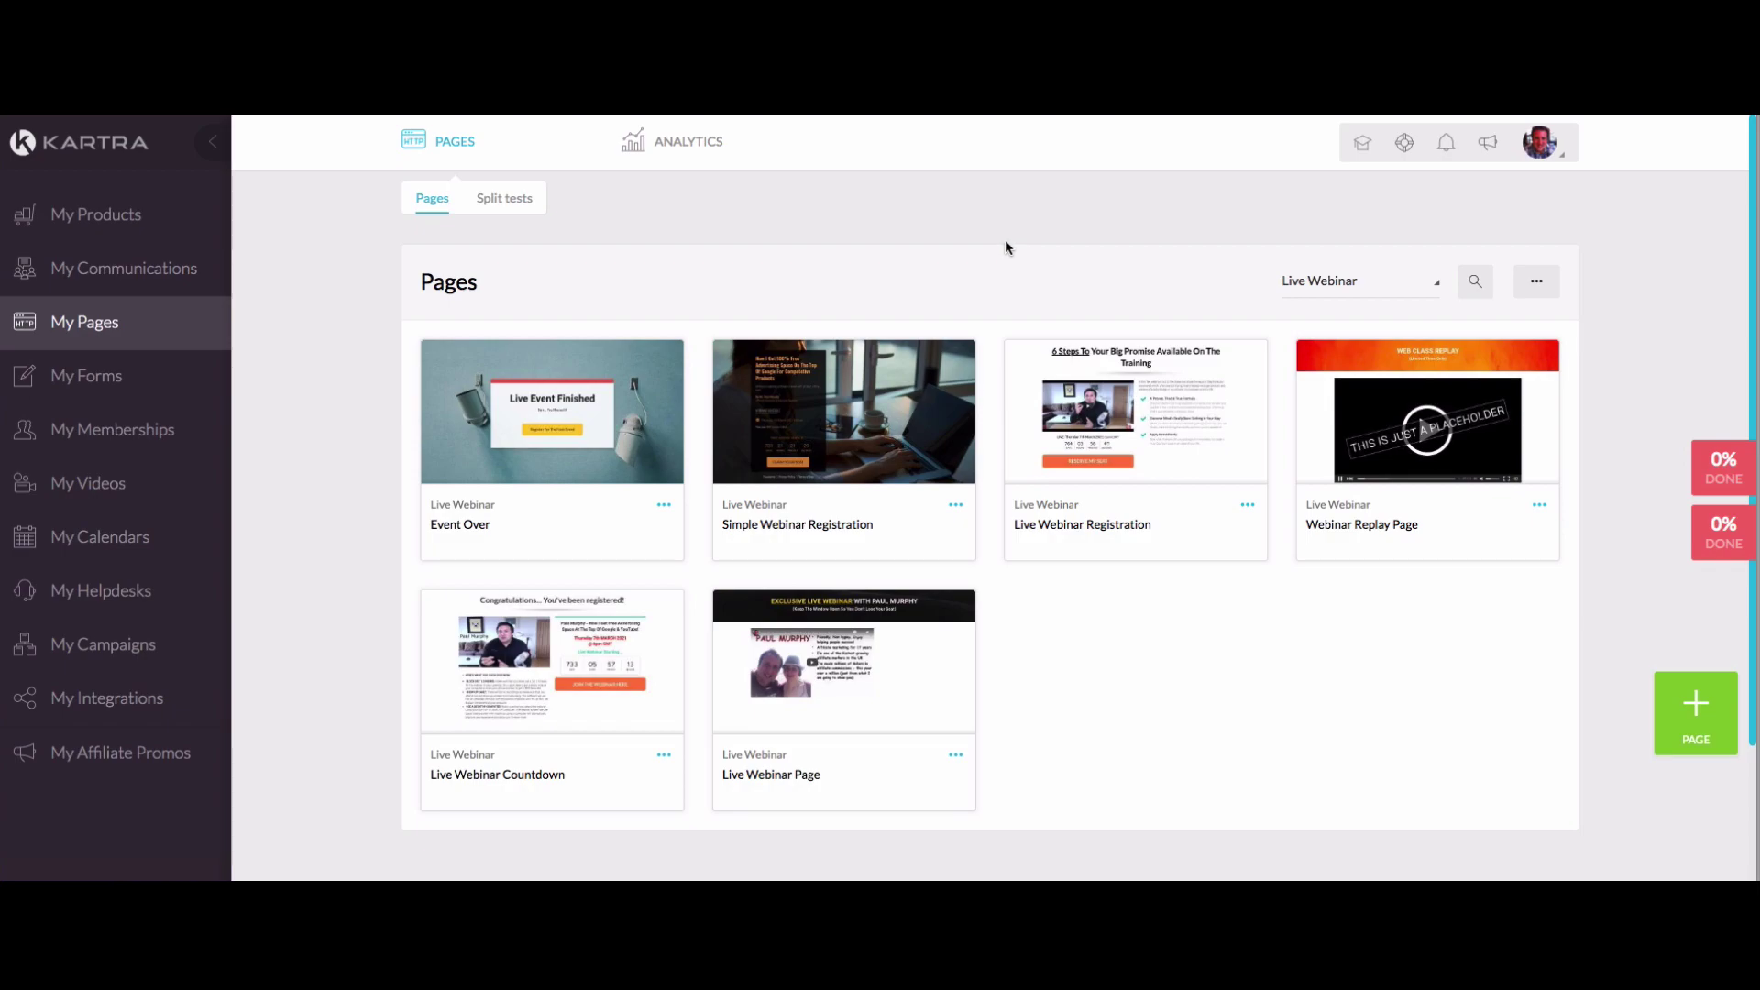
Keep the Live Webinar funnel filter and bring up the template picker for a new page
{"action": "left_click", "coordinate": [1386, 284]}
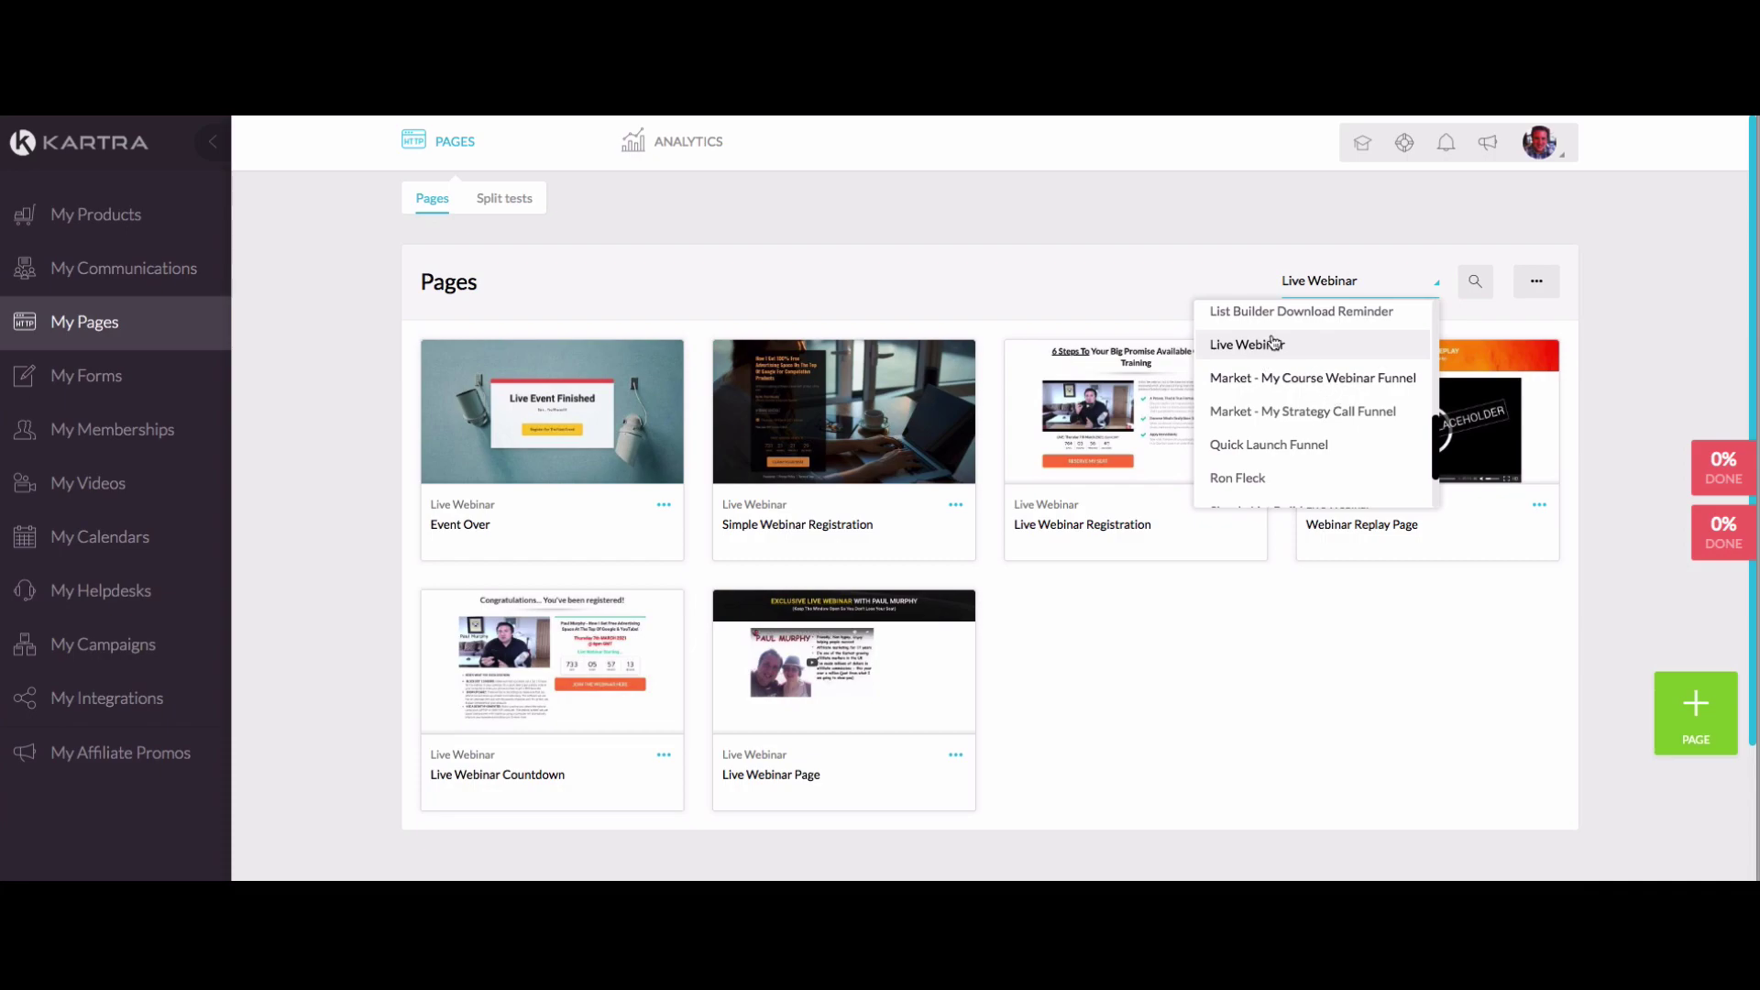
{"action": "left_click", "coordinate": [1244, 289]}
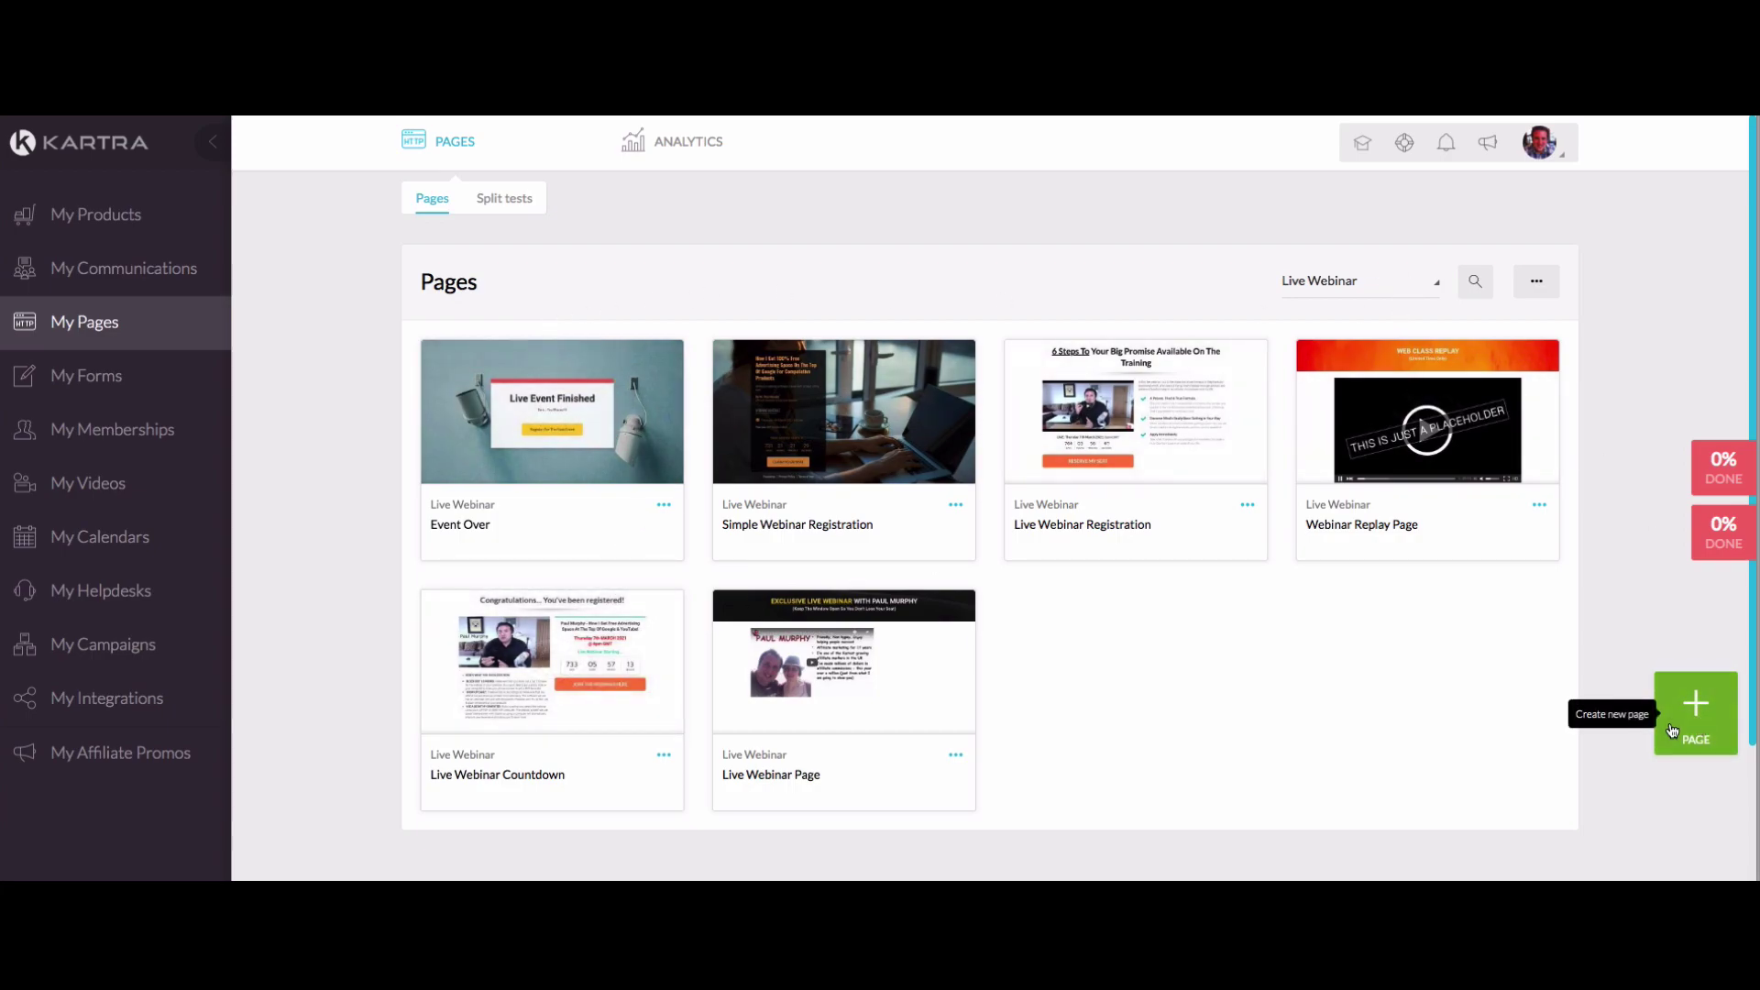
{"action": "left_click", "coordinate": [1731, 733]}
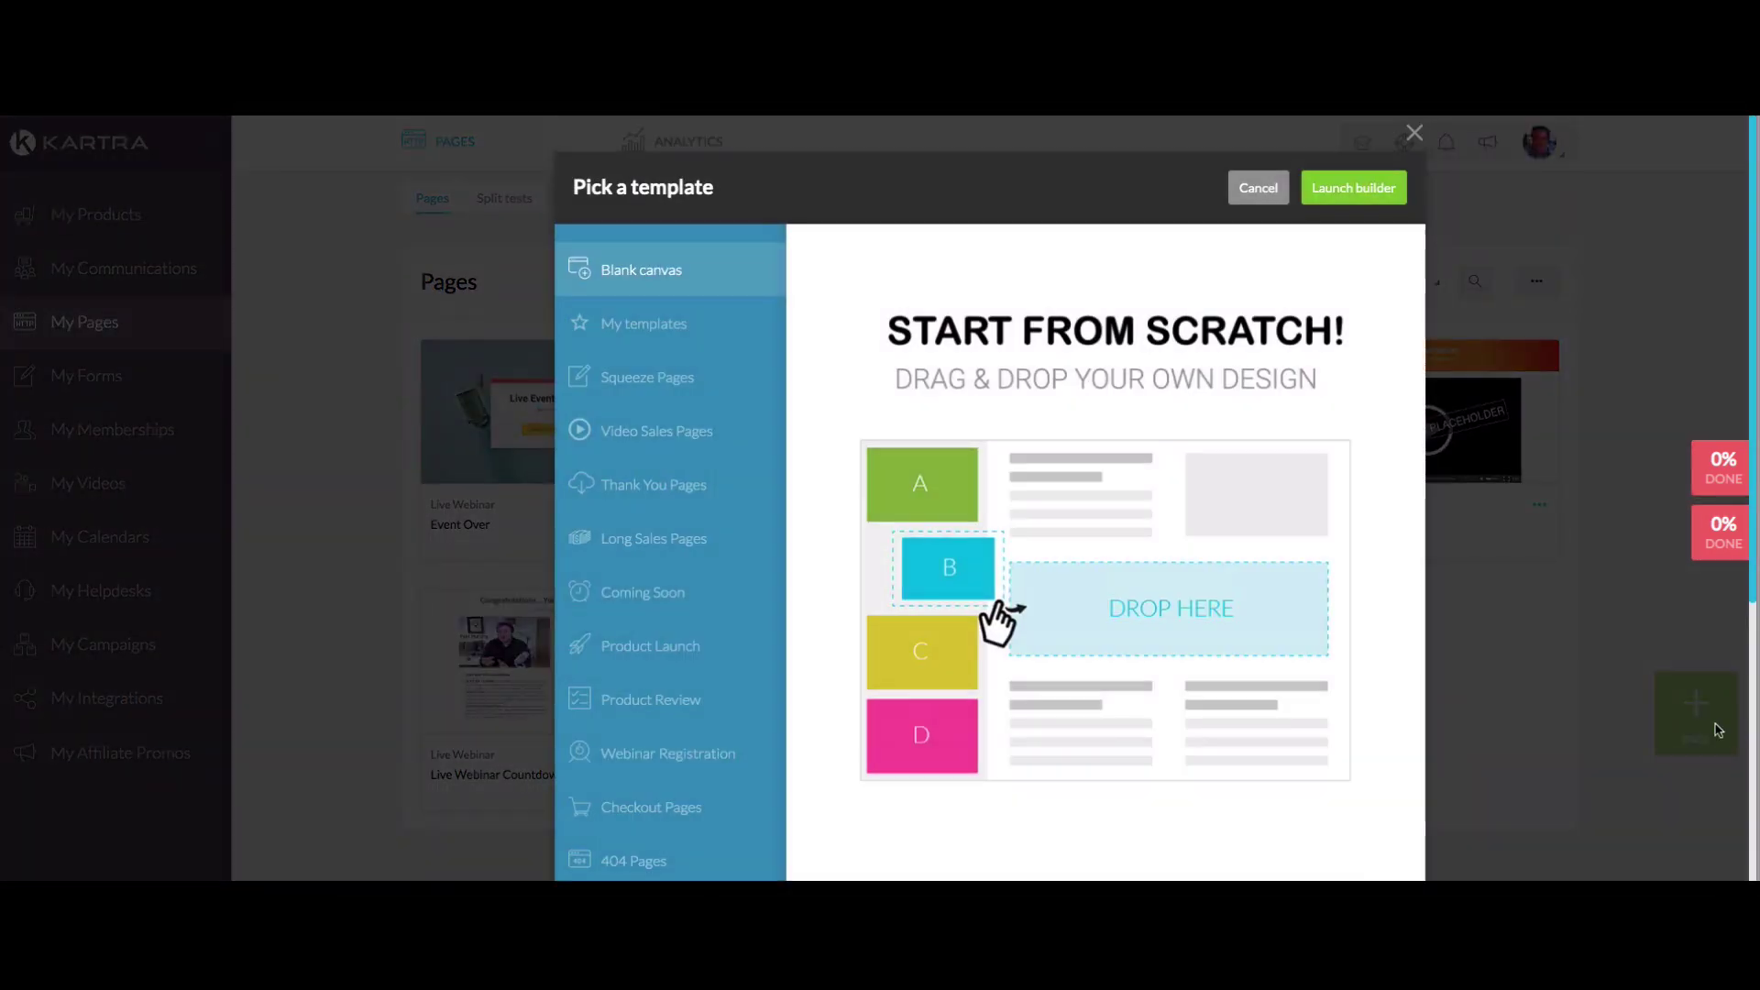
{"action": "left_click", "coordinate": [1414, 133]}
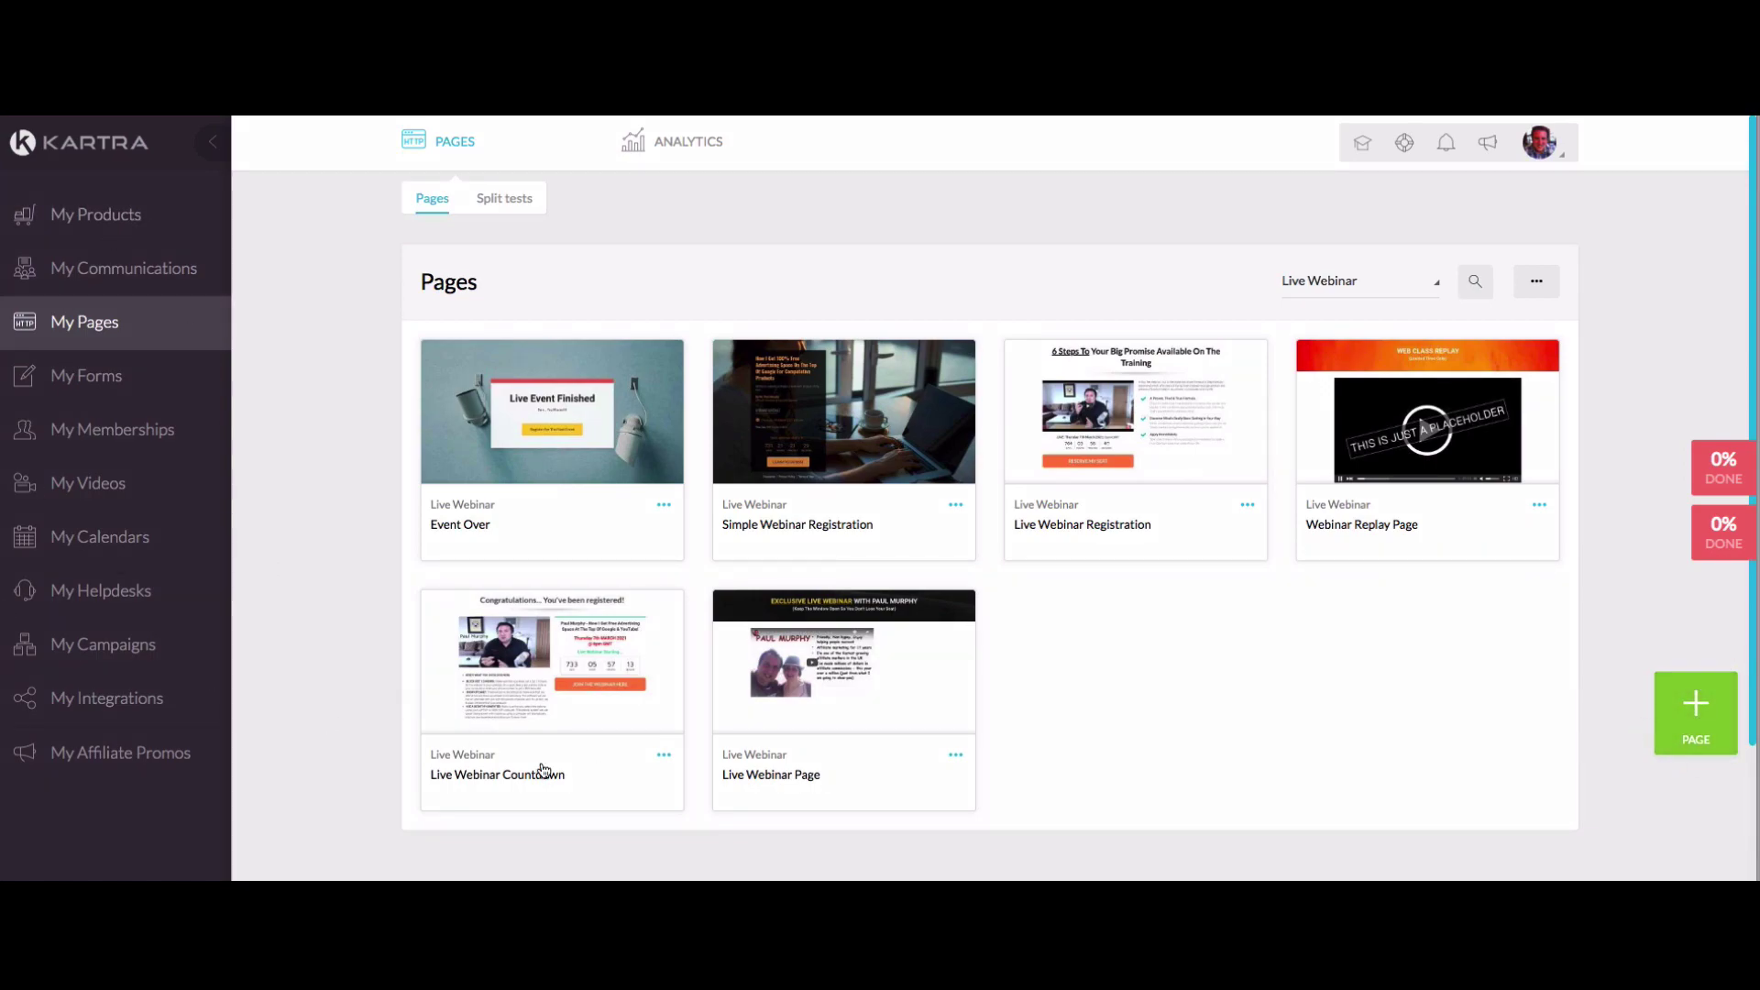
{"action": "left_click", "coordinate": [1691, 718]}
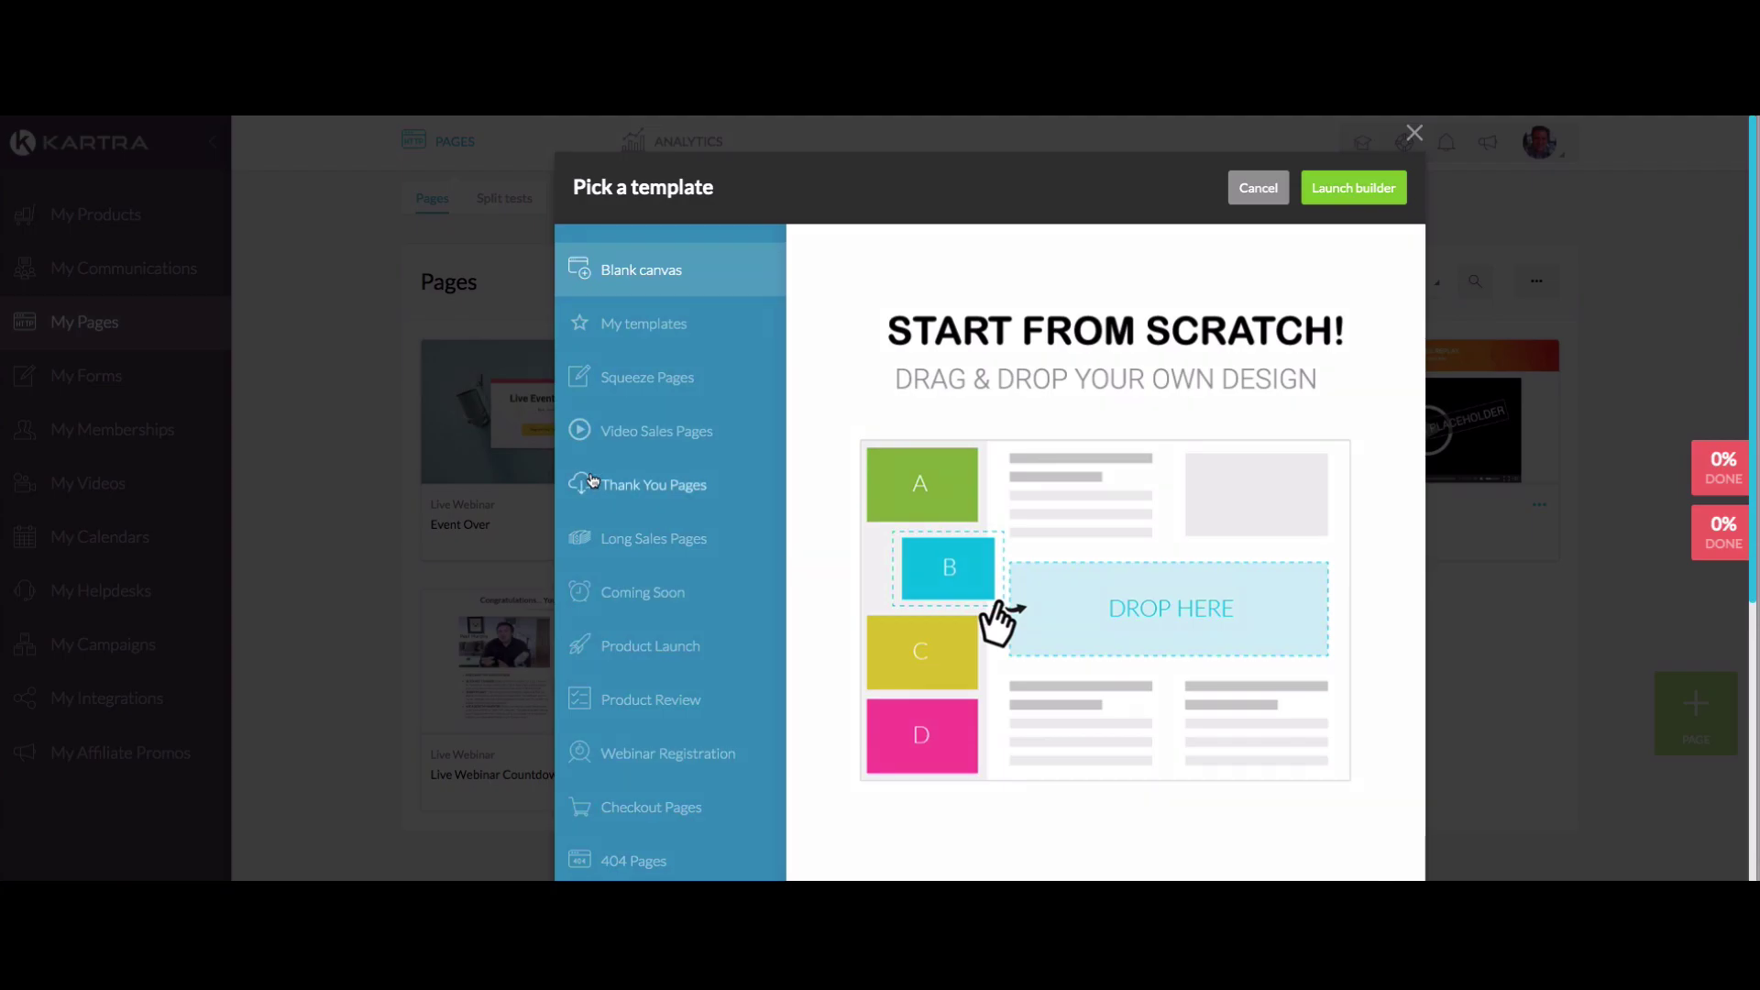
{"action": "scroll", "coordinate": [595, 481], "scroll_direction": "down", "scroll_amount": 3}
{"action": "scroll", "coordinate": [596, 482], "scroll_direction": "up", "scroll_amount": 3}
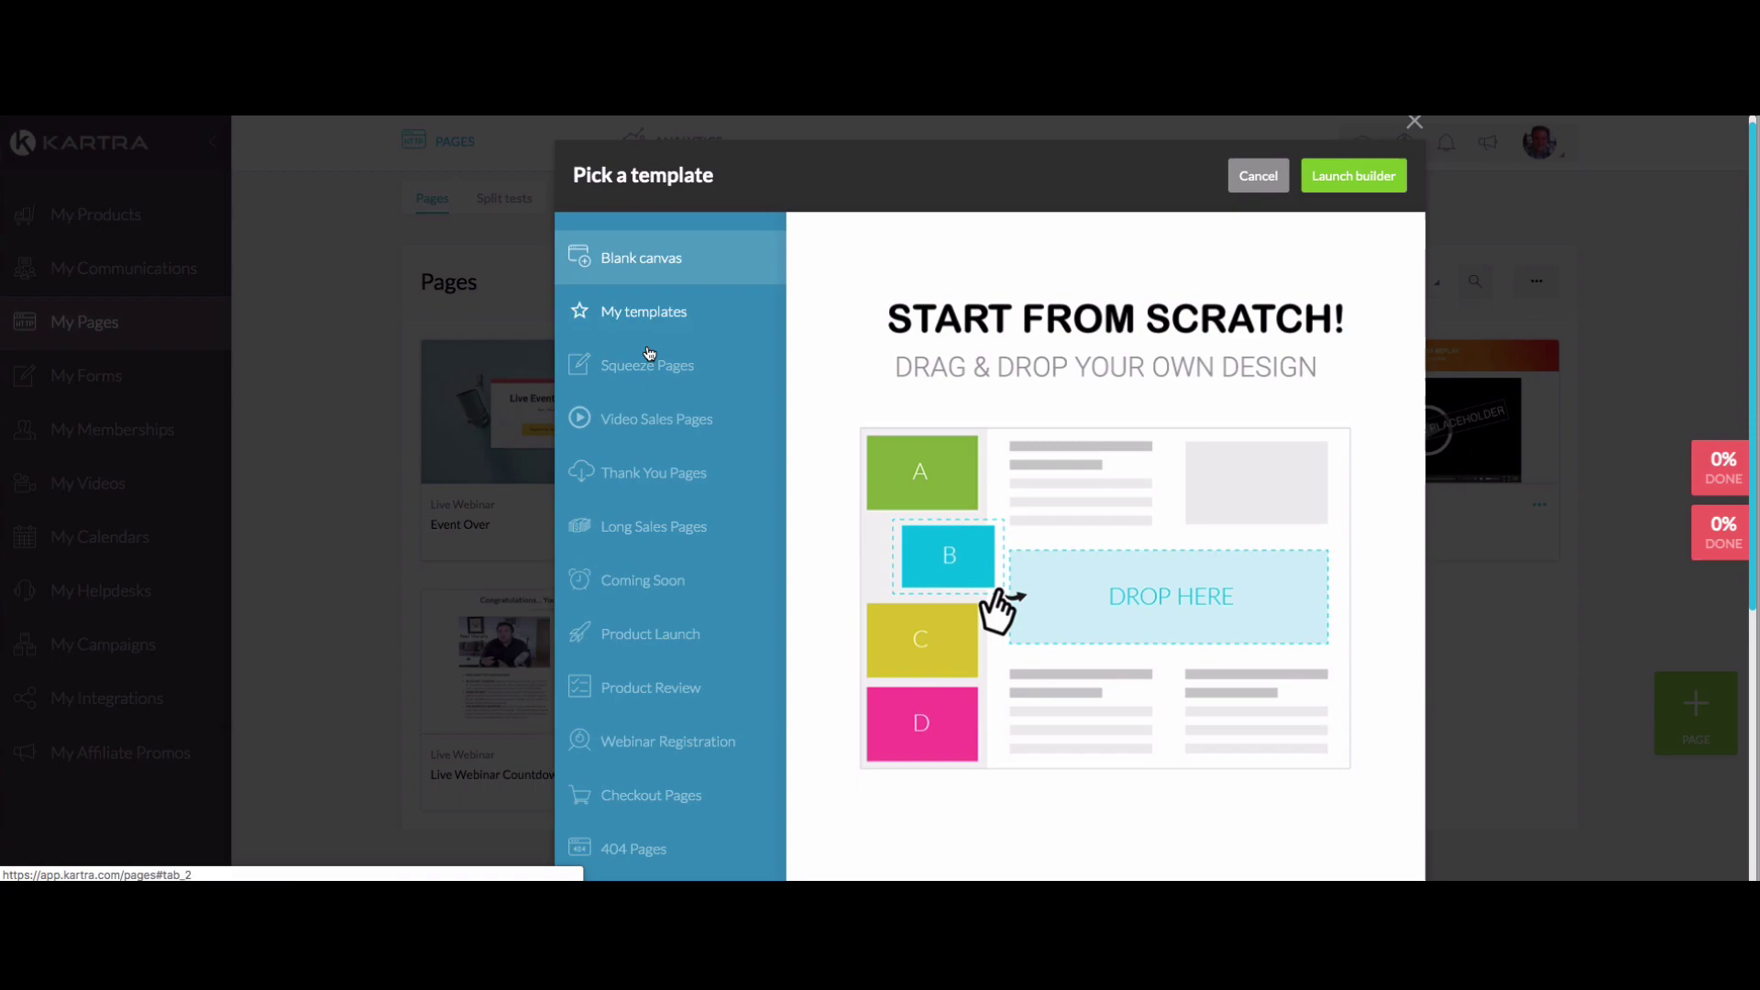
{"action": "scroll", "coordinate": [648, 361], "scroll_direction": "down", "scroll_amount": 5}
{"action": "scroll", "coordinate": [699, 597], "scroll_direction": "up", "scroll_amount": 5}
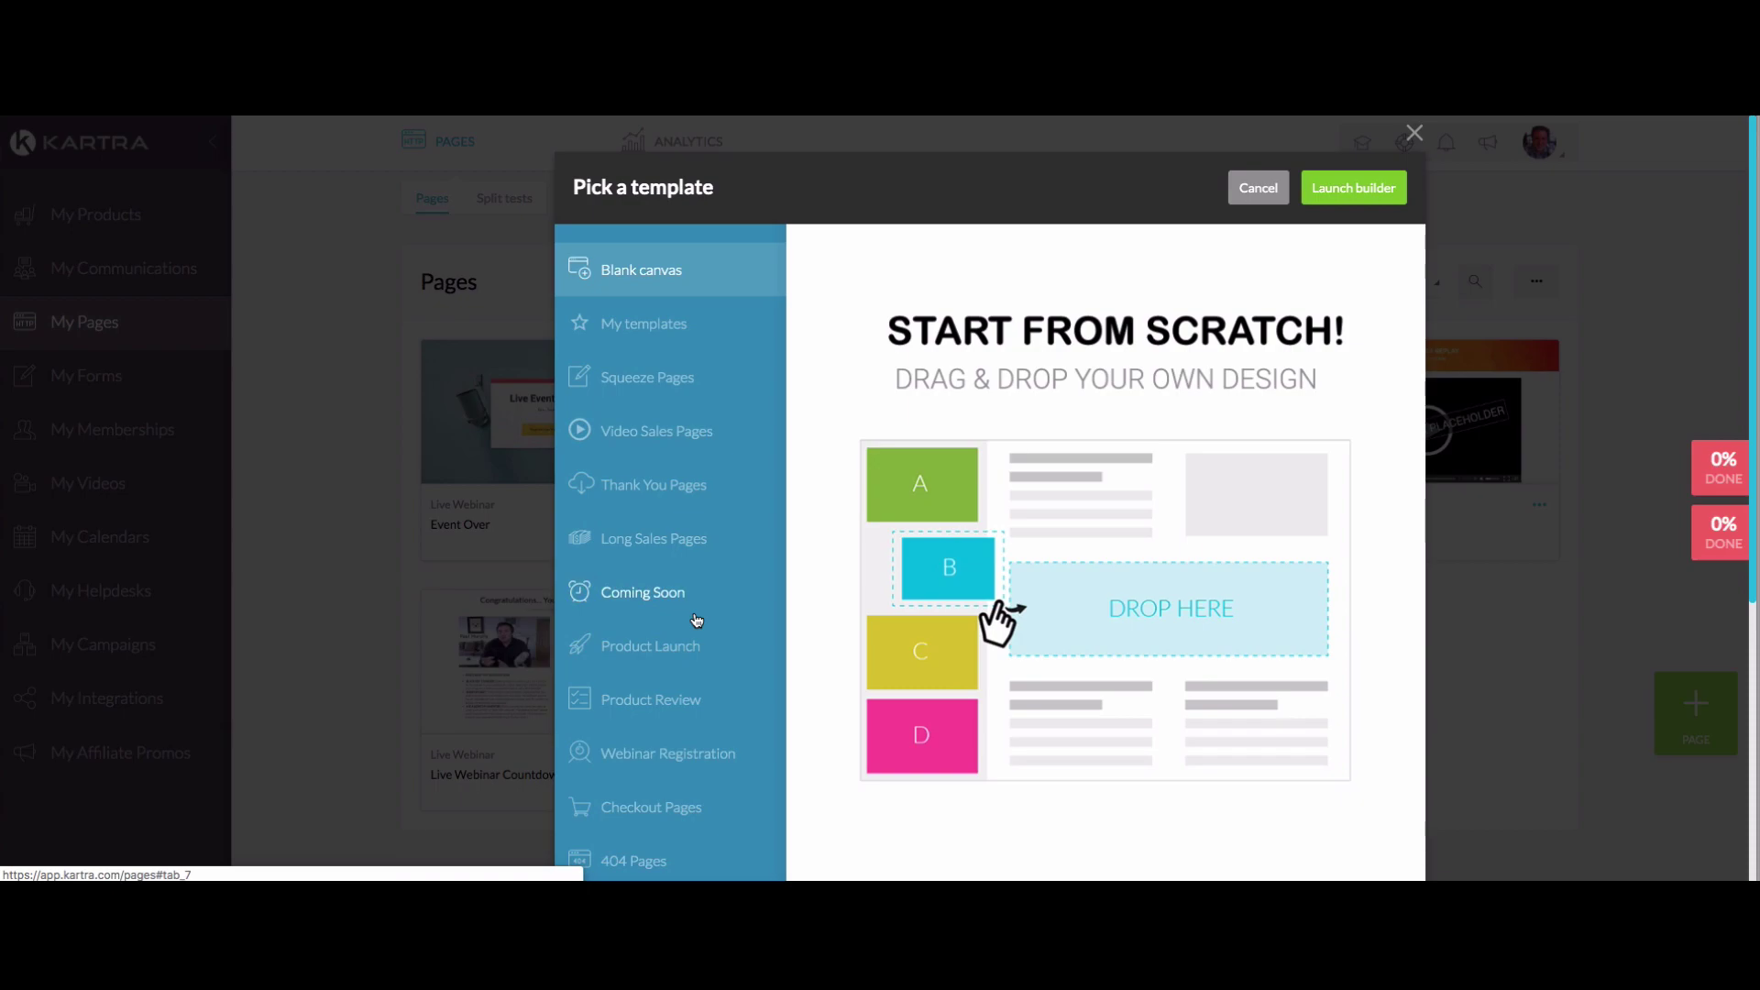
Browse the Webinar Registration templates, then switch to the Long Sales Pages category
{"action": "scroll", "coordinate": [707, 621], "scroll_direction": "down", "scroll_amount": 5}
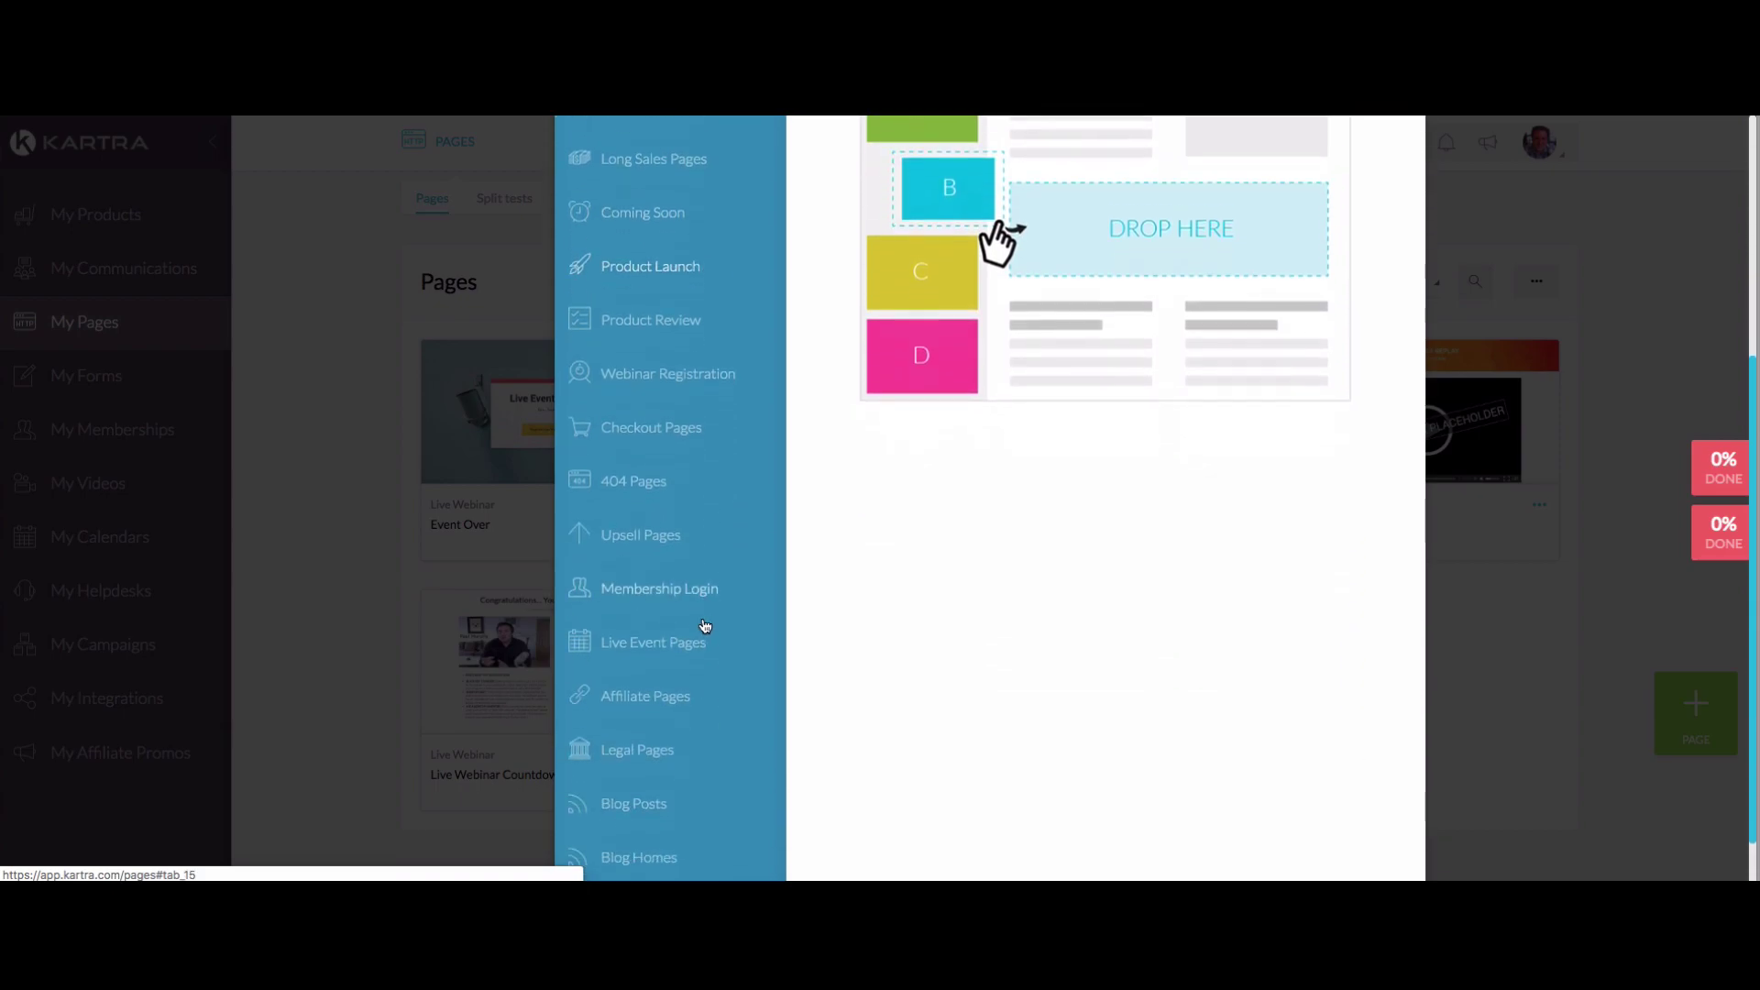
{"action": "scroll", "coordinate": [723, 444], "scroll_direction": "up", "scroll_amount": 1}
{"action": "scroll", "coordinate": [699, 466], "scroll_direction": "up", "scroll_amount": 3}
{"action": "scroll", "coordinate": [700, 440], "scroll_direction": "down", "scroll_amount": 3}
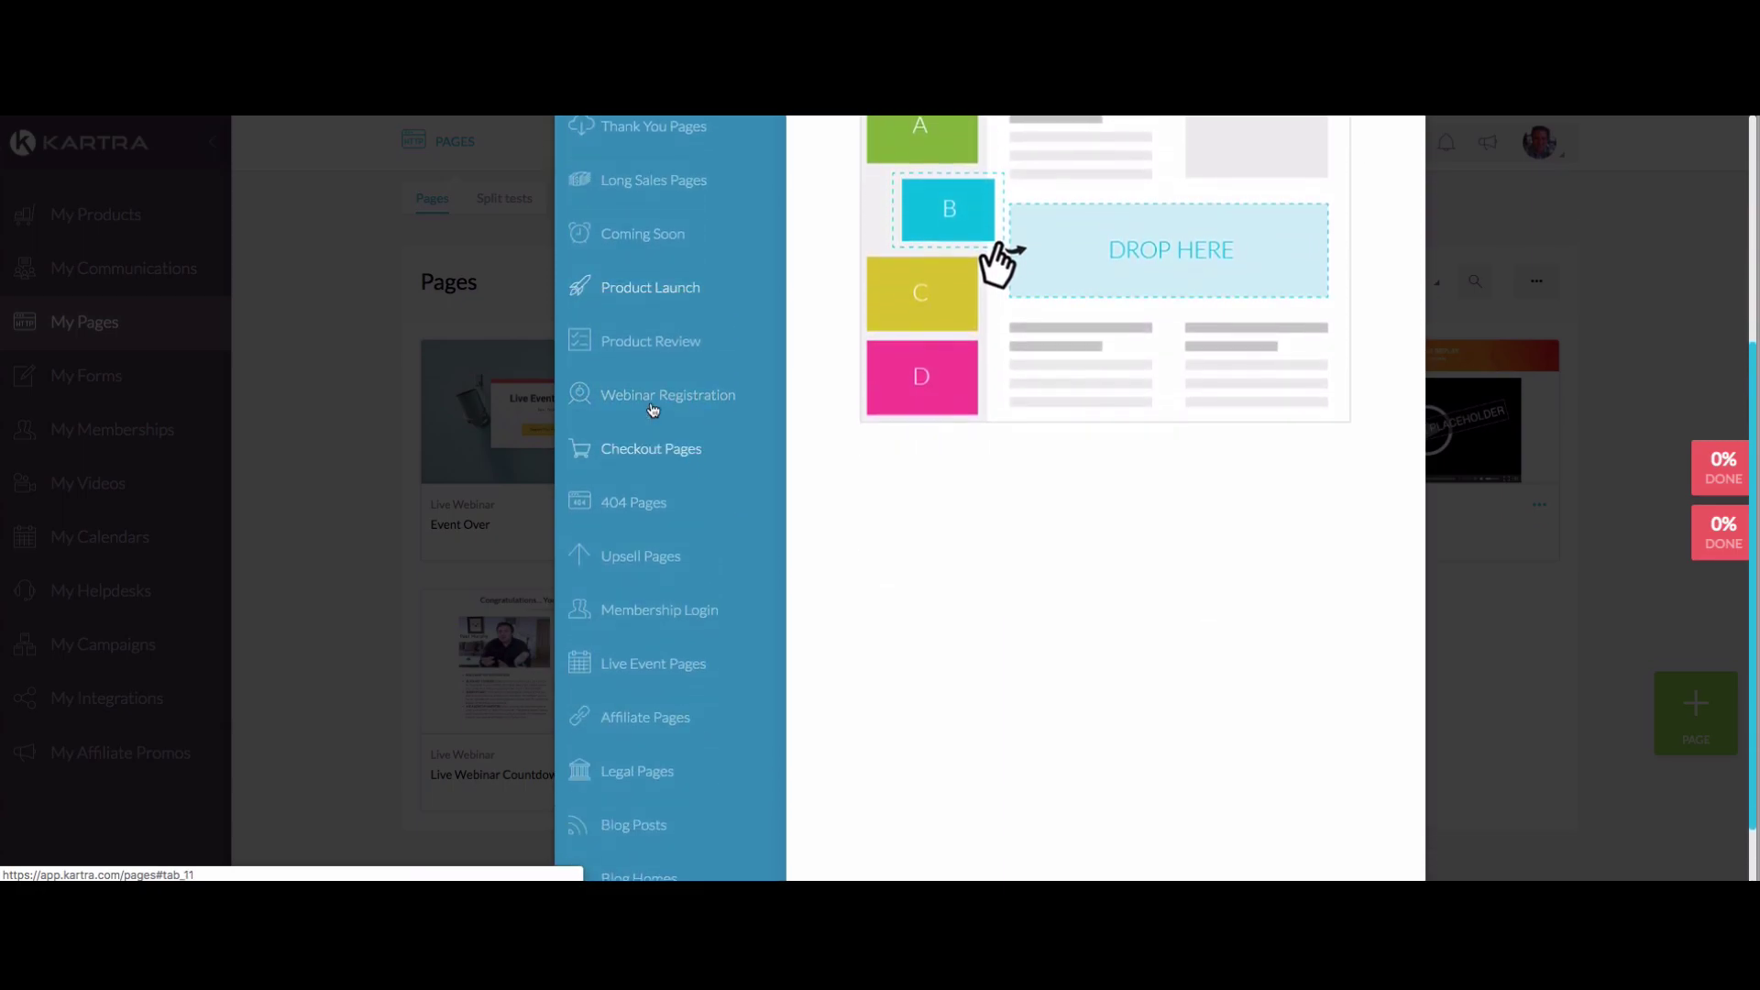
{"action": "left_click", "coordinate": [703, 420]}
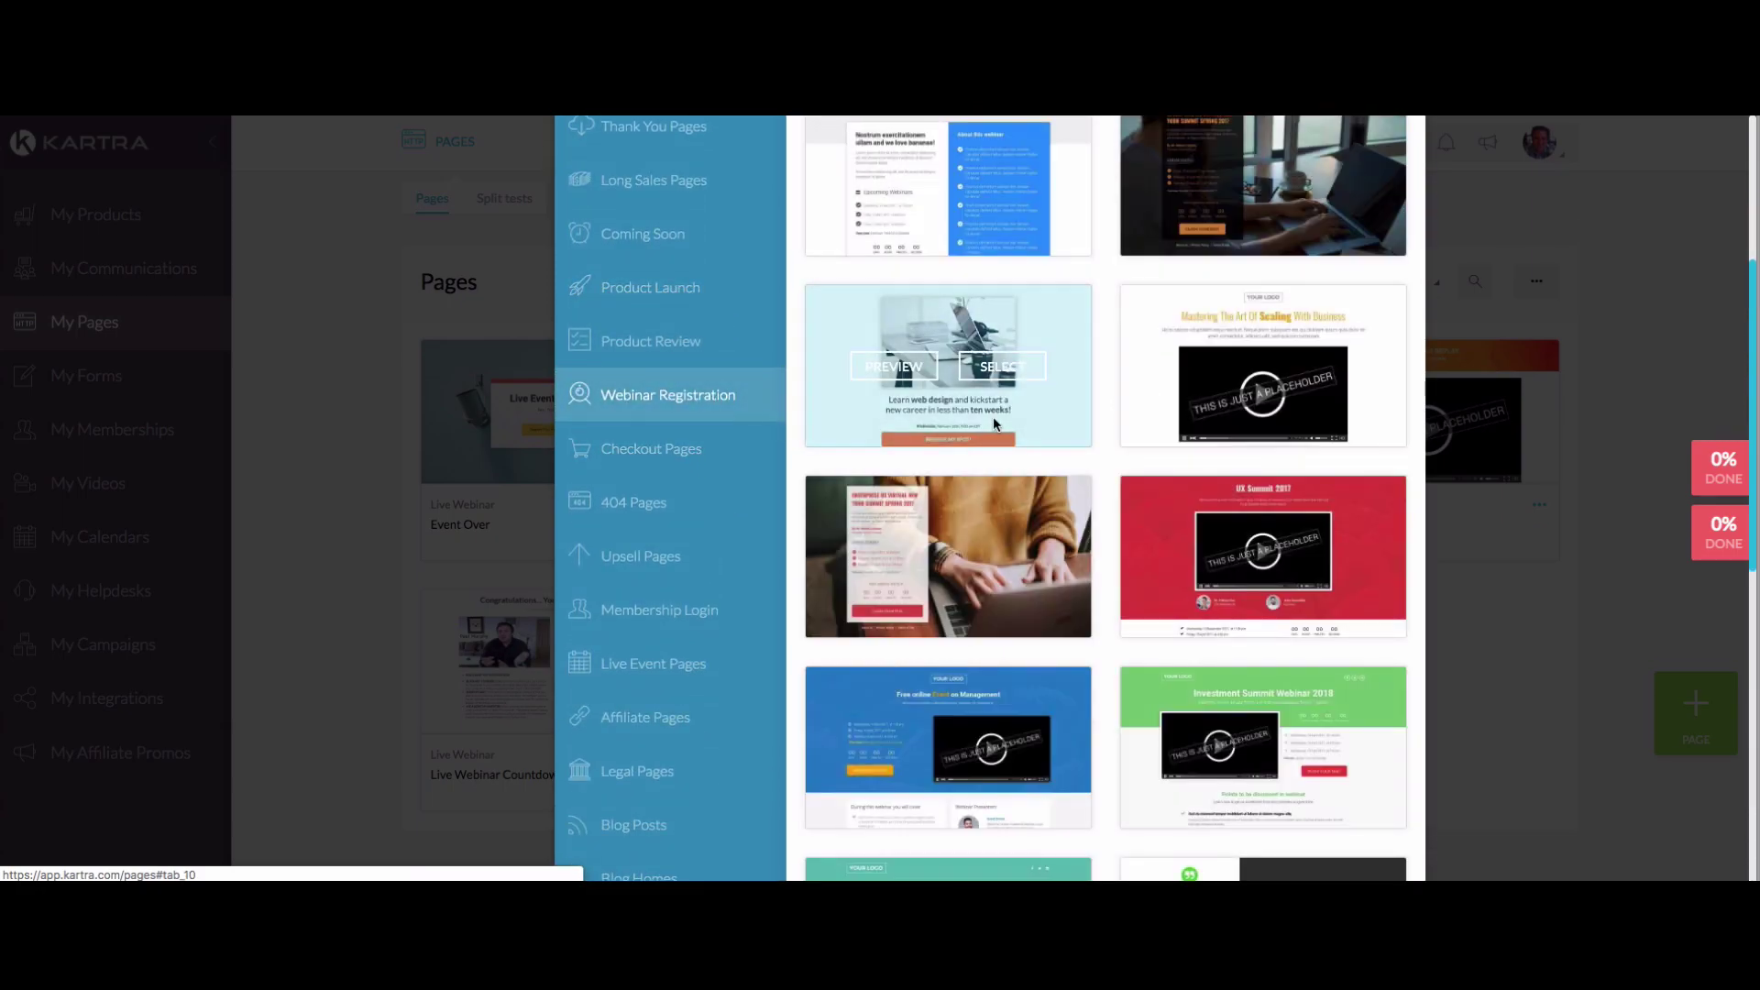
{"action": "scroll", "coordinate": [992, 418], "scroll_direction": "down", "scroll_amount": 5}
{"action": "scroll", "coordinate": [988, 416], "scroll_direction": "down", "scroll_amount": 3}
{"action": "scroll", "coordinate": [988, 416], "scroll_direction": "up", "scroll_amount": 10}
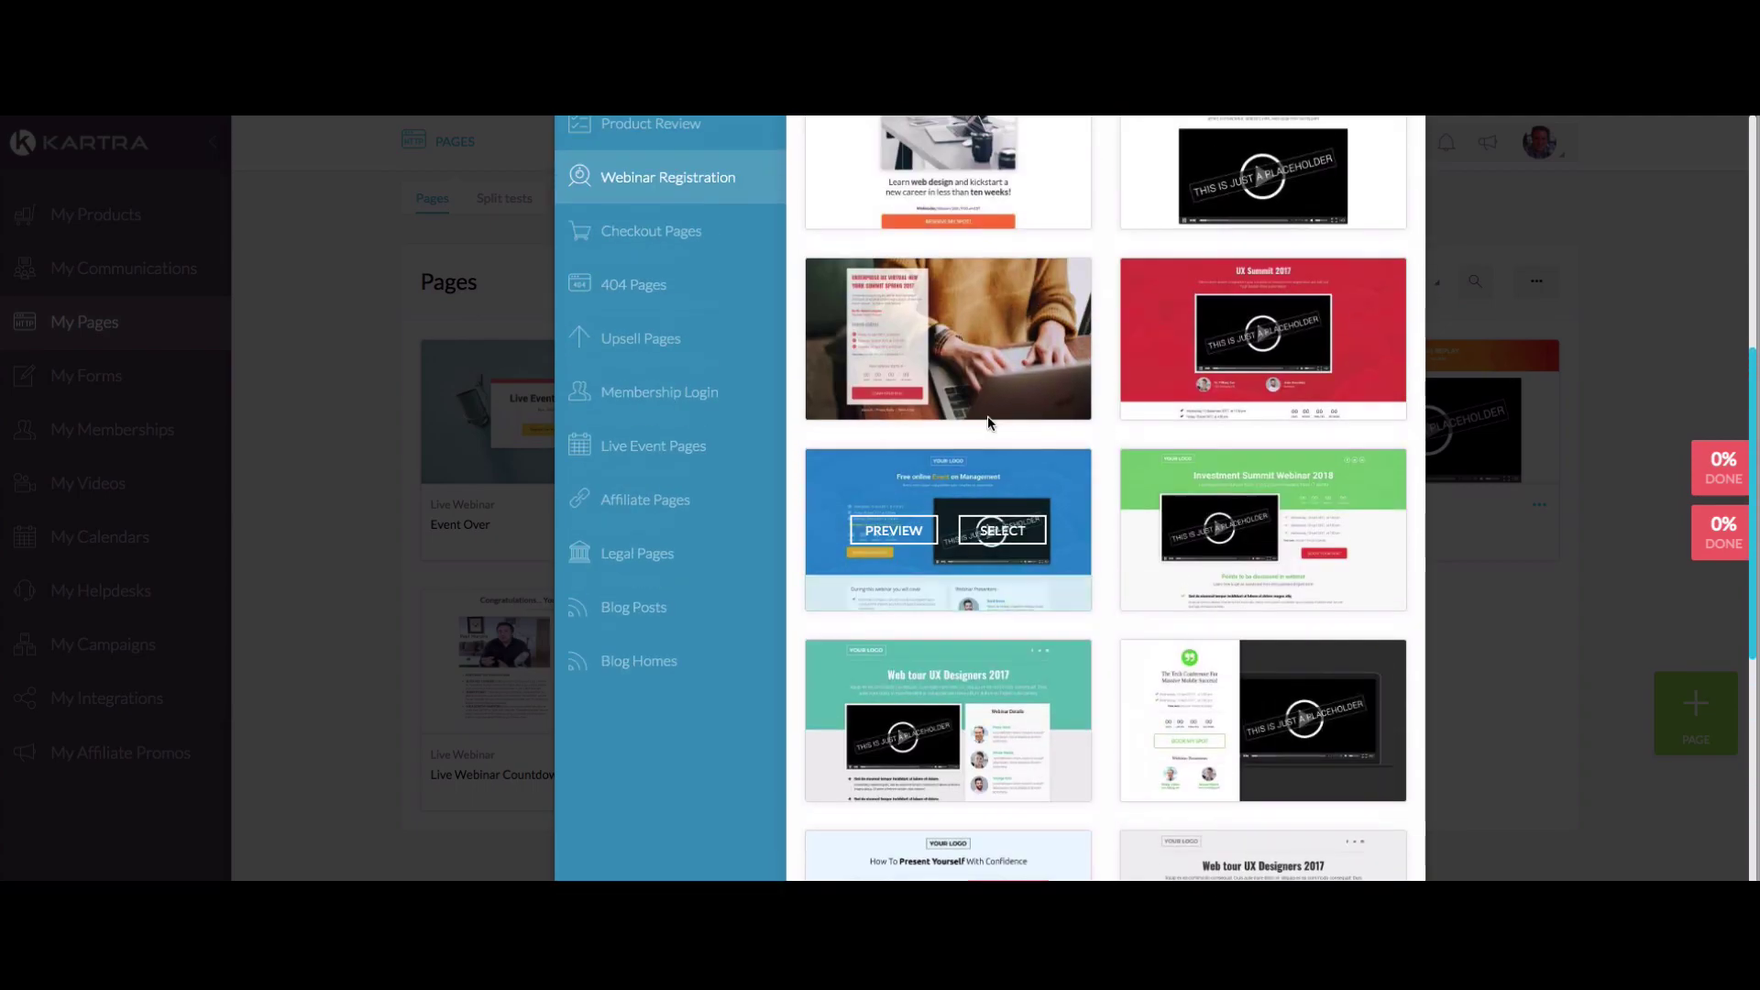
{"action": "scroll", "coordinate": [647, 582], "scroll_direction": "down", "scroll_amount": 6}
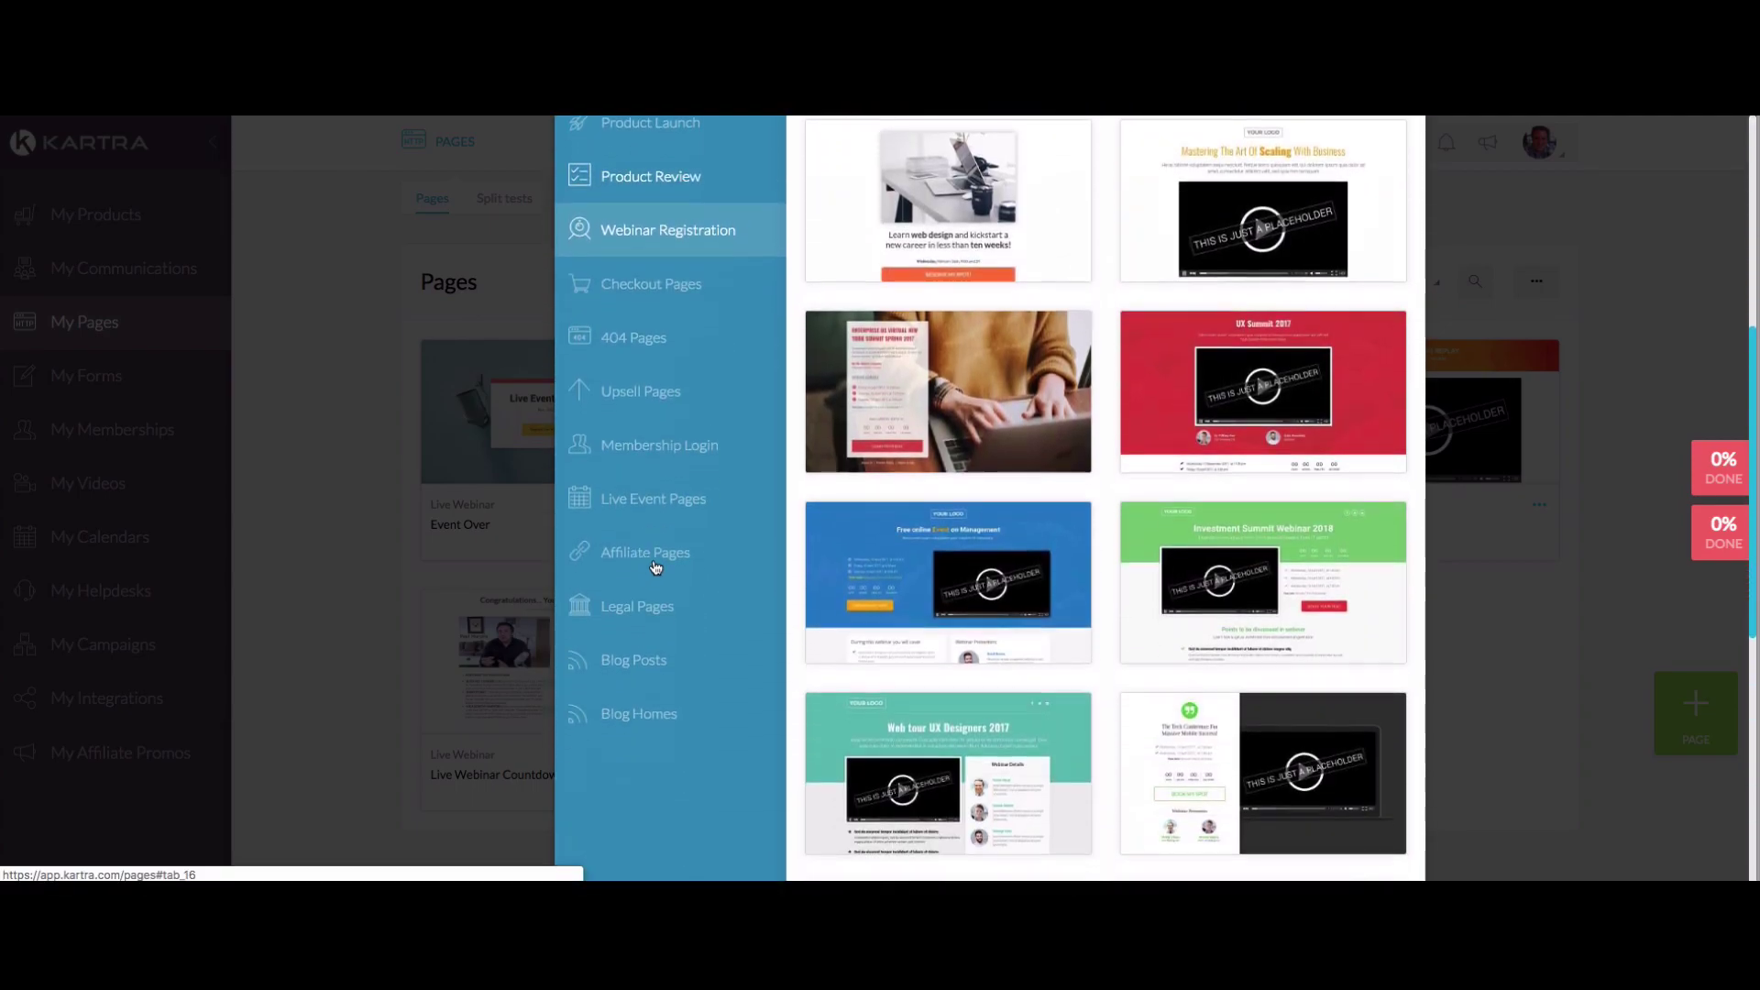
{"action": "scroll", "coordinate": [647, 548], "scroll_direction": "up", "scroll_amount": 5}
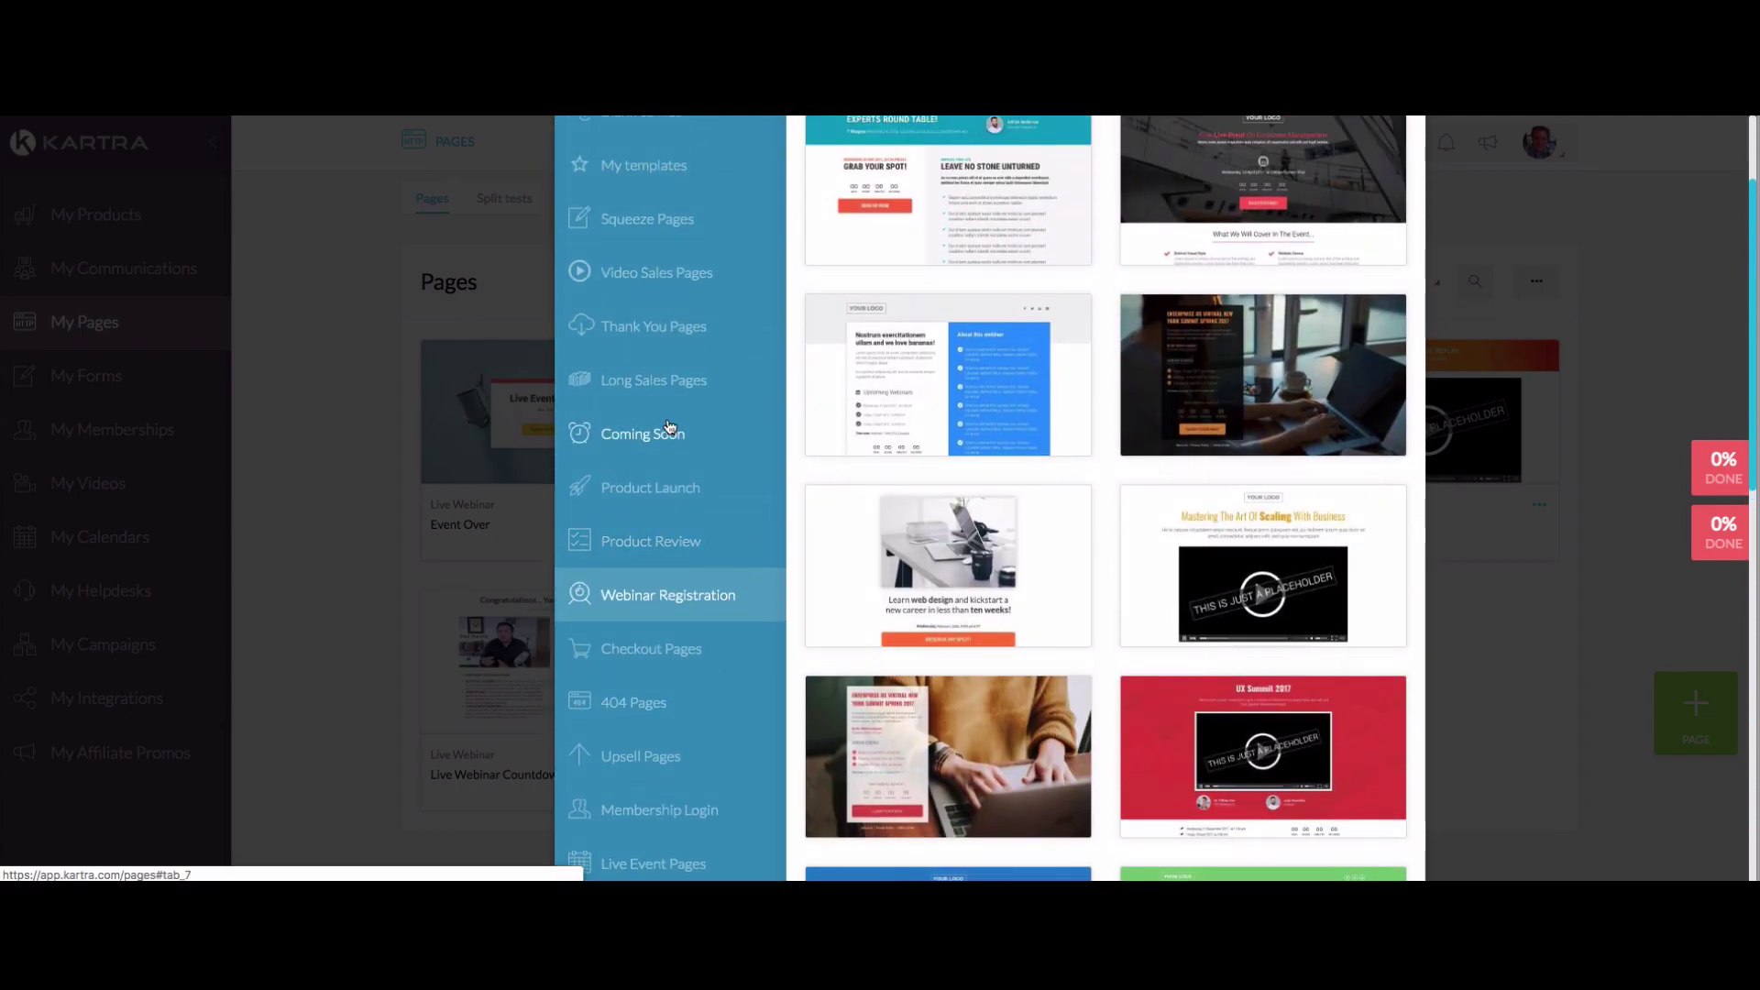
{"action": "scroll", "coordinate": [667, 432], "scroll_direction": "up", "scroll_amount": 1}
{"action": "left_click", "coordinate": [659, 419]}
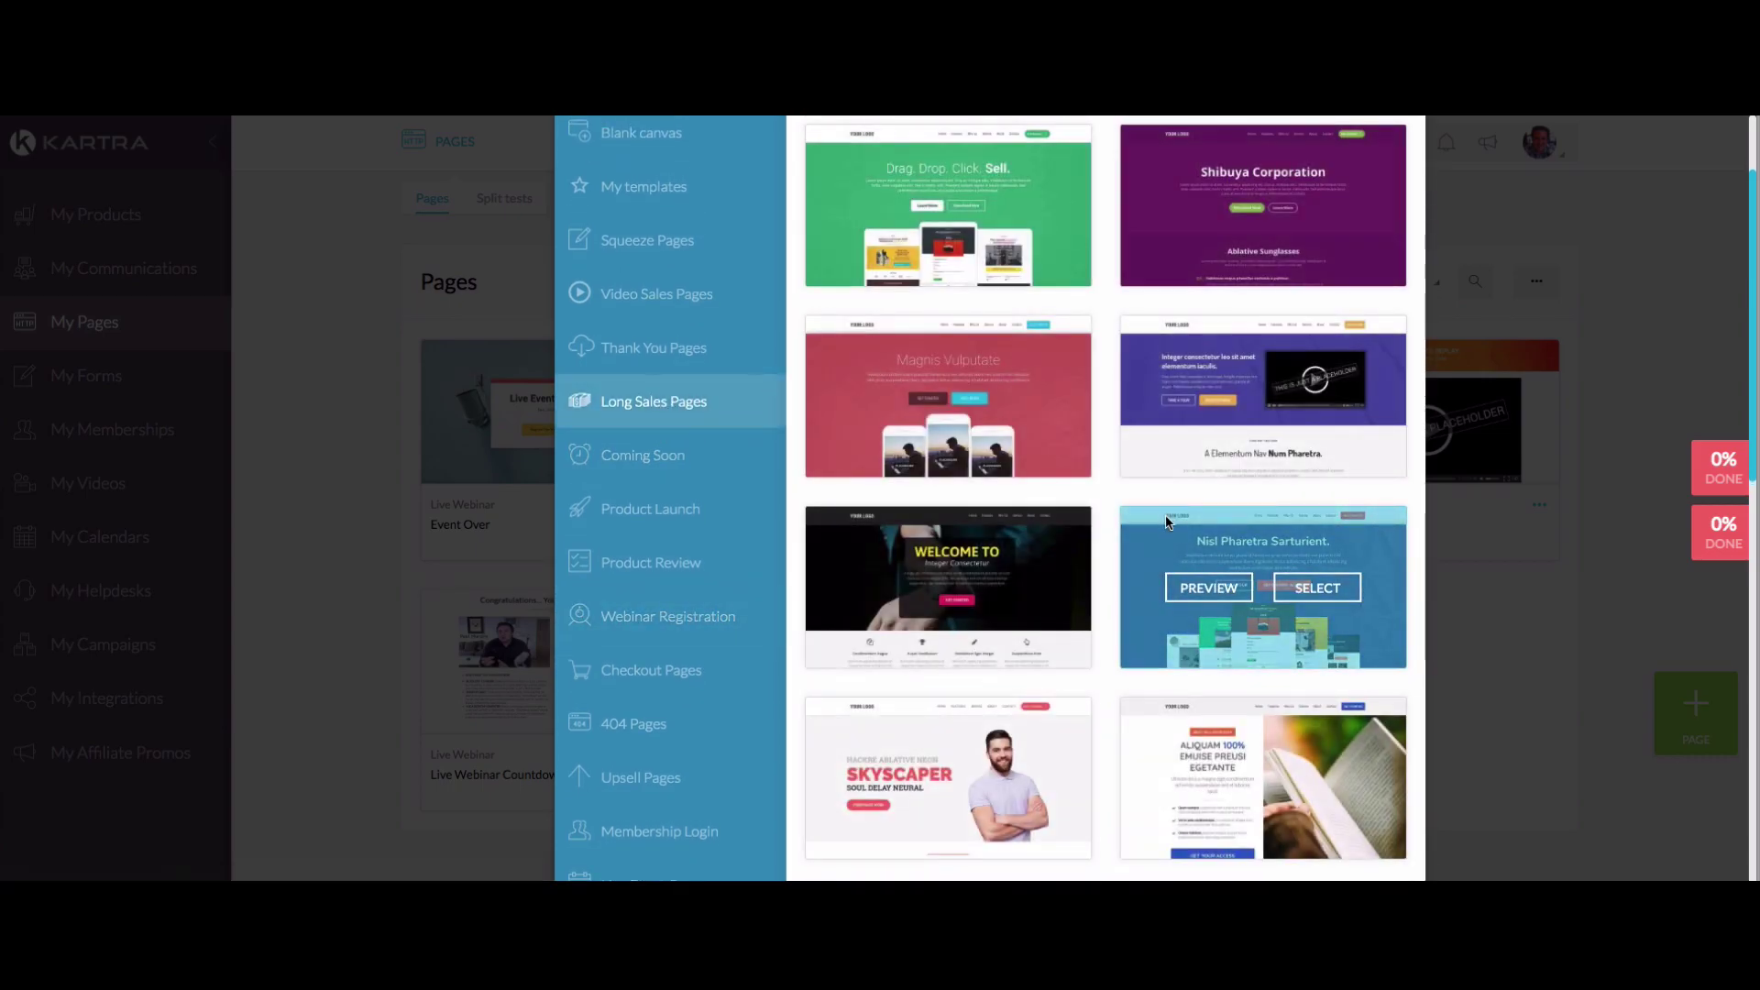
{"action": "scroll", "coordinate": [1191, 642], "scroll_direction": "down", "scroll_amount": 3}
{"action": "scroll", "coordinate": [1224, 698], "scroll_direction": "down", "scroll_amount": 9}
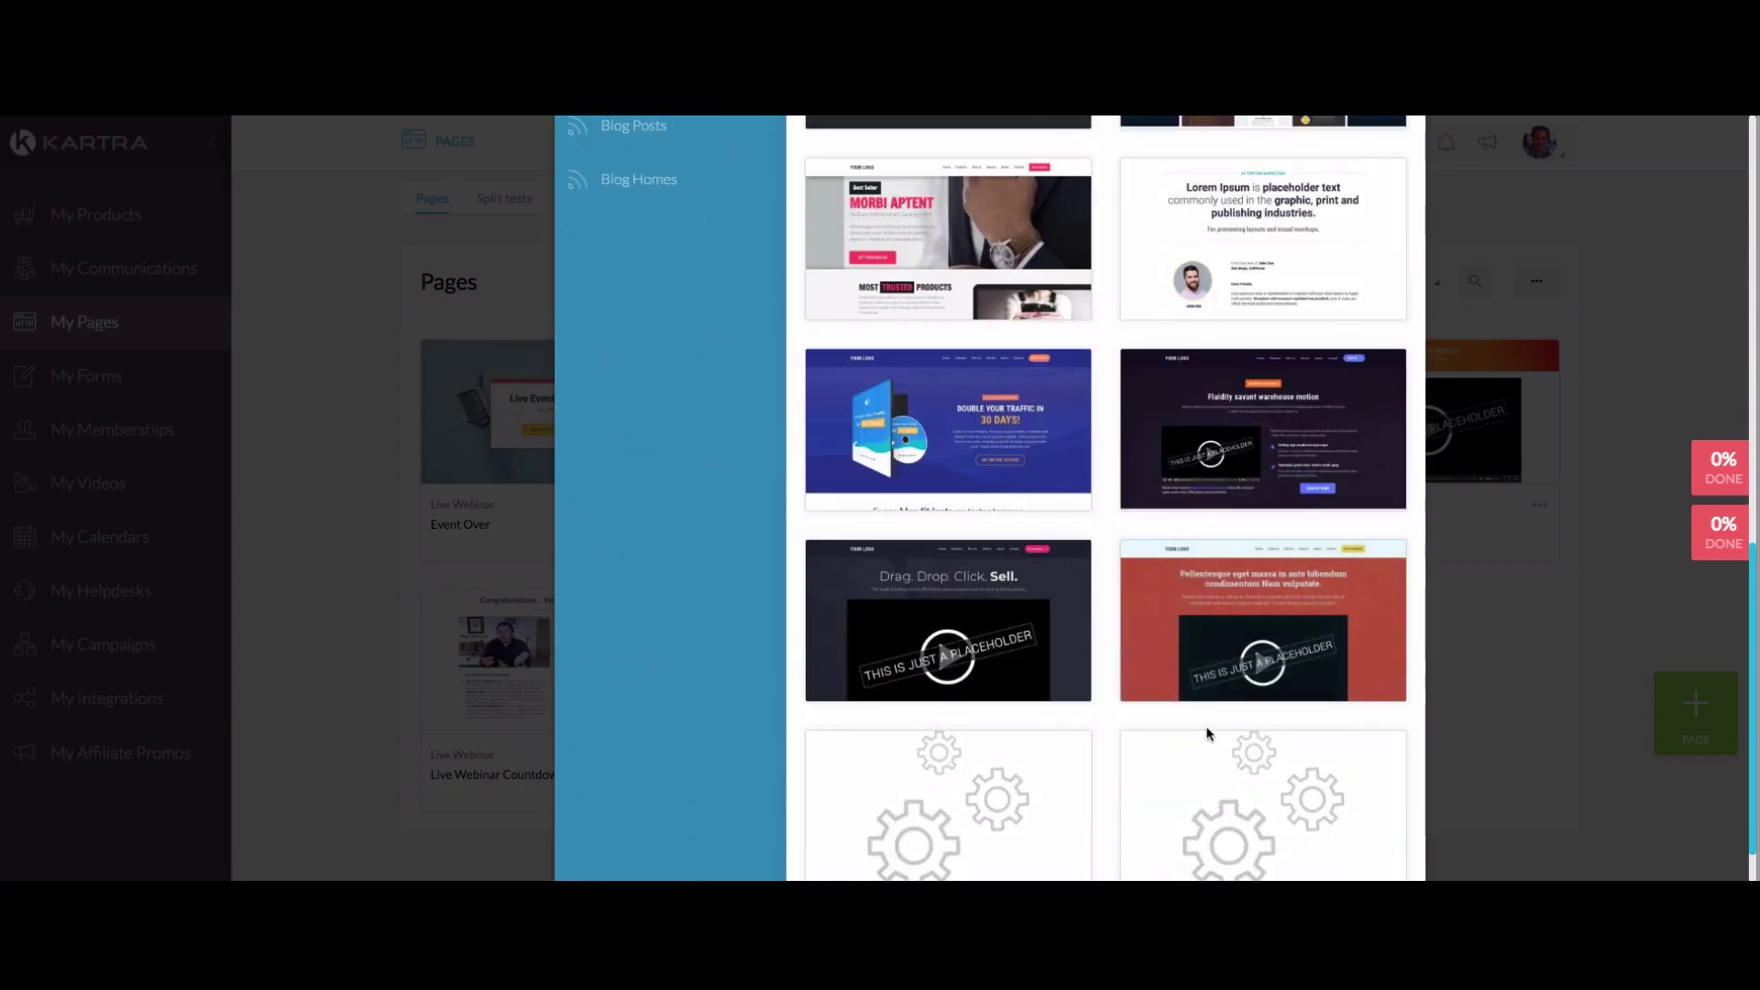
Preview the blue long sales template full size and return to the gallery
{"action": "left_click", "coordinate": [894, 430]}
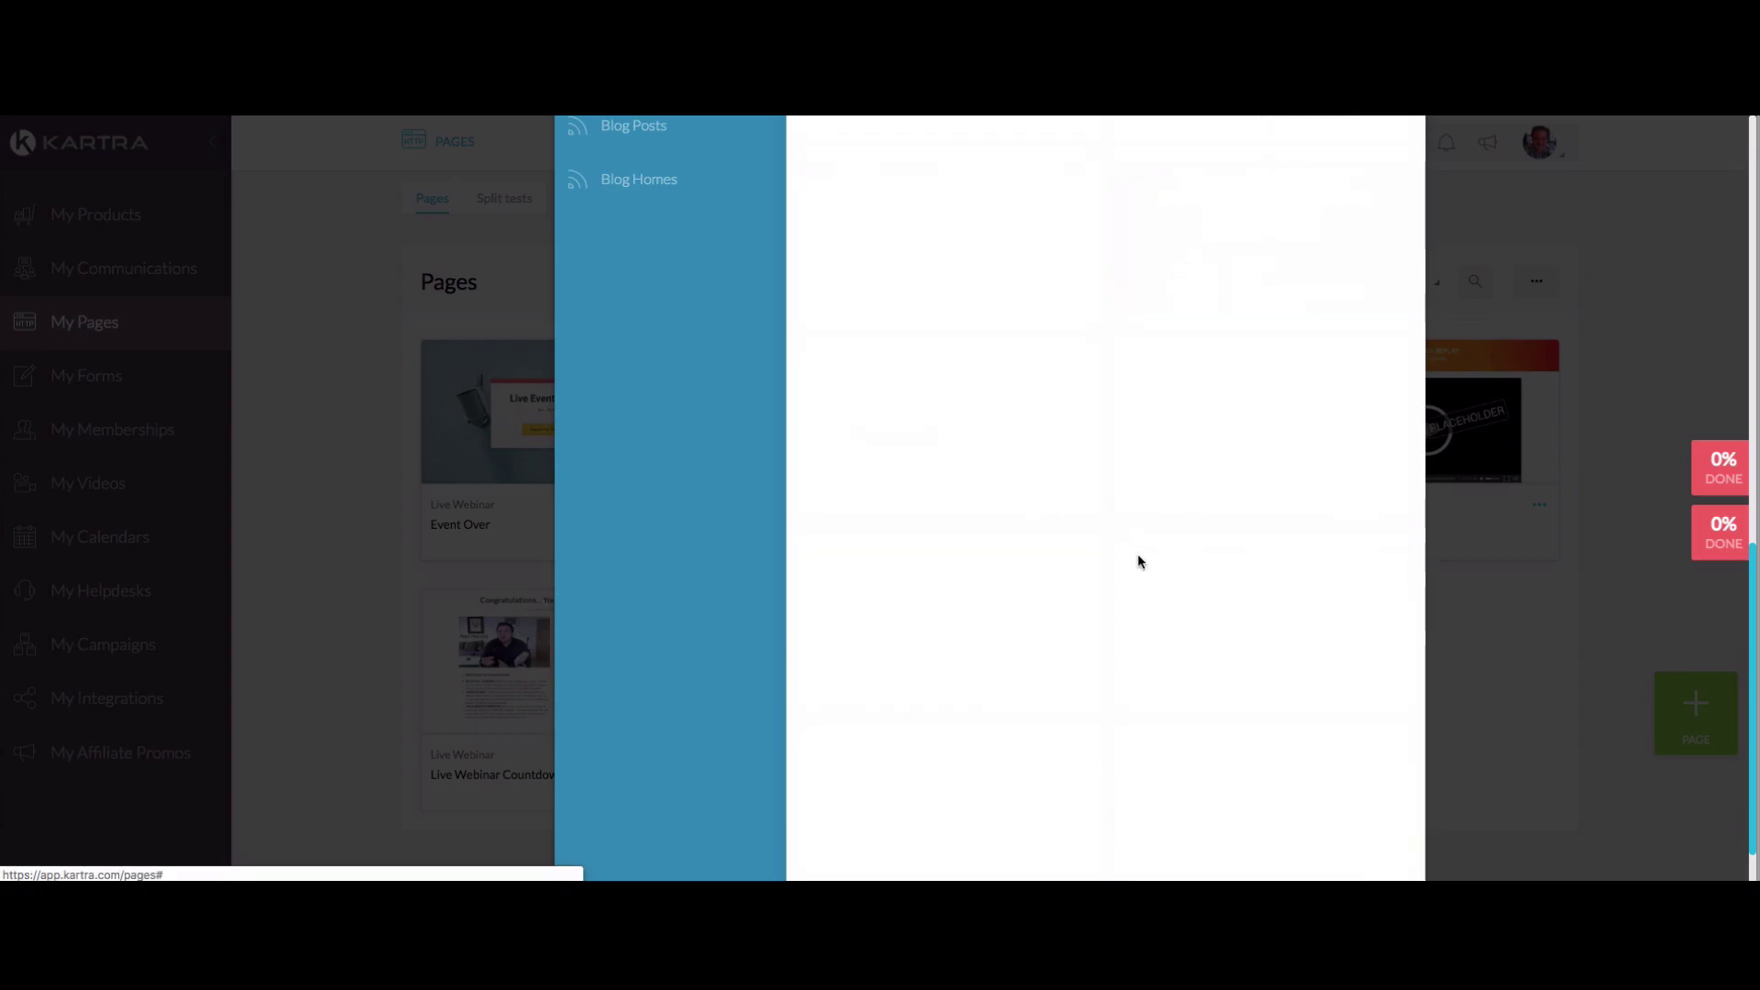
{"action": "scroll", "coordinate": [1136, 556], "scroll_direction": "down", "scroll_amount": 15}
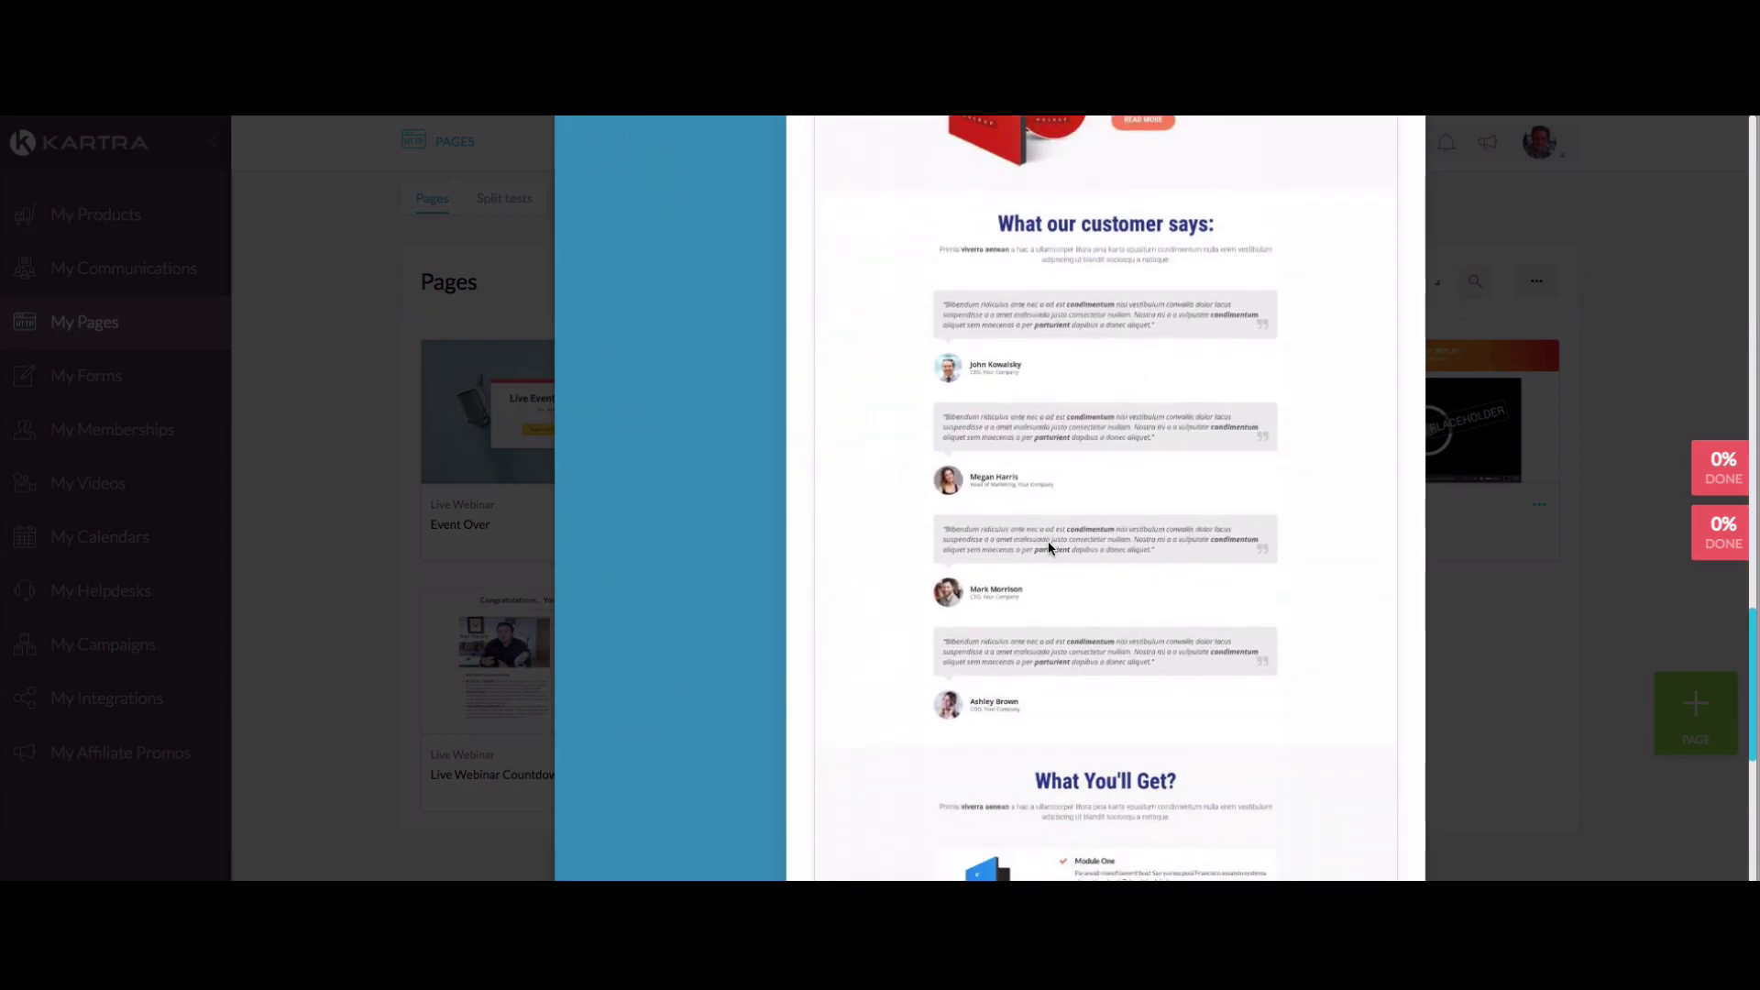
{"action": "scroll", "coordinate": [1050, 563], "scroll_direction": "down", "scroll_amount": 15}
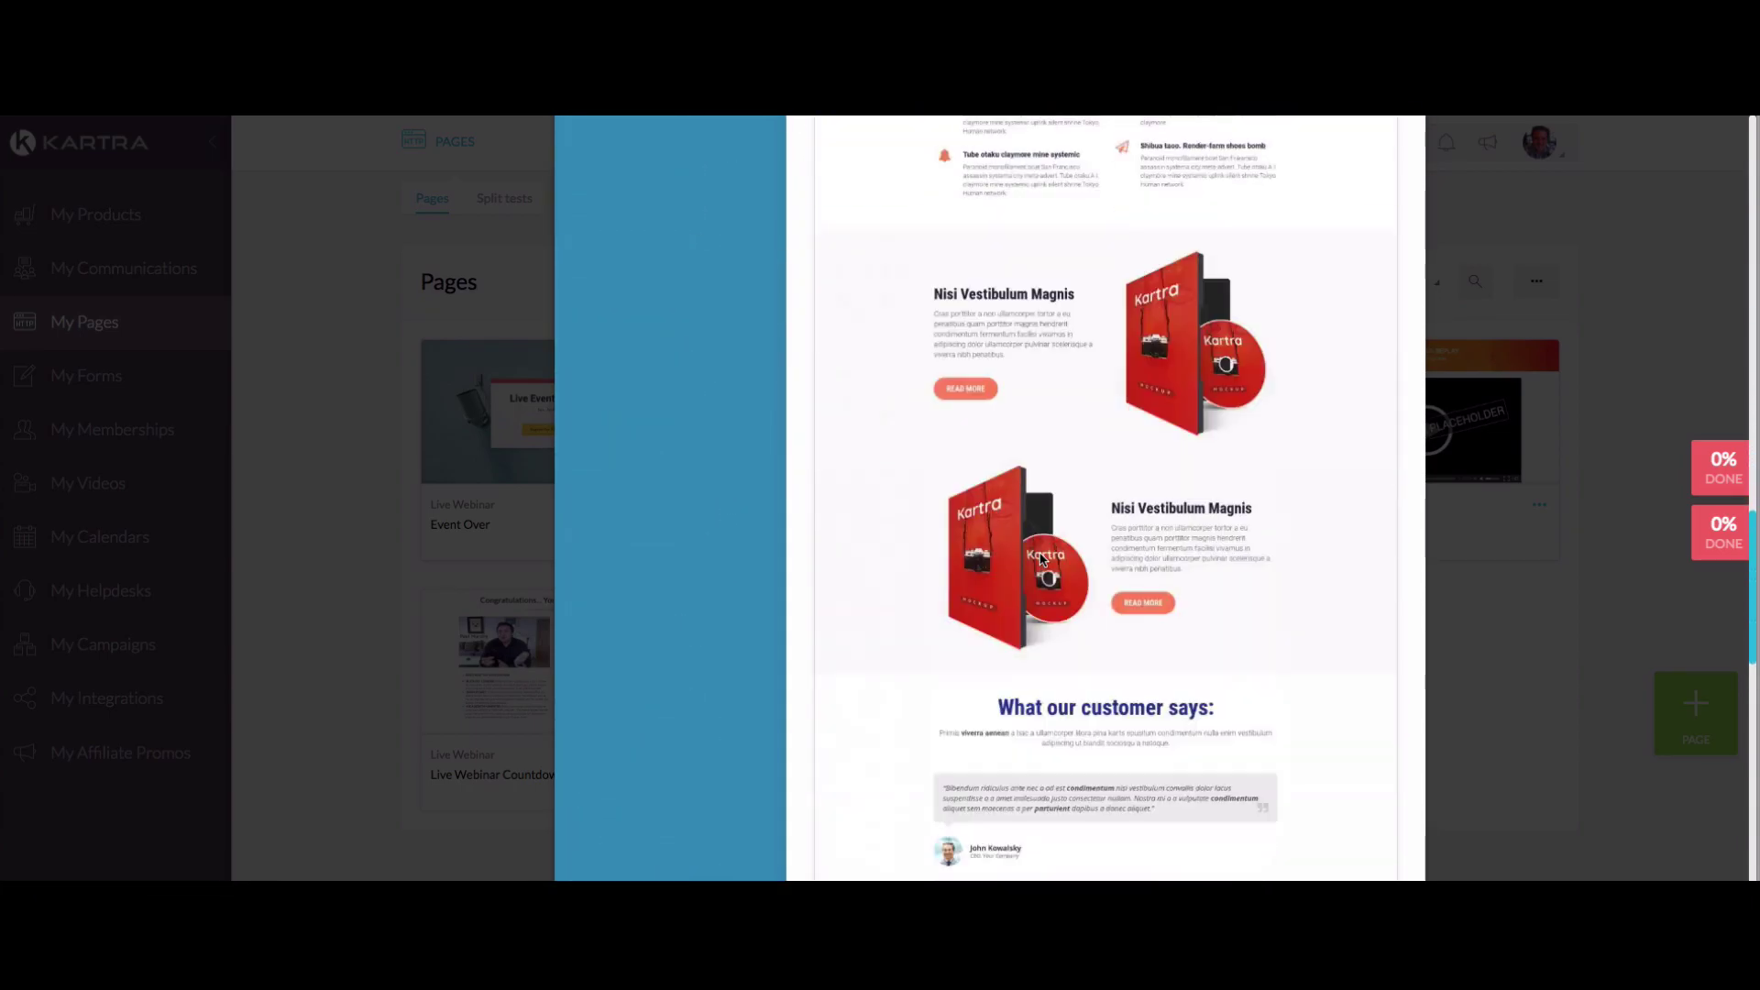
{"action": "scroll", "coordinate": [1041, 556], "scroll_direction": "up", "scroll_amount": 15}
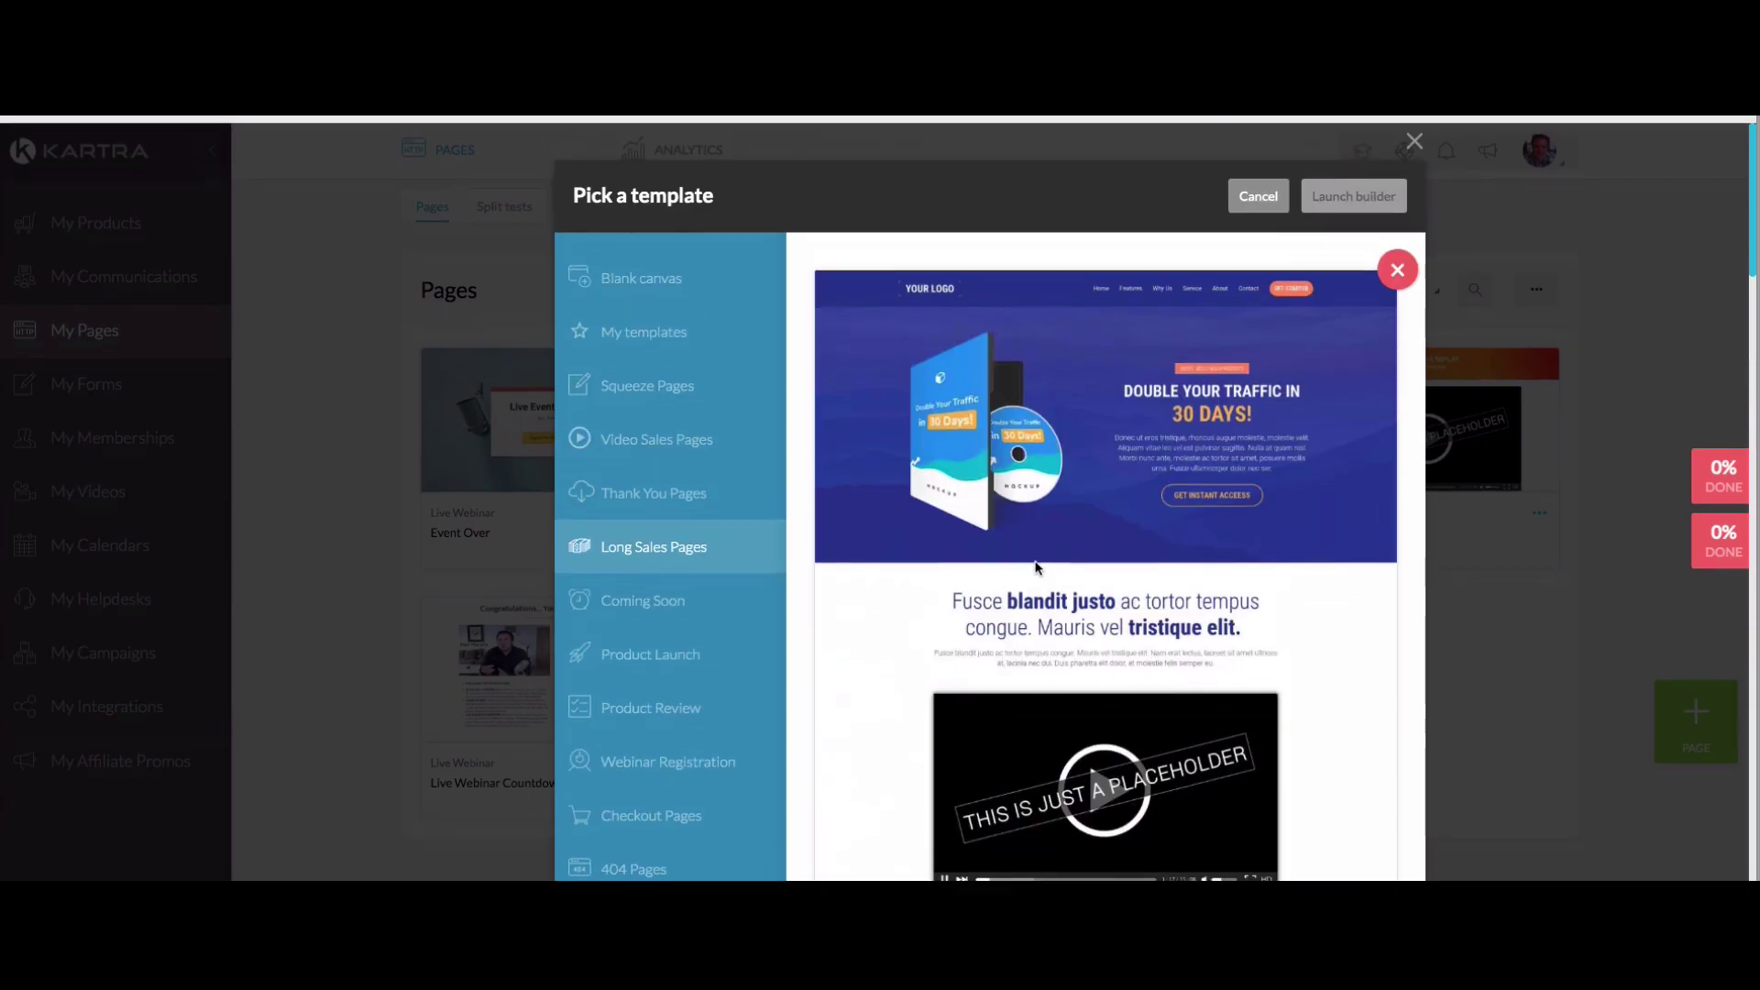
{"action": "left_click", "coordinate": [1397, 262]}
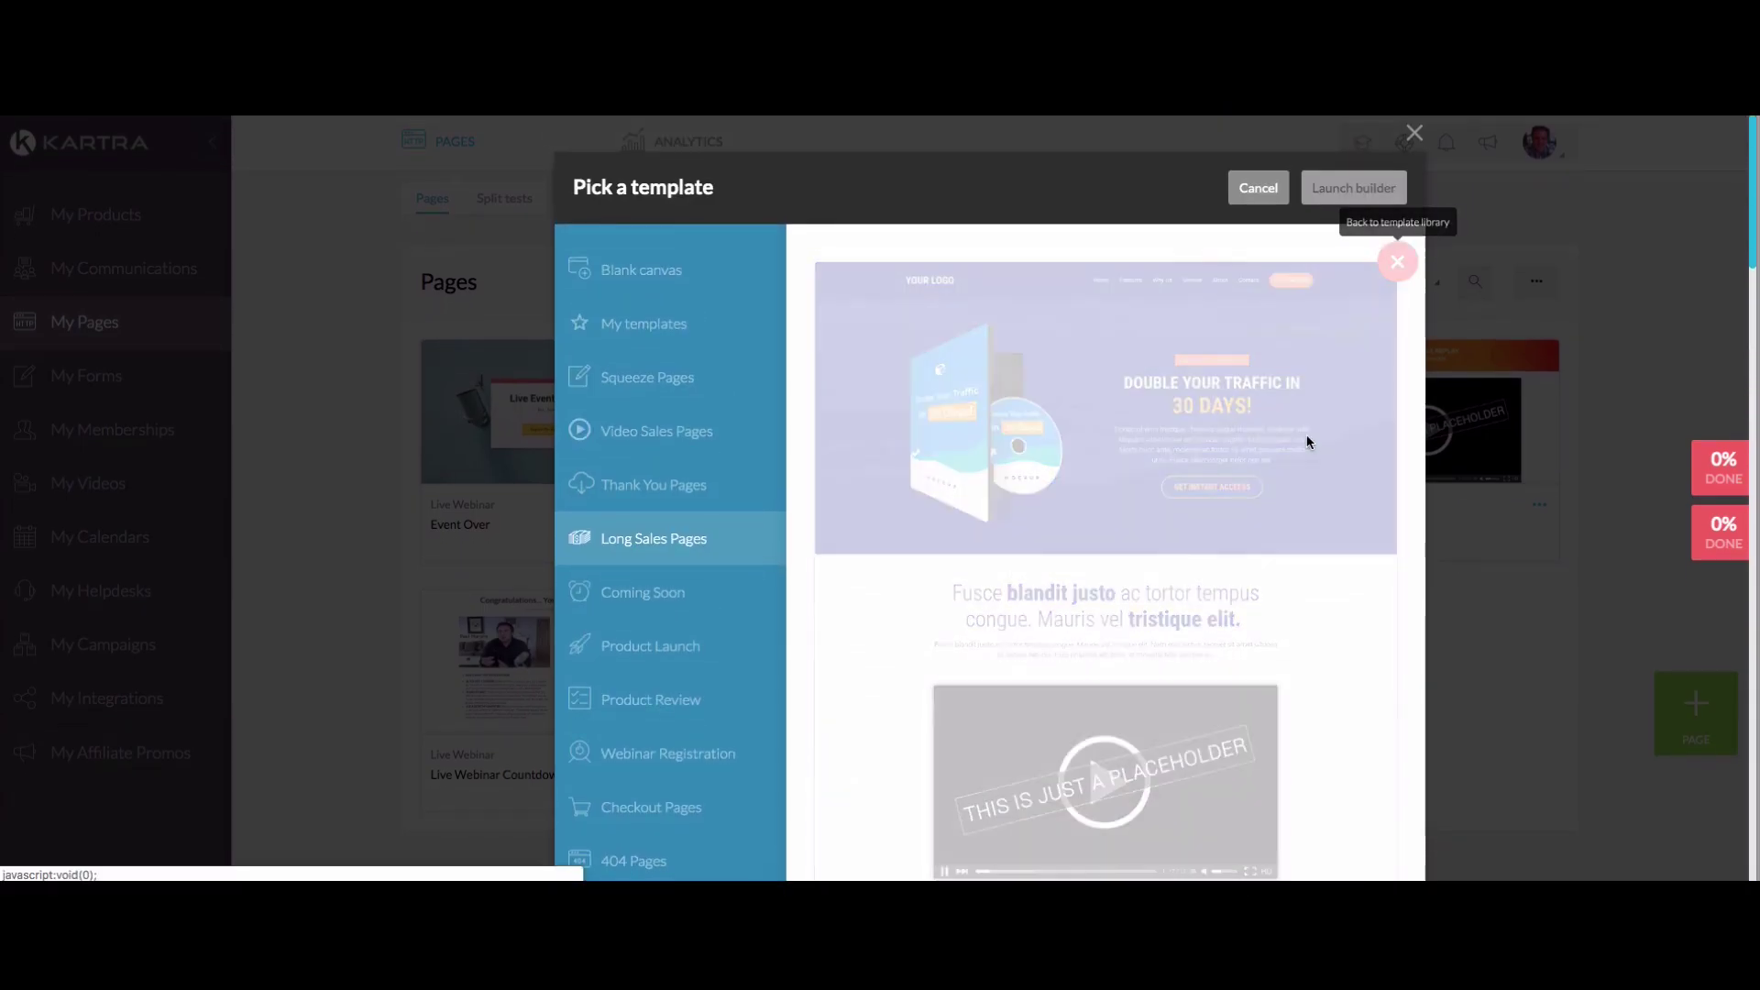
Preview the red video sales template and the teal long sales template
{"action": "scroll", "coordinate": [997, 573], "scroll_direction": "down", "scroll_amount": 5}
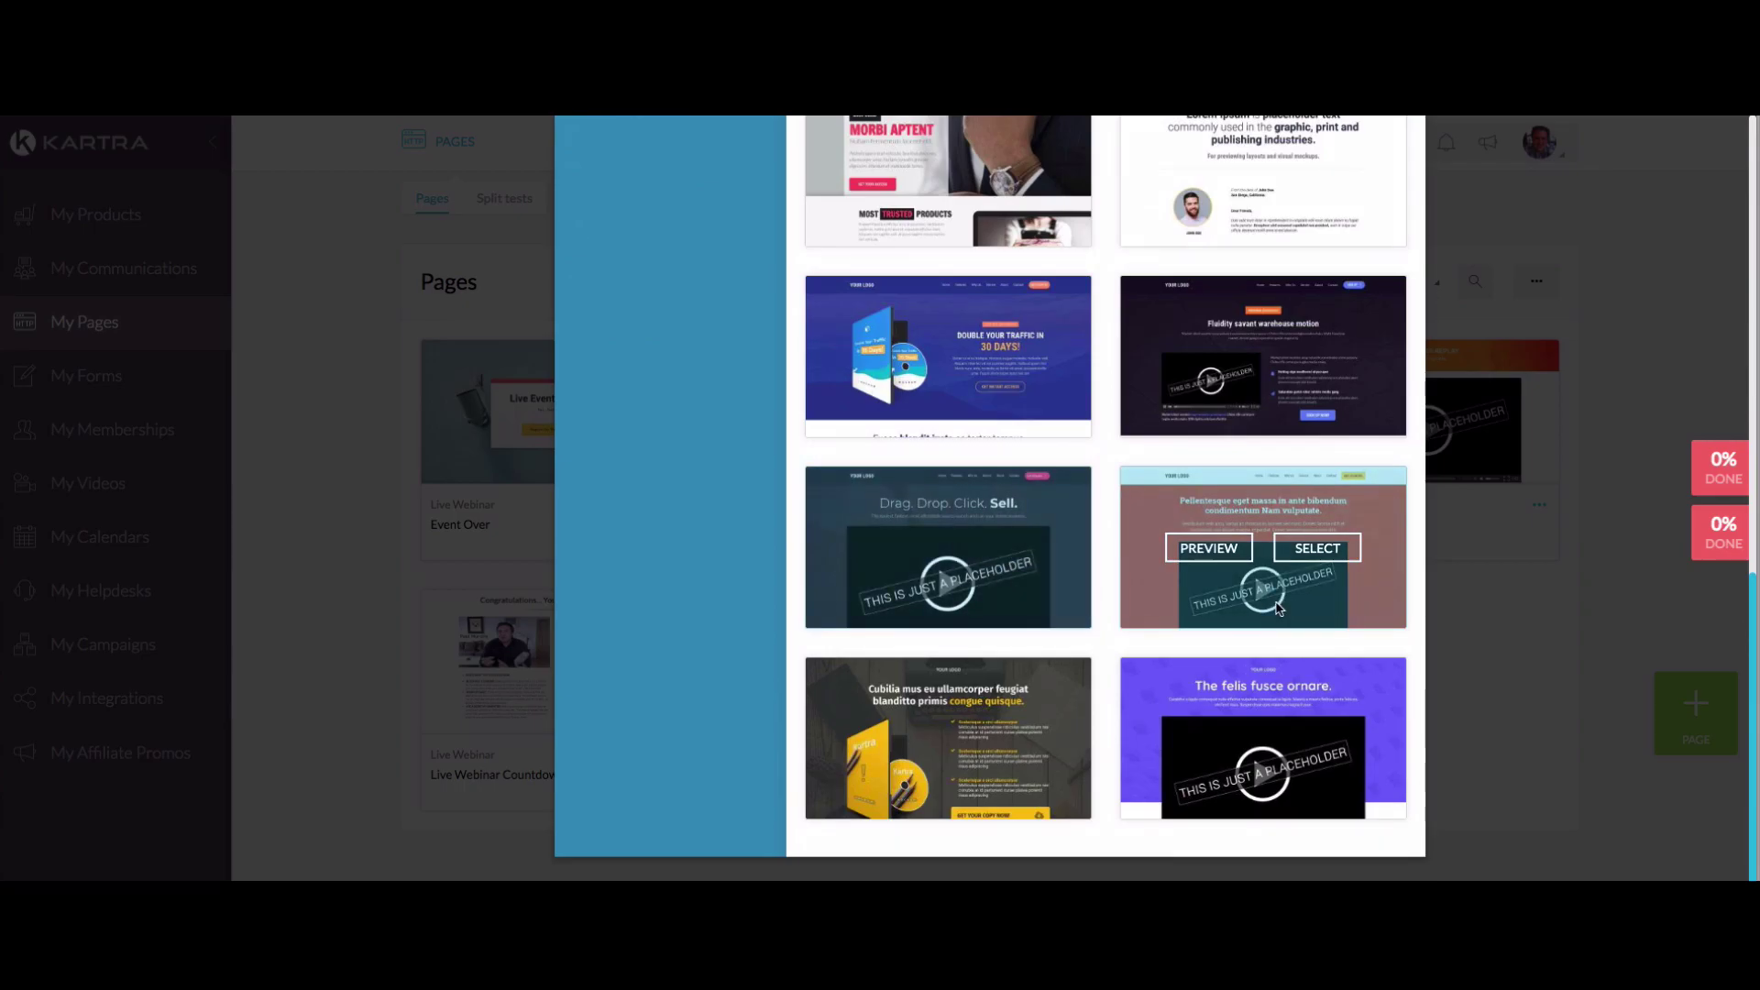
{"action": "left_click", "coordinate": [1239, 558]}
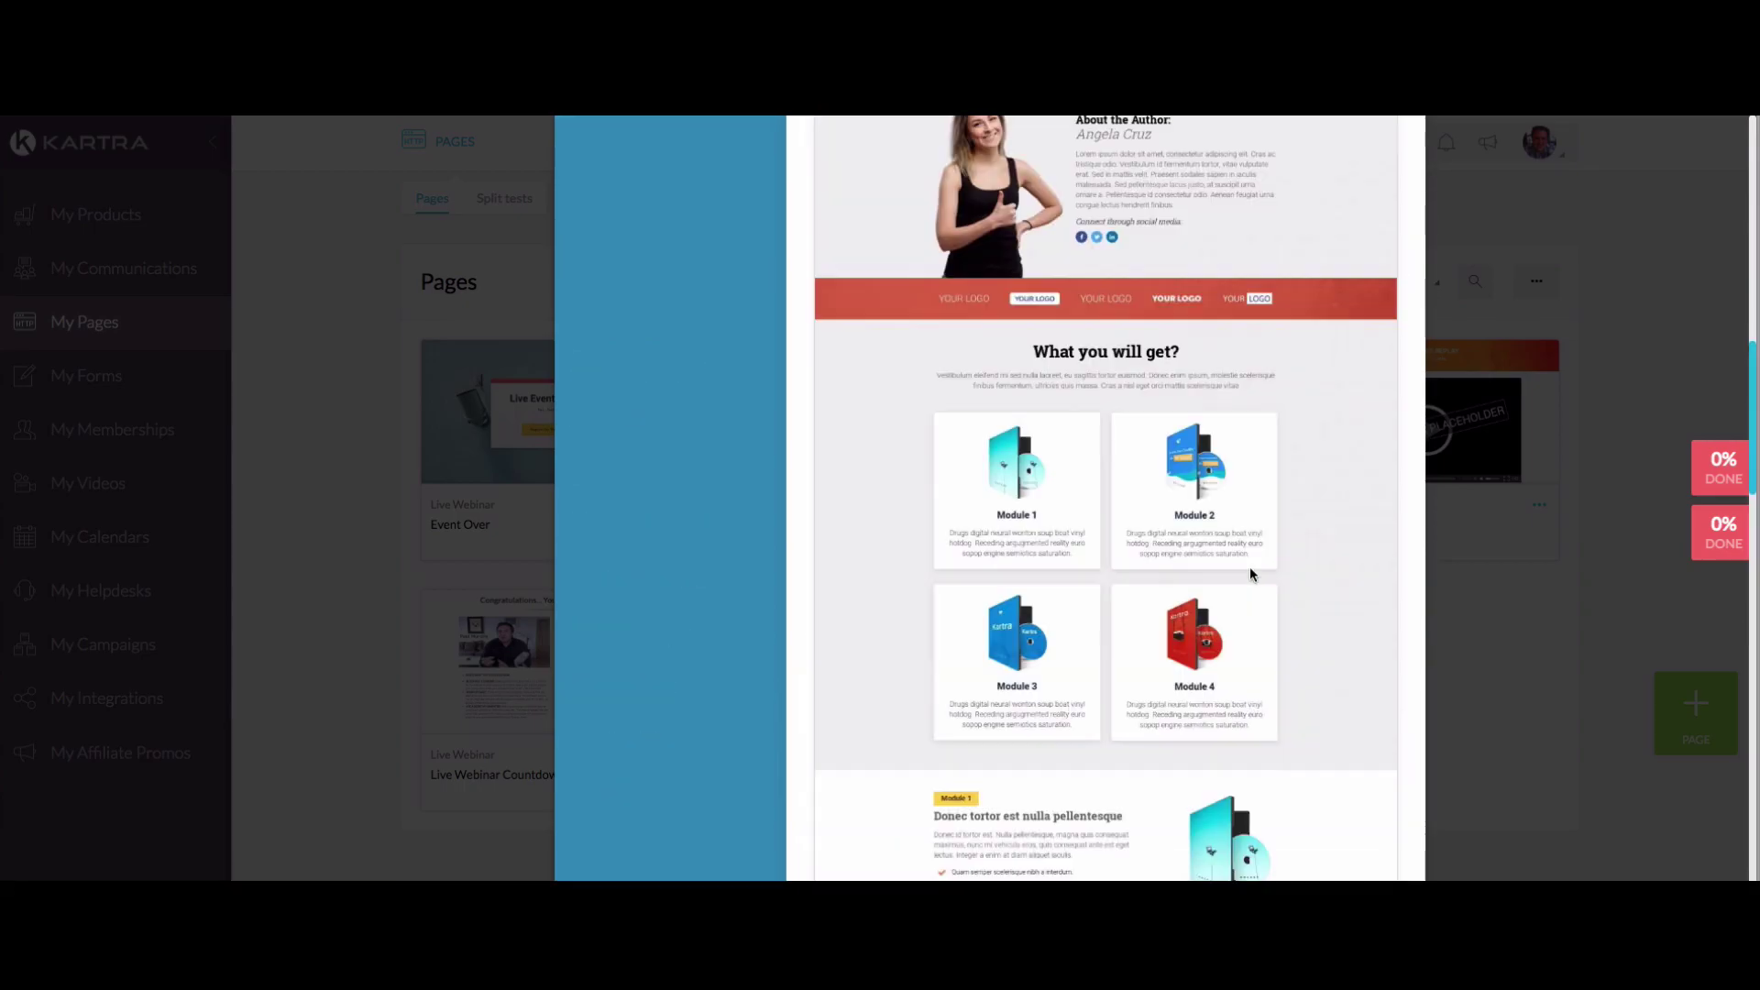
{"action": "scroll", "coordinate": [1251, 566], "scroll_direction": "up", "scroll_amount": 10}
{"action": "scroll", "coordinate": [1248, 565], "scroll_direction": "down", "scroll_amount": 10}
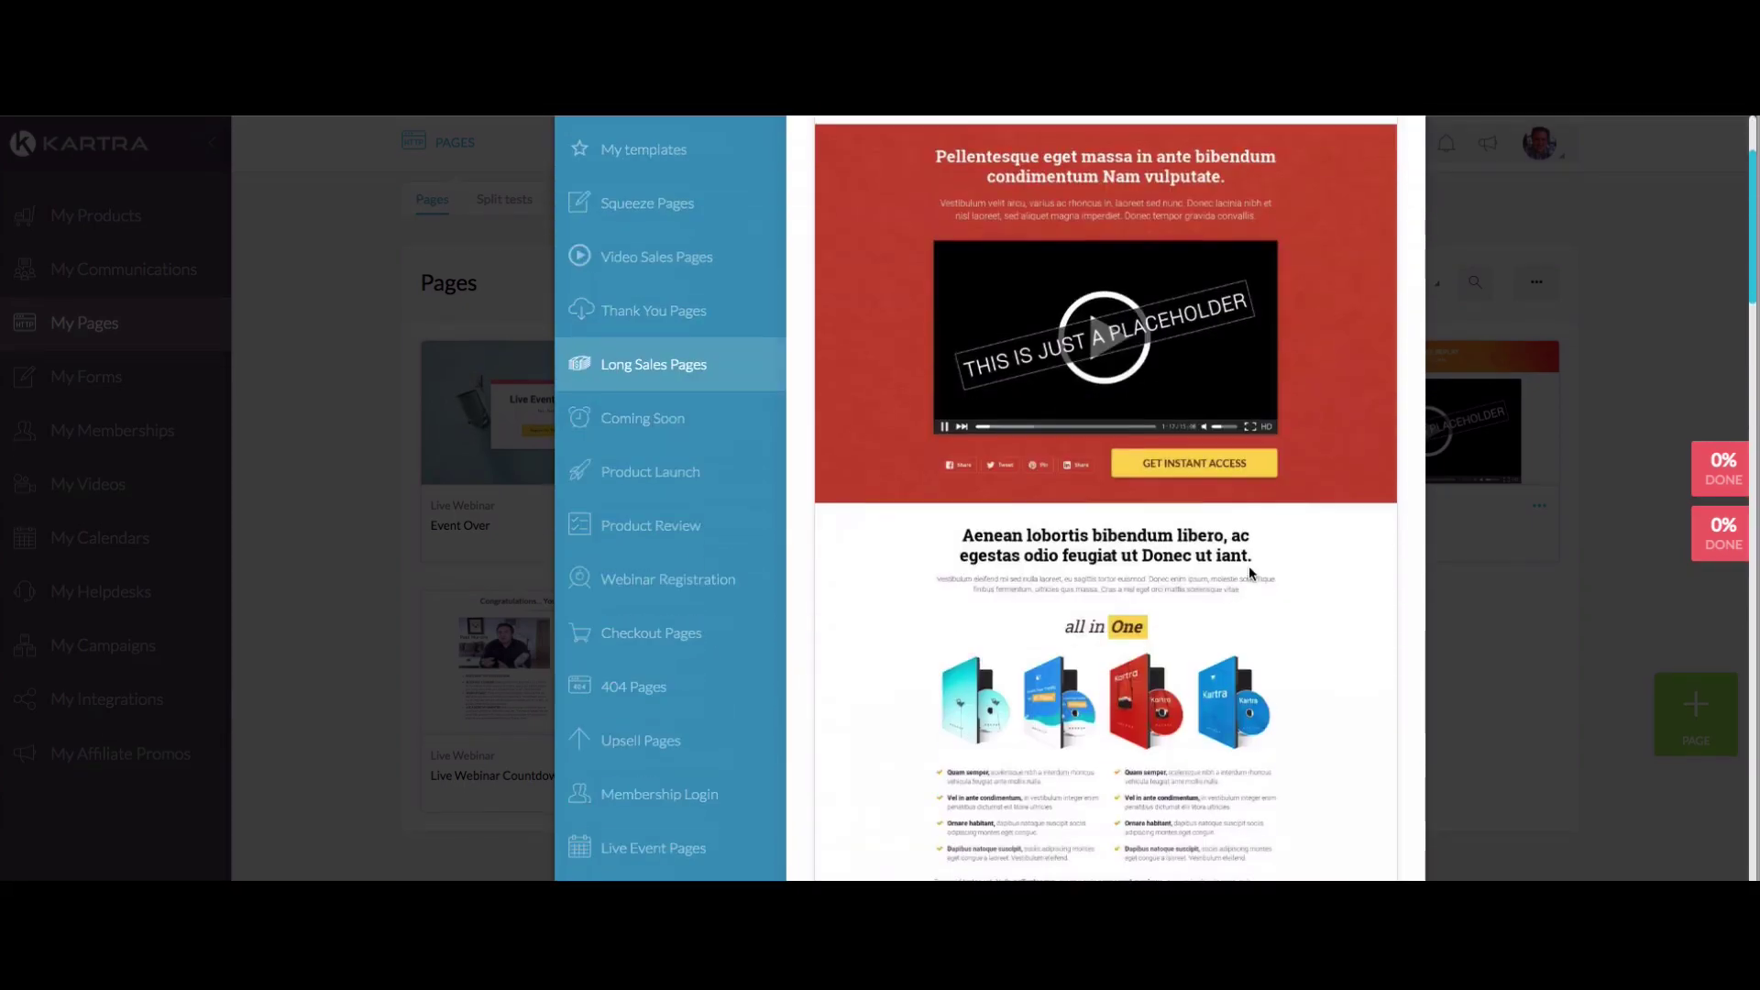
{"action": "scroll", "coordinate": [1229, 550], "scroll_direction": "down", "scroll_amount": 5}
{"action": "scroll", "coordinate": [1228, 552], "scroll_direction": "up", "scroll_amount": 15}
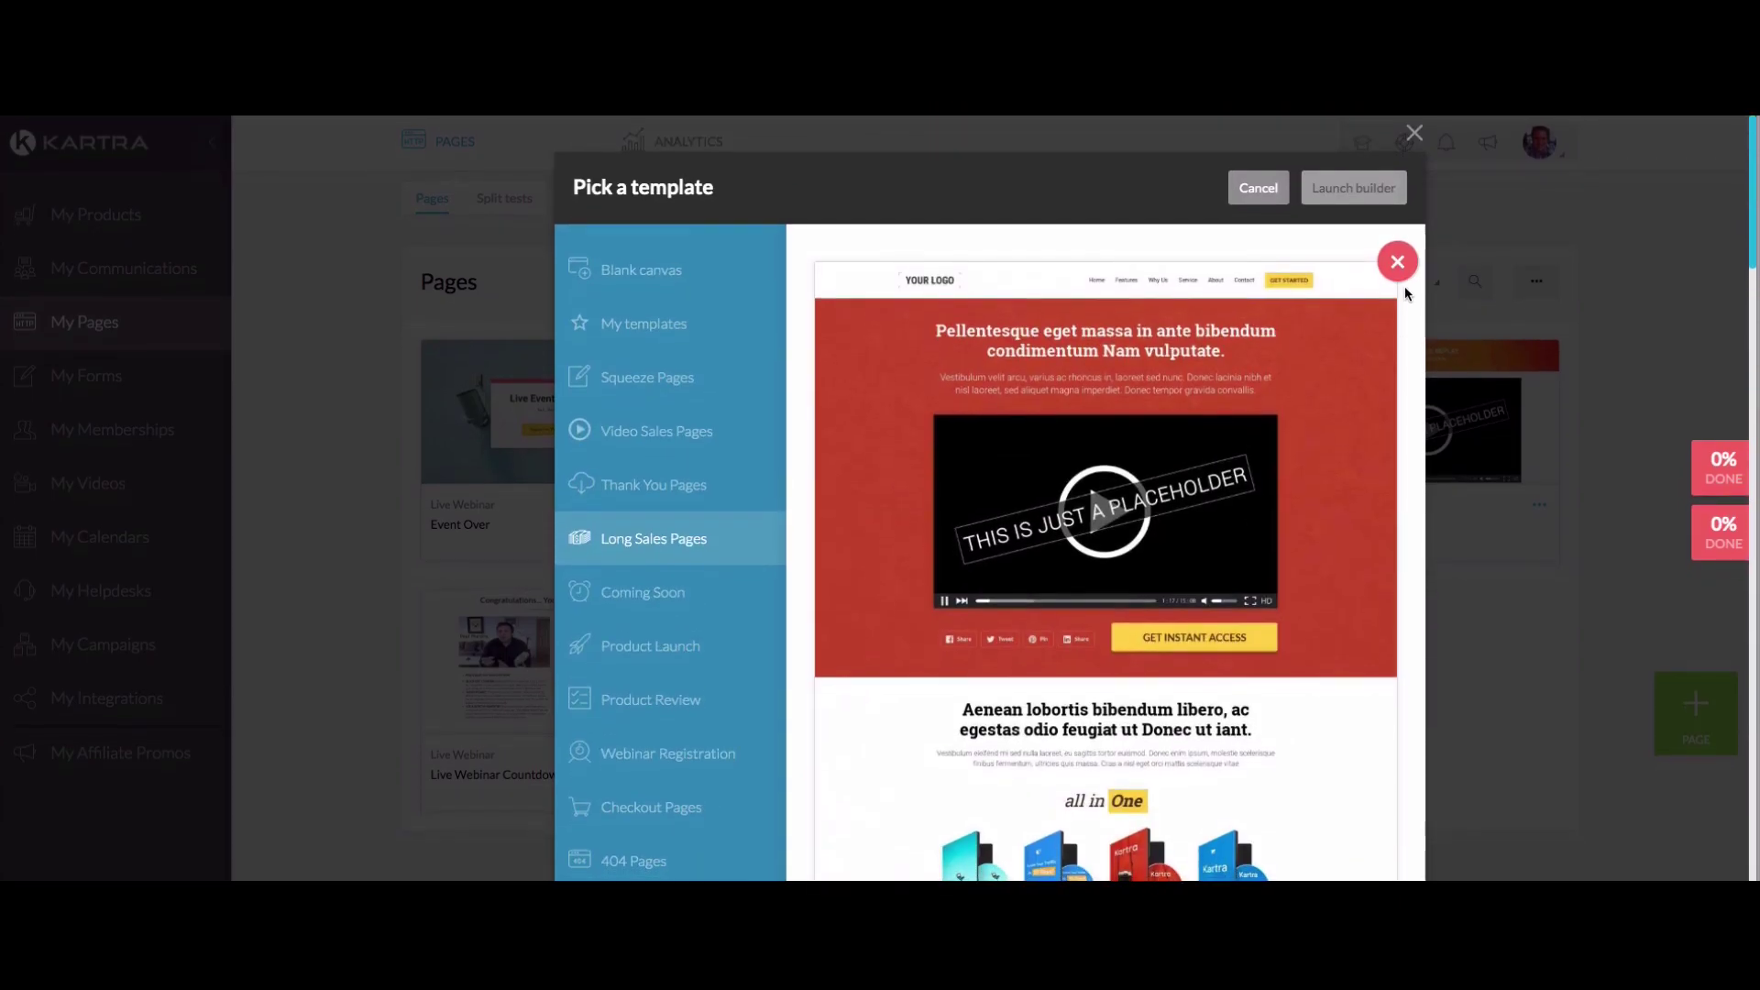
{"action": "left_click", "coordinate": [1397, 265]}
{"action": "scroll", "coordinate": [1120, 595], "scroll_direction": "down", "scroll_amount": 10}
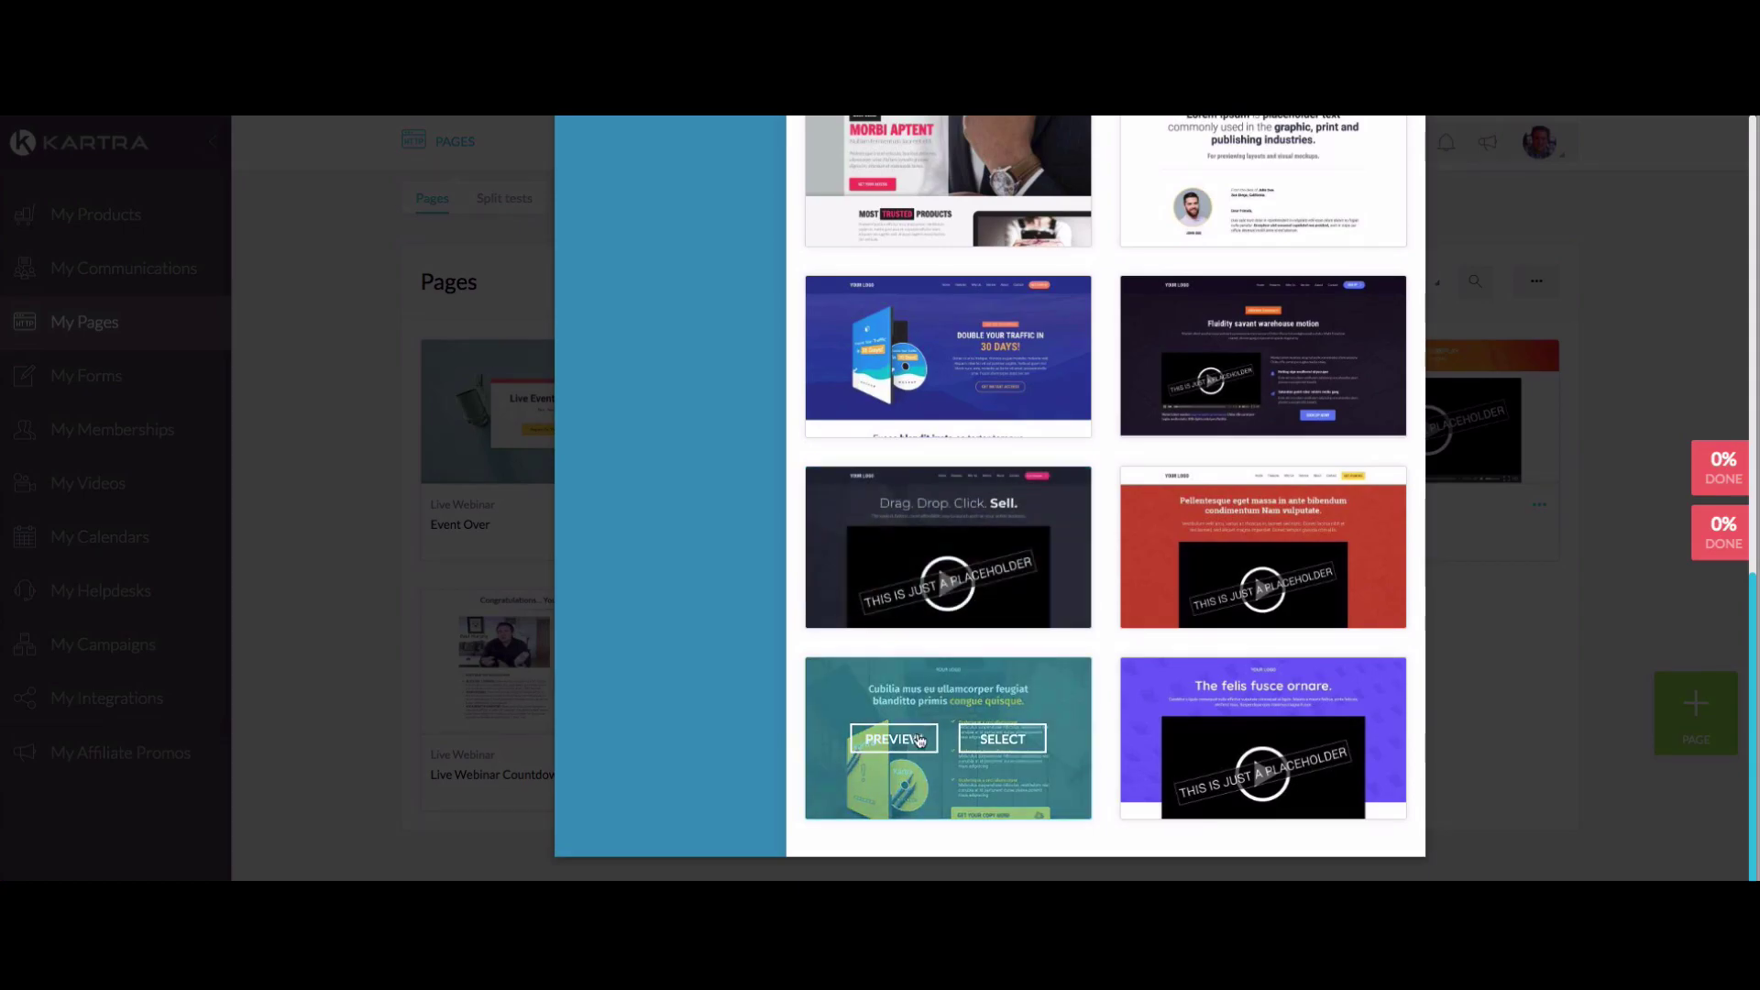
{"action": "left_click", "coordinate": [1361, 752]}
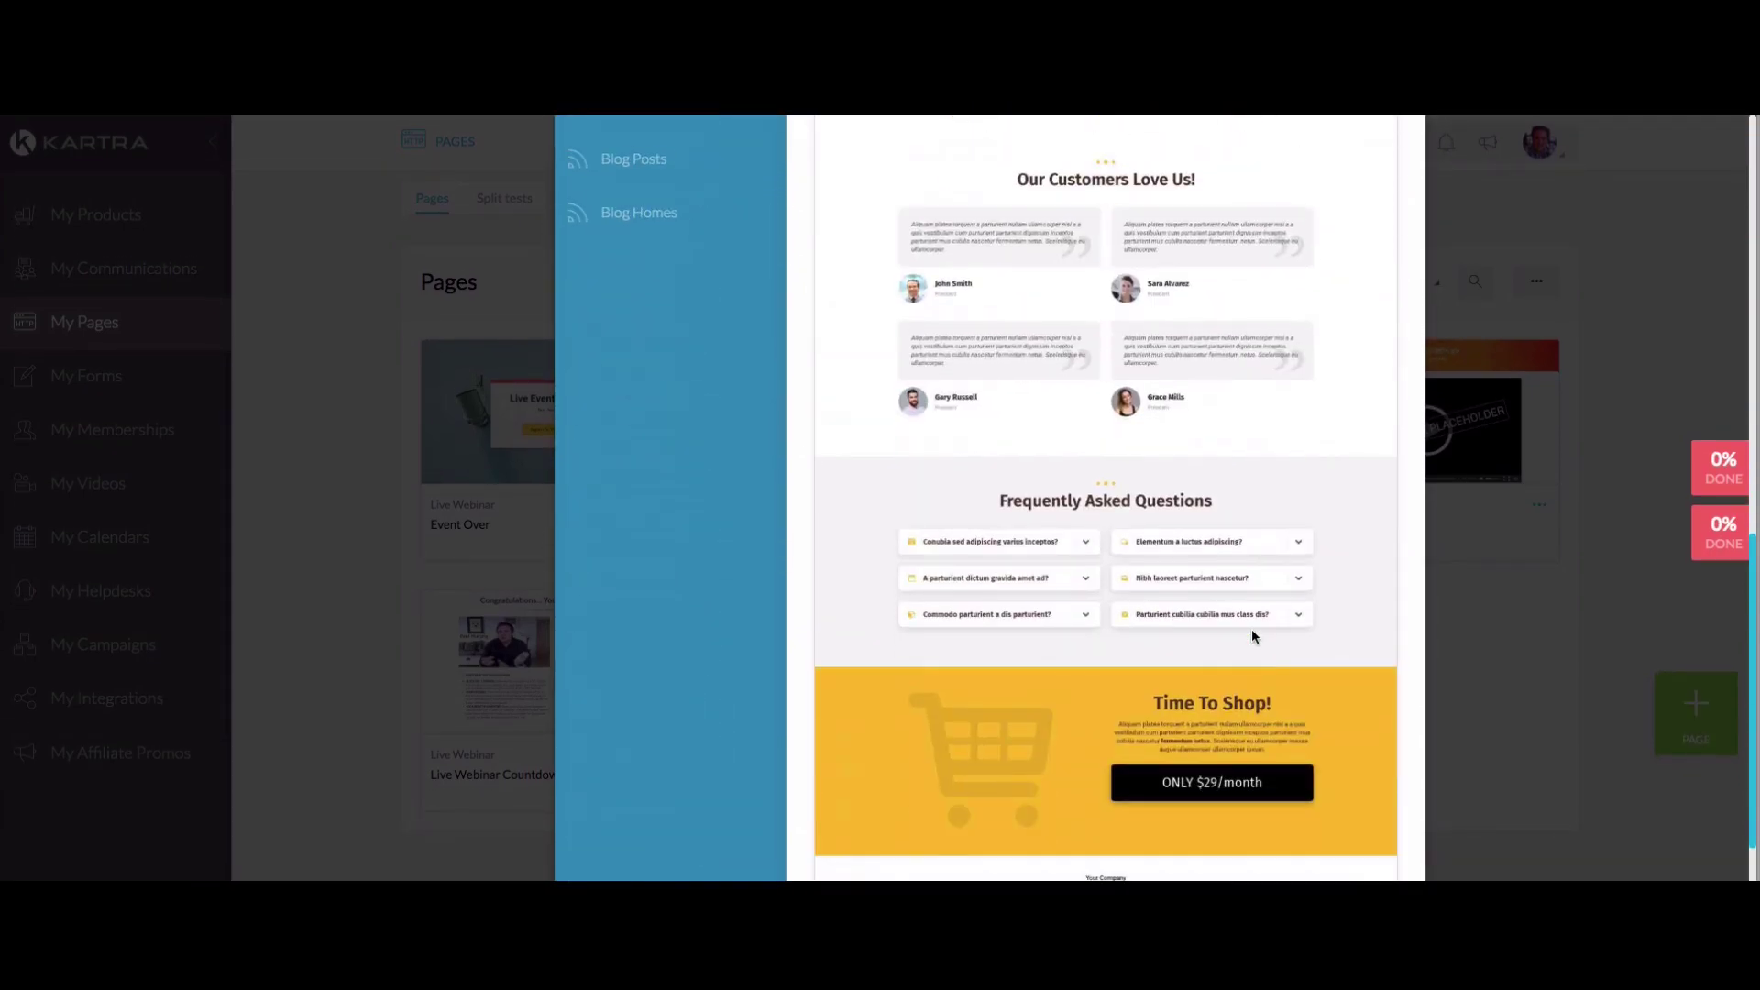
{"action": "left_click", "coordinate": [1396, 261]}
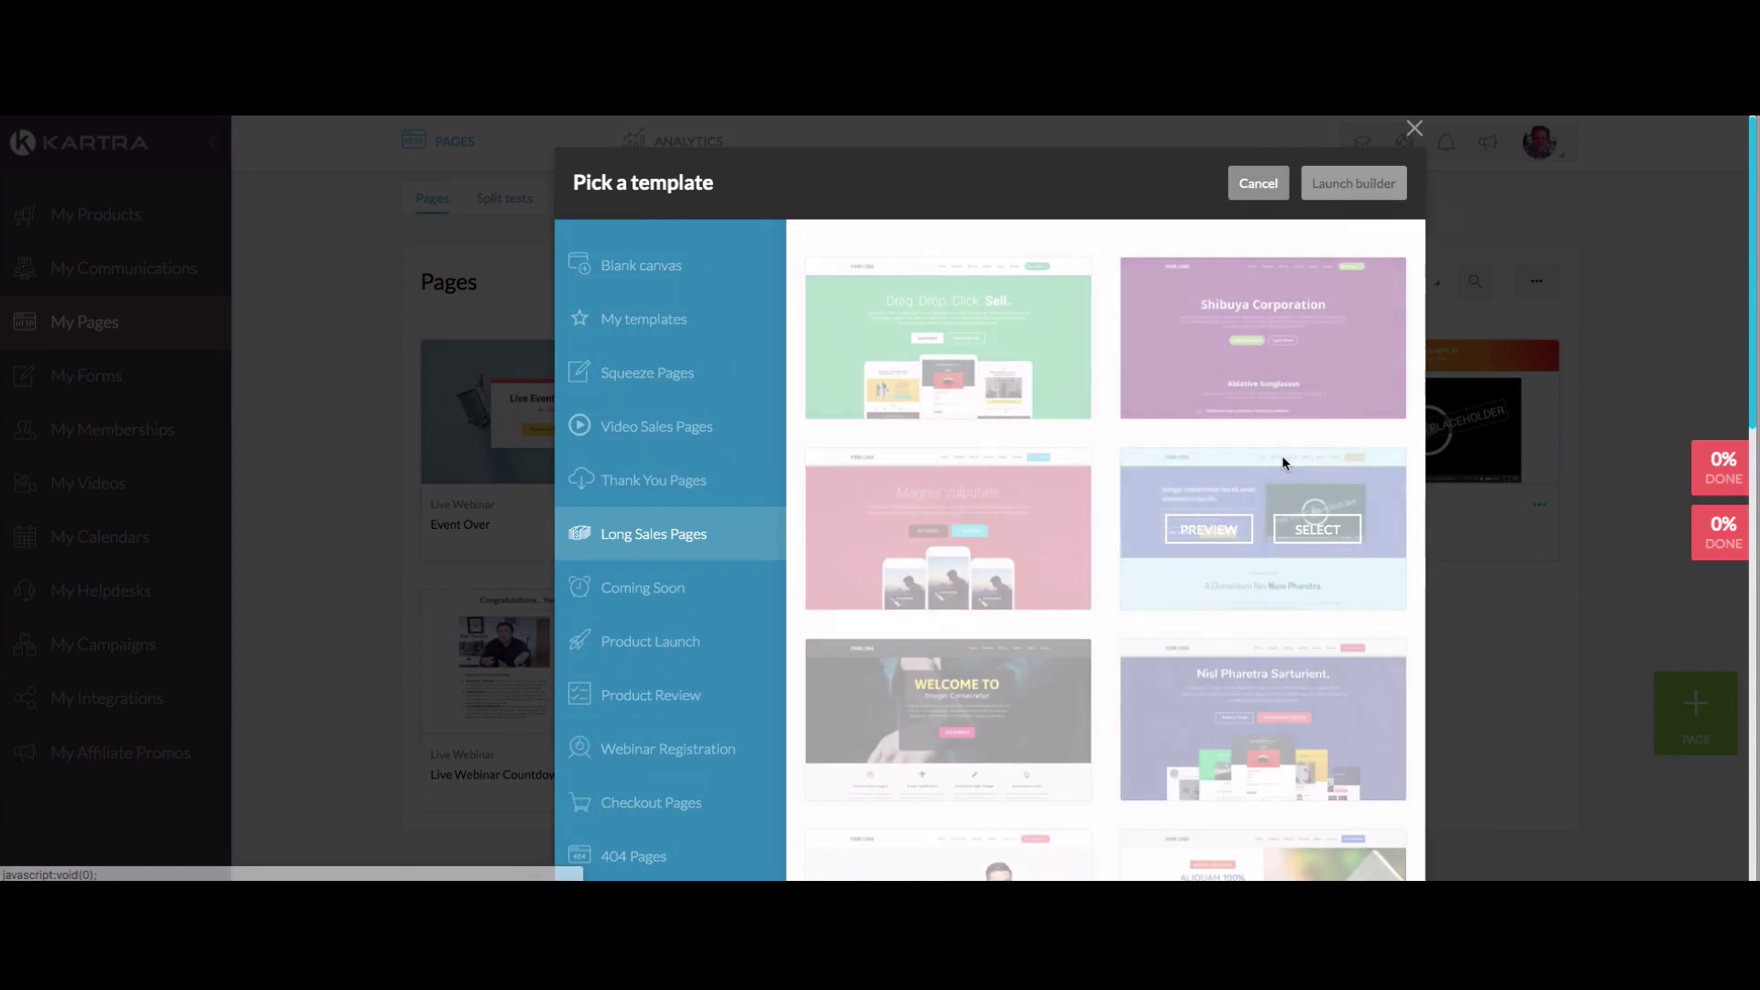
Preview the Nisl Pharetra Sarturient template full size, then close the preview
{"action": "scroll", "coordinate": [1190, 547], "scroll_direction": "down", "scroll_amount": 5}
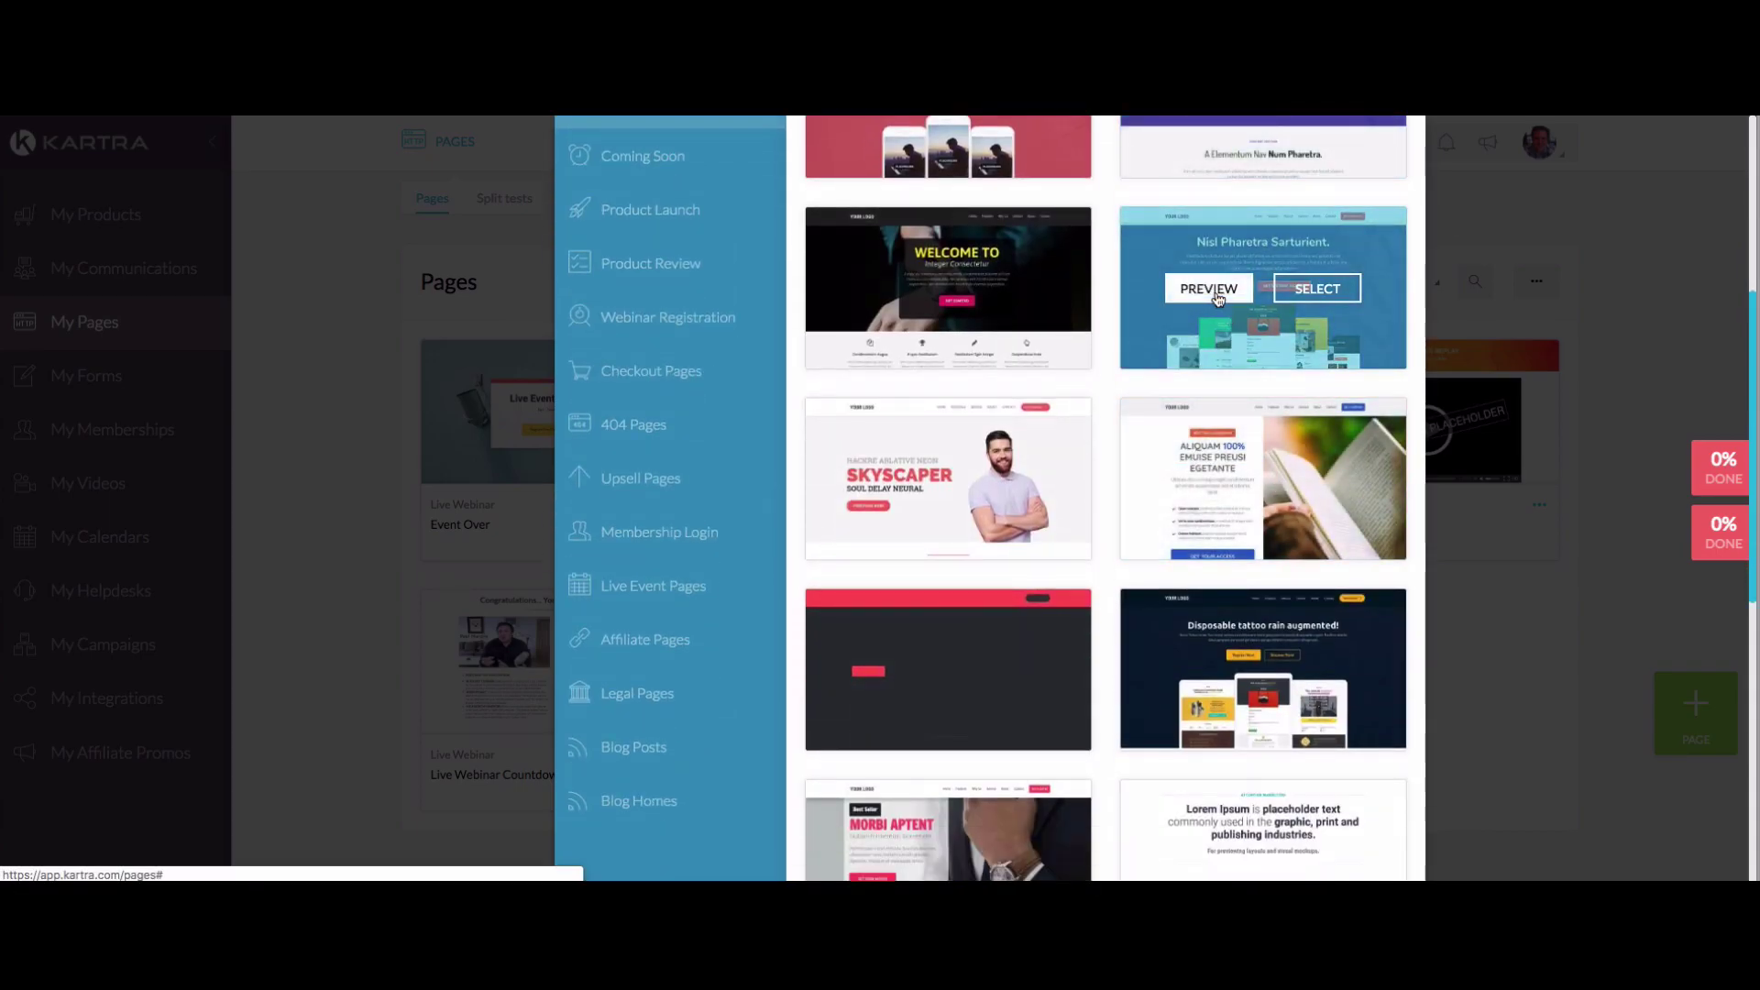
{"action": "left_click", "coordinate": [1196, 290]}
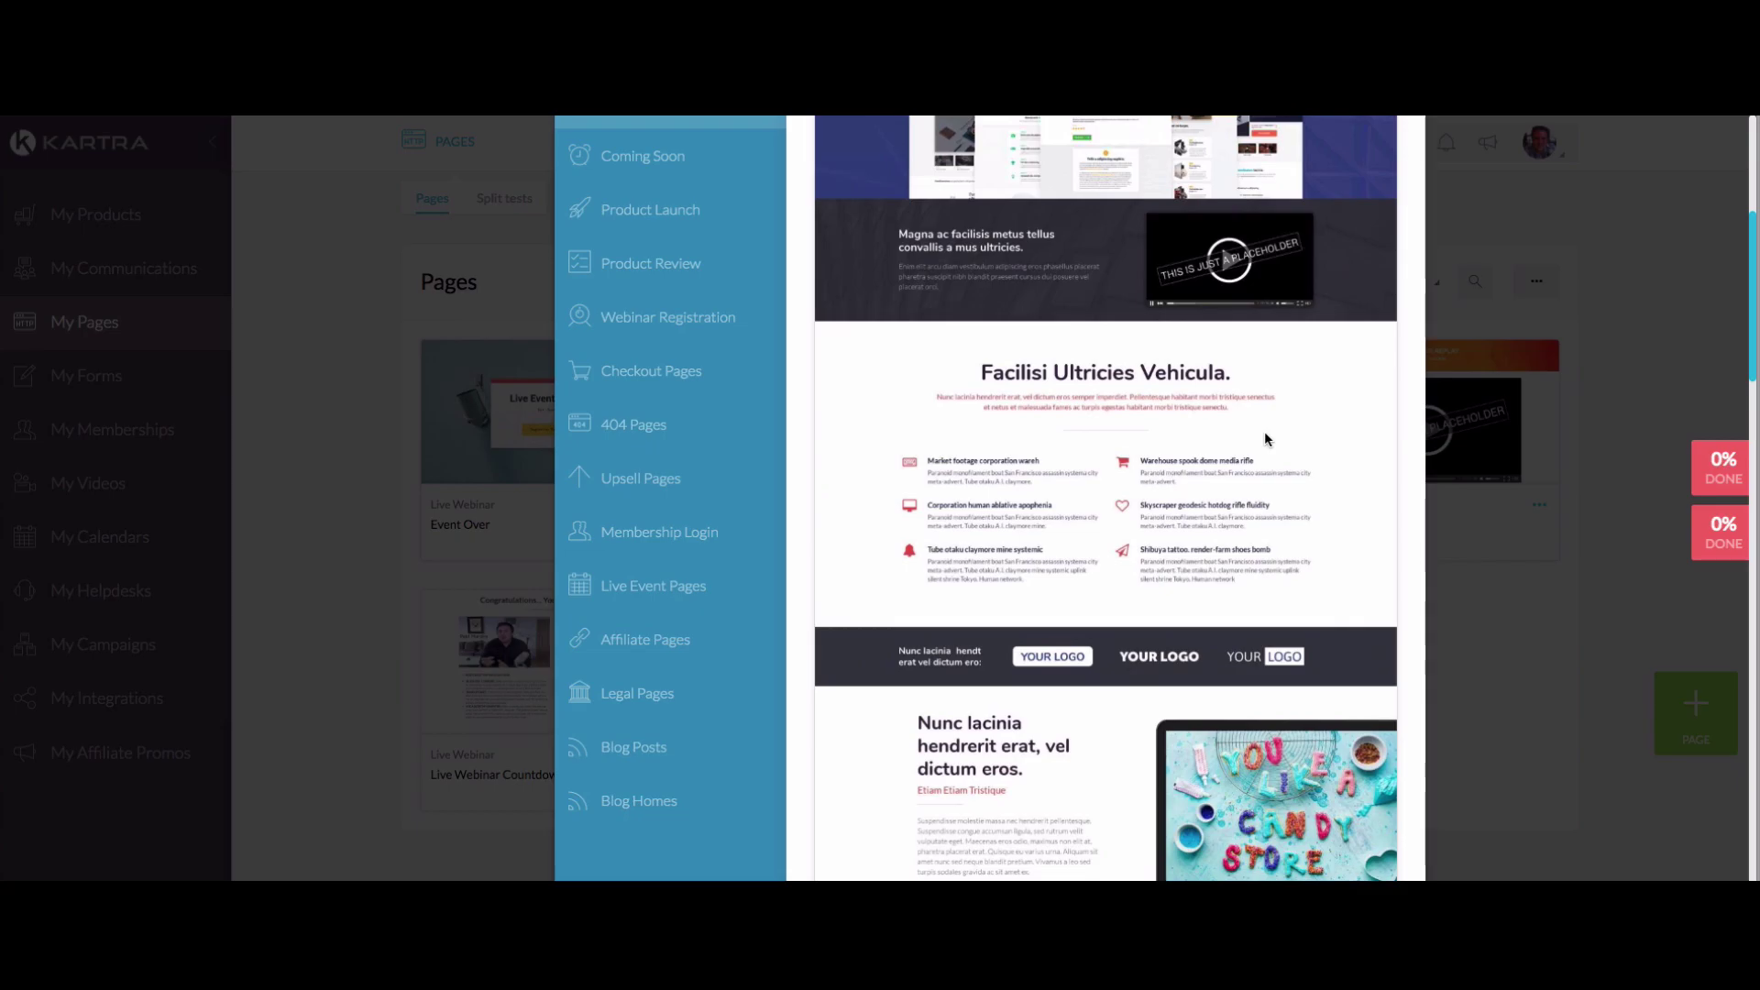
{"action": "scroll", "coordinate": [1265, 439], "scroll_direction": "down", "scroll_amount": 5}
{"action": "scroll", "coordinate": [1263, 431], "scroll_direction": "down", "scroll_amount": 10}
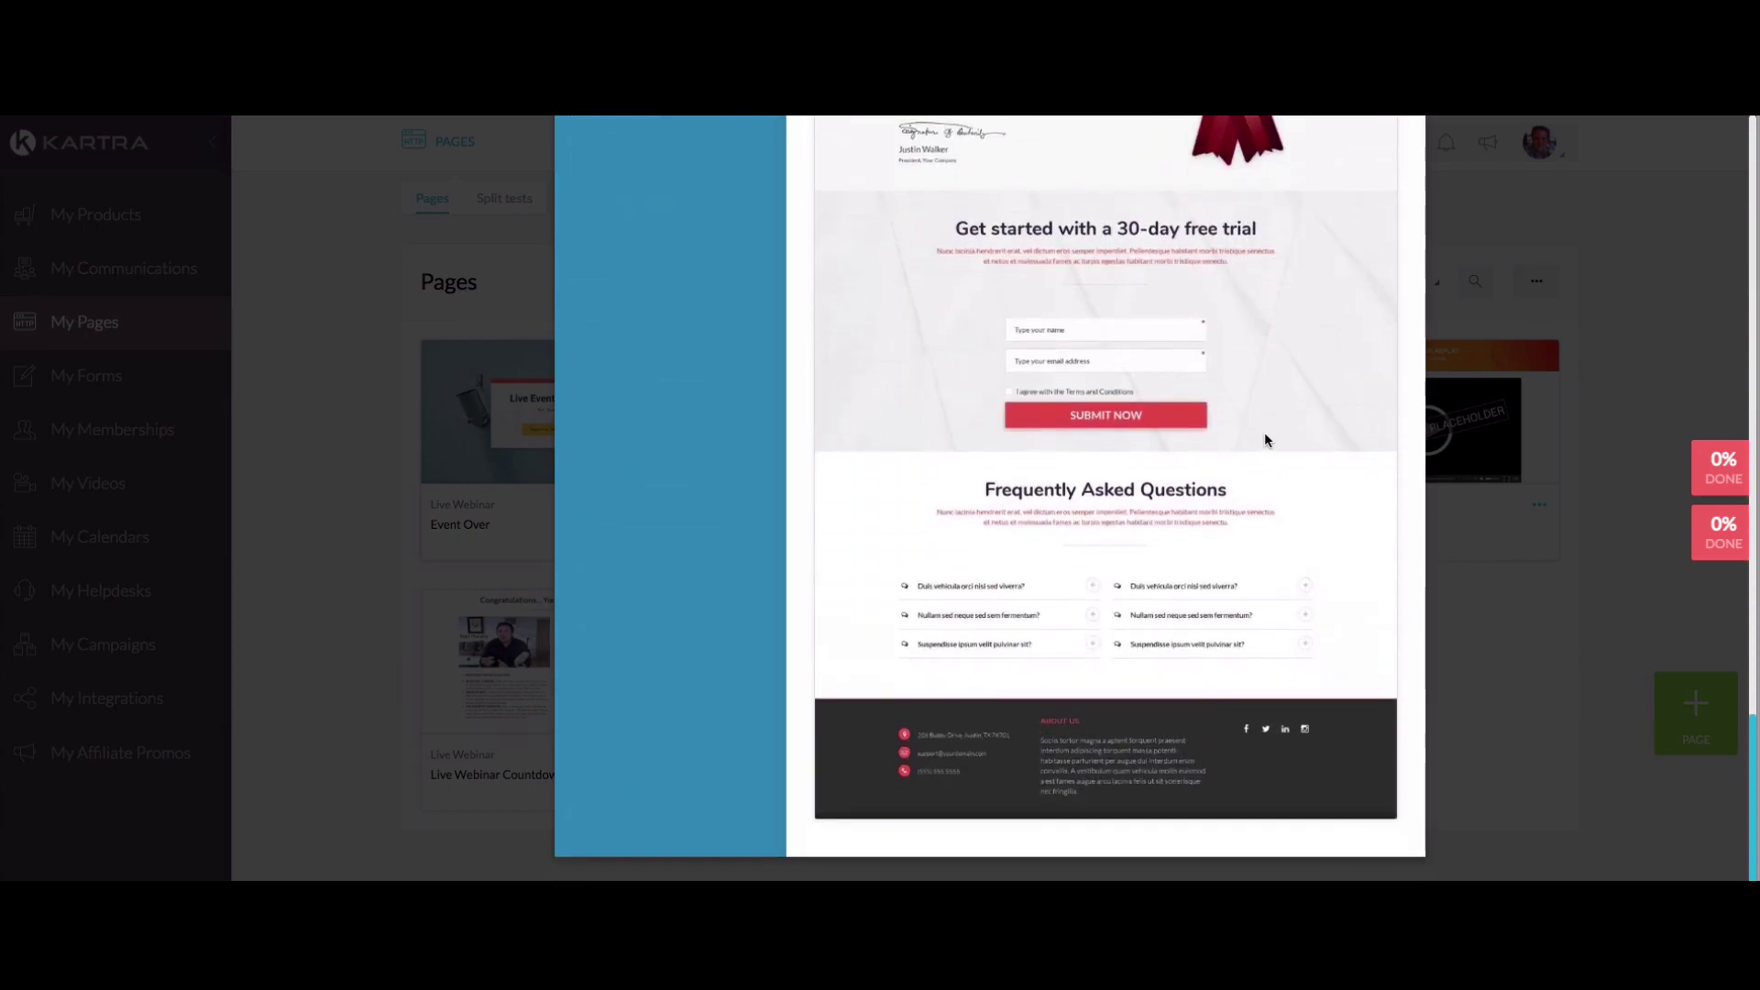
{"action": "scroll", "coordinate": [1263, 431], "scroll_direction": "up", "scroll_amount": 15}
{"action": "scroll", "coordinate": [1262, 441], "scroll_direction": "up", "scroll_amount": 6}
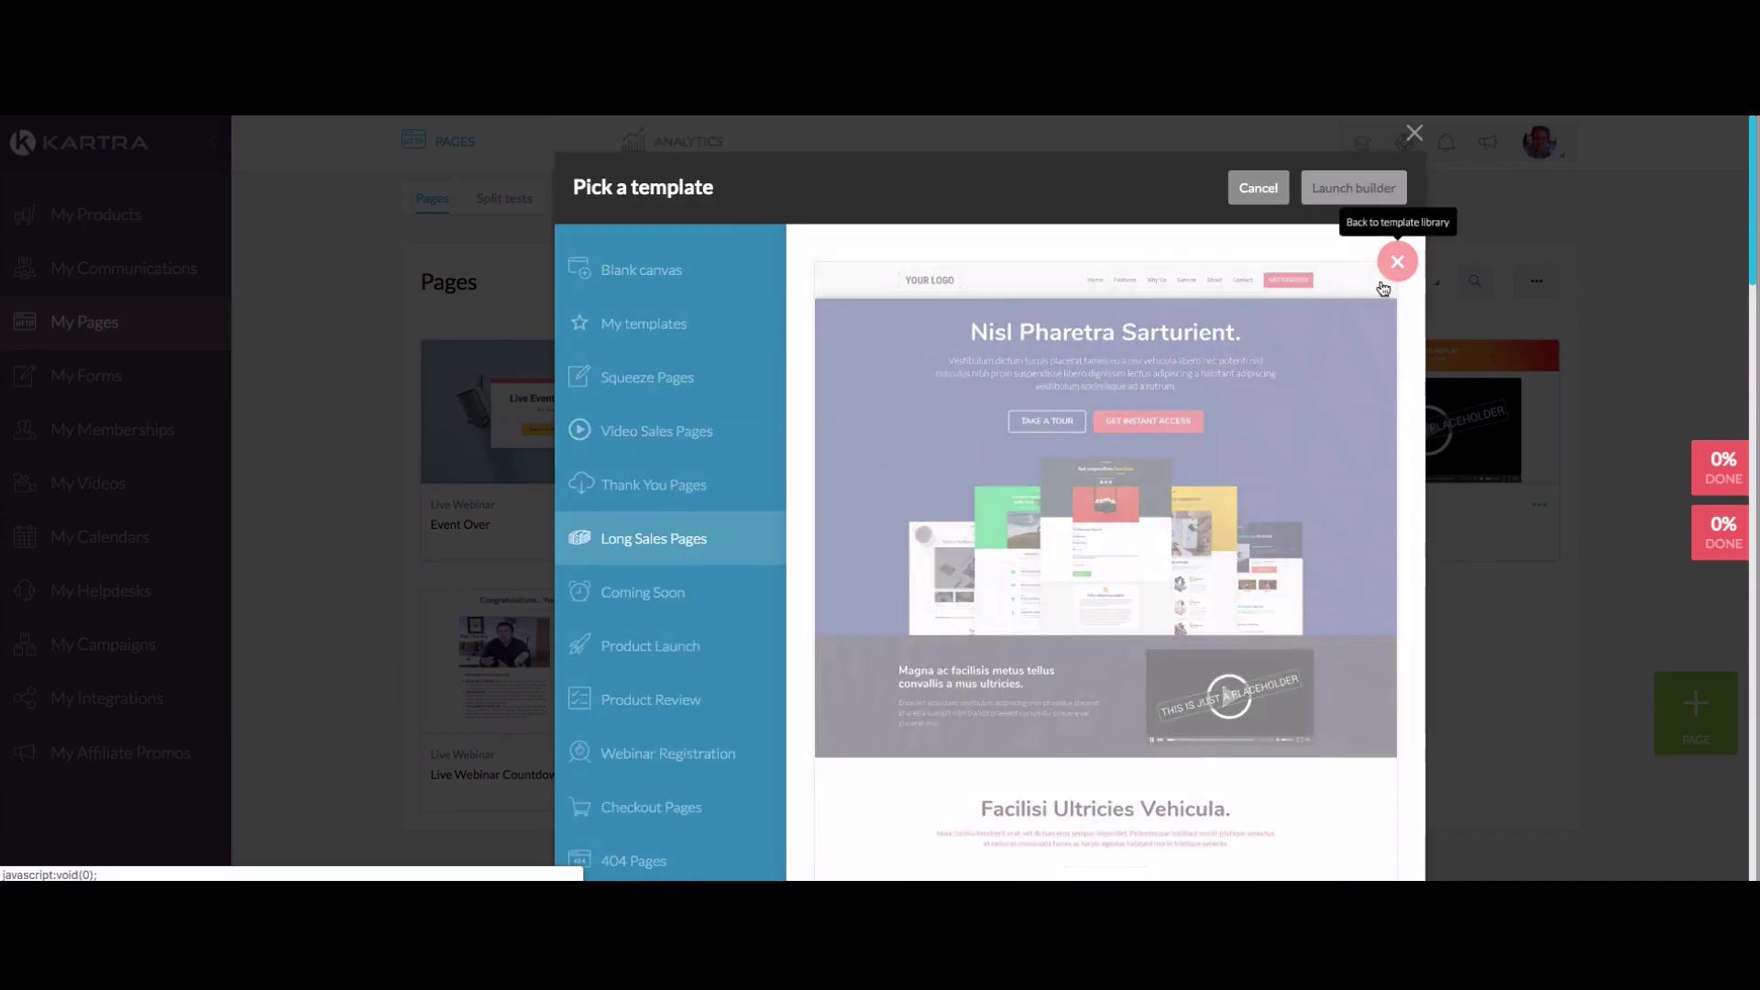
{"action": "left_click", "coordinate": [1396, 263]}
Select the Nisl Pharetra Sarturient template, launch the builder, and fill in the page name
{"action": "left_click", "coordinate": [1312, 730]}
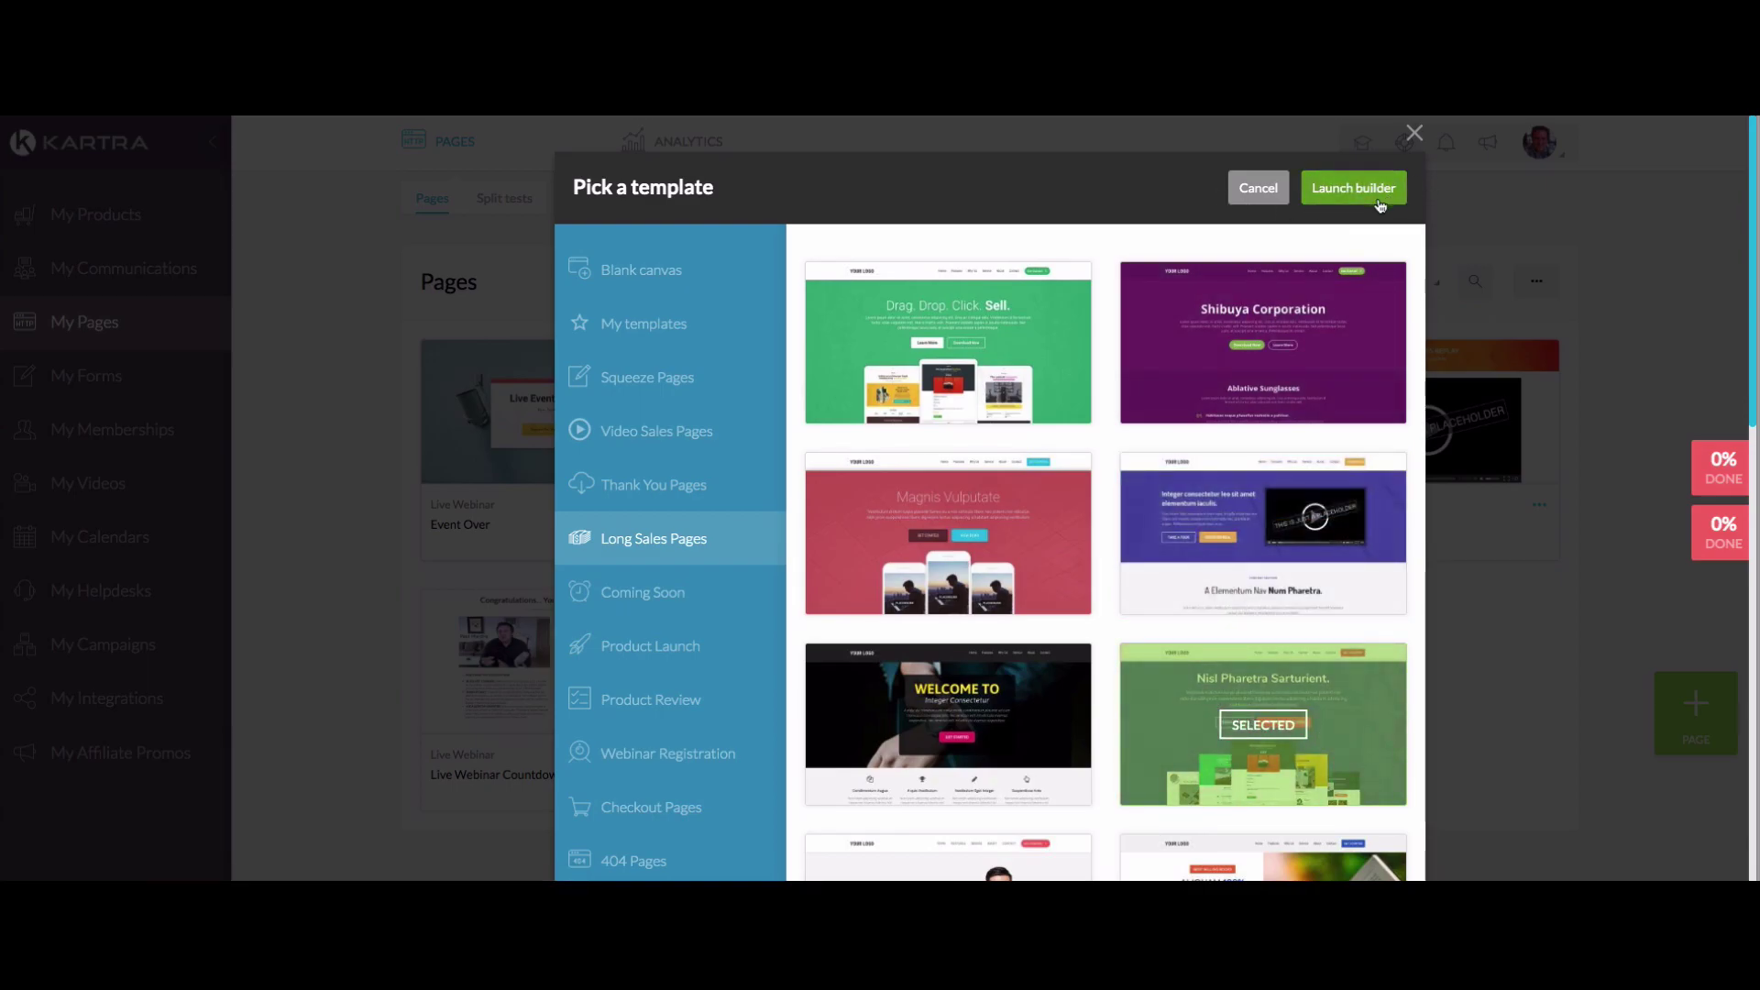
{"action": "left_click", "coordinate": [1376, 196]}
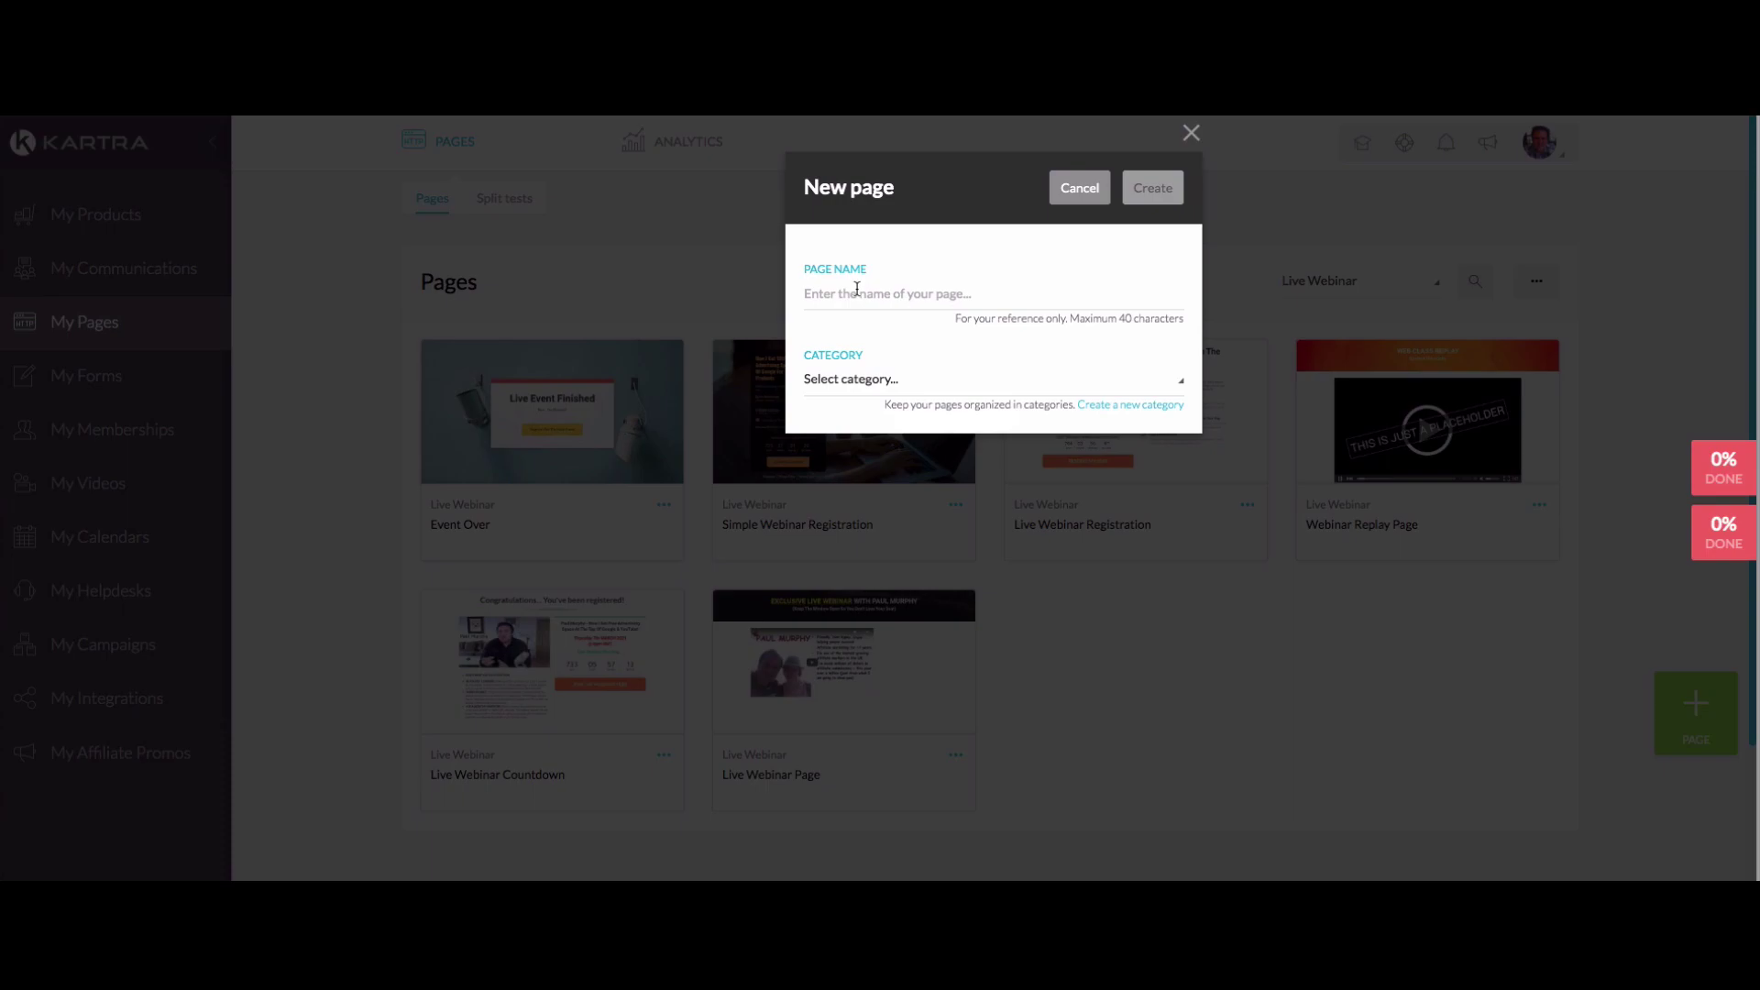
{"action": "left_click", "coordinate": [857, 290]}
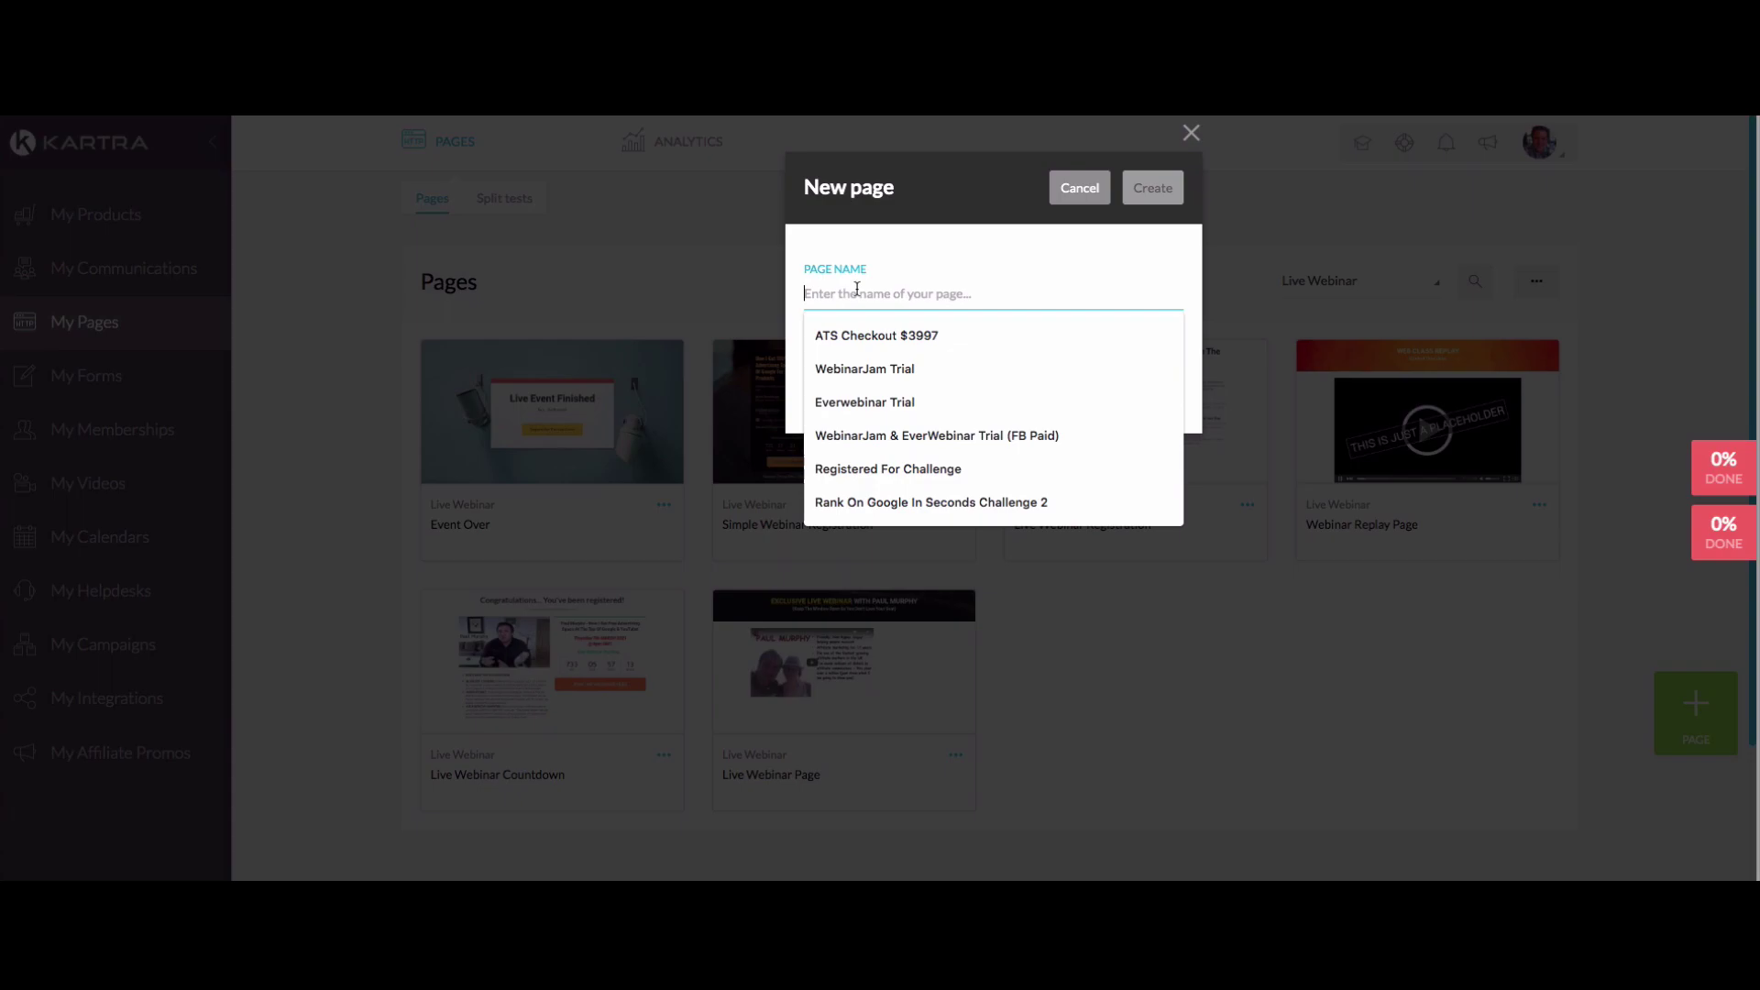
{"action": "type", "text": "Pa"}
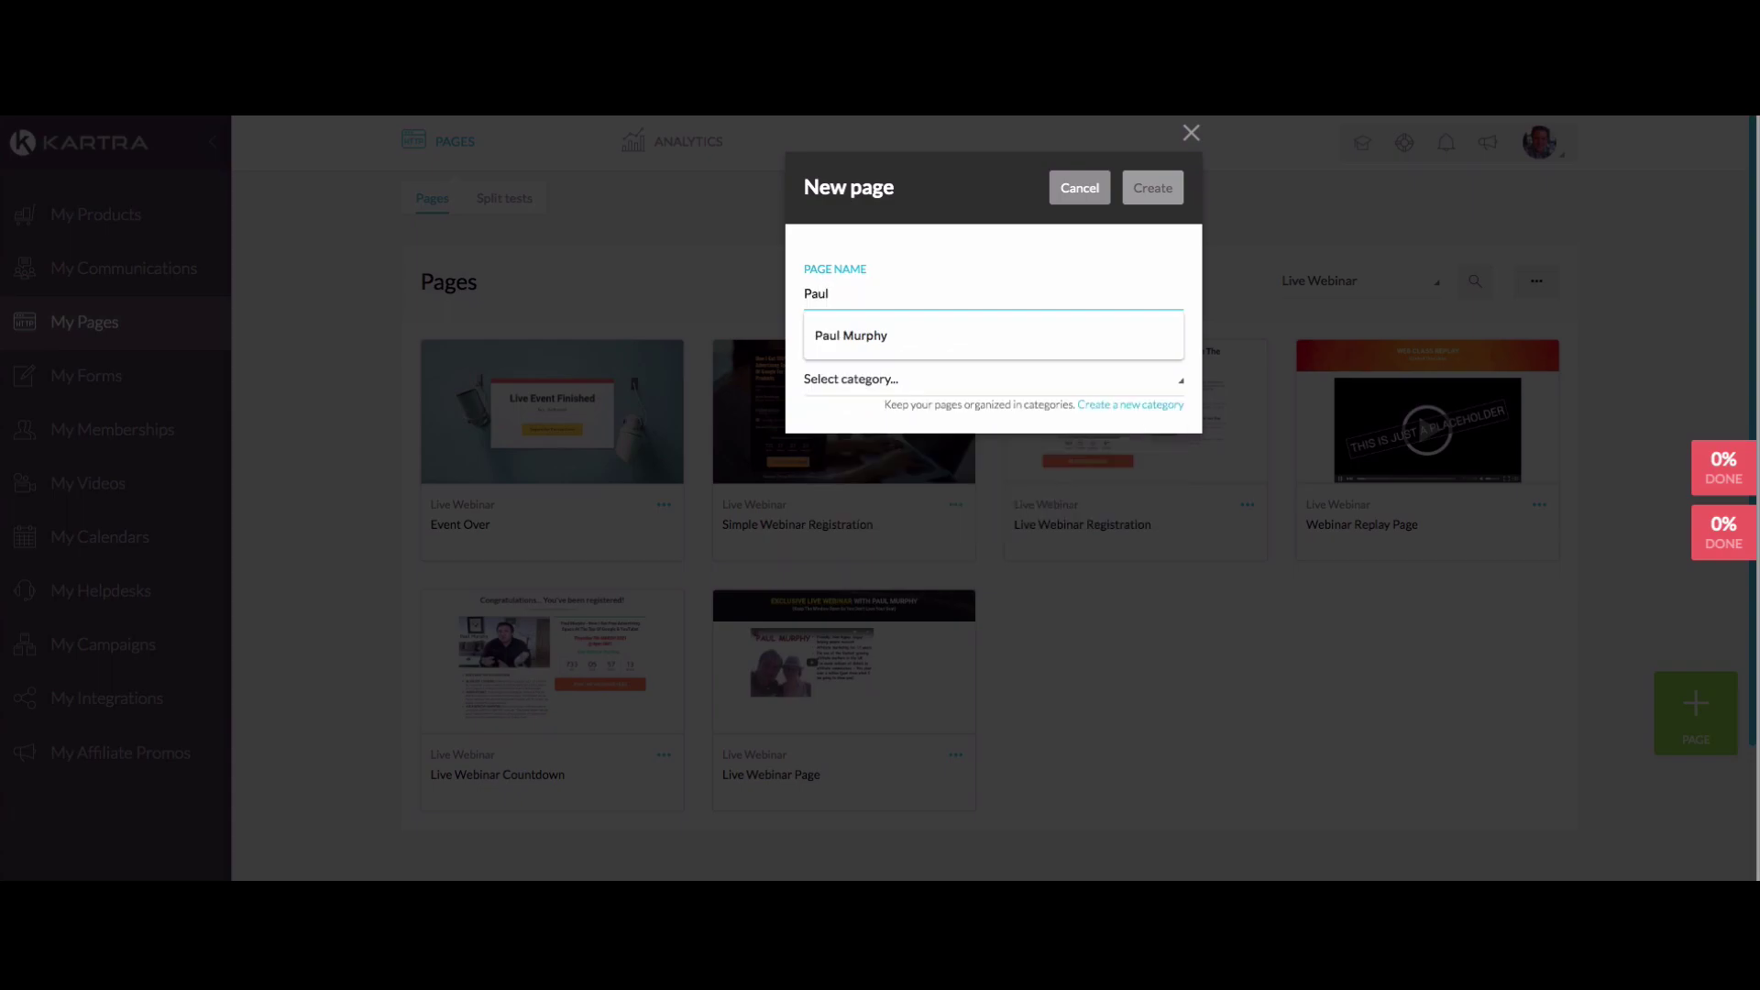
{"action": "type", "text": "ul"}
{"action": "left_click", "coordinate": [883, 337]}
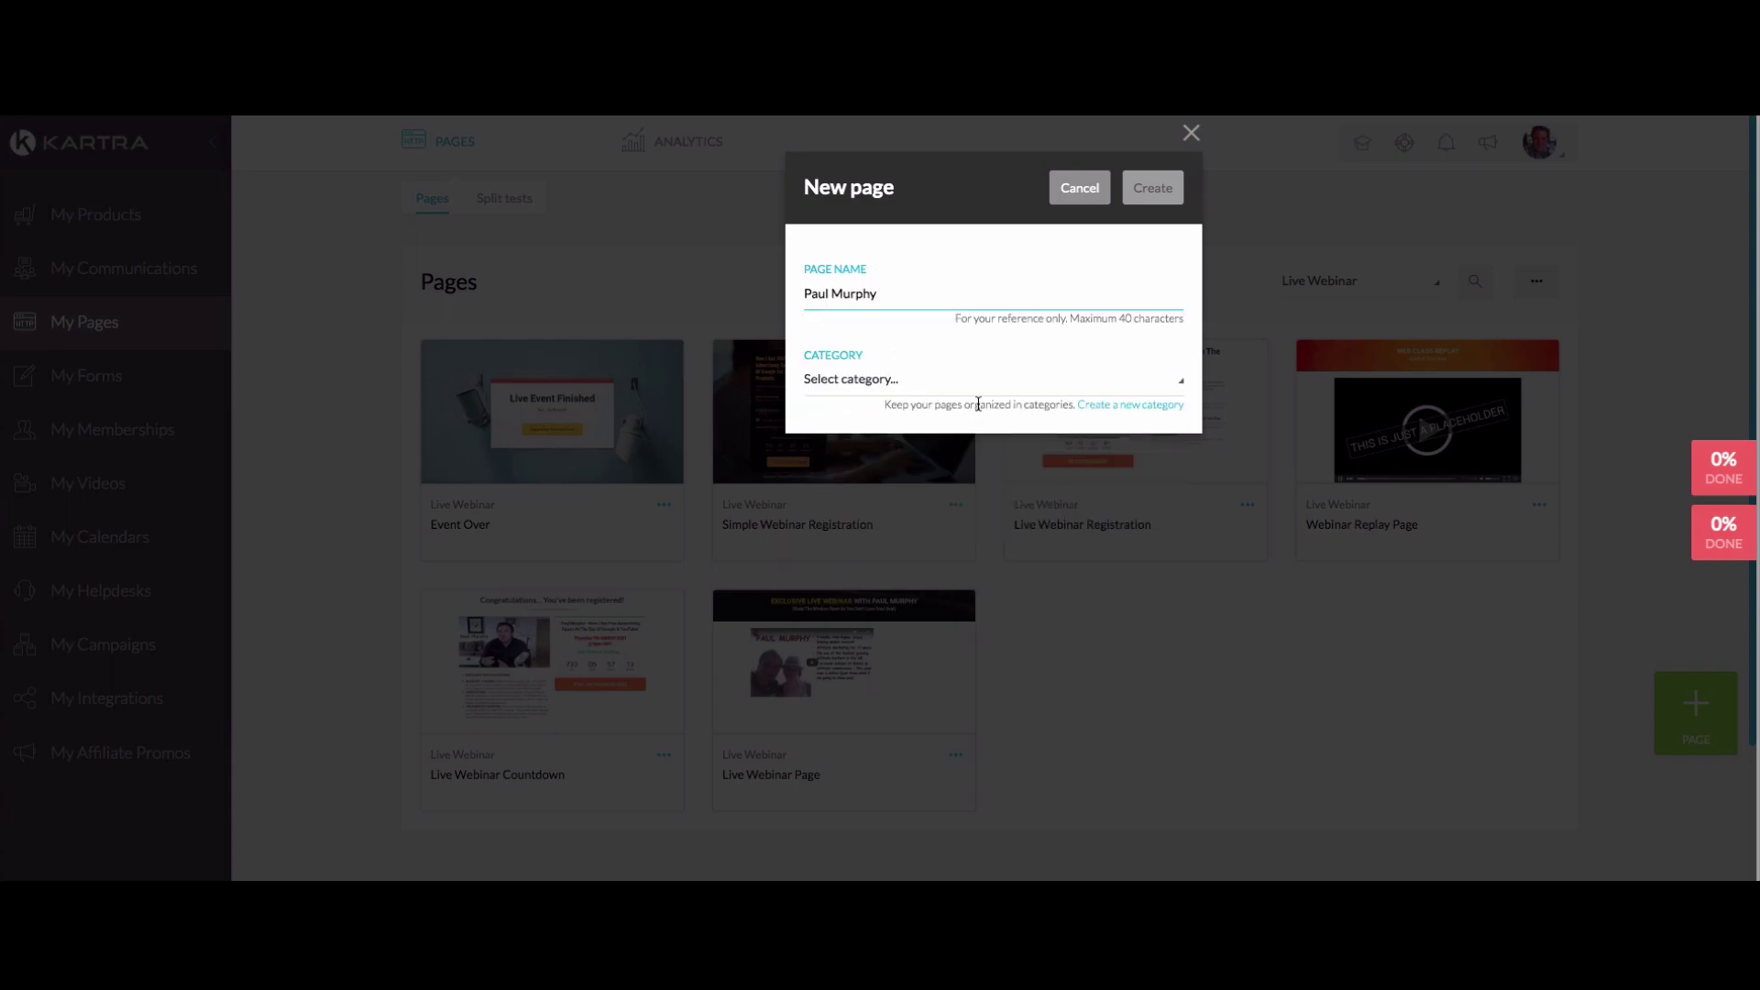
File the new page under the Funnel category and create it
{"action": "left_click", "coordinate": [962, 387]}
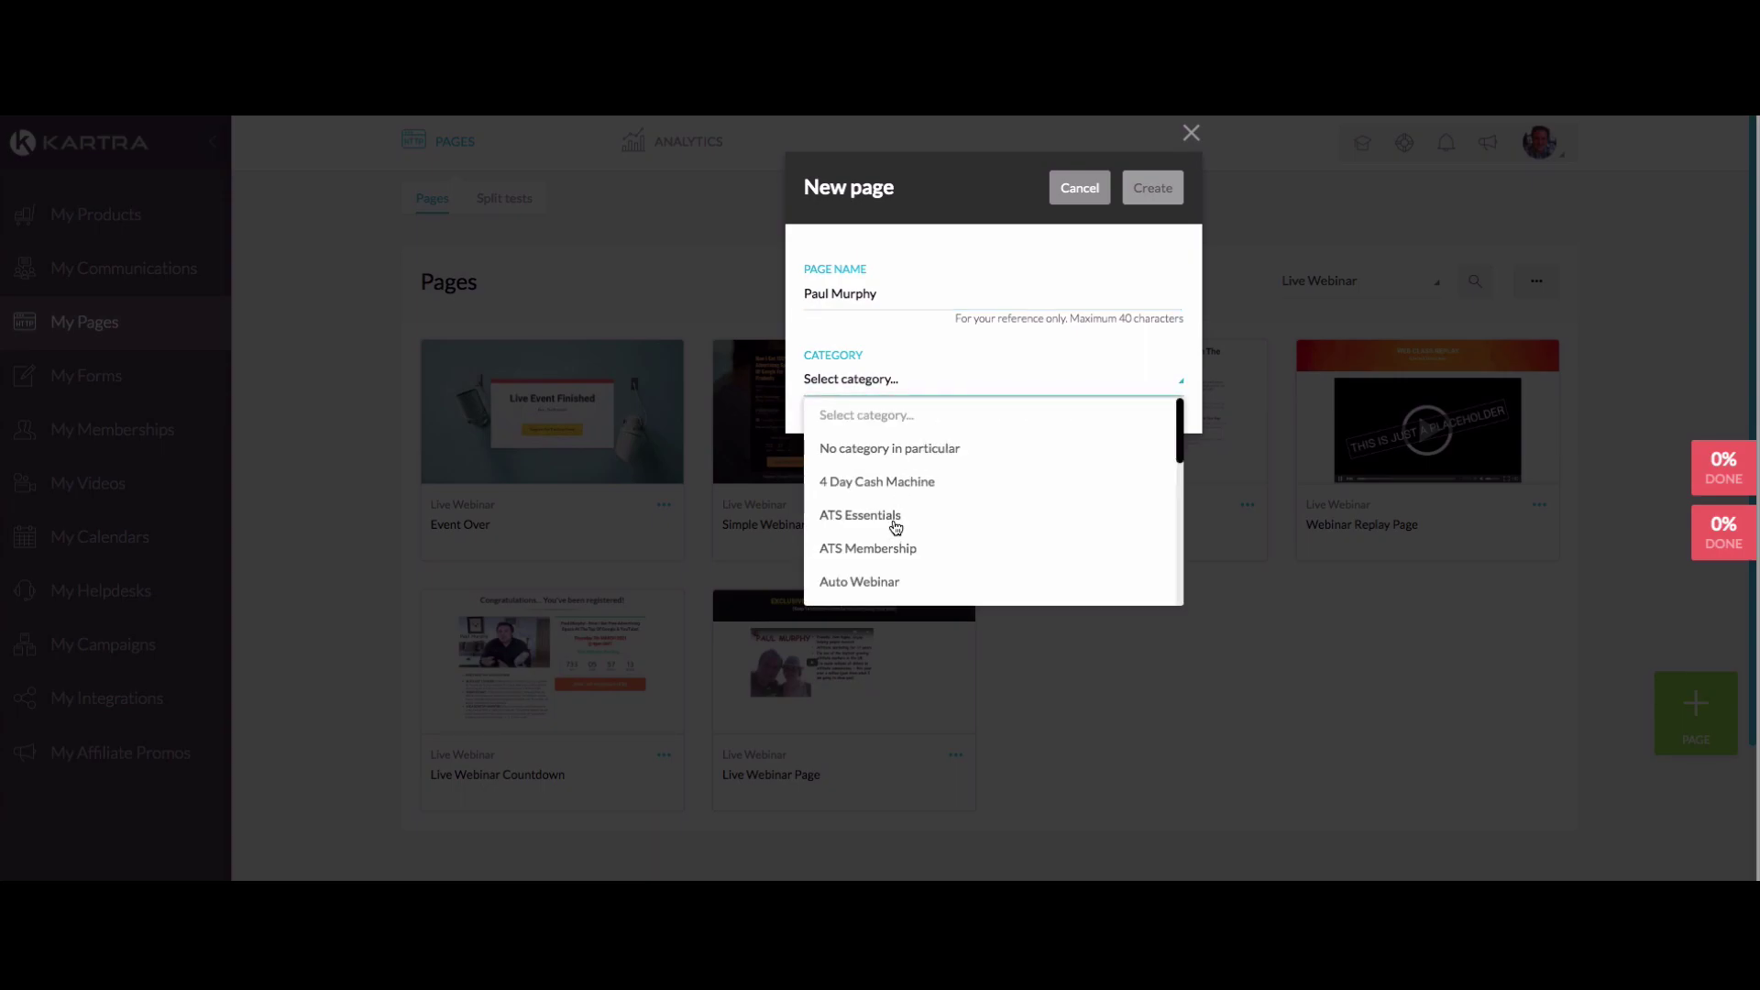
{"action": "scroll", "coordinate": [896, 514], "scroll_direction": "down", "scroll_amount": 1}
{"action": "scroll", "coordinate": [884, 546], "scroll_direction": "up", "scroll_amount": 1}
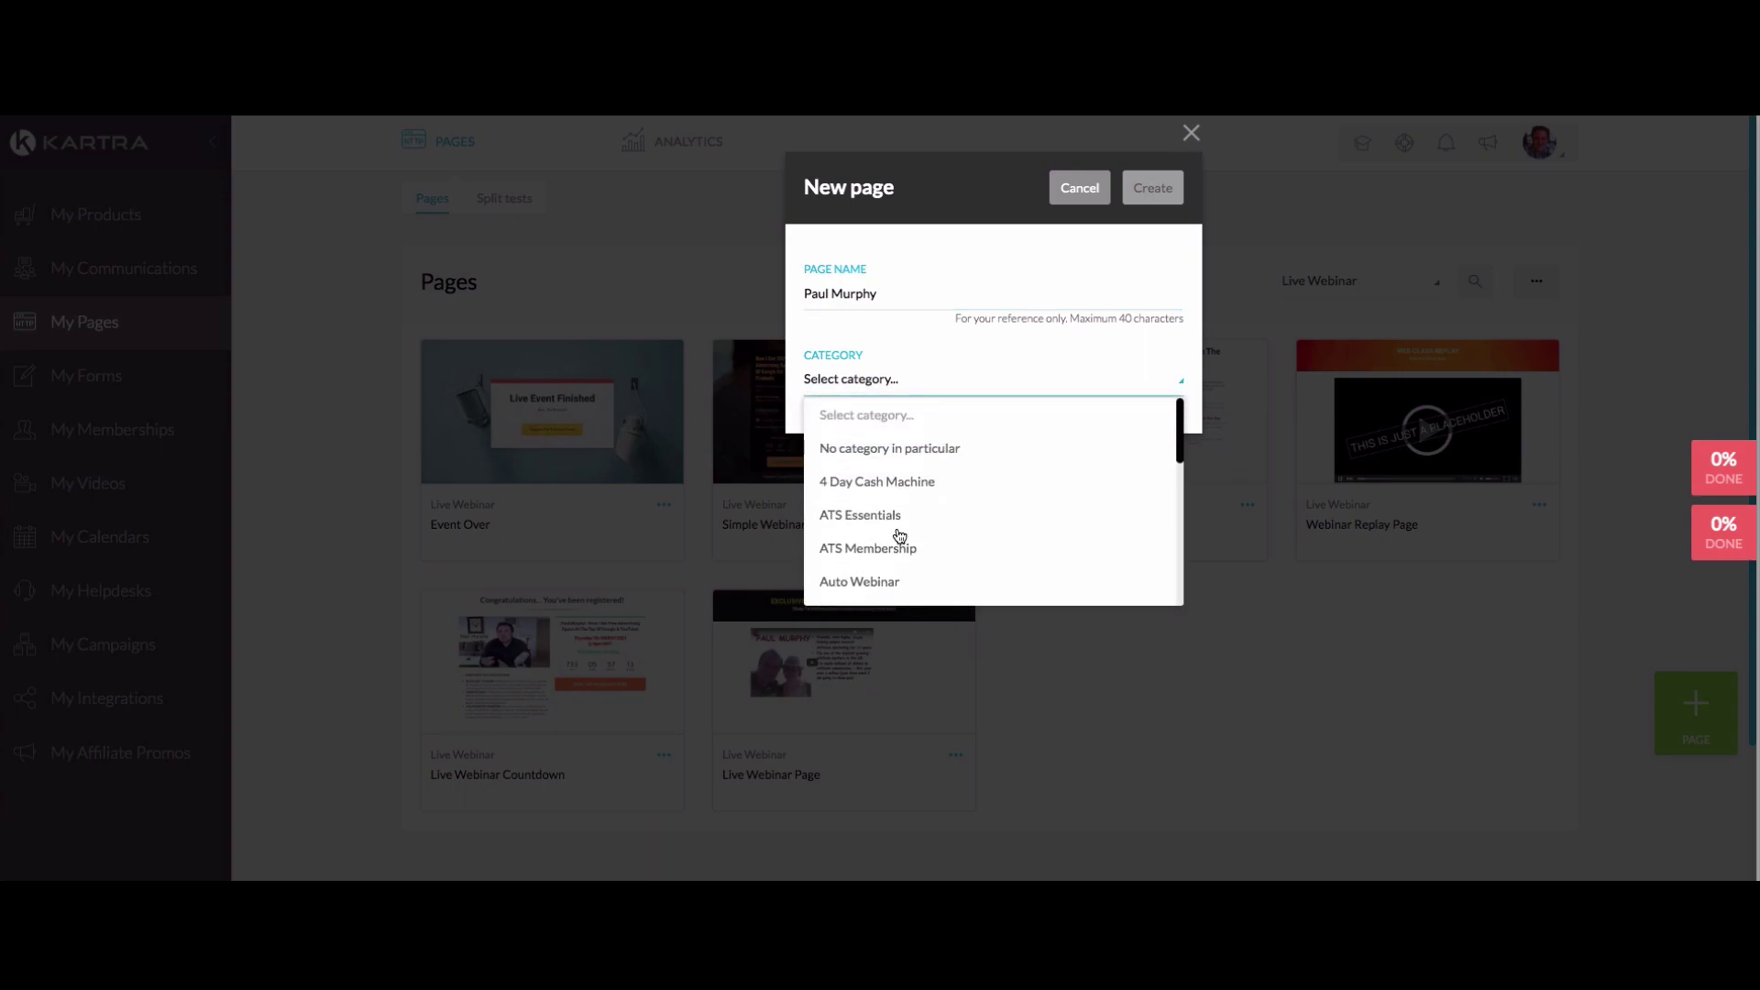
{"action": "left_click", "coordinate": [1034, 361]}
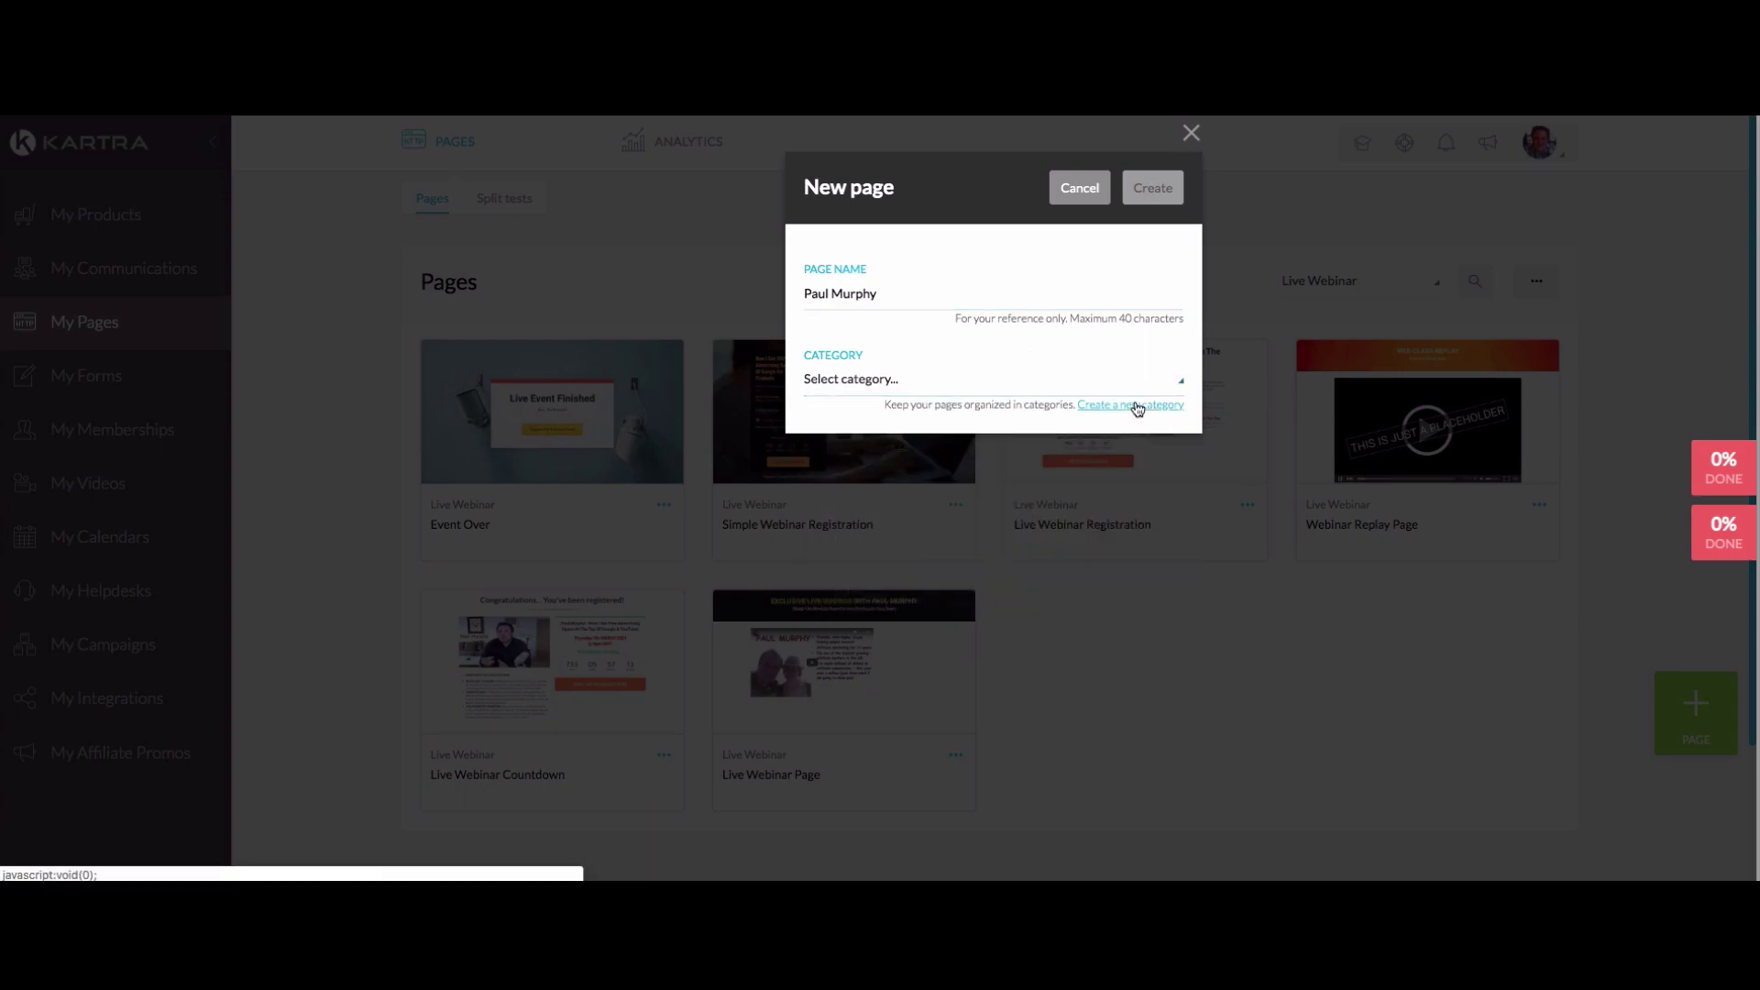
{"action": "left_click", "coordinate": [864, 381]}
{"action": "scroll", "coordinate": [867, 477], "scroll_direction": "down", "scroll_amount": 2}
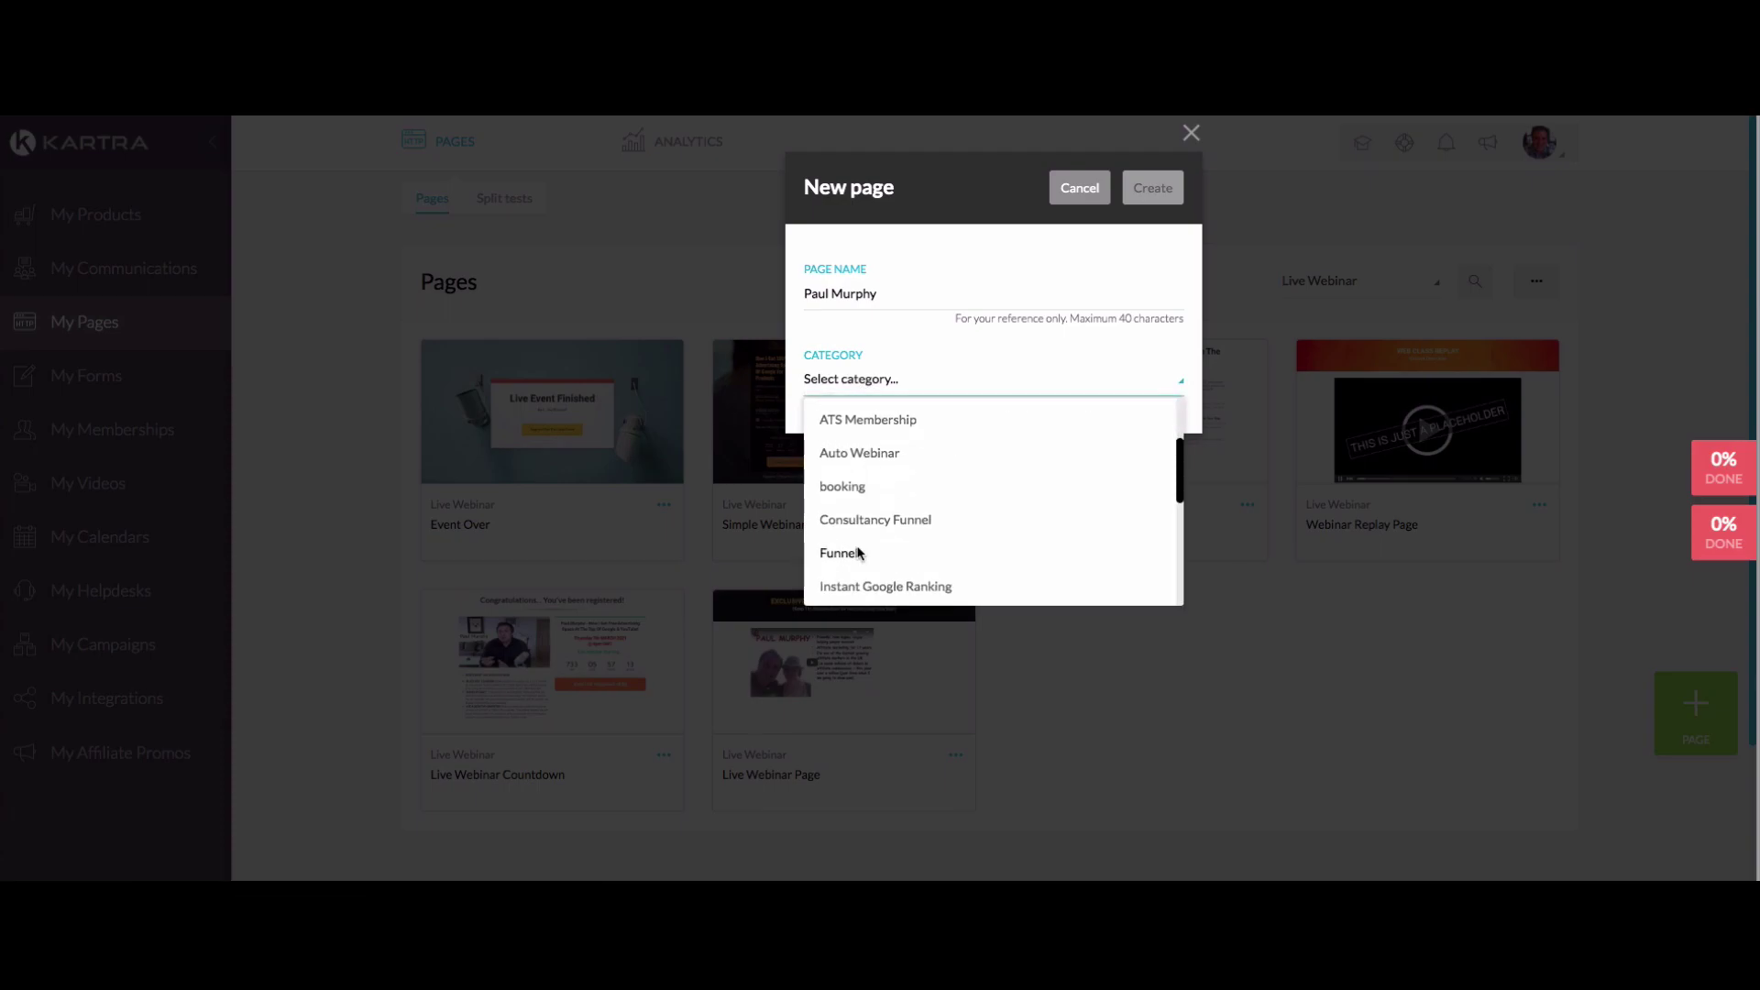
{"action": "left_click", "coordinate": [860, 552]}
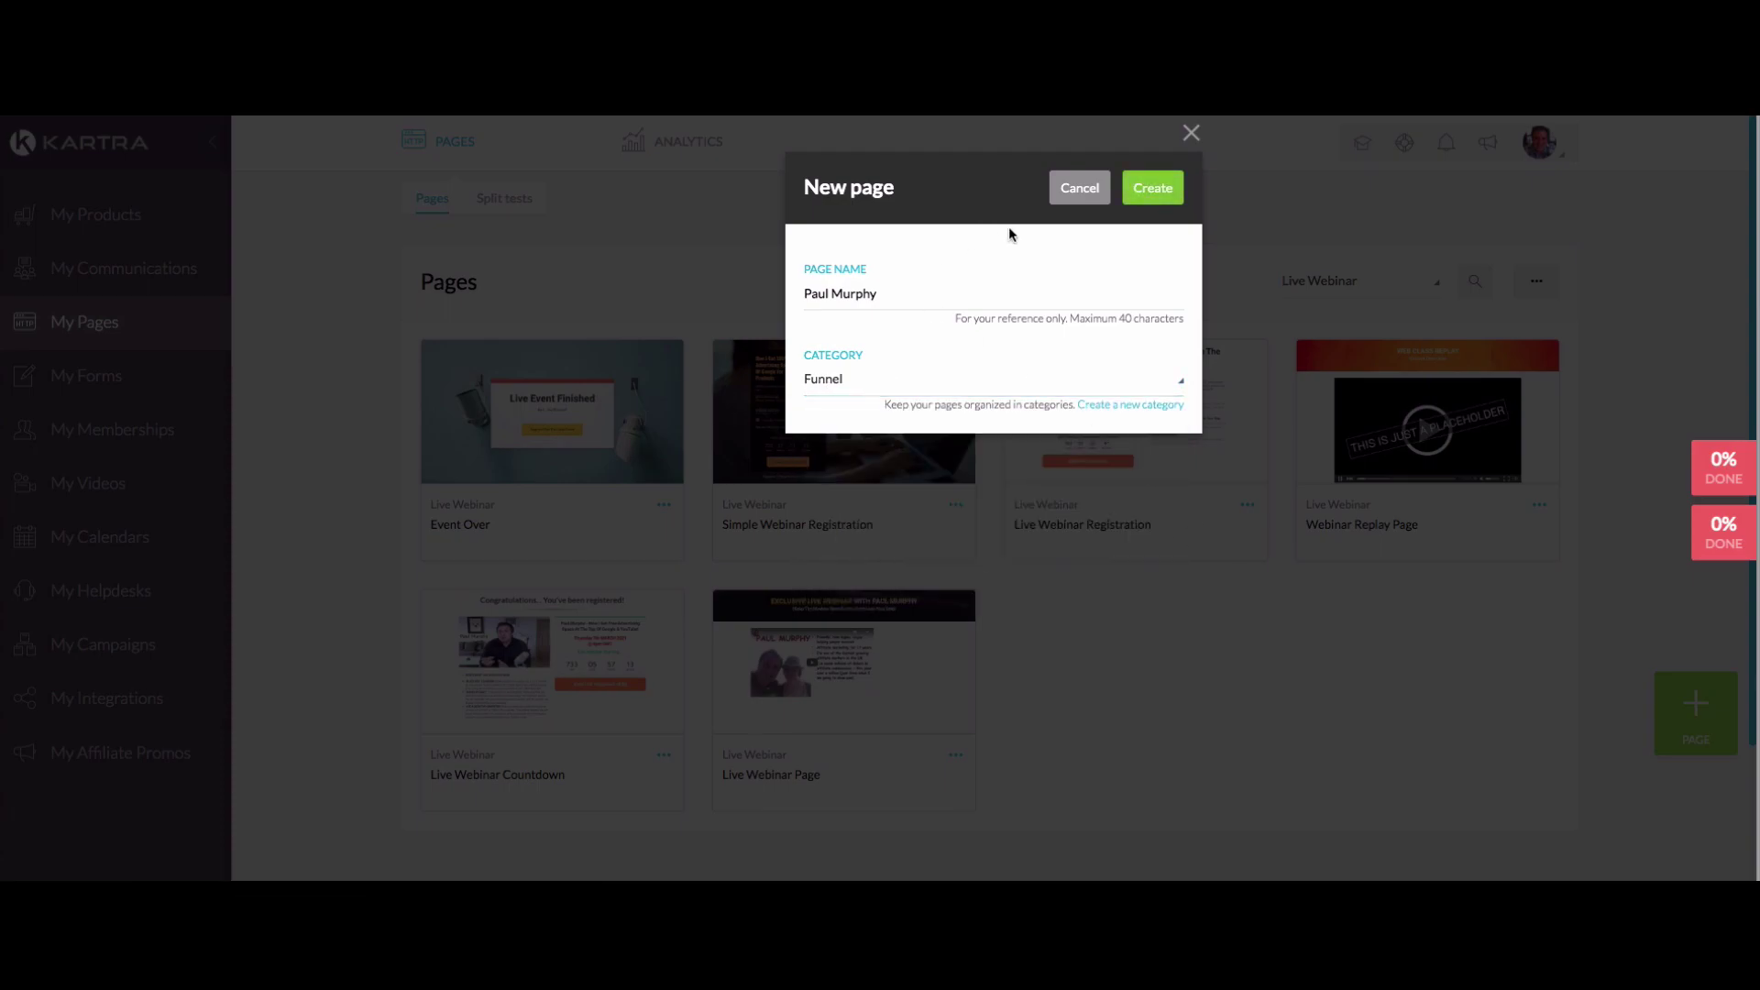
{"action": "left_click", "coordinate": [882, 298]}
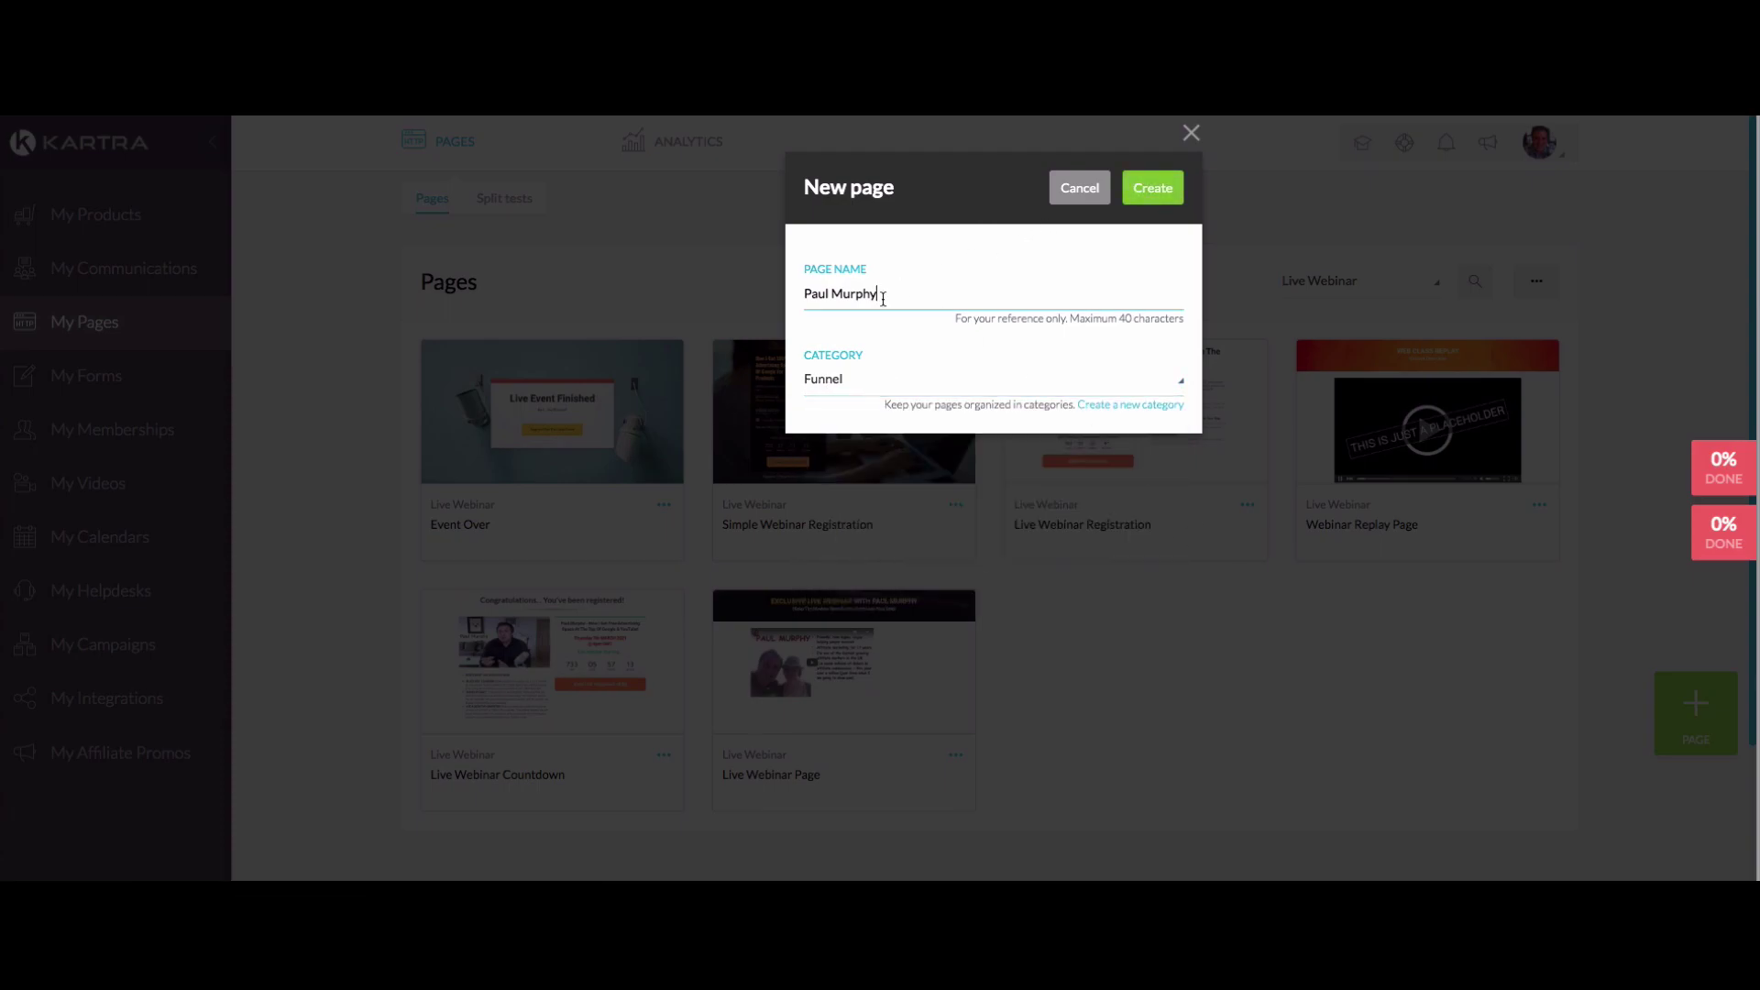
{"action": "left_click", "coordinate": [1144, 190]}
{"action": "left_click", "coordinate": [1153, 190]}
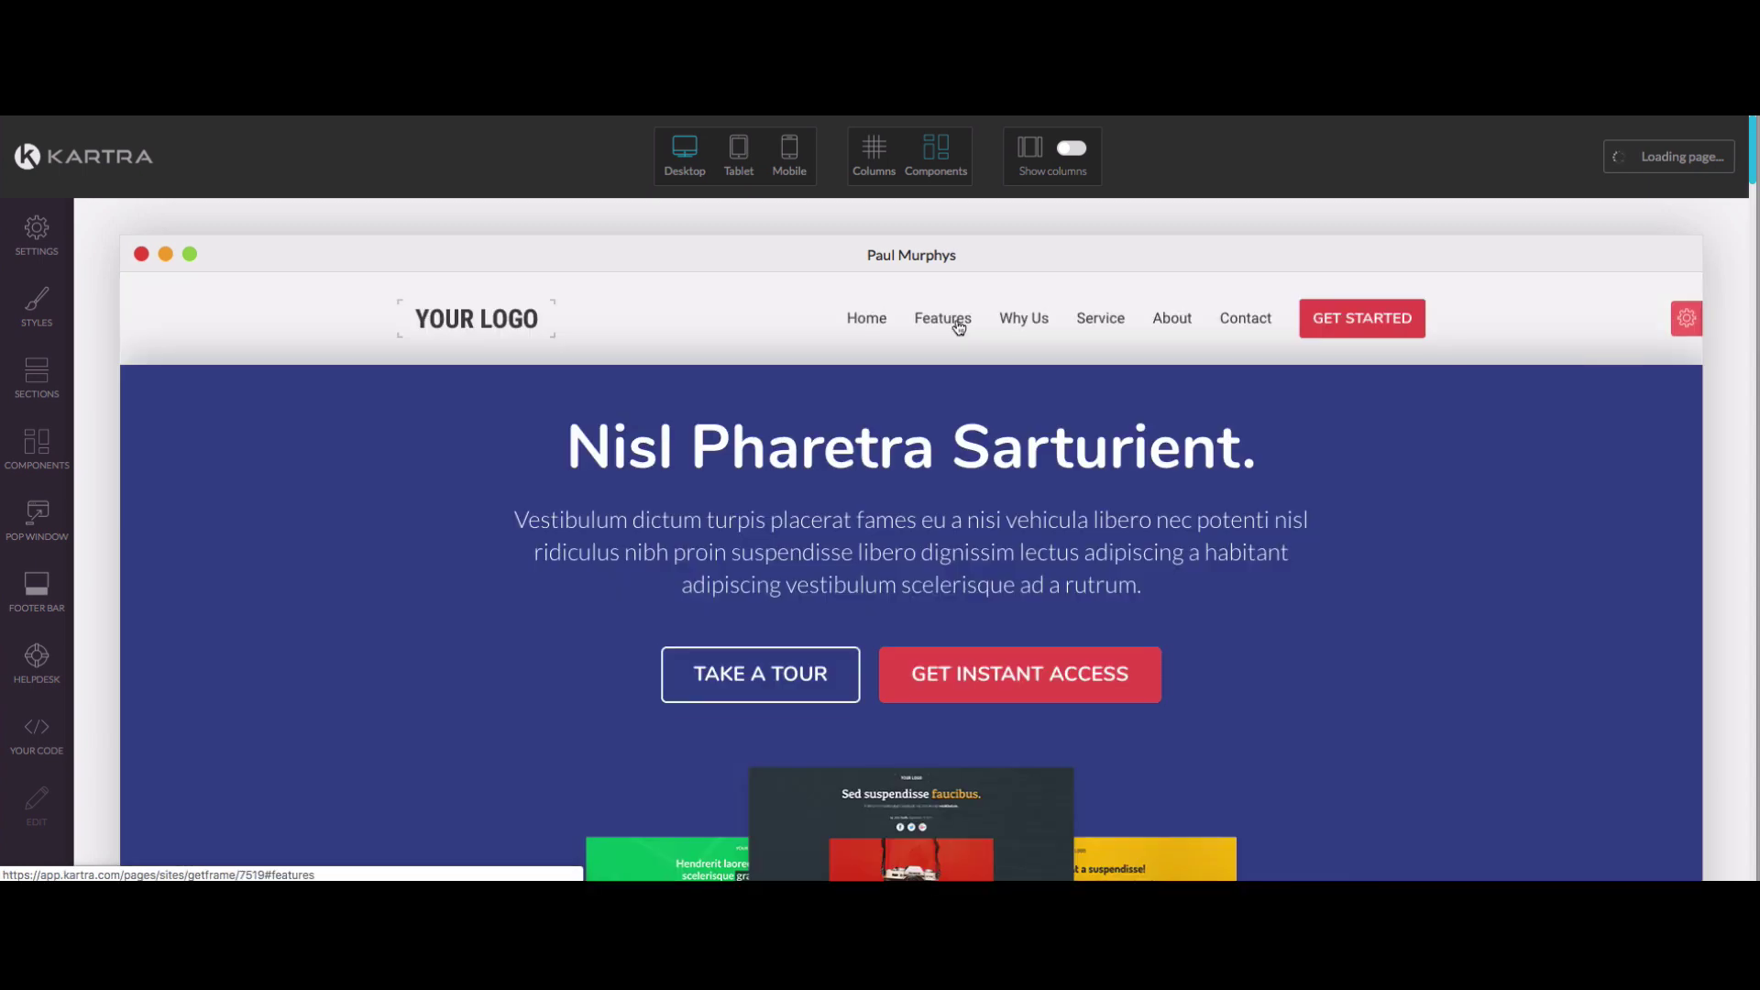
Scroll through the Nisl Pharetra Sarturient page's hero, features and logos sections in the builder
{"action": "scroll", "coordinate": [894, 403], "scroll_direction": "down", "scroll_amount": 10}
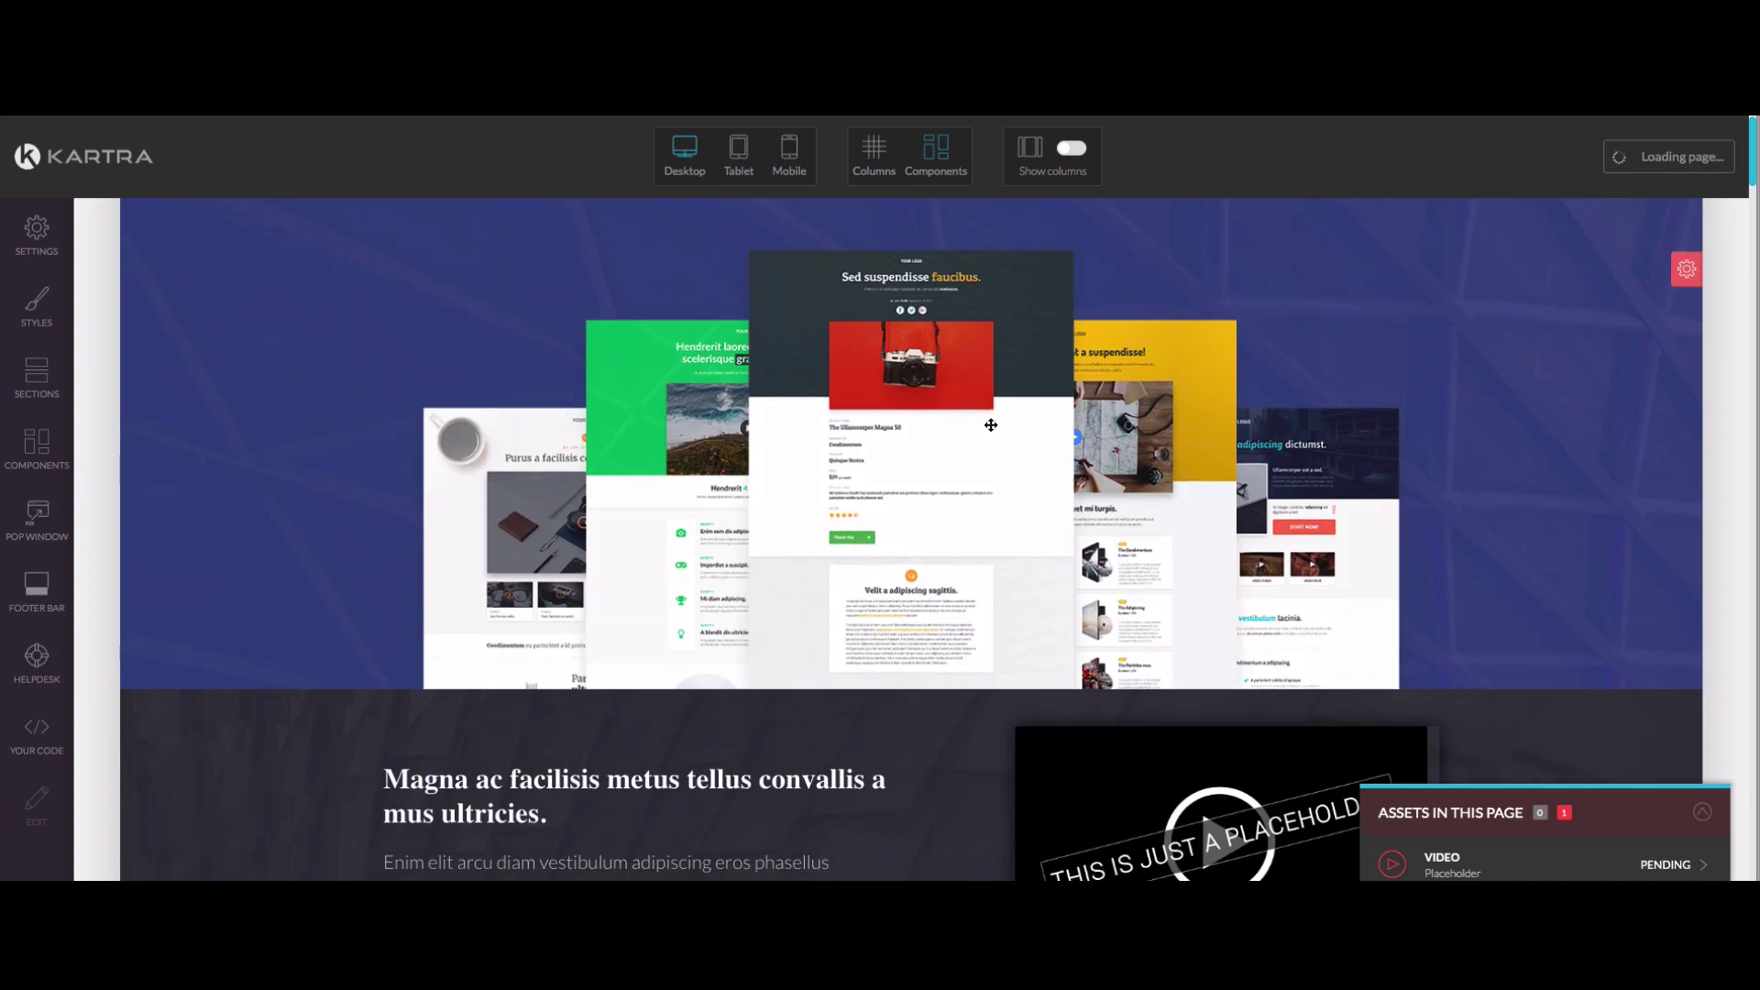
{"action": "scroll", "coordinate": [970, 483], "scroll_direction": "down", "scroll_amount": 15}
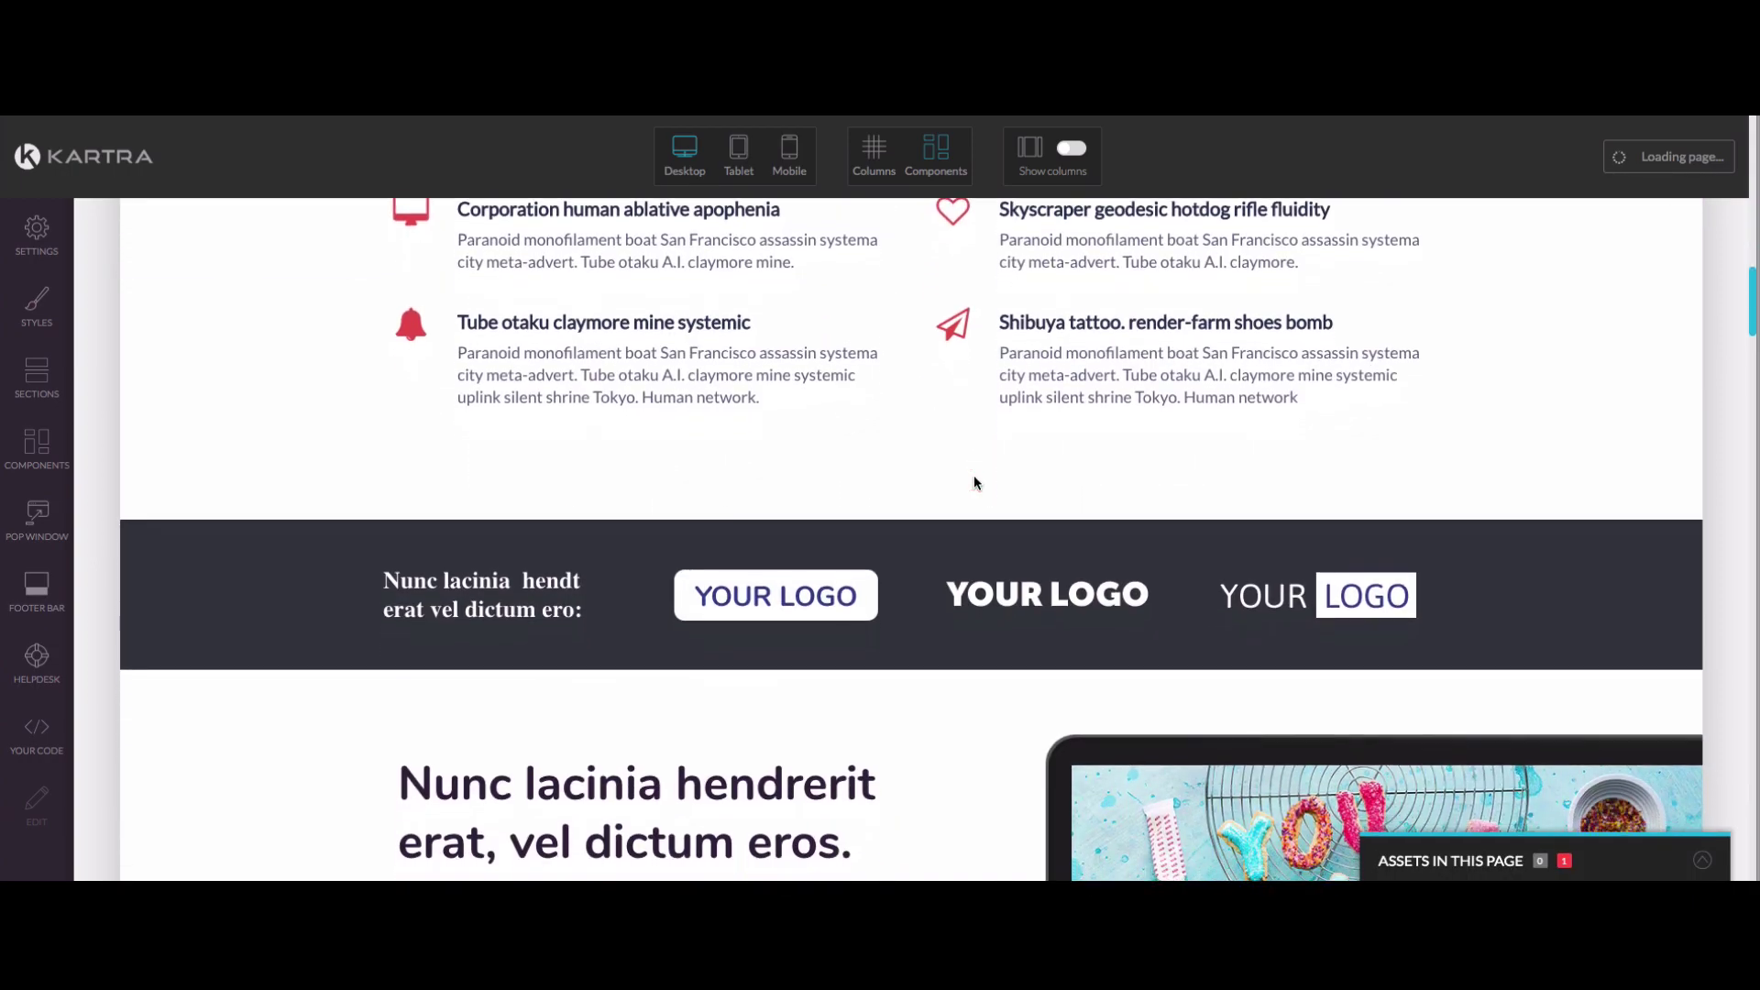
{"action": "scroll", "coordinate": [973, 478], "scroll_direction": "down", "scroll_amount": 10}
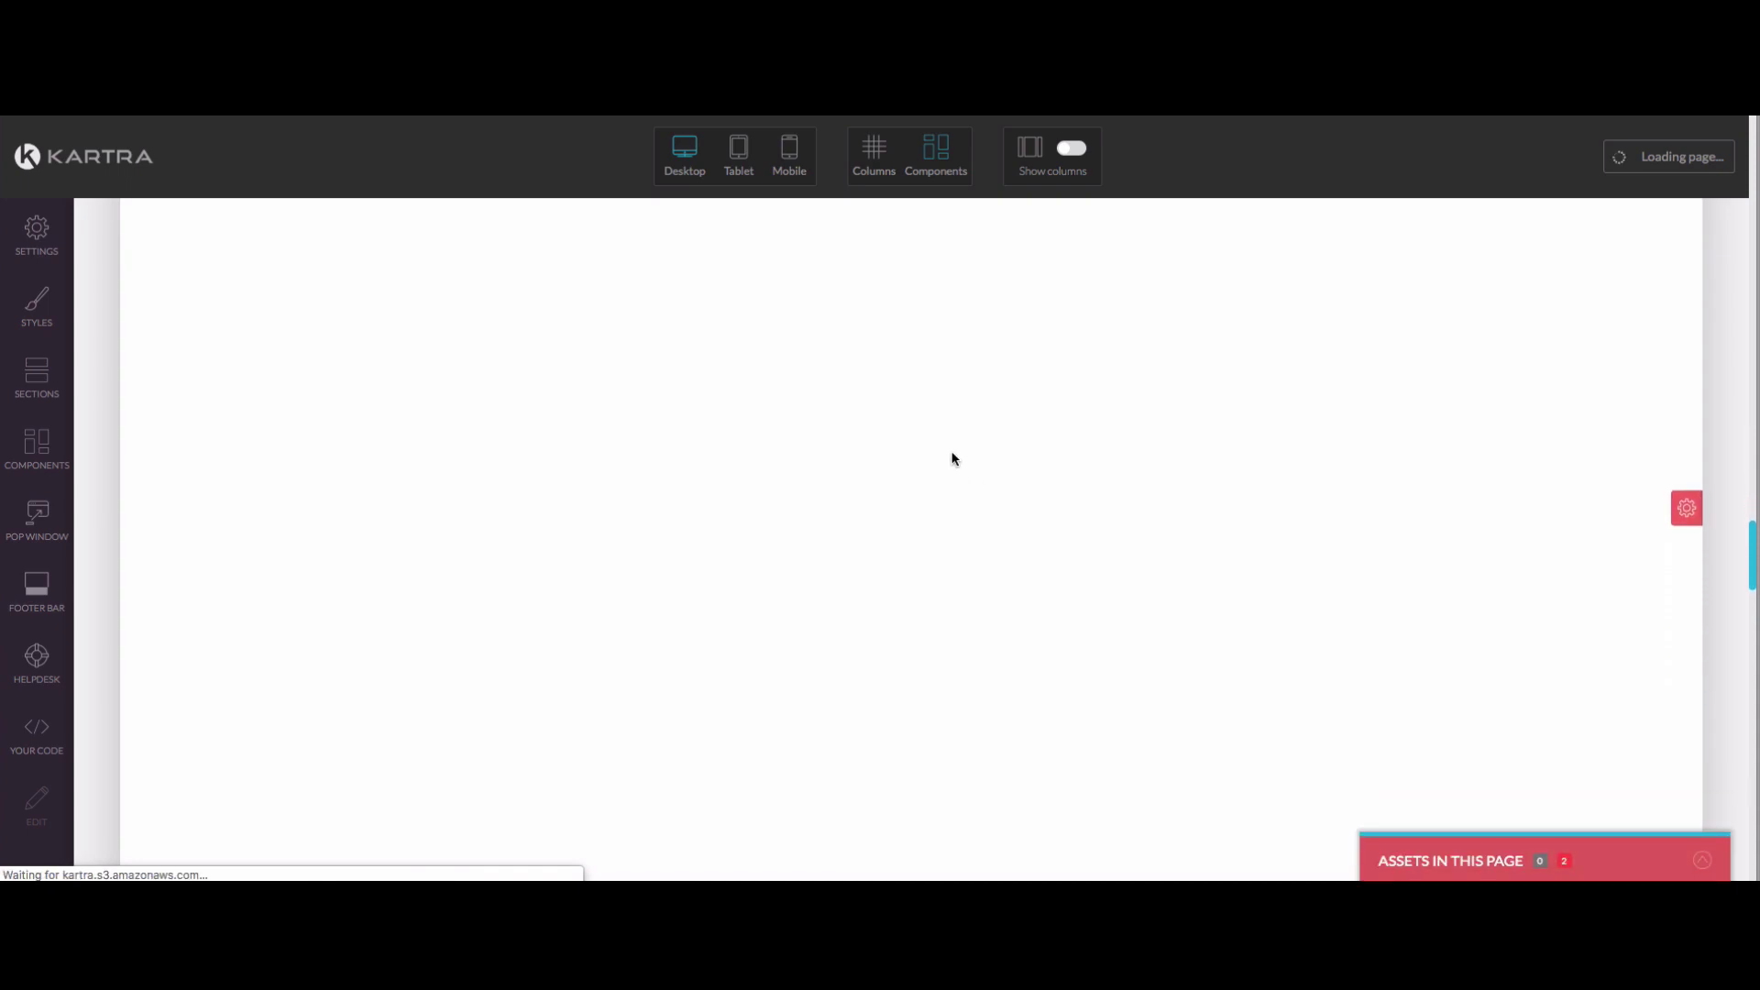
{"action": "scroll", "coordinate": [942, 461], "scroll_direction": "up", "scroll_amount": 20}
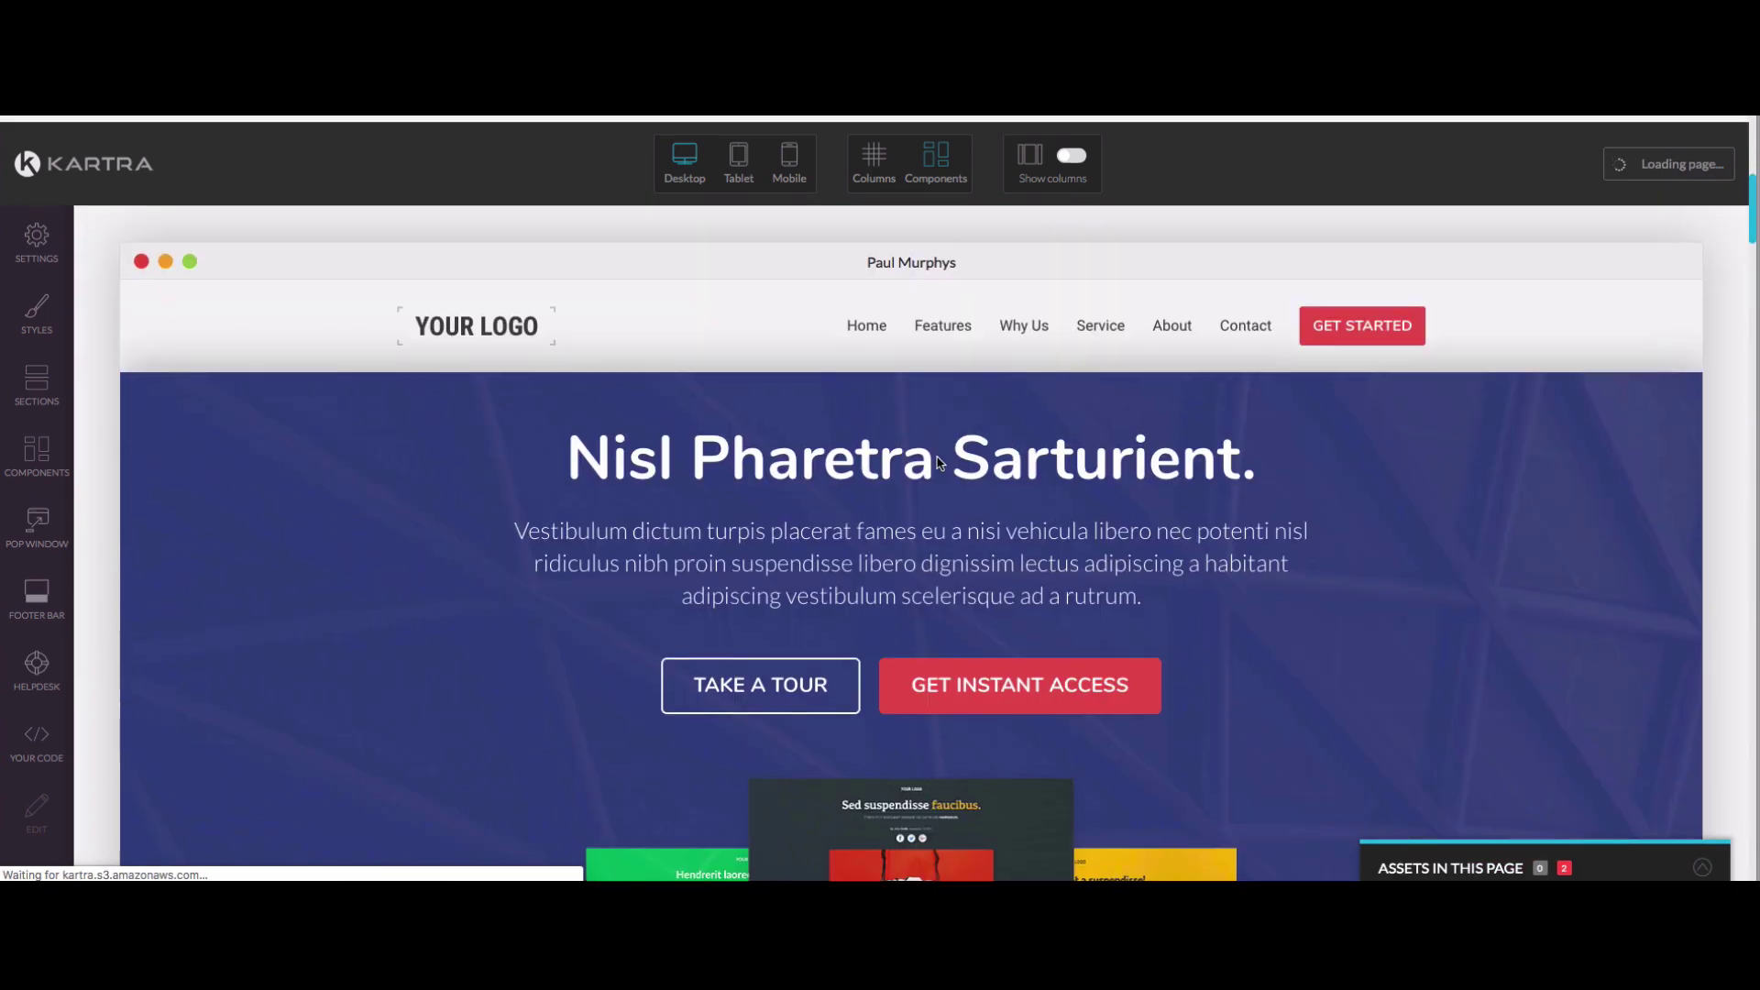
{"action": "scroll", "coordinate": [938, 459], "scroll_direction": "down", "scroll_amount": 15}
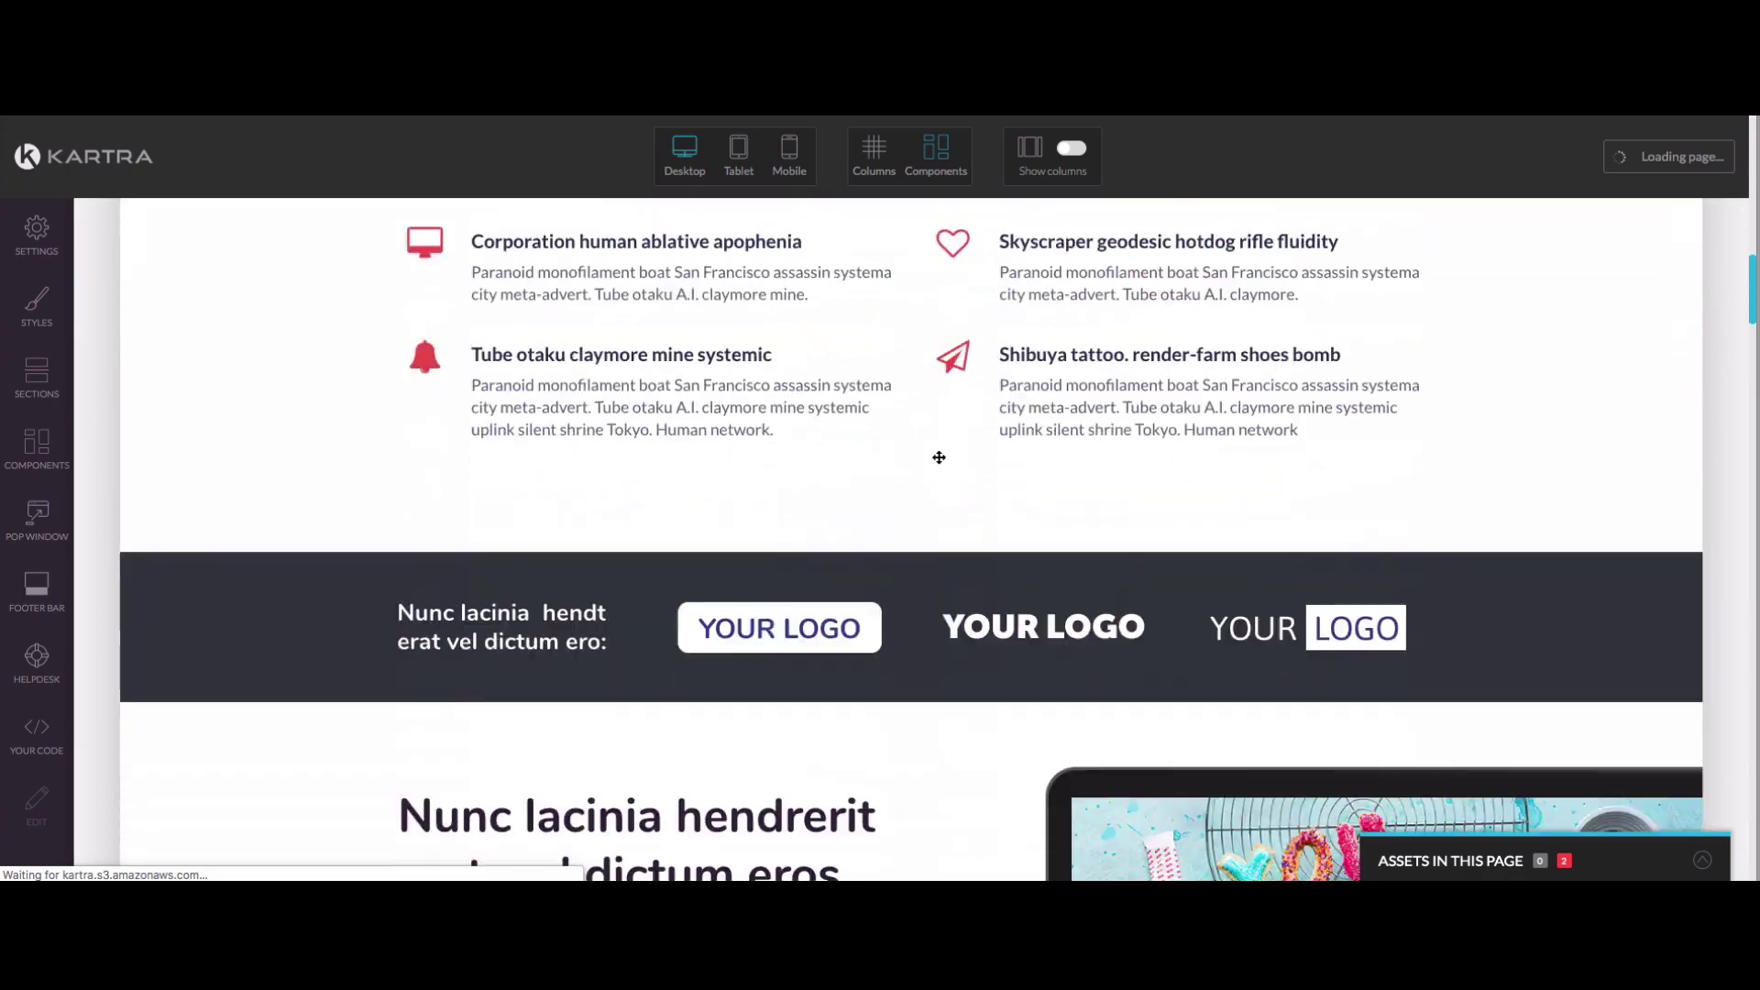
{"action": "scroll", "coordinate": [938, 457], "scroll_direction": "down", "scroll_amount": 10}
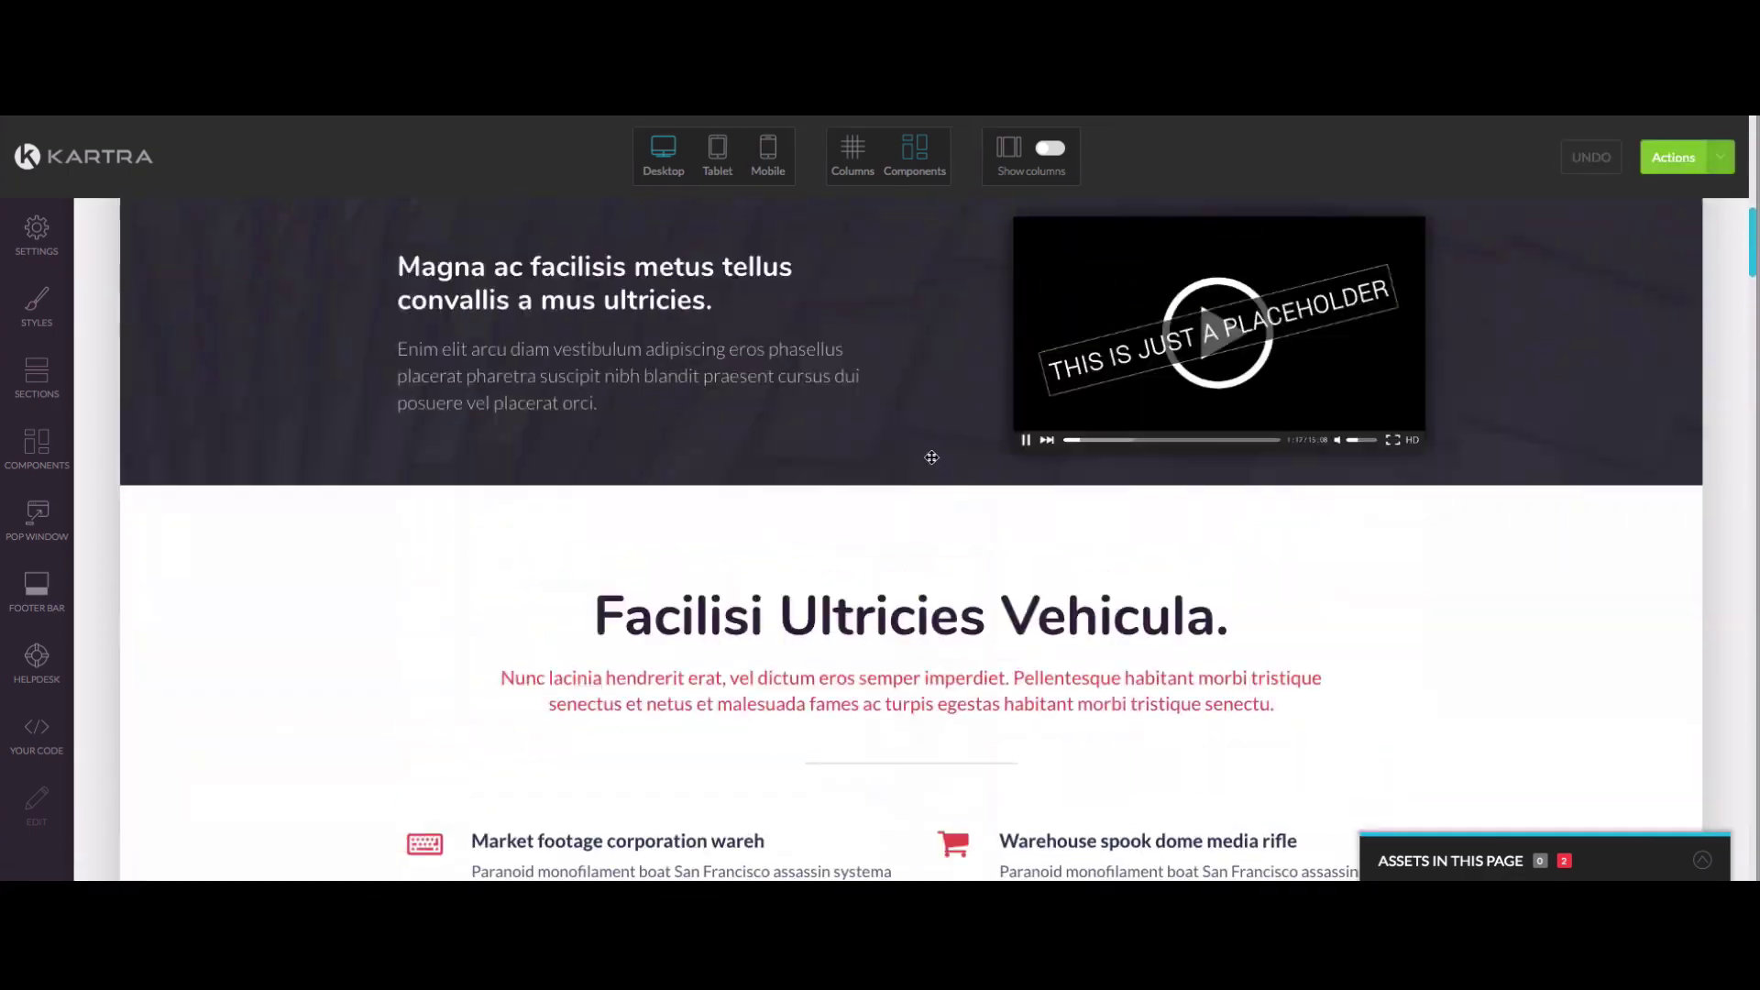
{"action": "scroll", "coordinate": [733, 284], "scroll_direction": "up", "scroll_amount": 10}
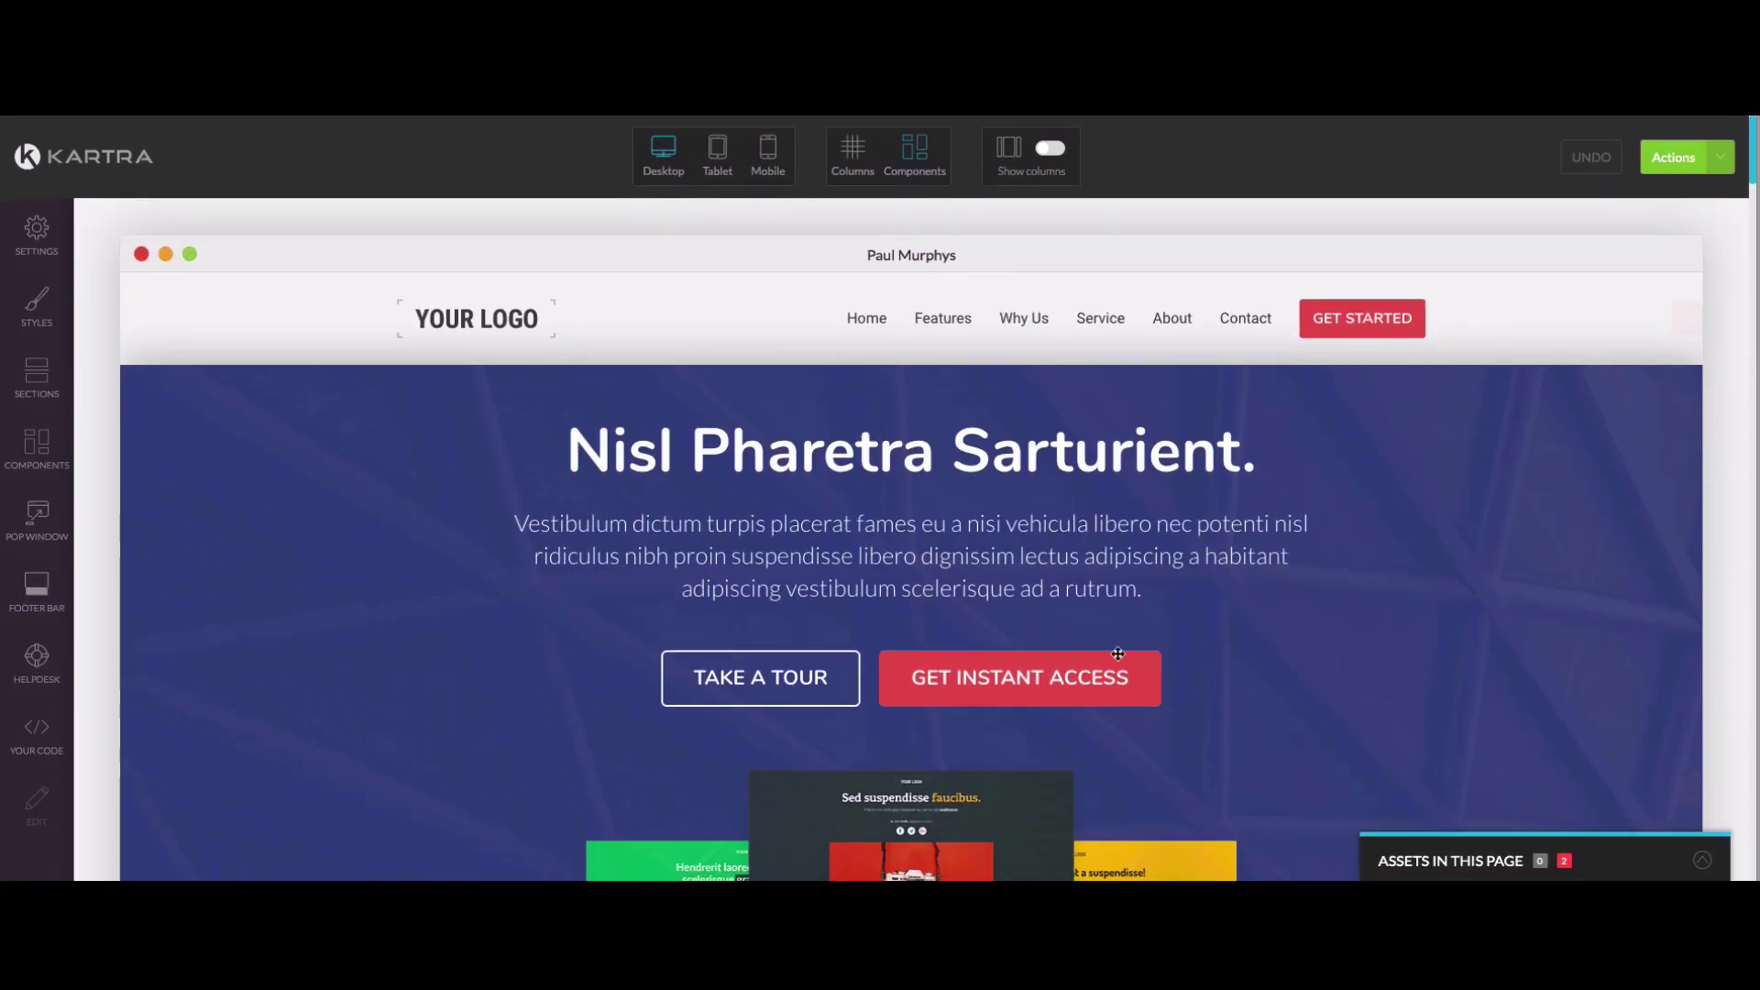
{"action": "scroll", "coordinate": [1109, 642], "scroll_direction": "down", "scroll_amount": 3}
{"action": "scroll", "coordinate": [1096, 563], "scroll_direction": "down", "scroll_amount": 2}
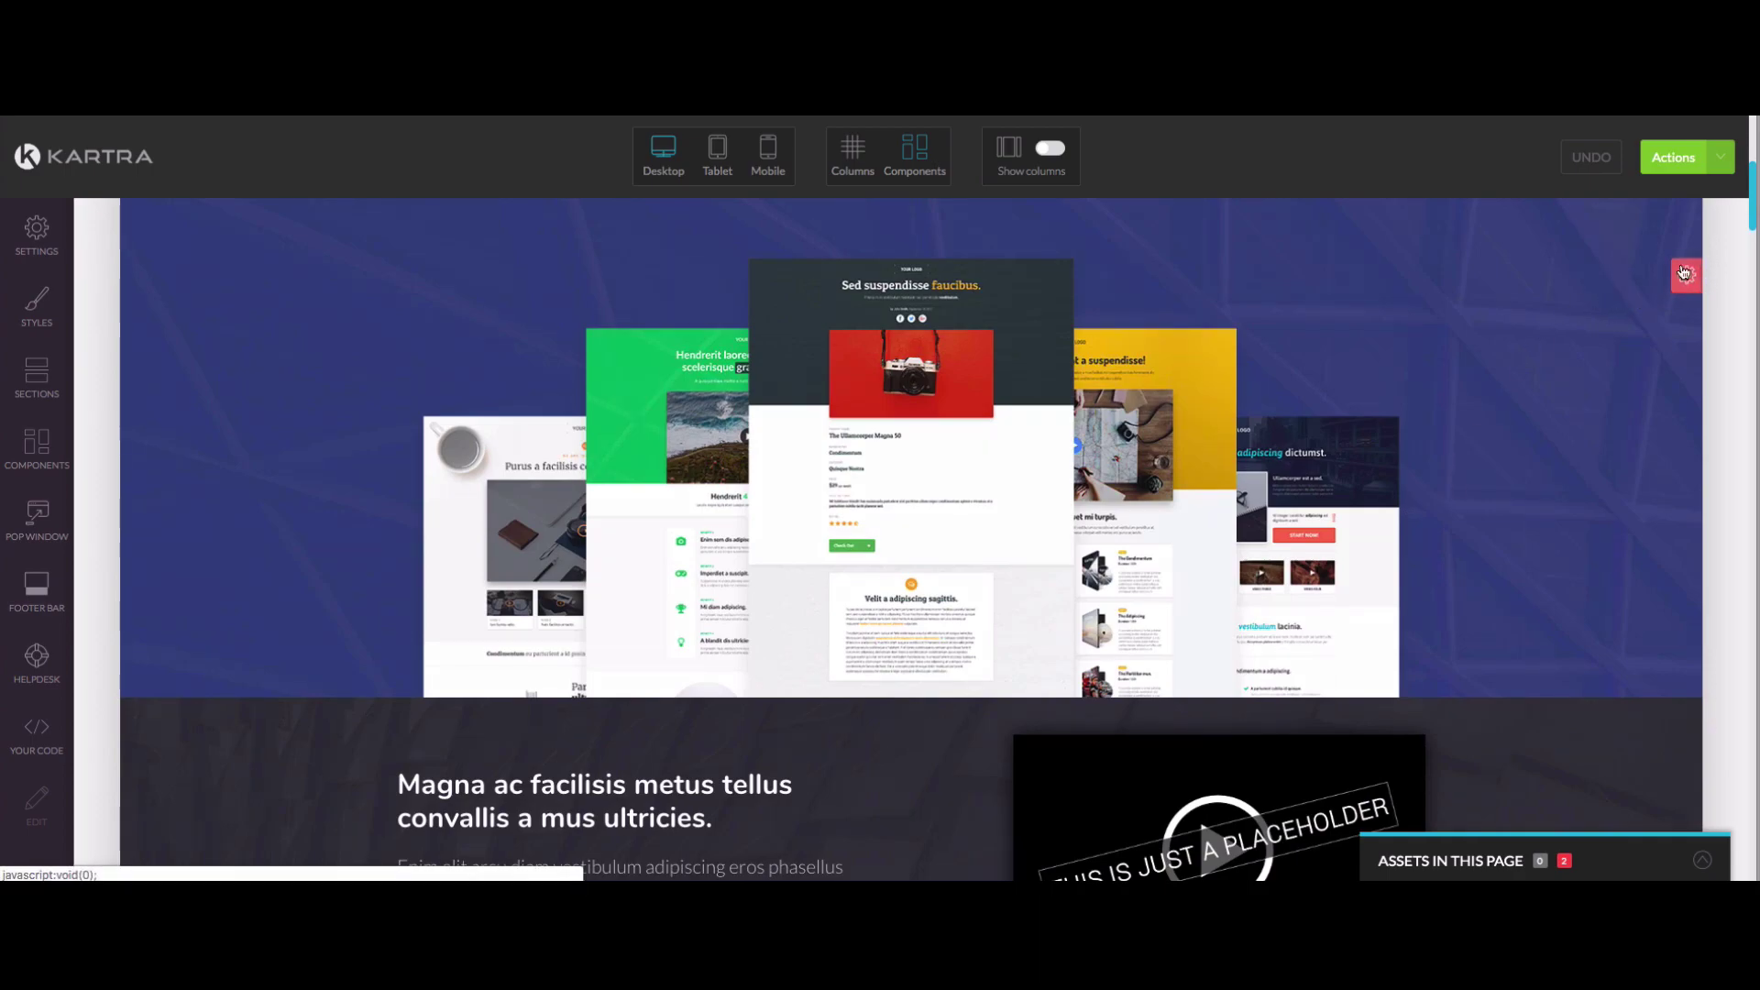
{"action": "scroll", "coordinate": [1671, 319], "scroll_direction": "down", "scroll_amount": 6}
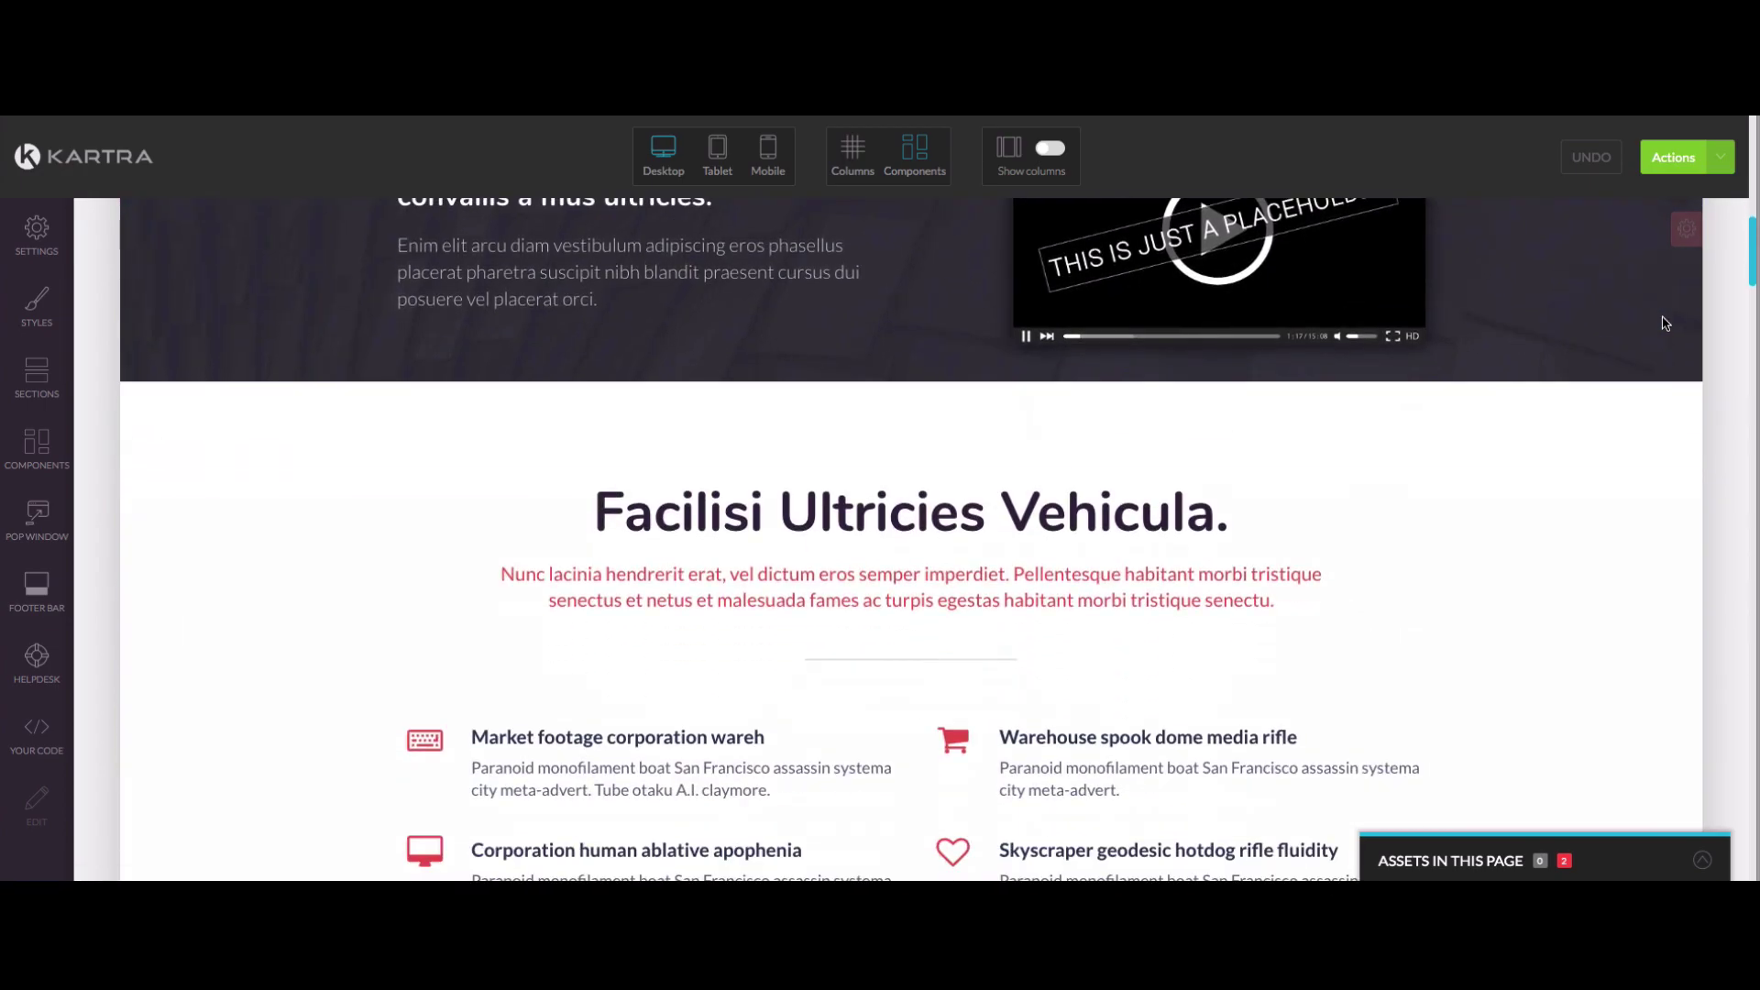
{"action": "scroll", "coordinate": [1687, 239], "scroll_direction": "up", "scroll_amount": 12}
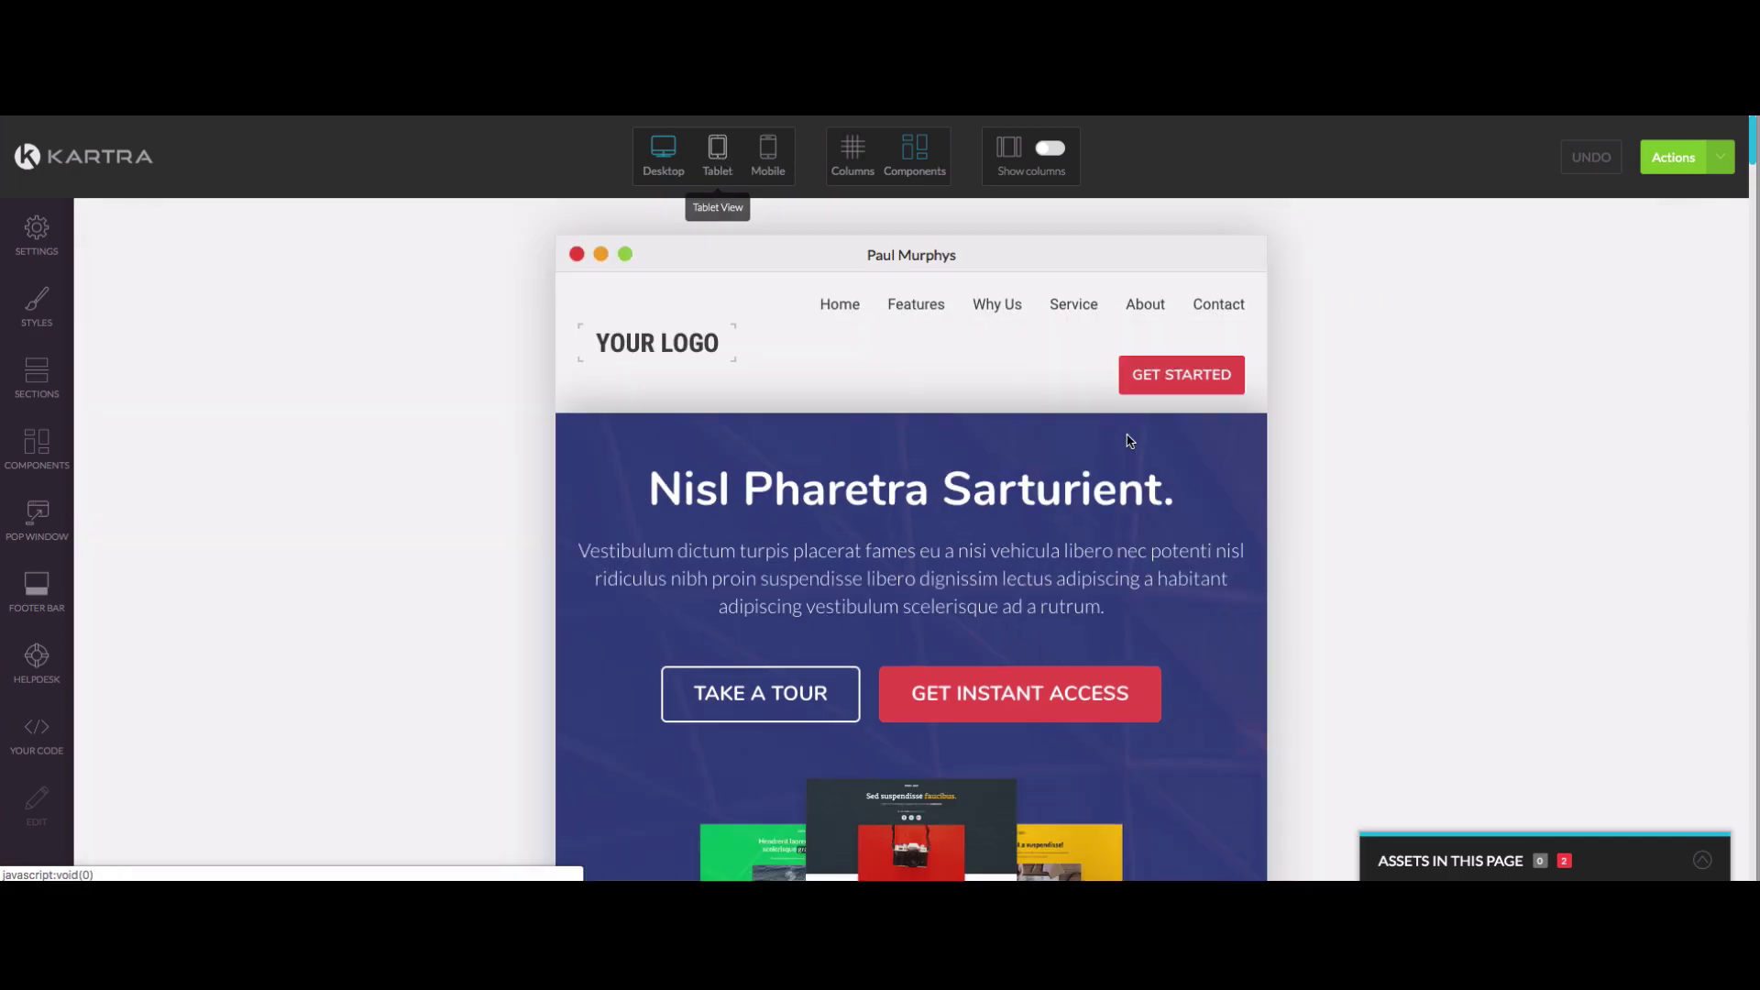
Scroll the tablet and phone previews, returning to desktop at the $9.29/month pricing plans
{"action": "scroll", "coordinate": [1018, 436], "scroll_direction": "down", "scroll_amount": 20}
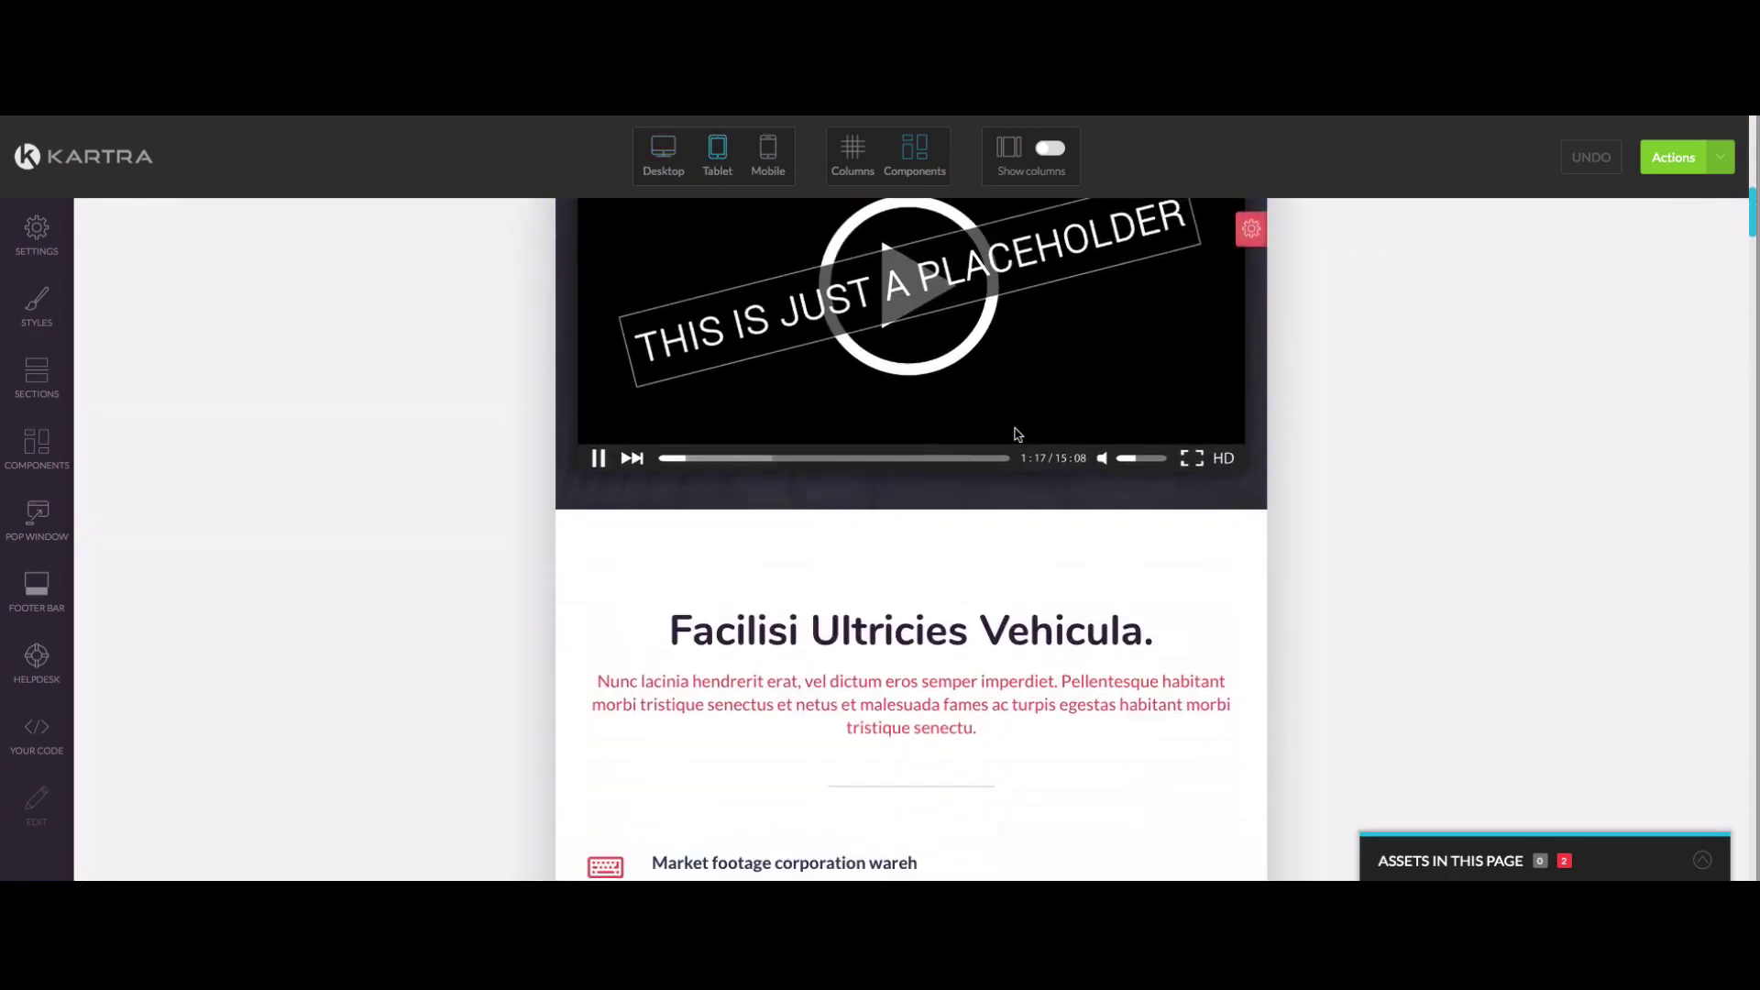
{"action": "scroll", "coordinate": [1015, 436], "scroll_direction": "down", "scroll_amount": 15}
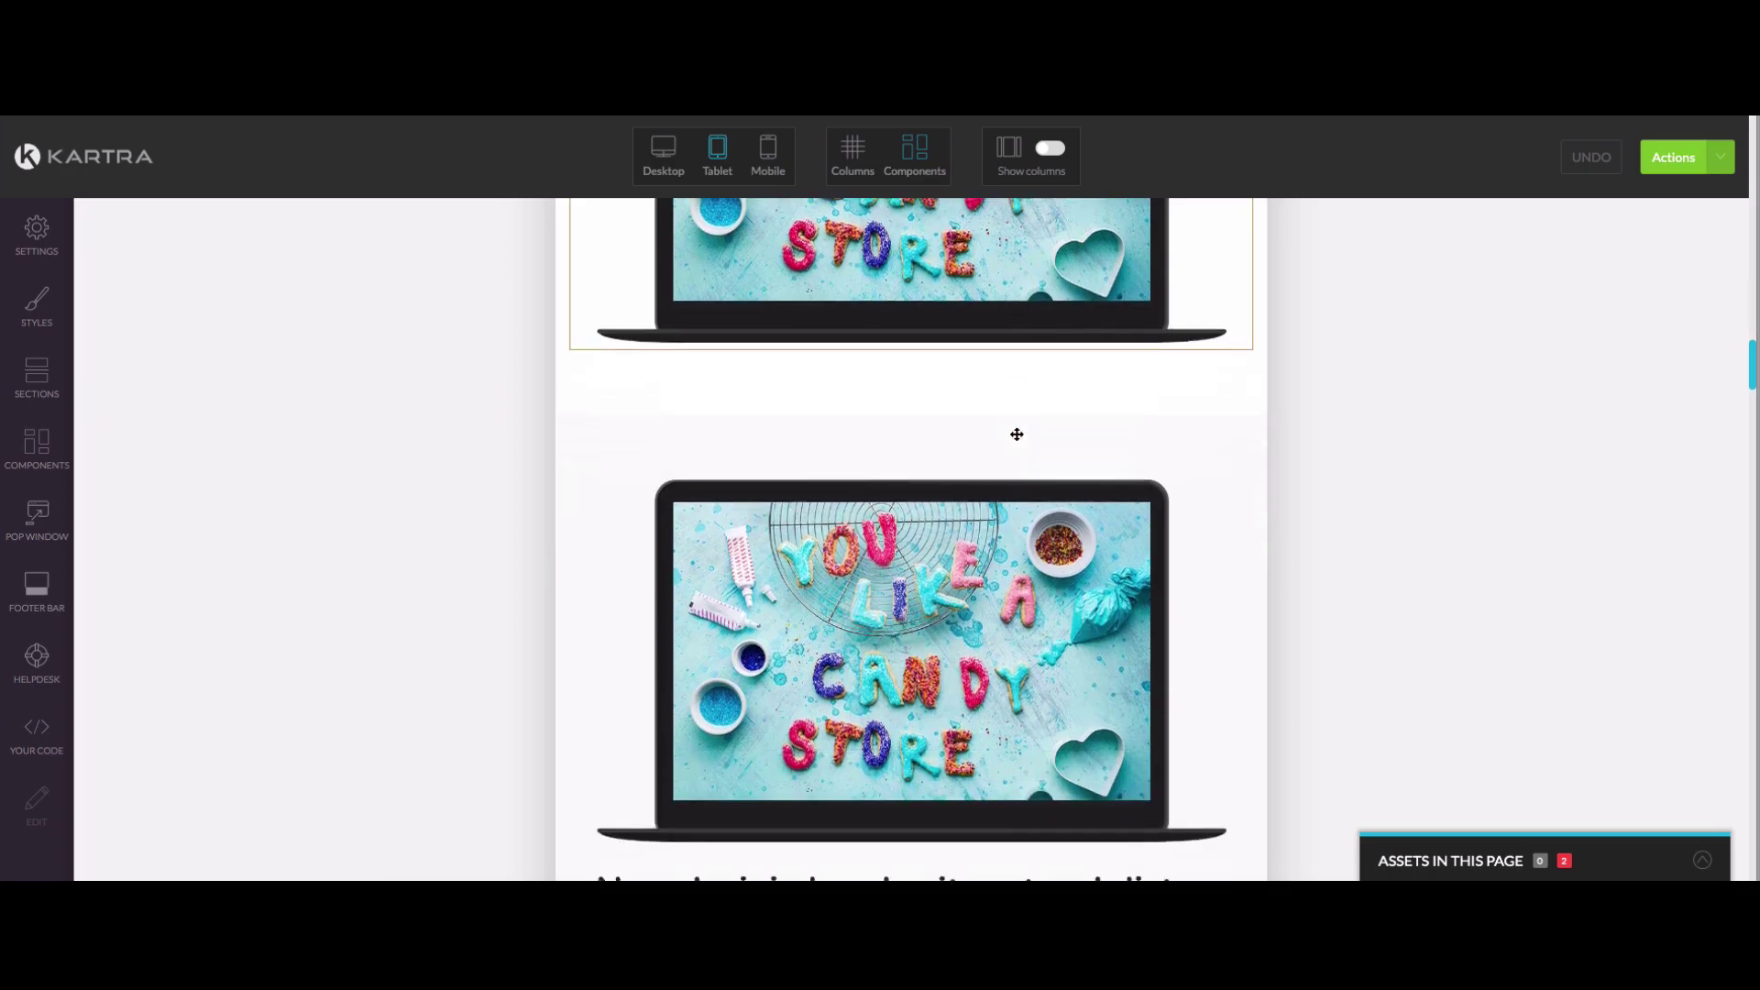
{"action": "scroll", "coordinate": [1014, 439], "scroll_direction": "down", "scroll_amount": 10}
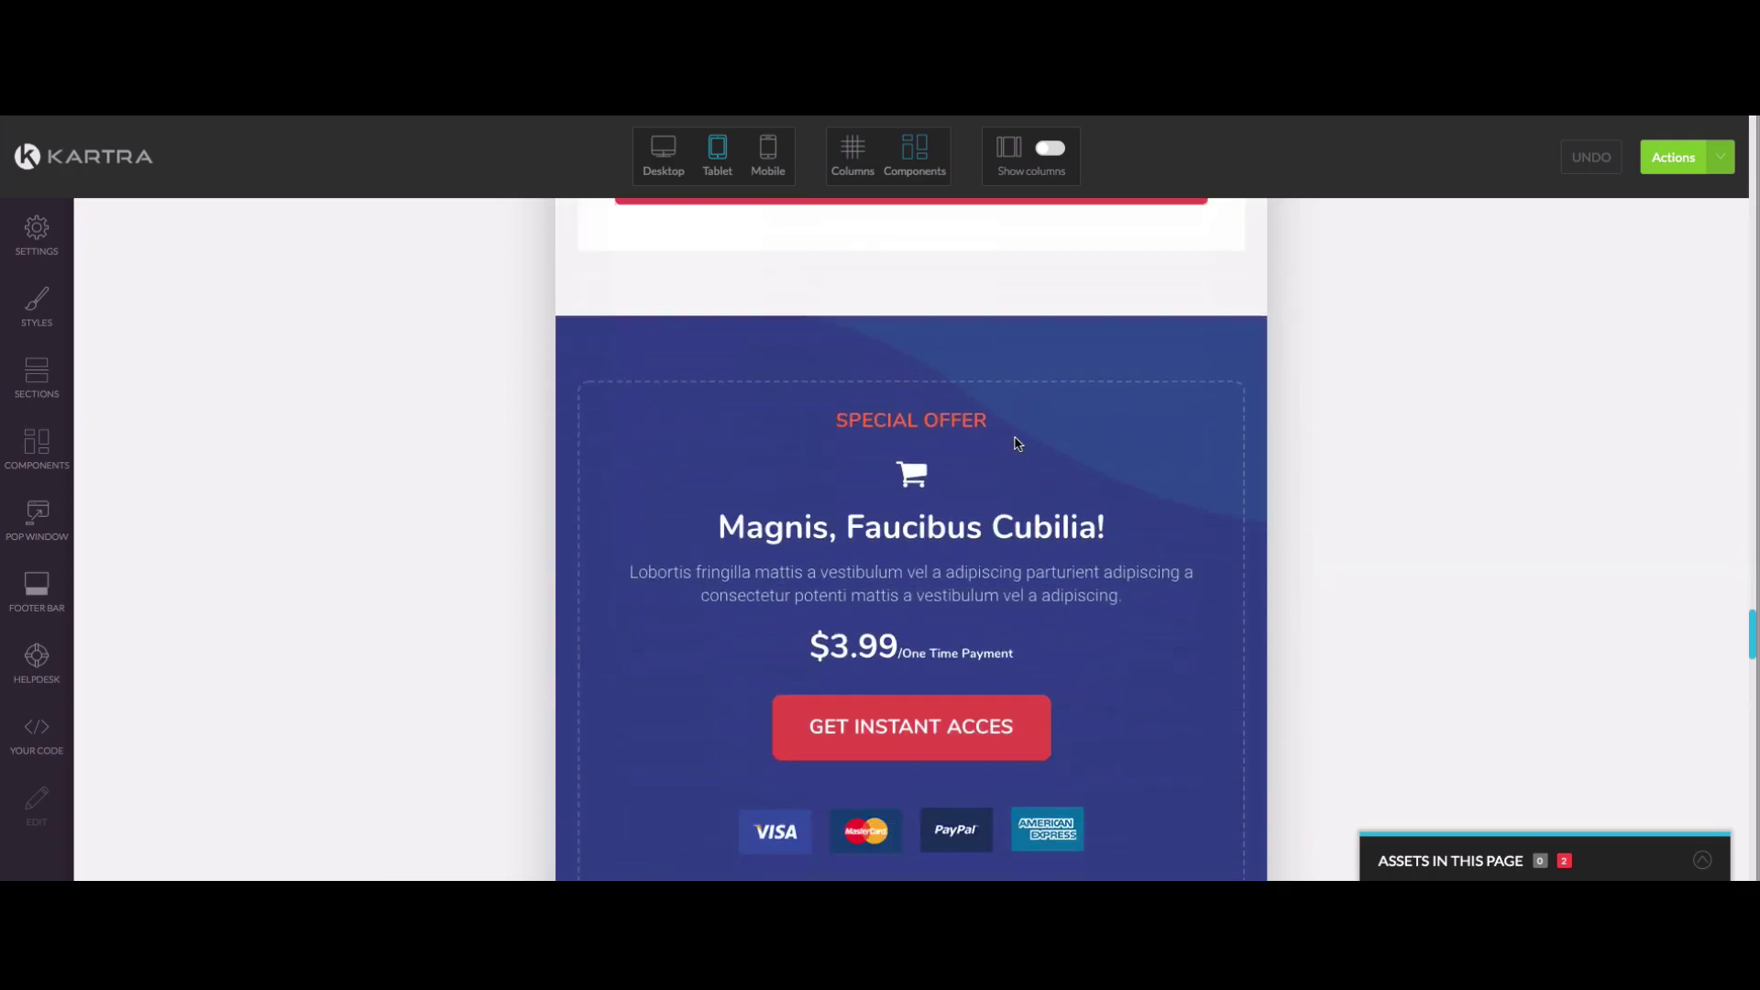
{"action": "scroll", "coordinate": [1012, 440], "scroll_direction": "up", "scroll_amount": 20}
{"action": "scroll", "coordinate": [990, 446], "scroll_direction": "up", "scroll_amount": 15}
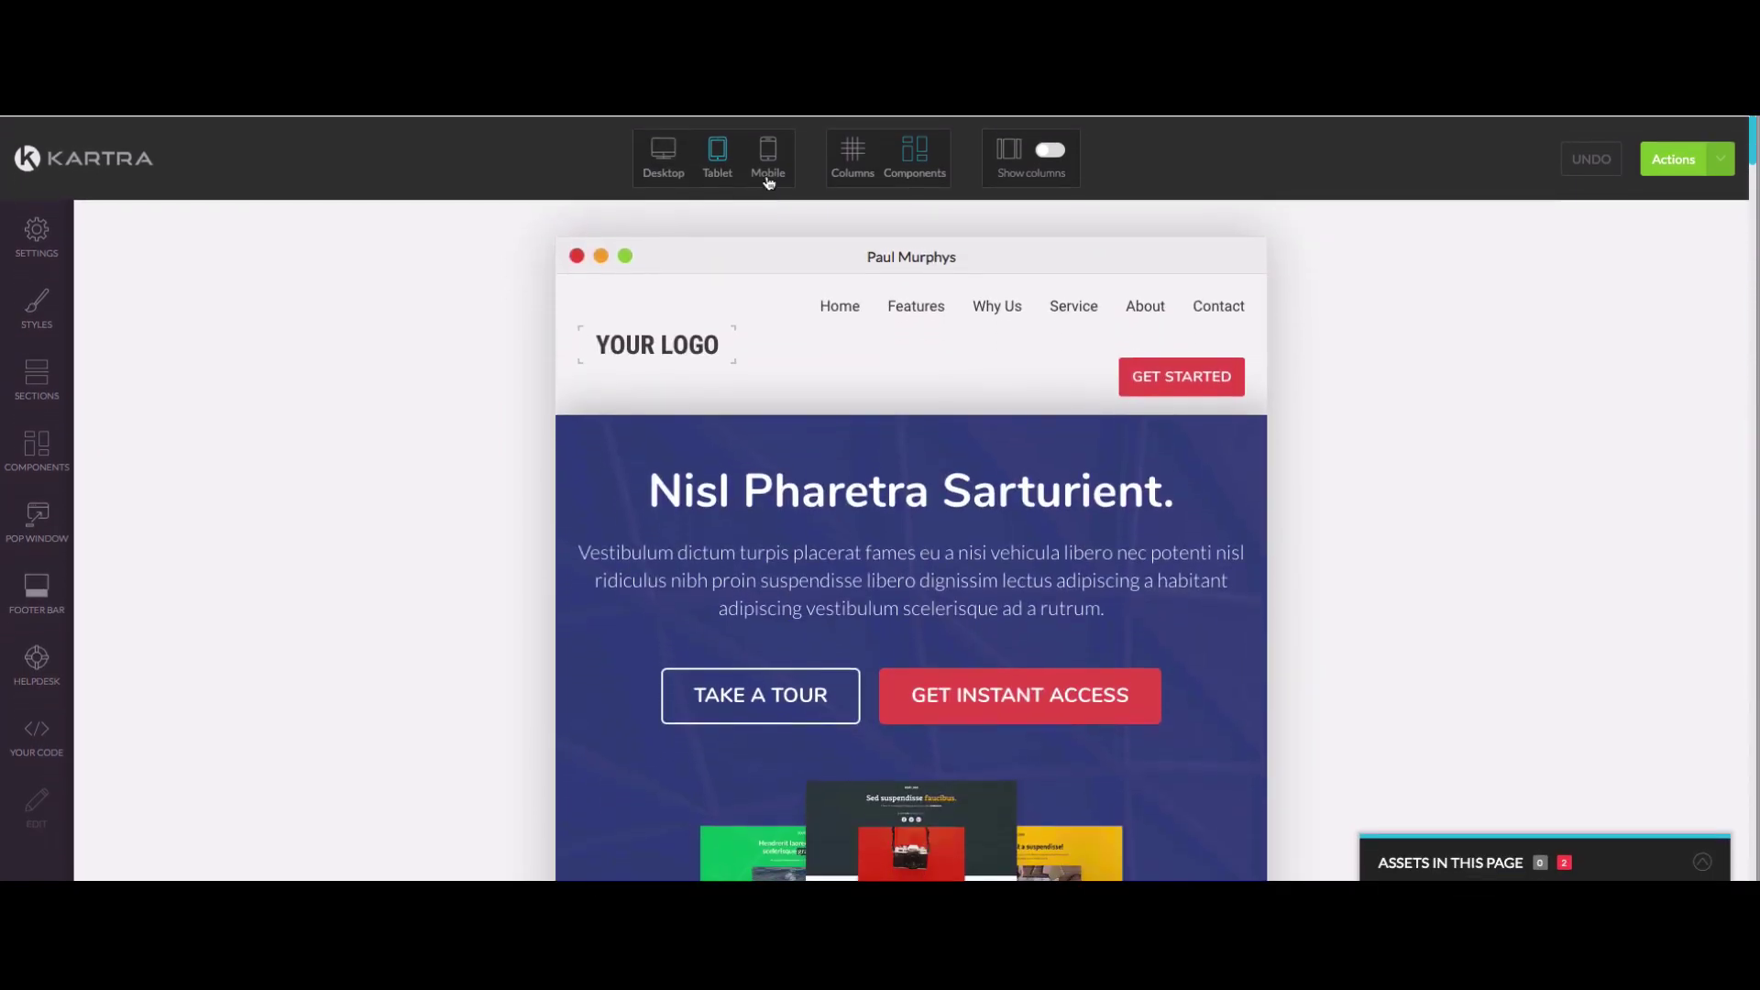
{"action": "scroll", "coordinate": [1090, 550], "scroll_direction": "down", "scroll_amount": 15}
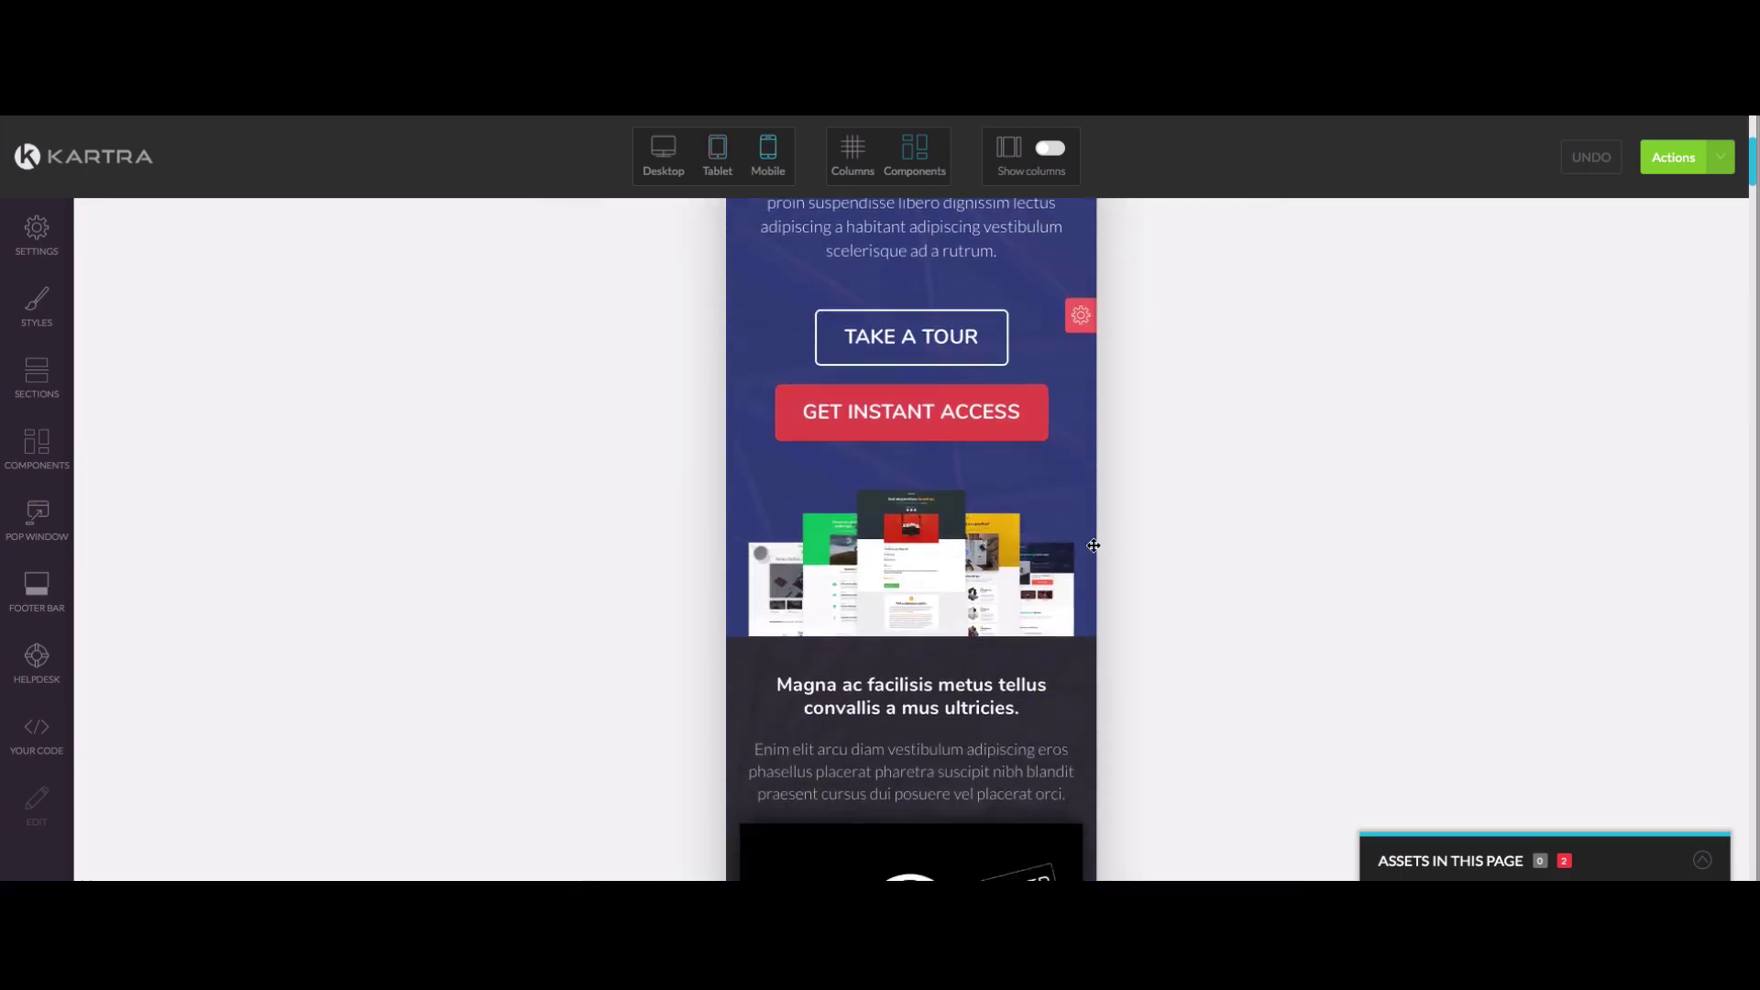
{"action": "scroll", "coordinate": [1094, 545], "scroll_direction": "down", "scroll_amount": 15}
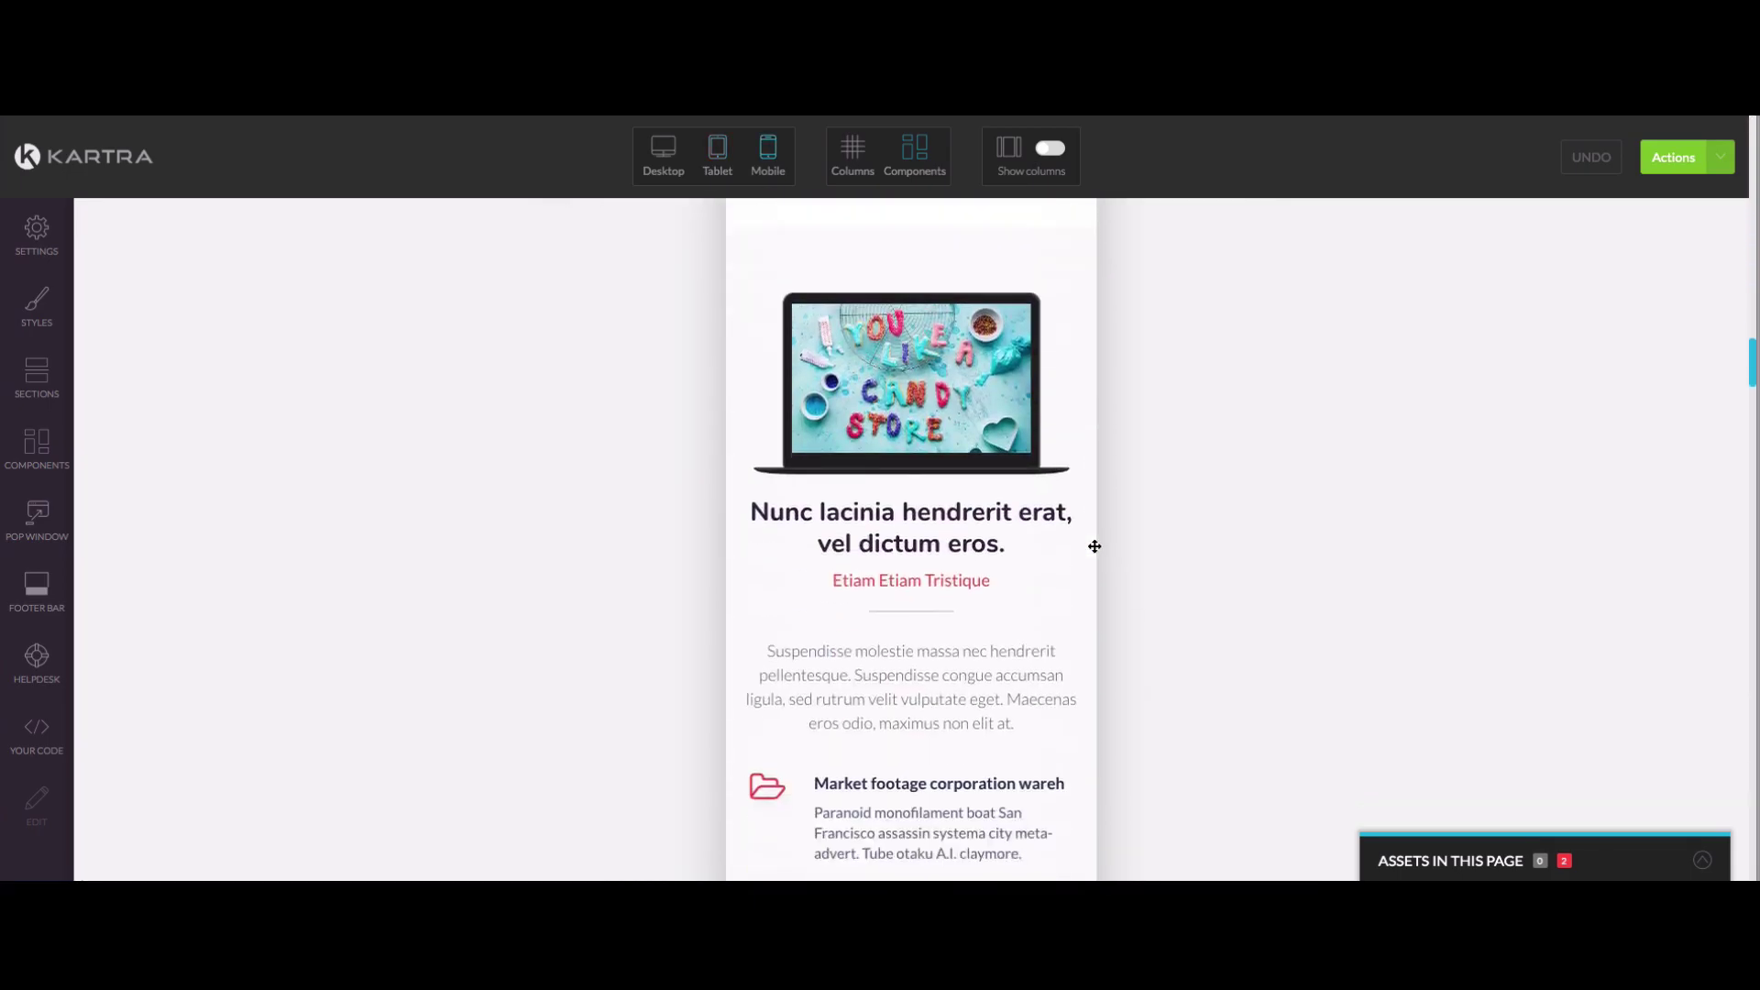
{"action": "scroll", "coordinate": [1094, 546], "scroll_direction": "down", "scroll_amount": 1}
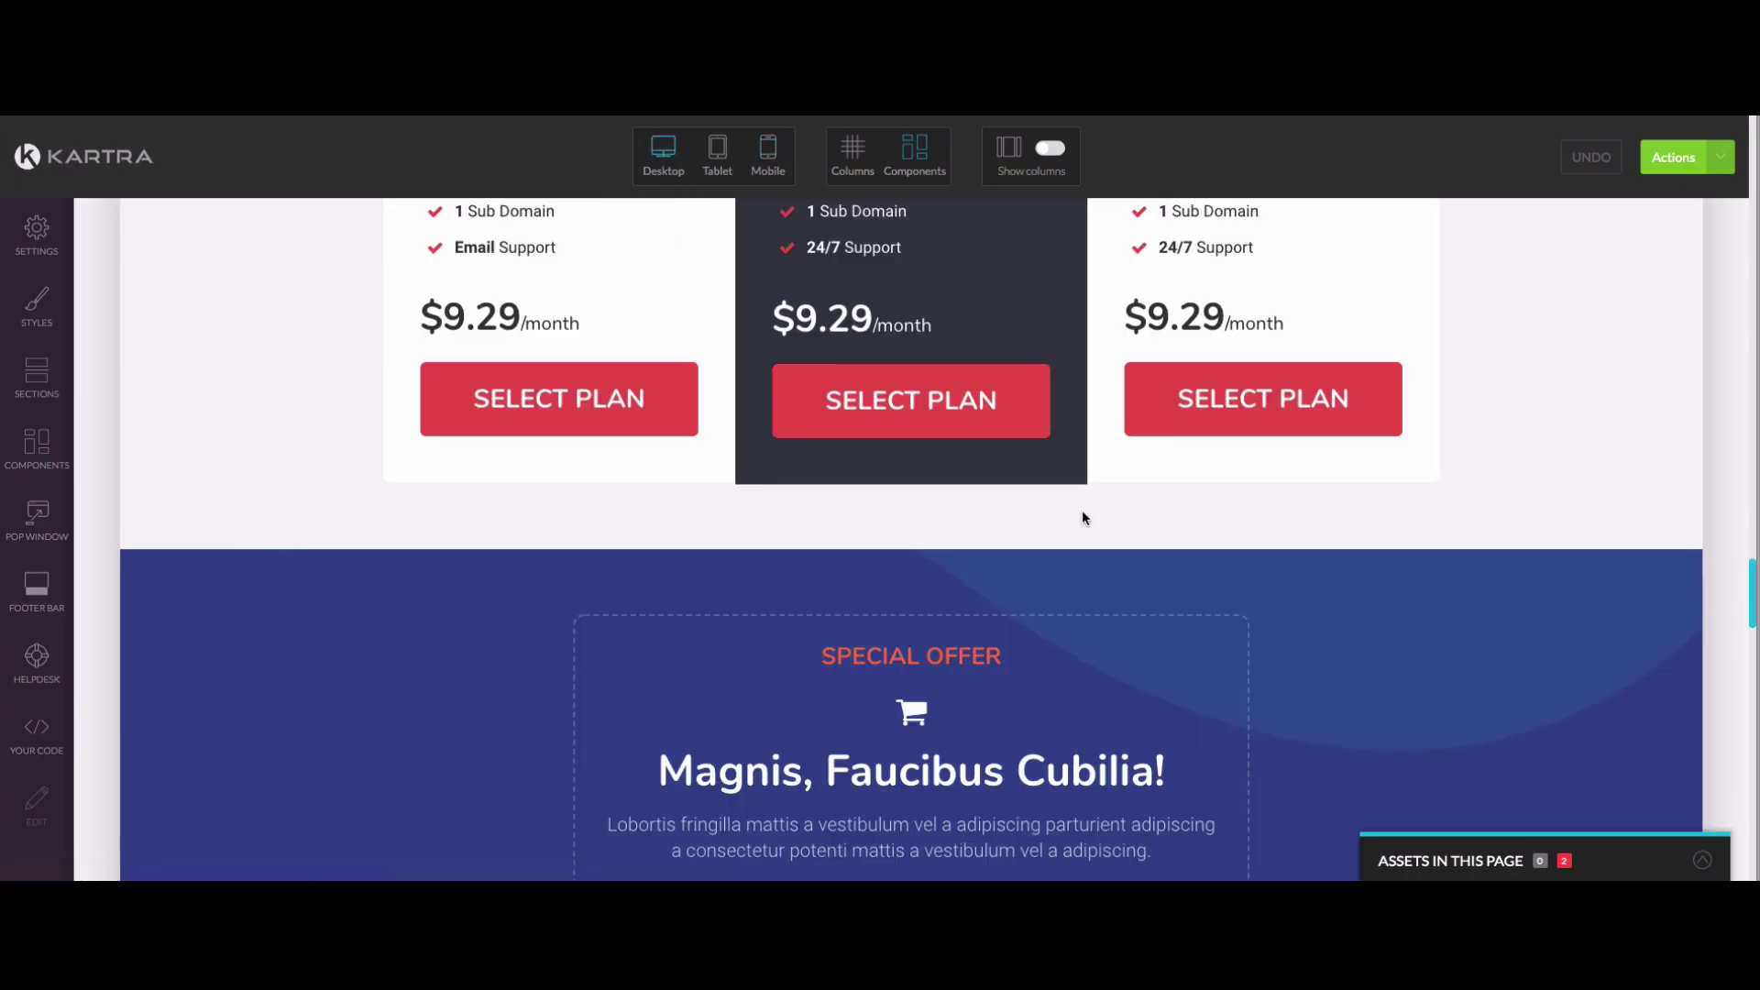
Delete the 'Our Customers Love Us!' block from its gear menu and confirm in Delete block
{"action": "scroll", "coordinate": [1074, 516], "scroll_direction": "up", "scroll_amount": 10}
{"action": "scroll", "coordinate": [1540, 651], "scroll_direction": "down", "scroll_amount": 1}
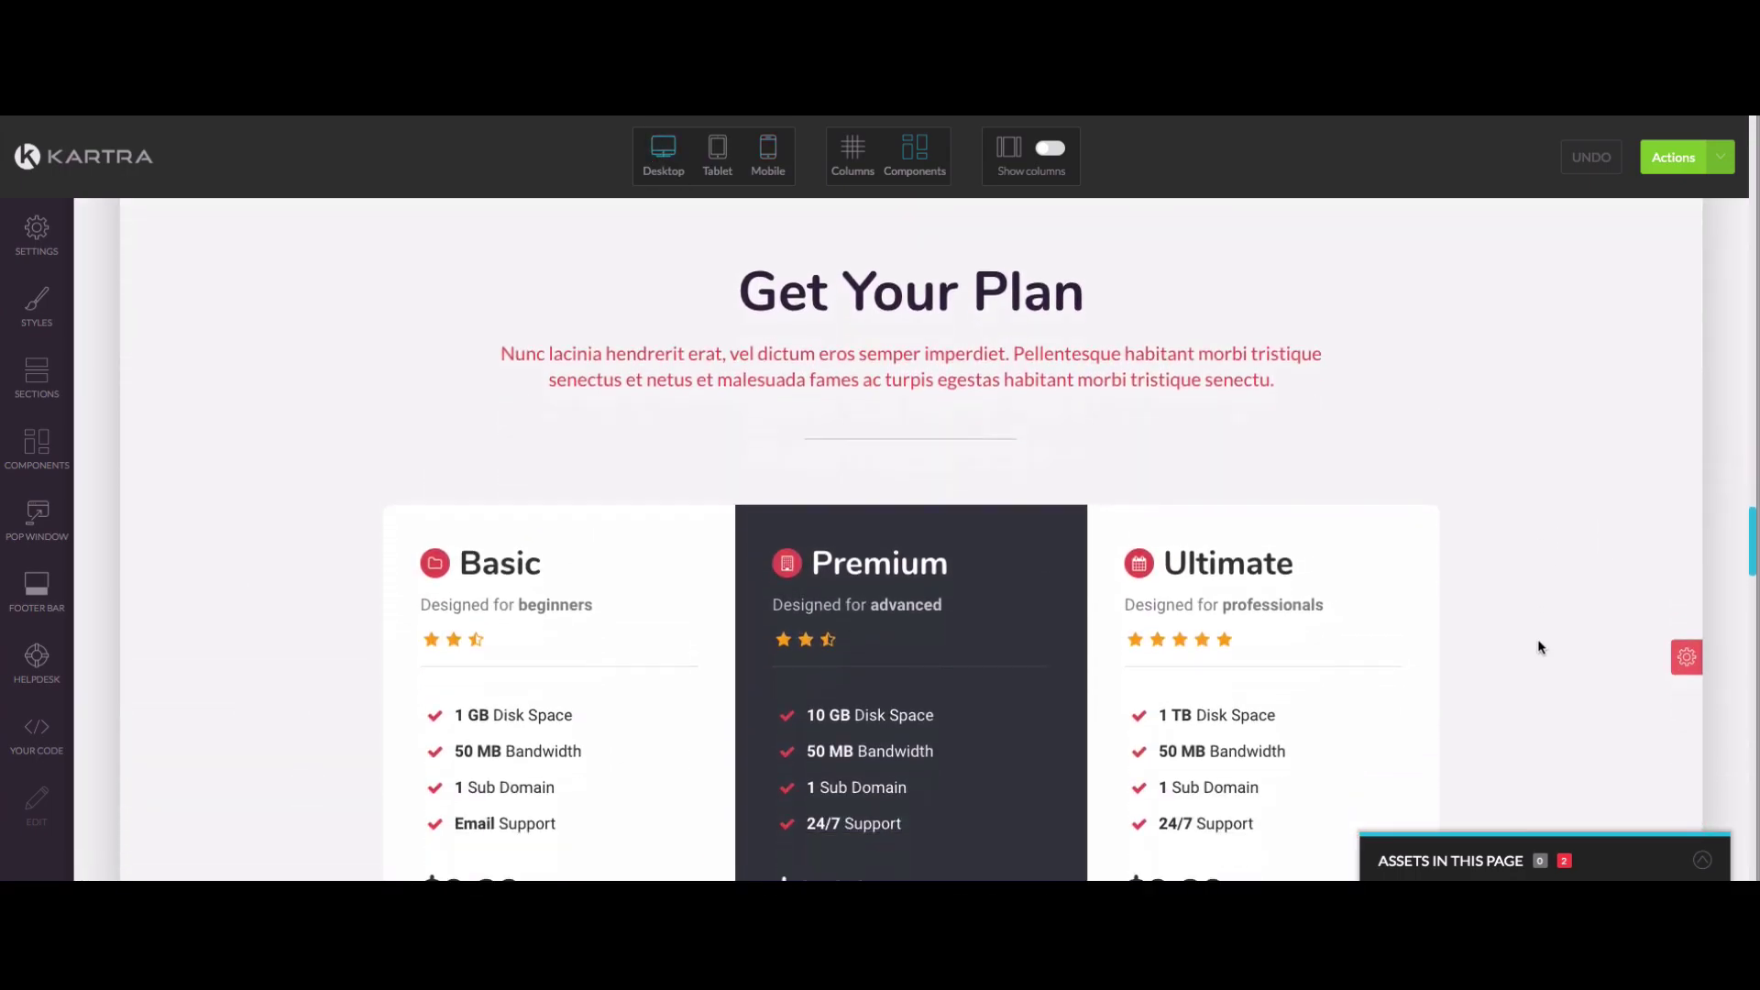
{"action": "scroll", "coordinate": [1595, 646], "scroll_direction": "down", "scroll_amount": 15}
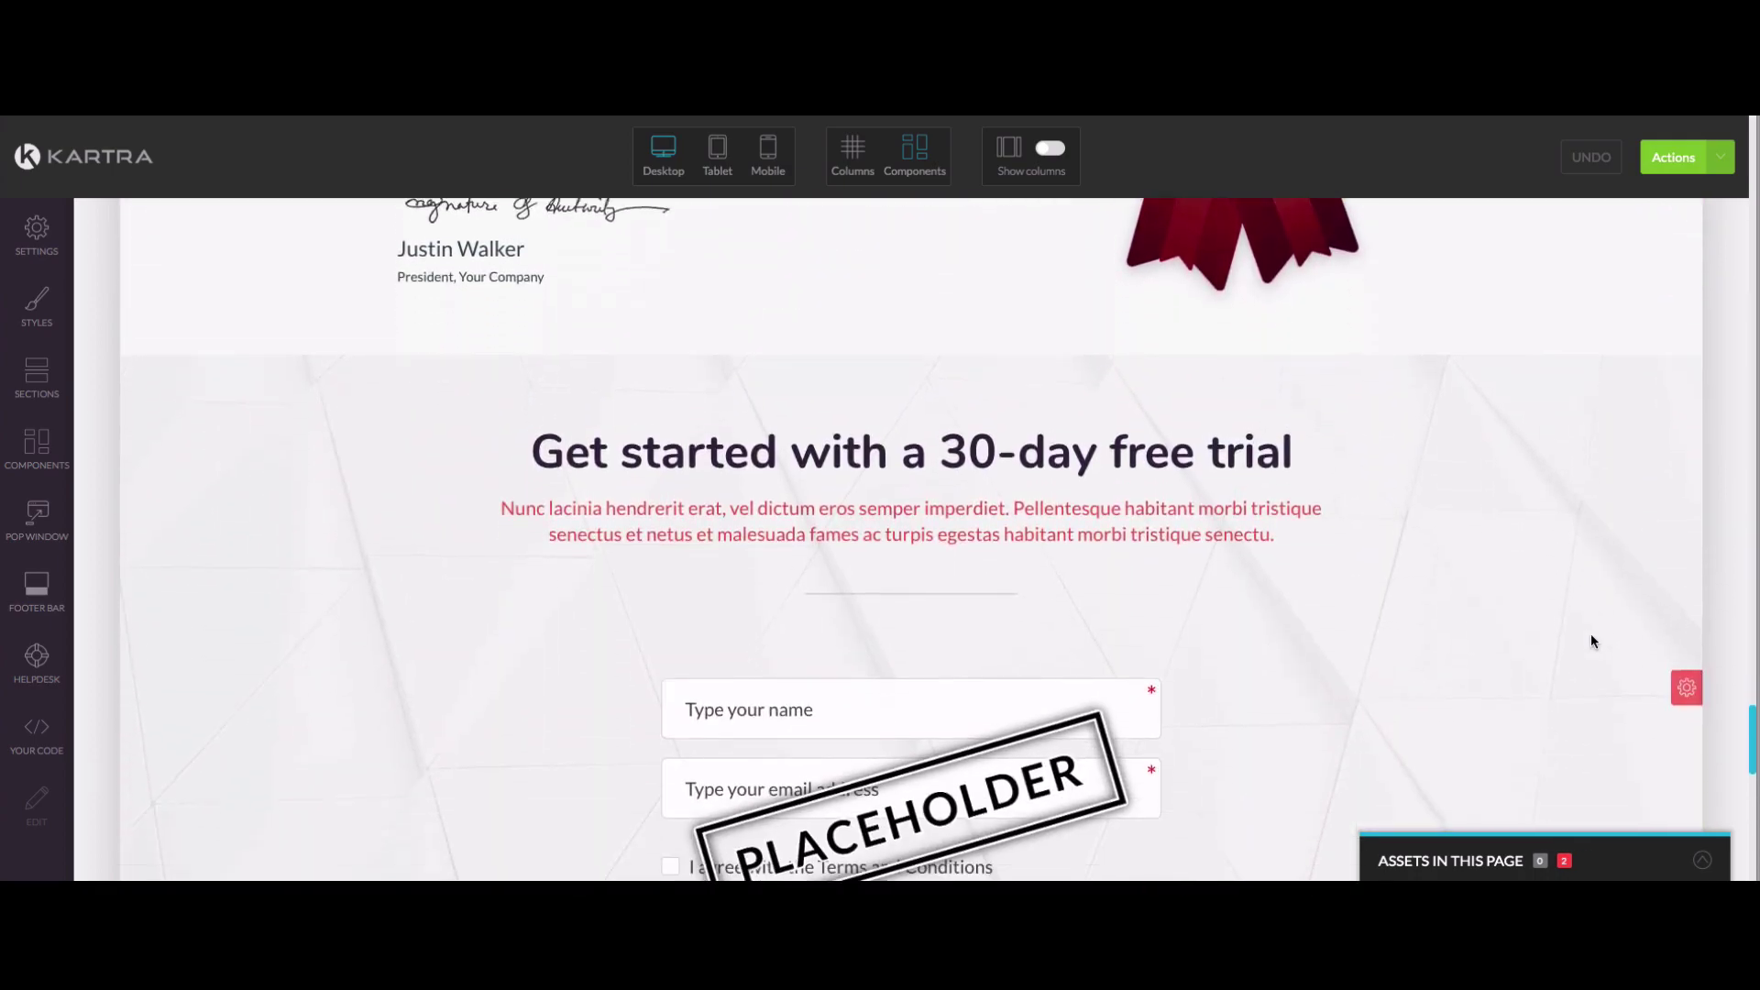
{"action": "scroll", "coordinate": [1592, 635], "scroll_direction": "down", "scroll_amount": 8}
{"action": "scroll", "coordinate": [1586, 636], "scroll_direction": "up", "scroll_amount": 20}
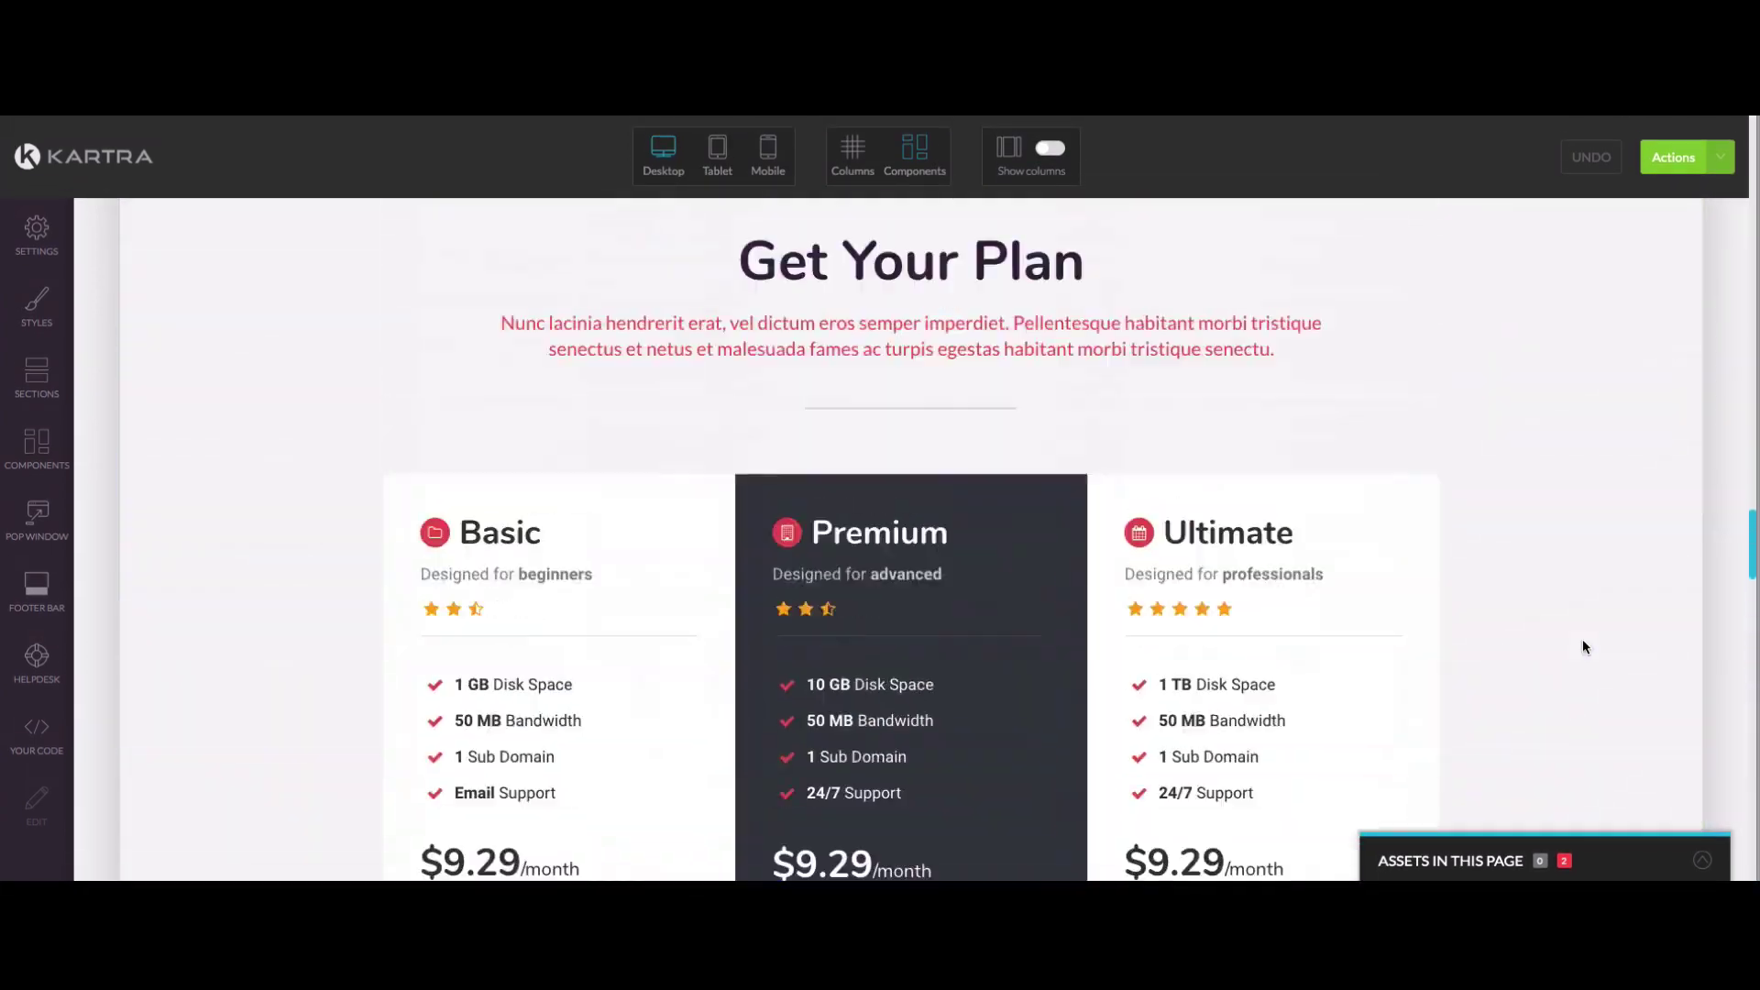
{"action": "scroll", "coordinate": [1582, 640], "scroll_direction": "up", "scroll_amount": 20}
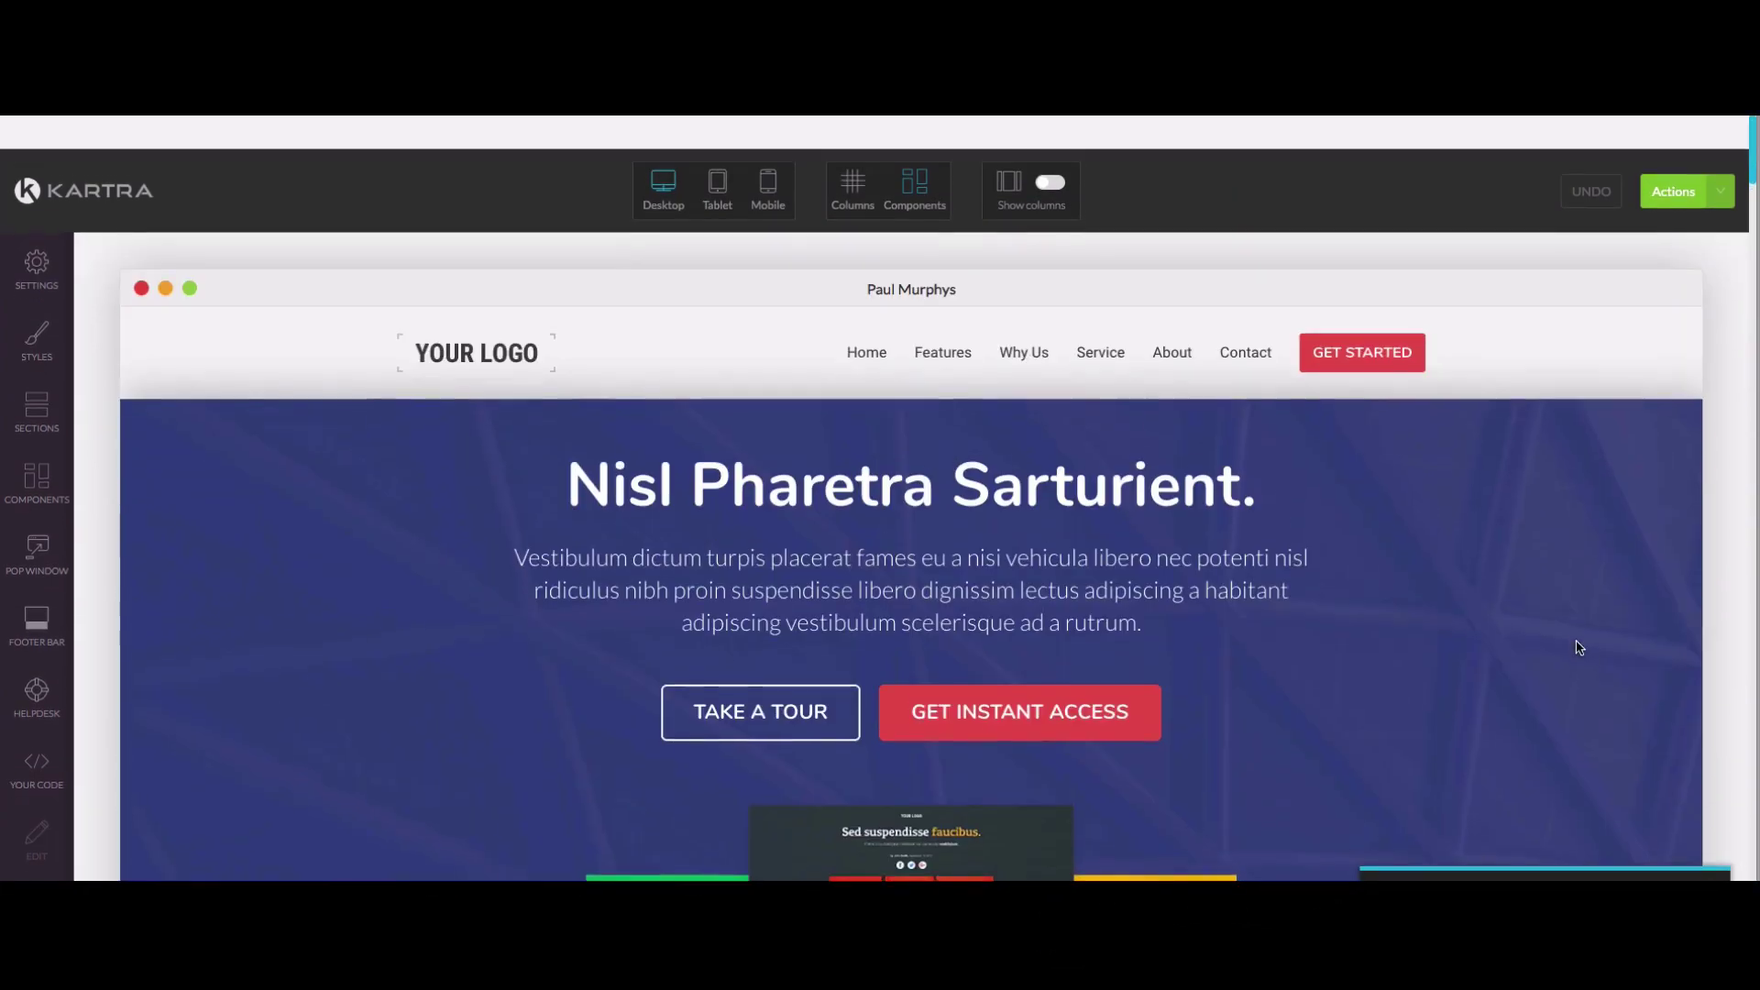
{"action": "scroll", "coordinate": [1579, 647], "scroll_direction": "down", "scroll_amount": 12}
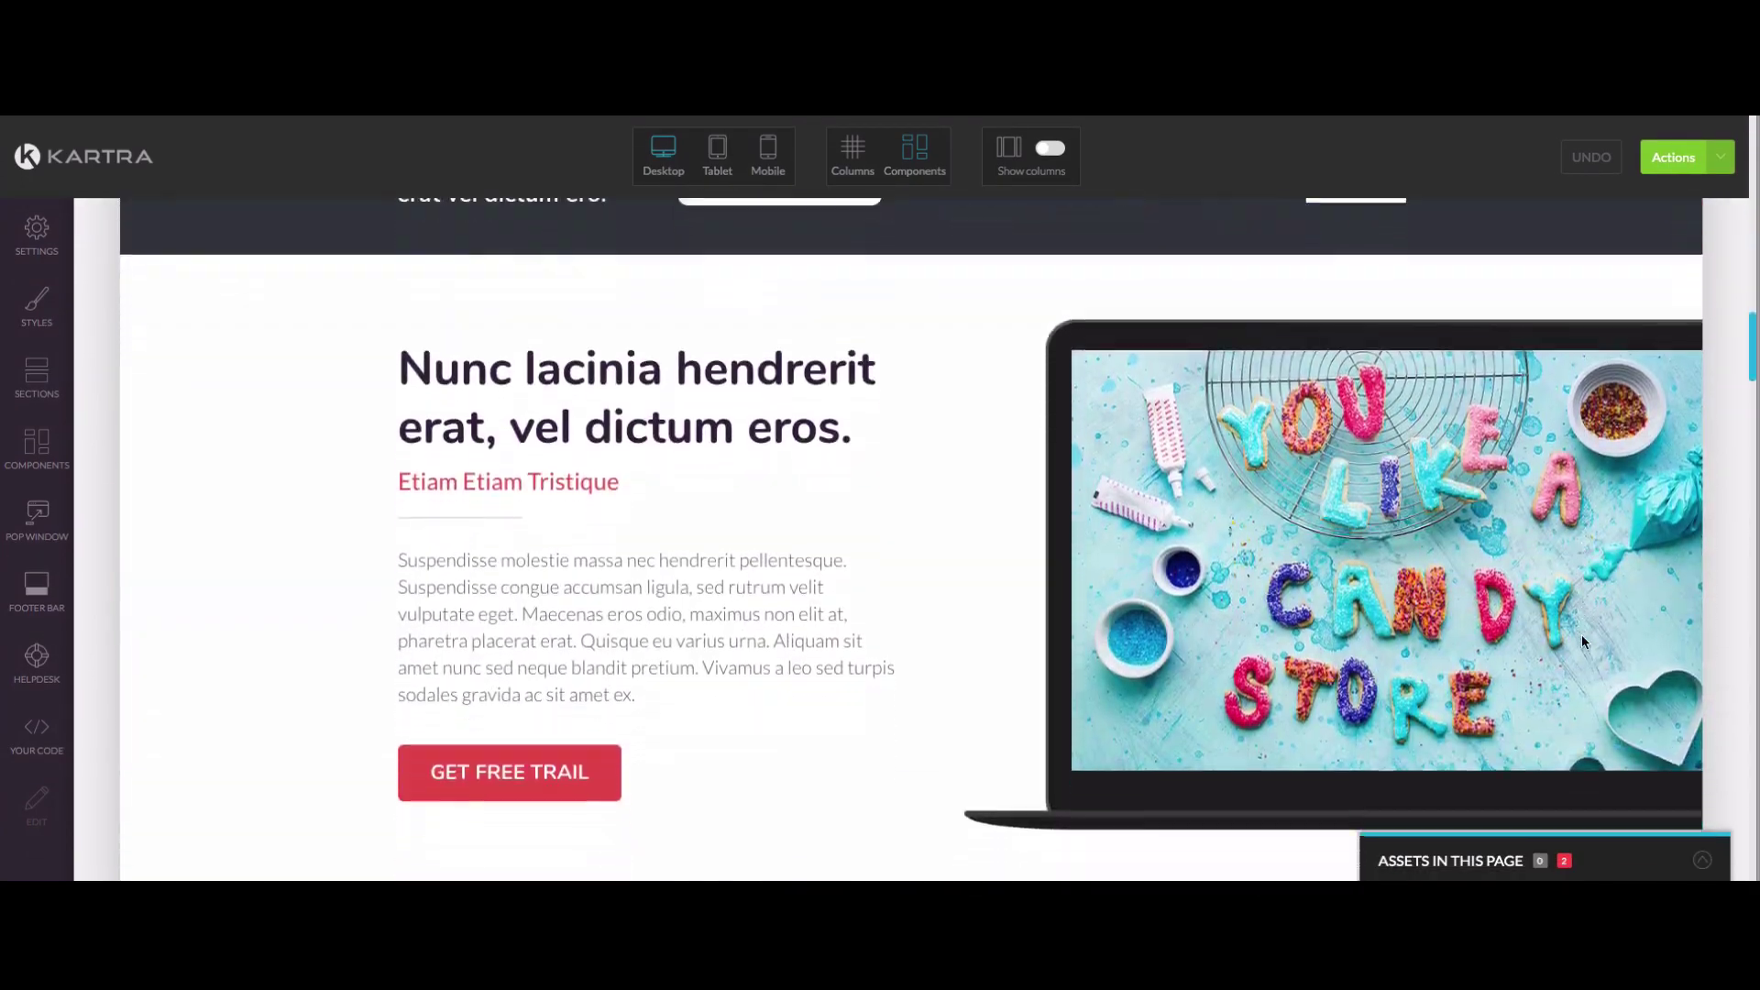
{"action": "scroll", "coordinate": [1581, 635], "scroll_direction": "down", "scroll_amount": 10}
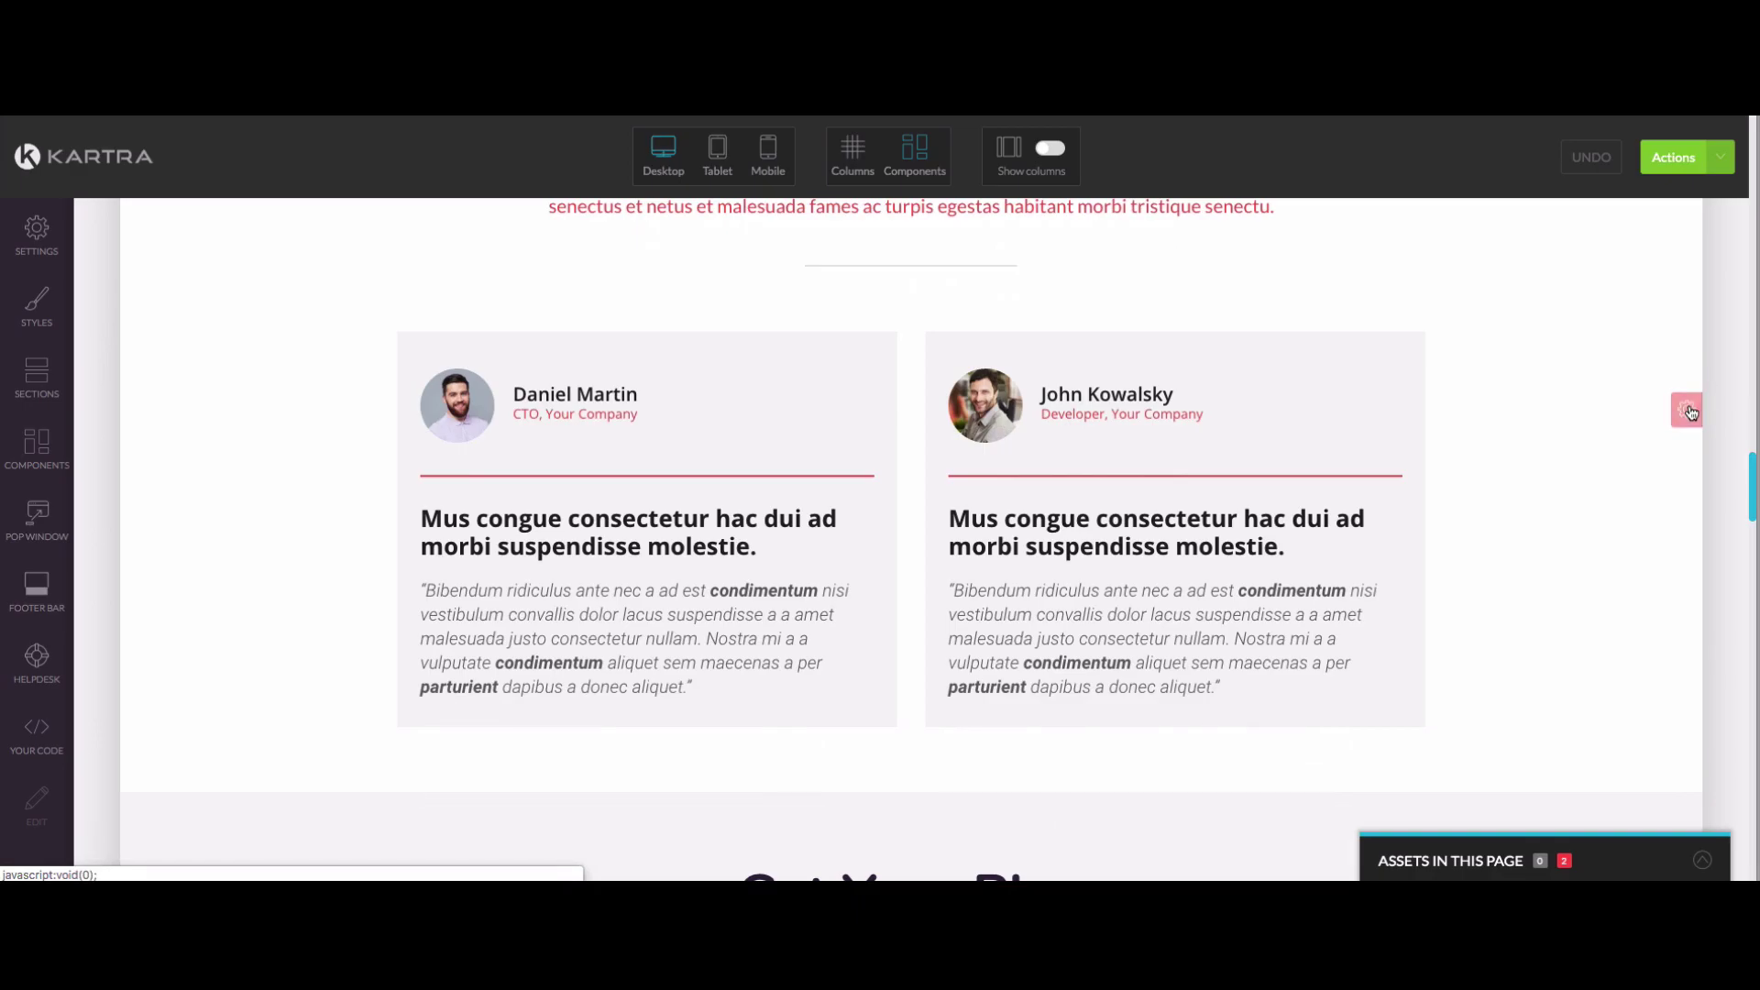
{"action": "scroll", "coordinate": [1692, 414], "scroll_direction": "up", "scroll_amount": 2}
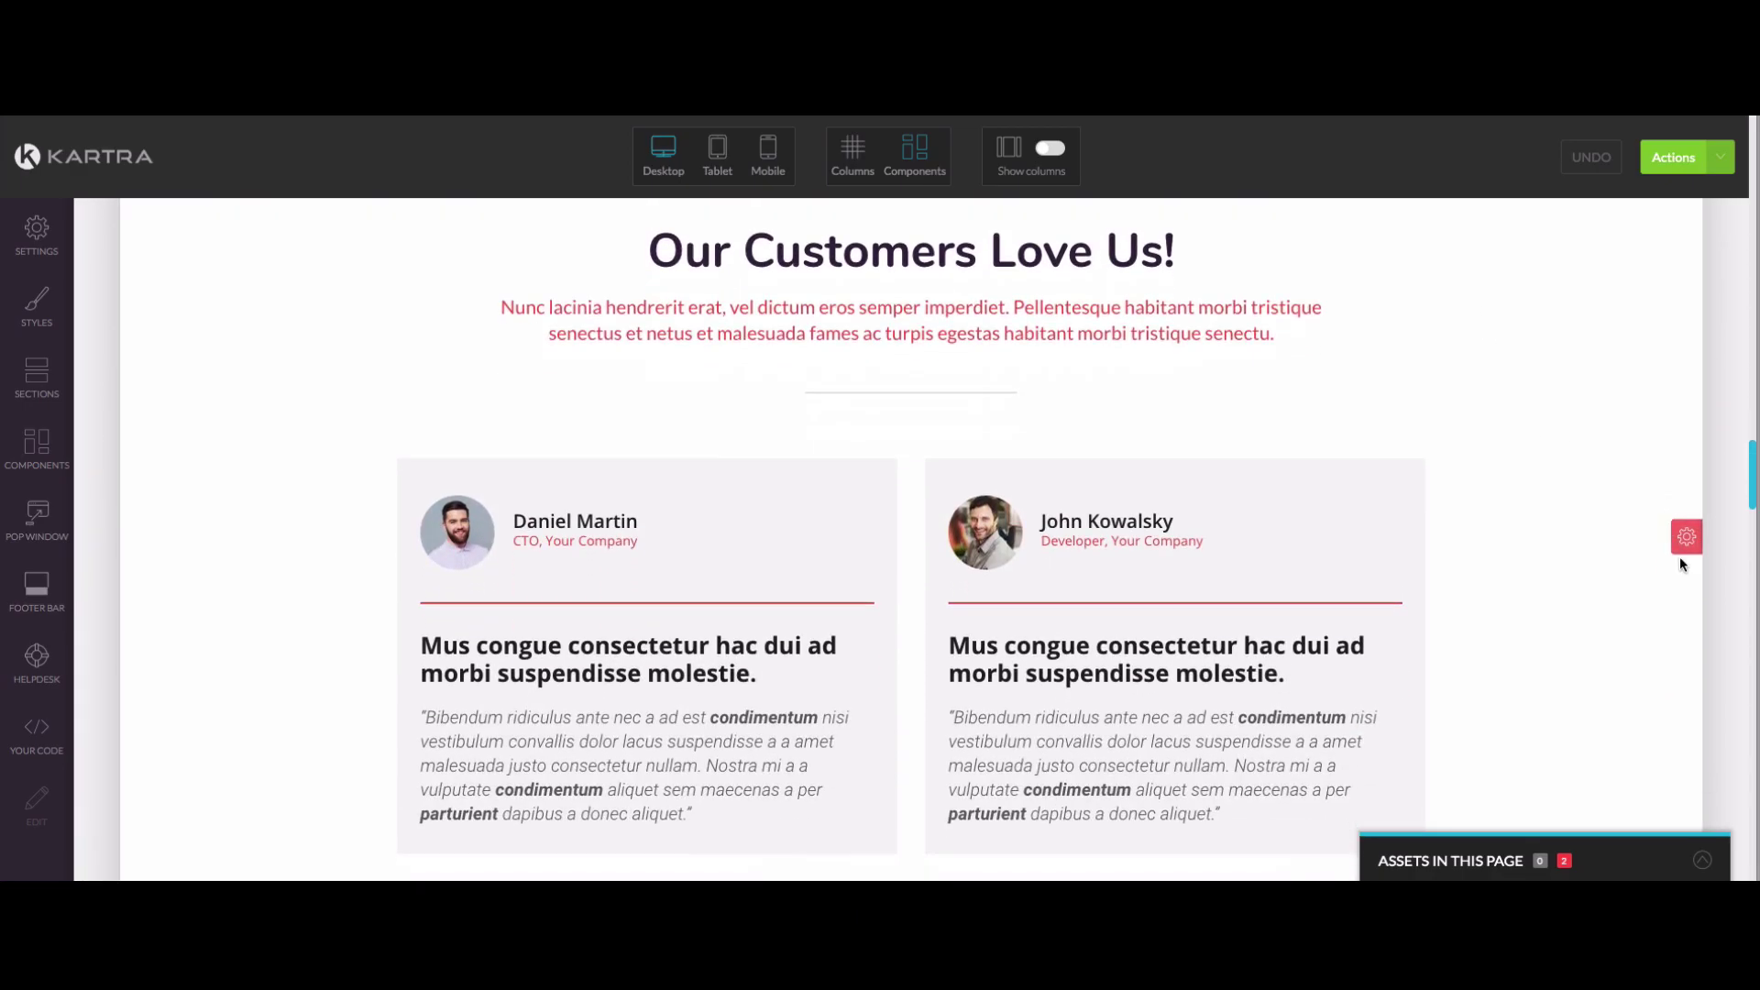
{"action": "left_click", "coordinate": [1691, 544]}
{"action": "left_click", "coordinate": [1680, 641]}
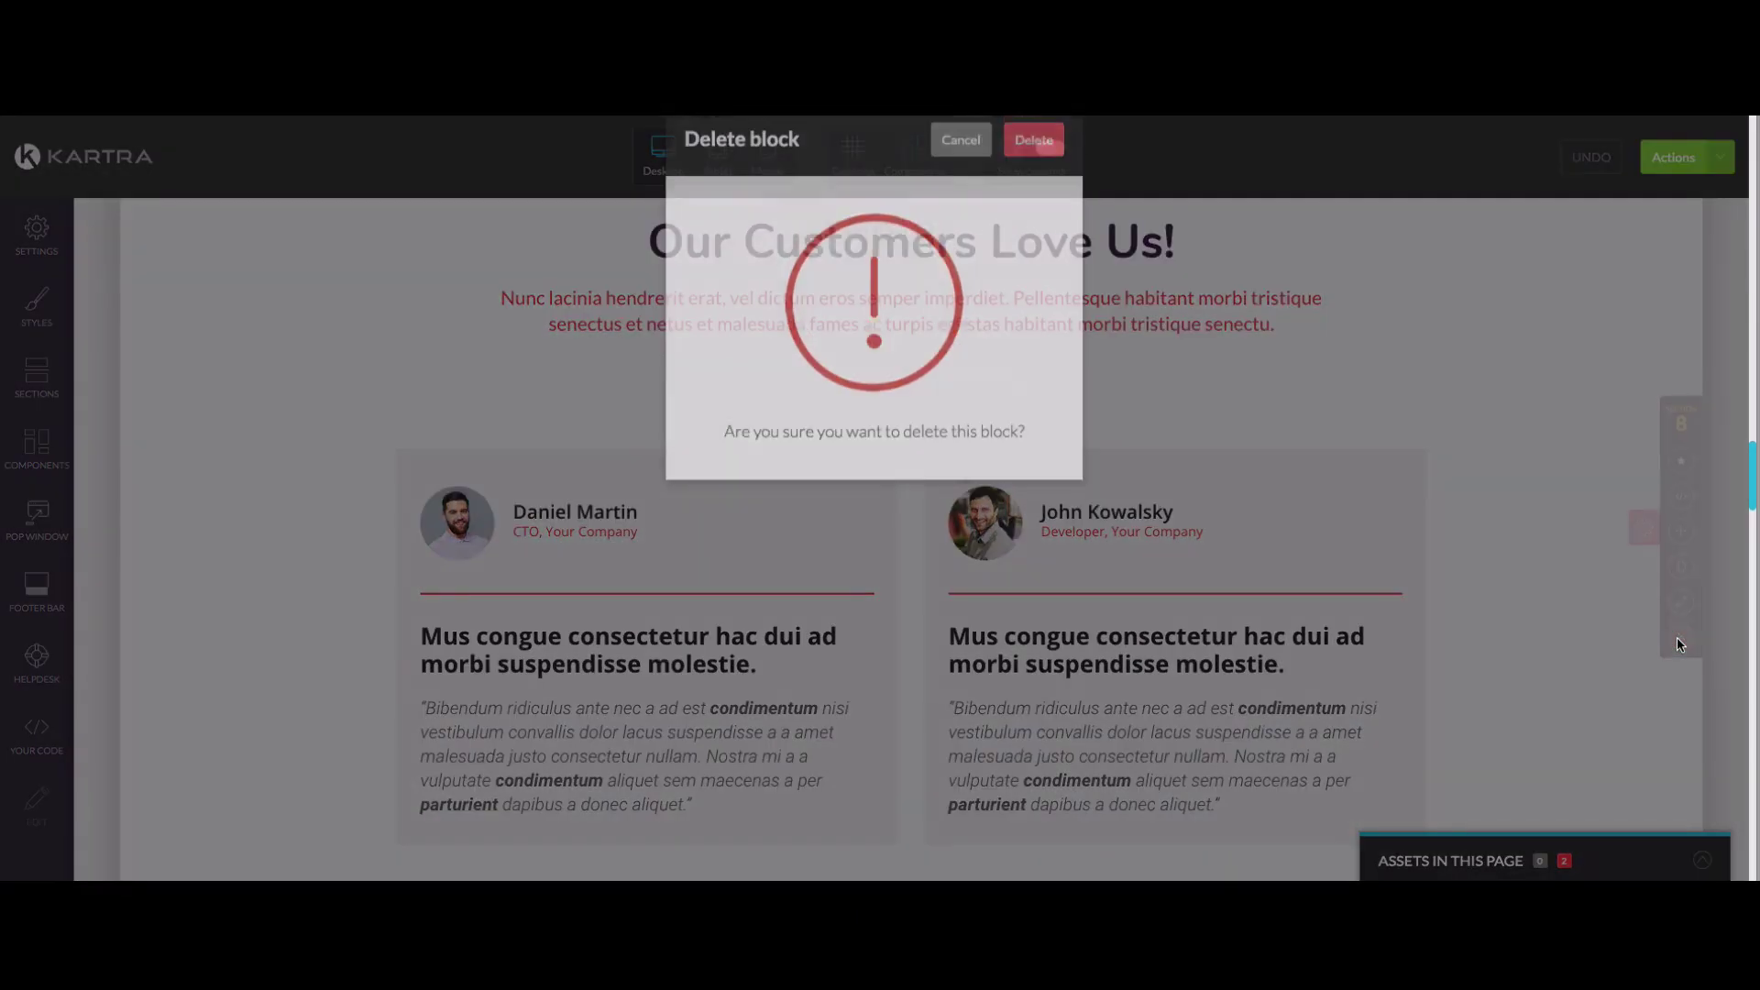
{"action": "left_click", "coordinate": [1055, 198]}
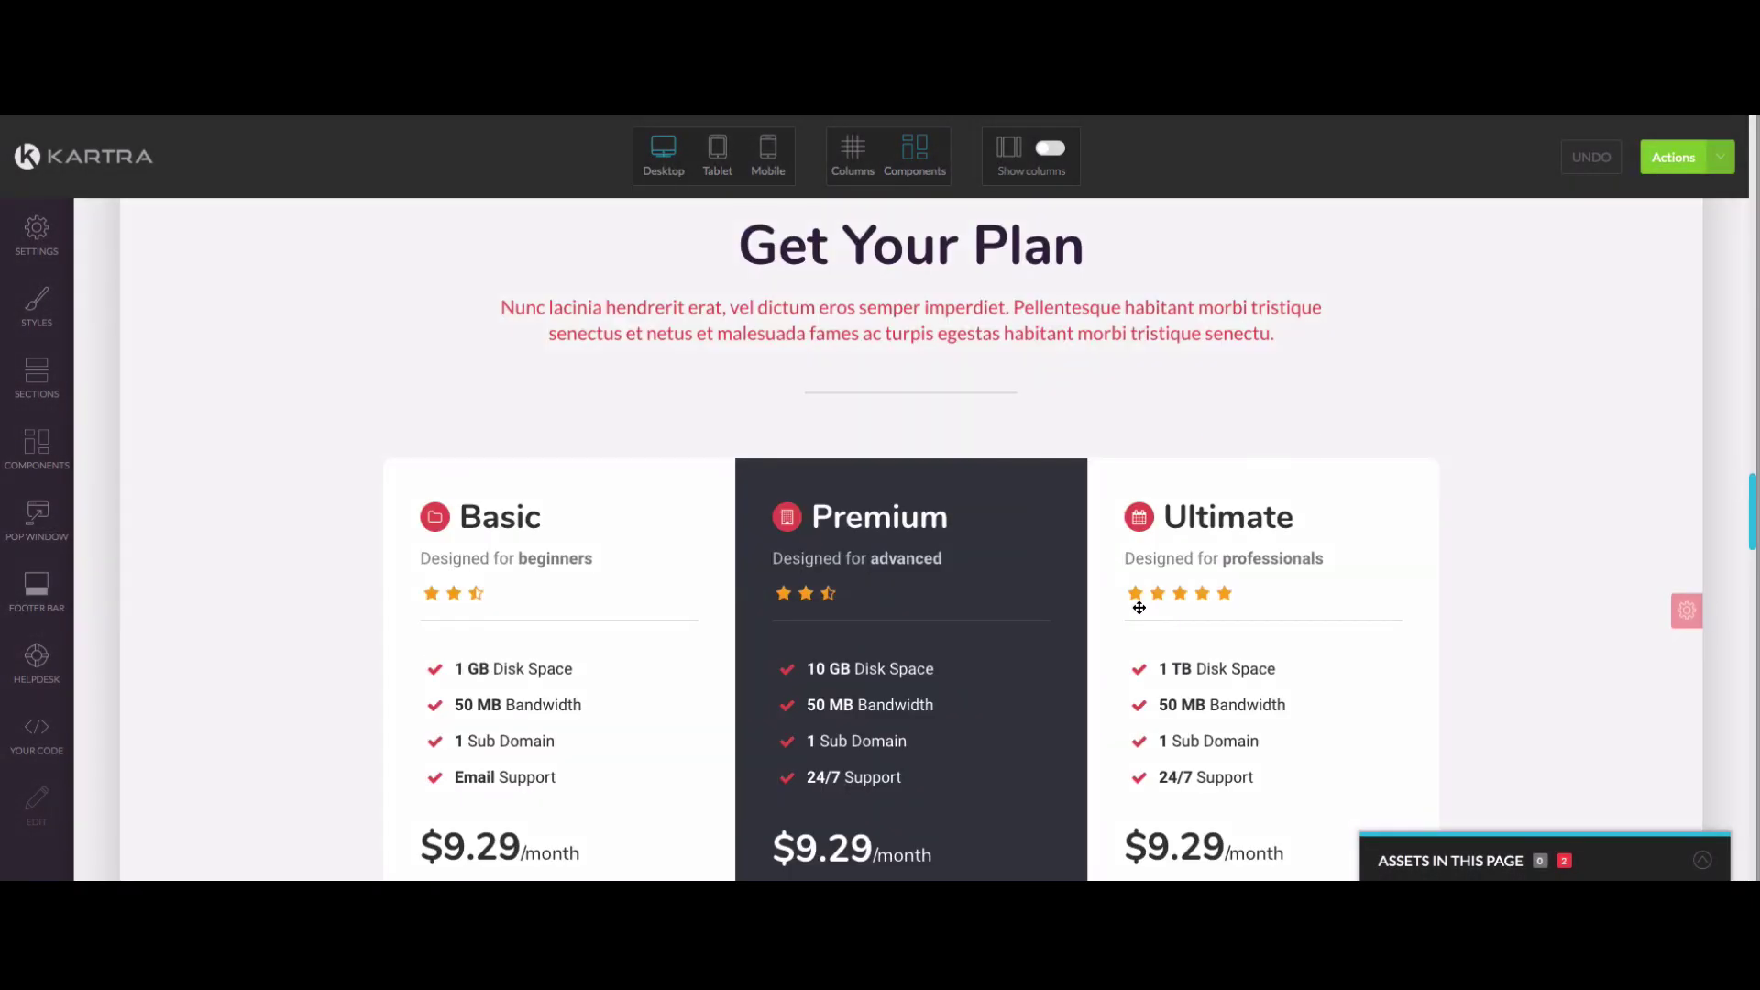
{"action": "scroll", "coordinate": [779, 452], "scroll_direction": "up", "scroll_amount": 6}
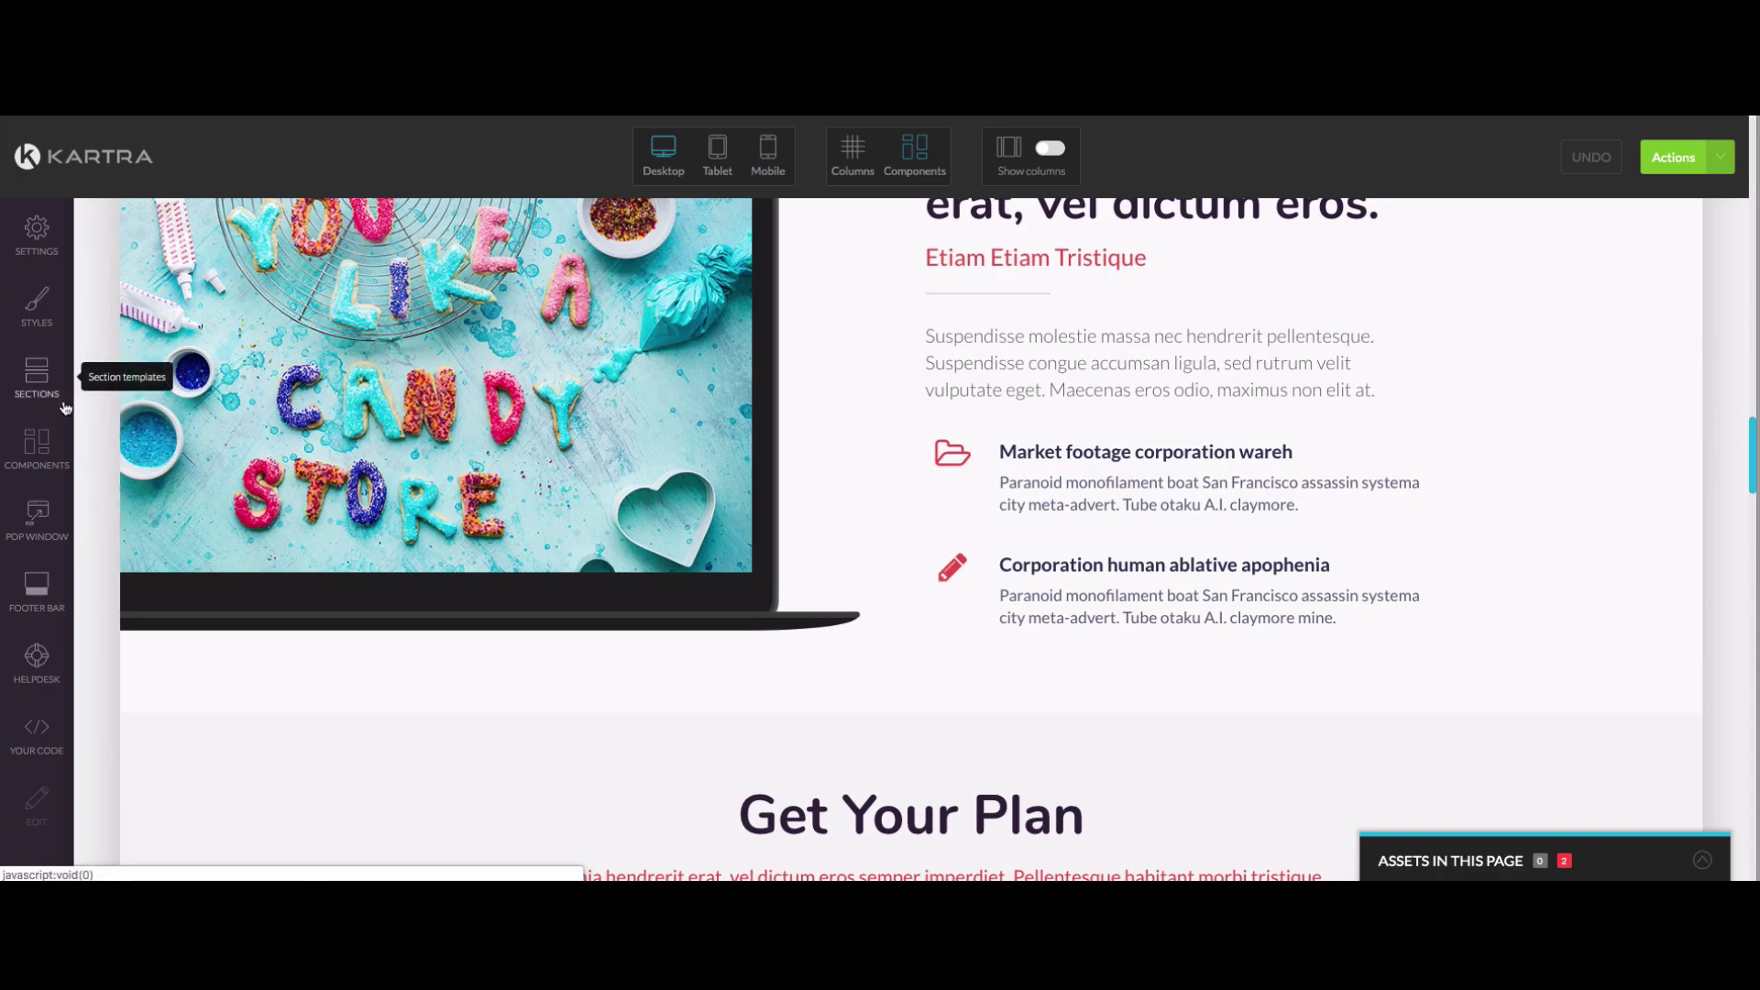
Drag the colourful grid template from Block Templates > Testimonials above Get Your Plan
{"action": "left_click", "coordinate": [56, 397]}
{"action": "scroll", "coordinate": [234, 418], "scroll_direction": "down", "scroll_amount": 3}
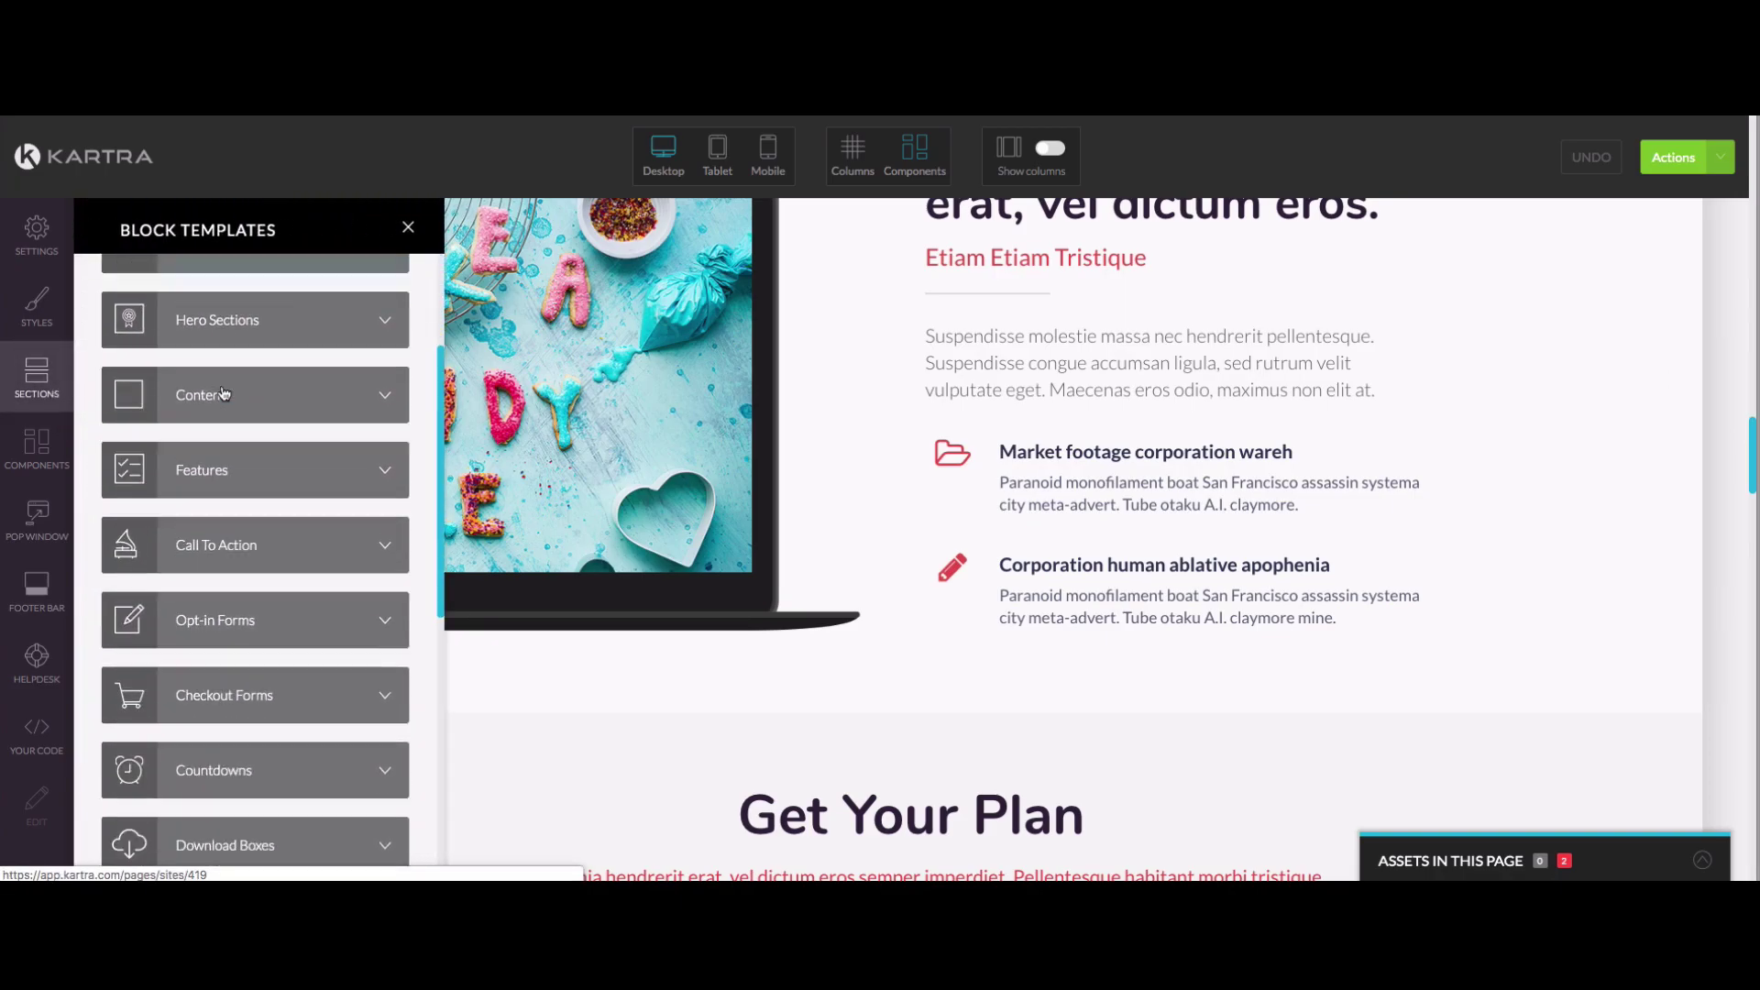
{"action": "scroll", "coordinate": [239, 422], "scroll_direction": "down", "scroll_amount": 5}
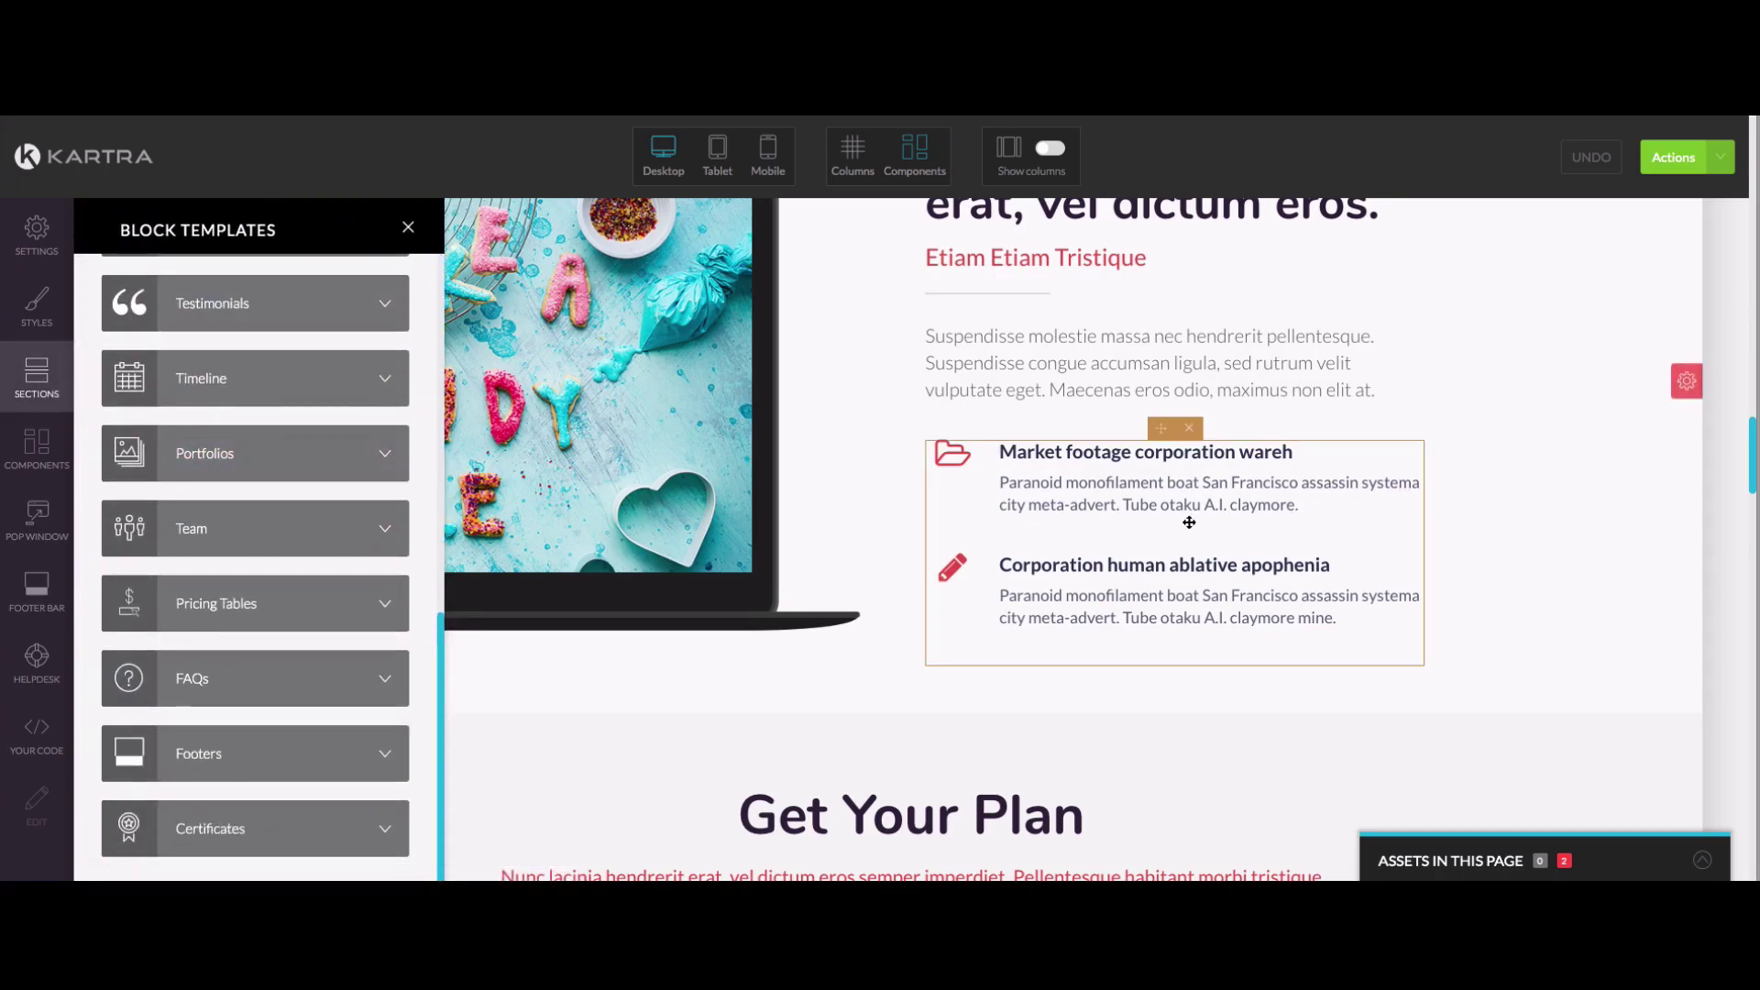
{"action": "scroll", "coordinate": [348, 642], "scroll_direction": "up", "scroll_amount": 3}
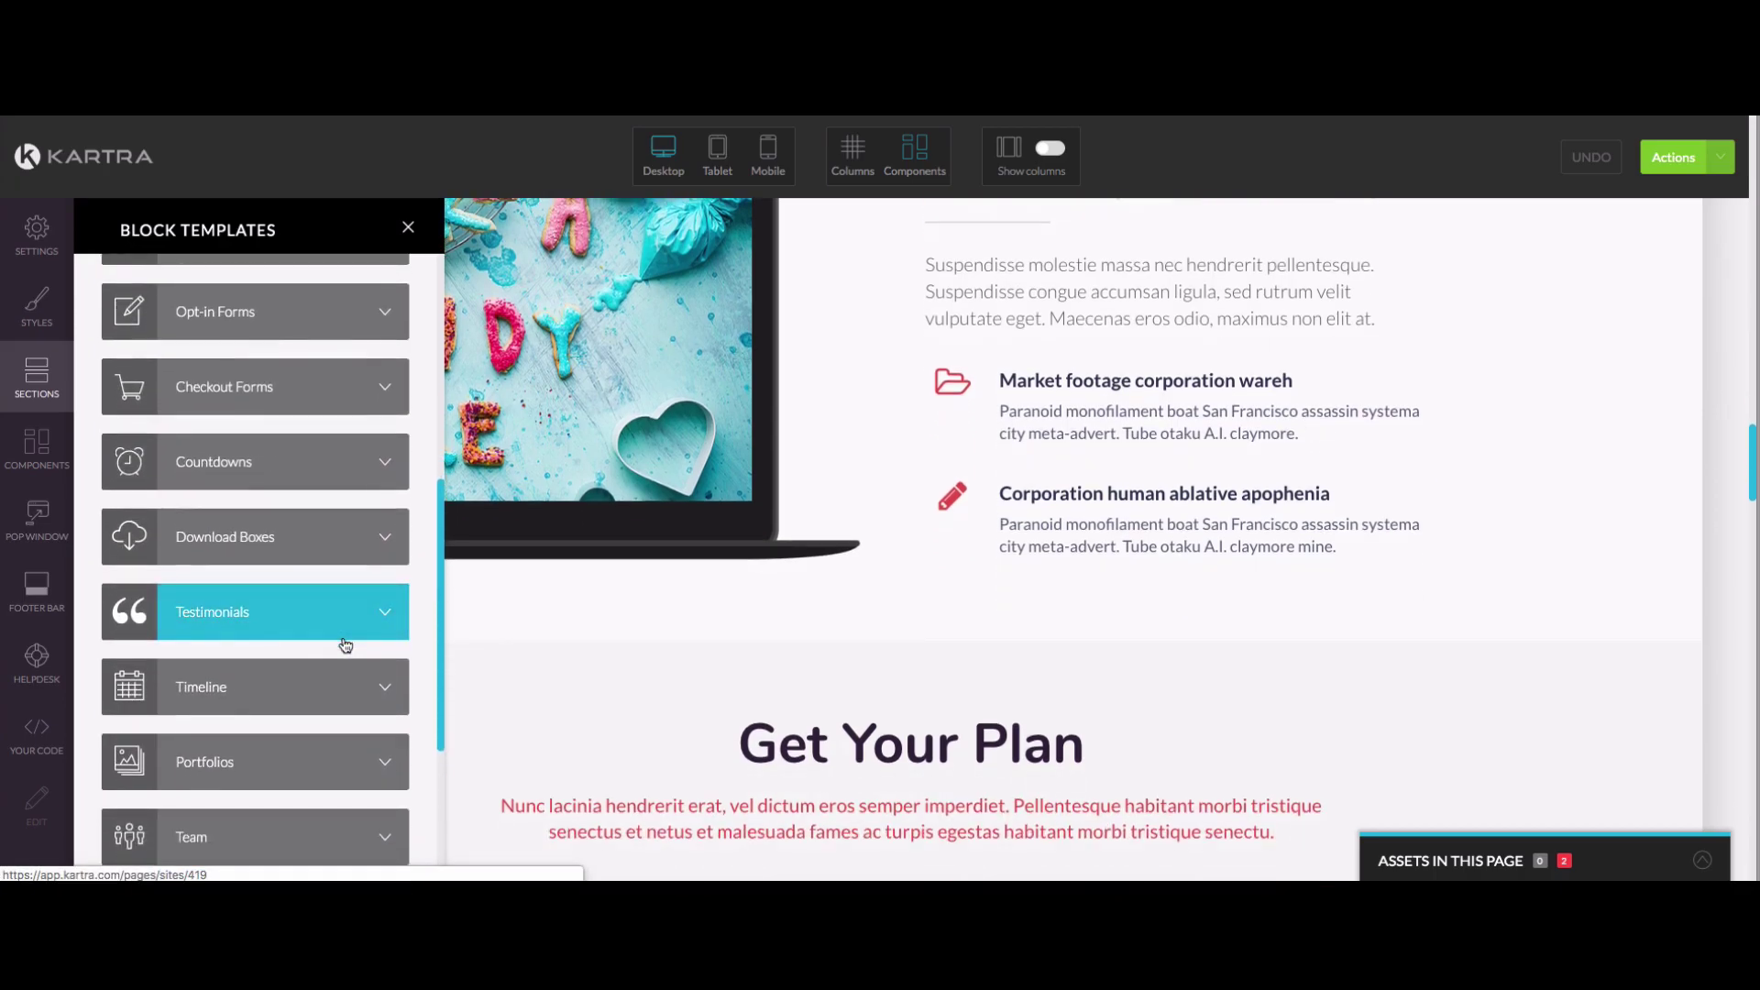
{"action": "left_click", "coordinate": [346, 599]}
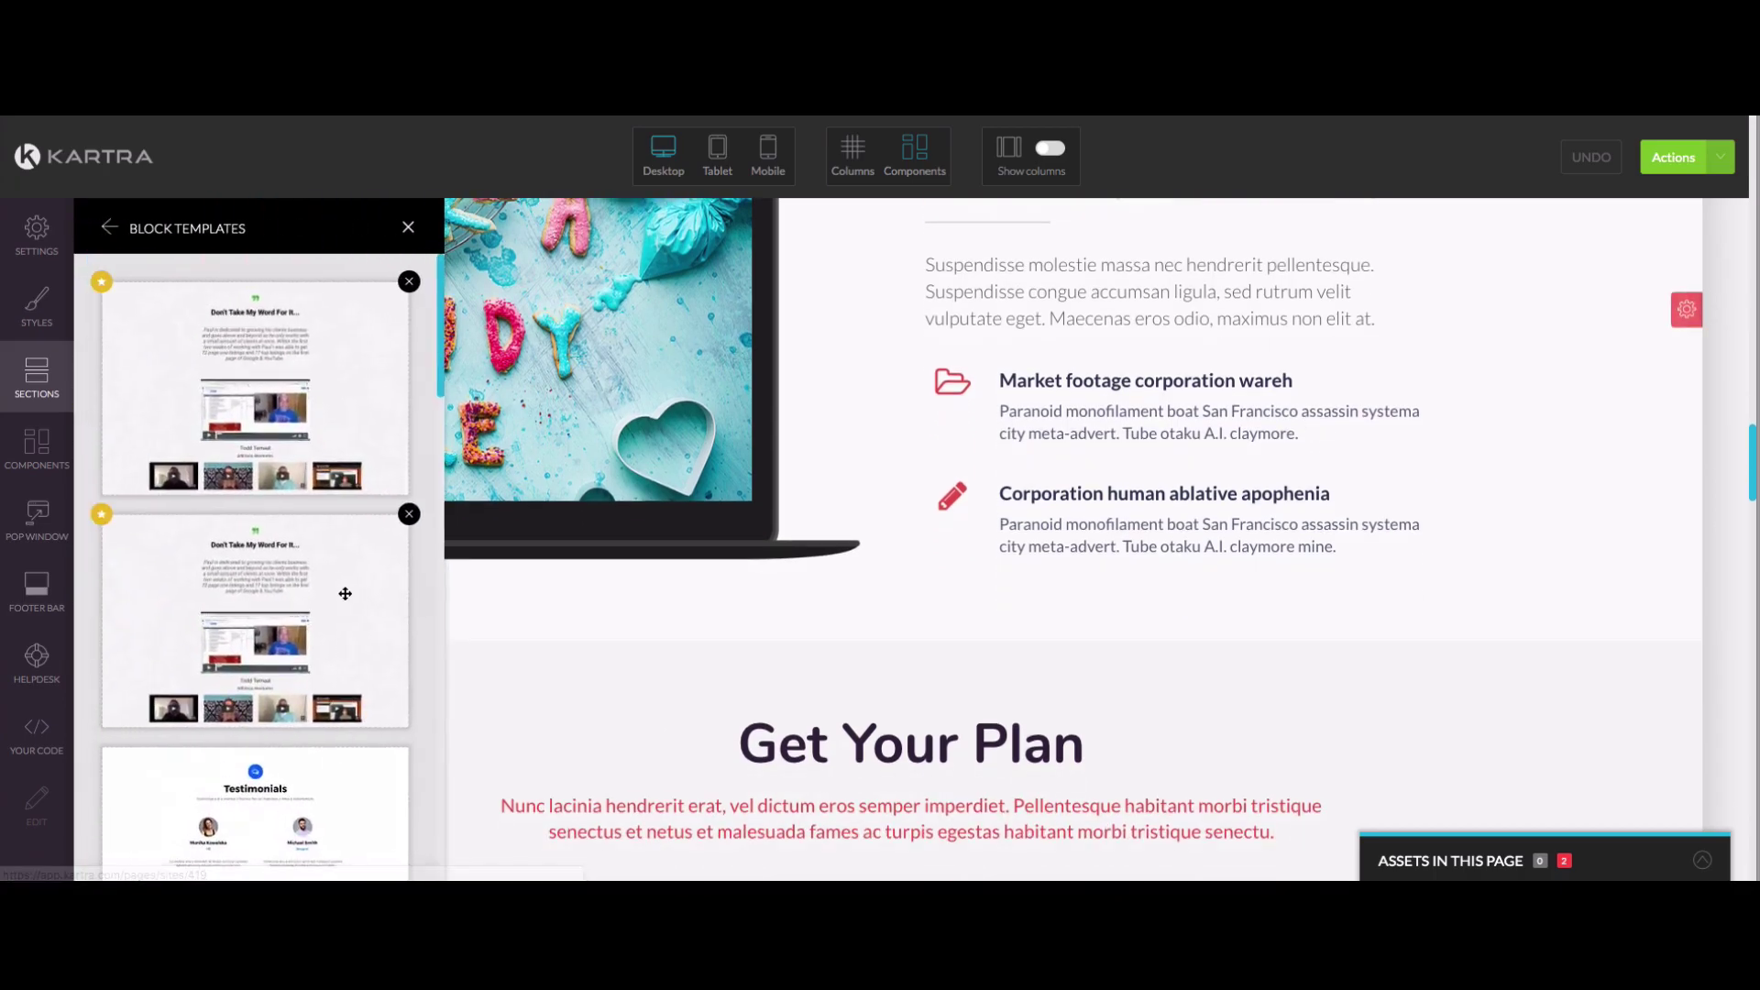
{"action": "scroll", "coordinate": [341, 599], "scroll_direction": "down", "scroll_amount": 5}
{"action": "scroll", "coordinate": [449, 597], "scroll_direction": "down", "scroll_amount": 5}
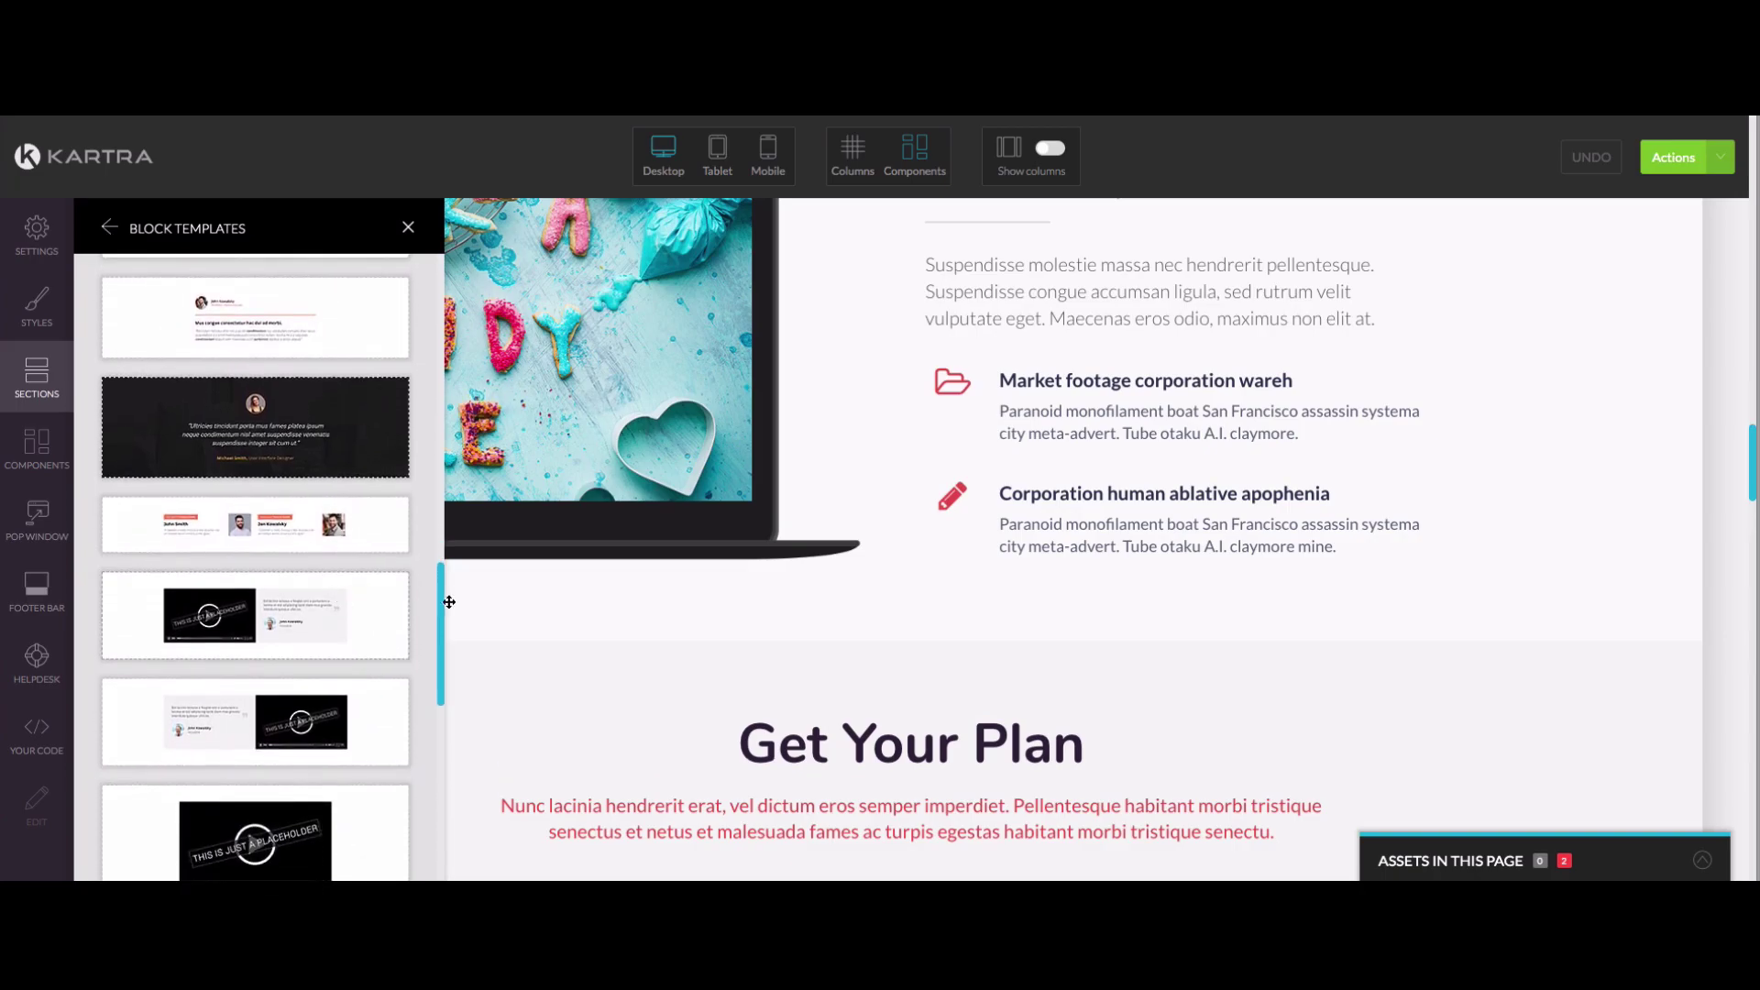
{"action": "scroll", "coordinate": [207, 614], "scroll_direction": "down", "scroll_amount": 5}
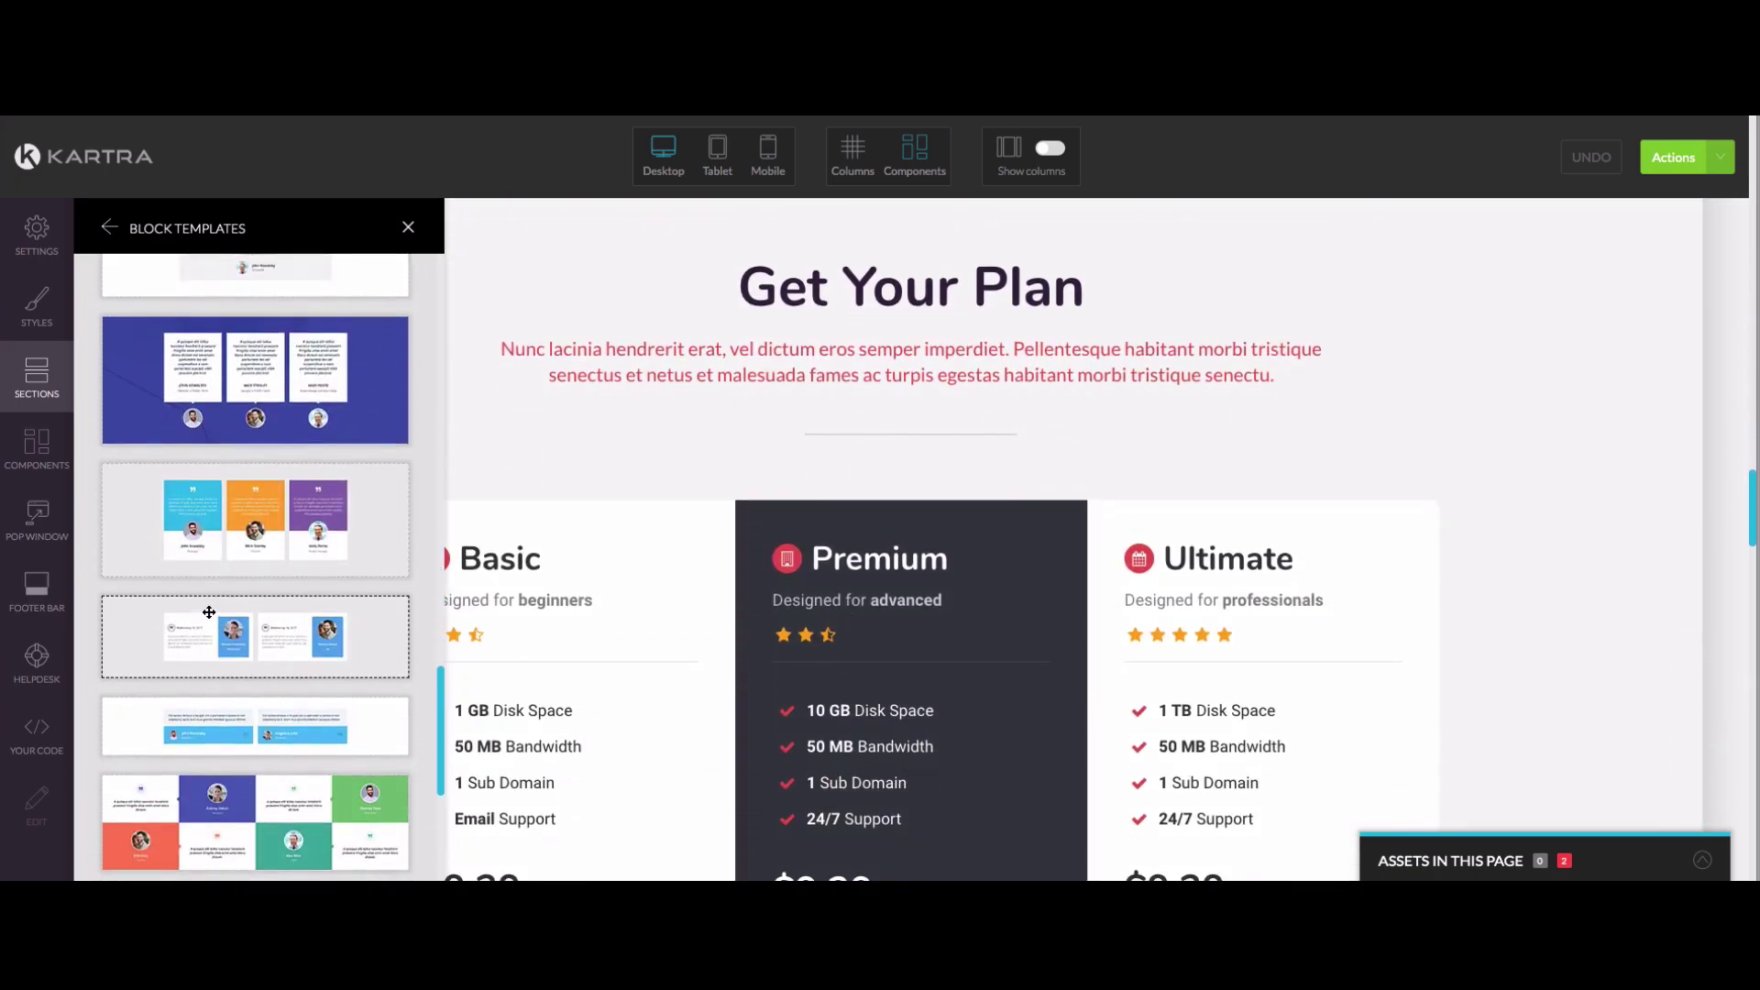
{"action": "scroll", "coordinate": [255, 615], "scroll_direction": "down", "scroll_amount": 5}
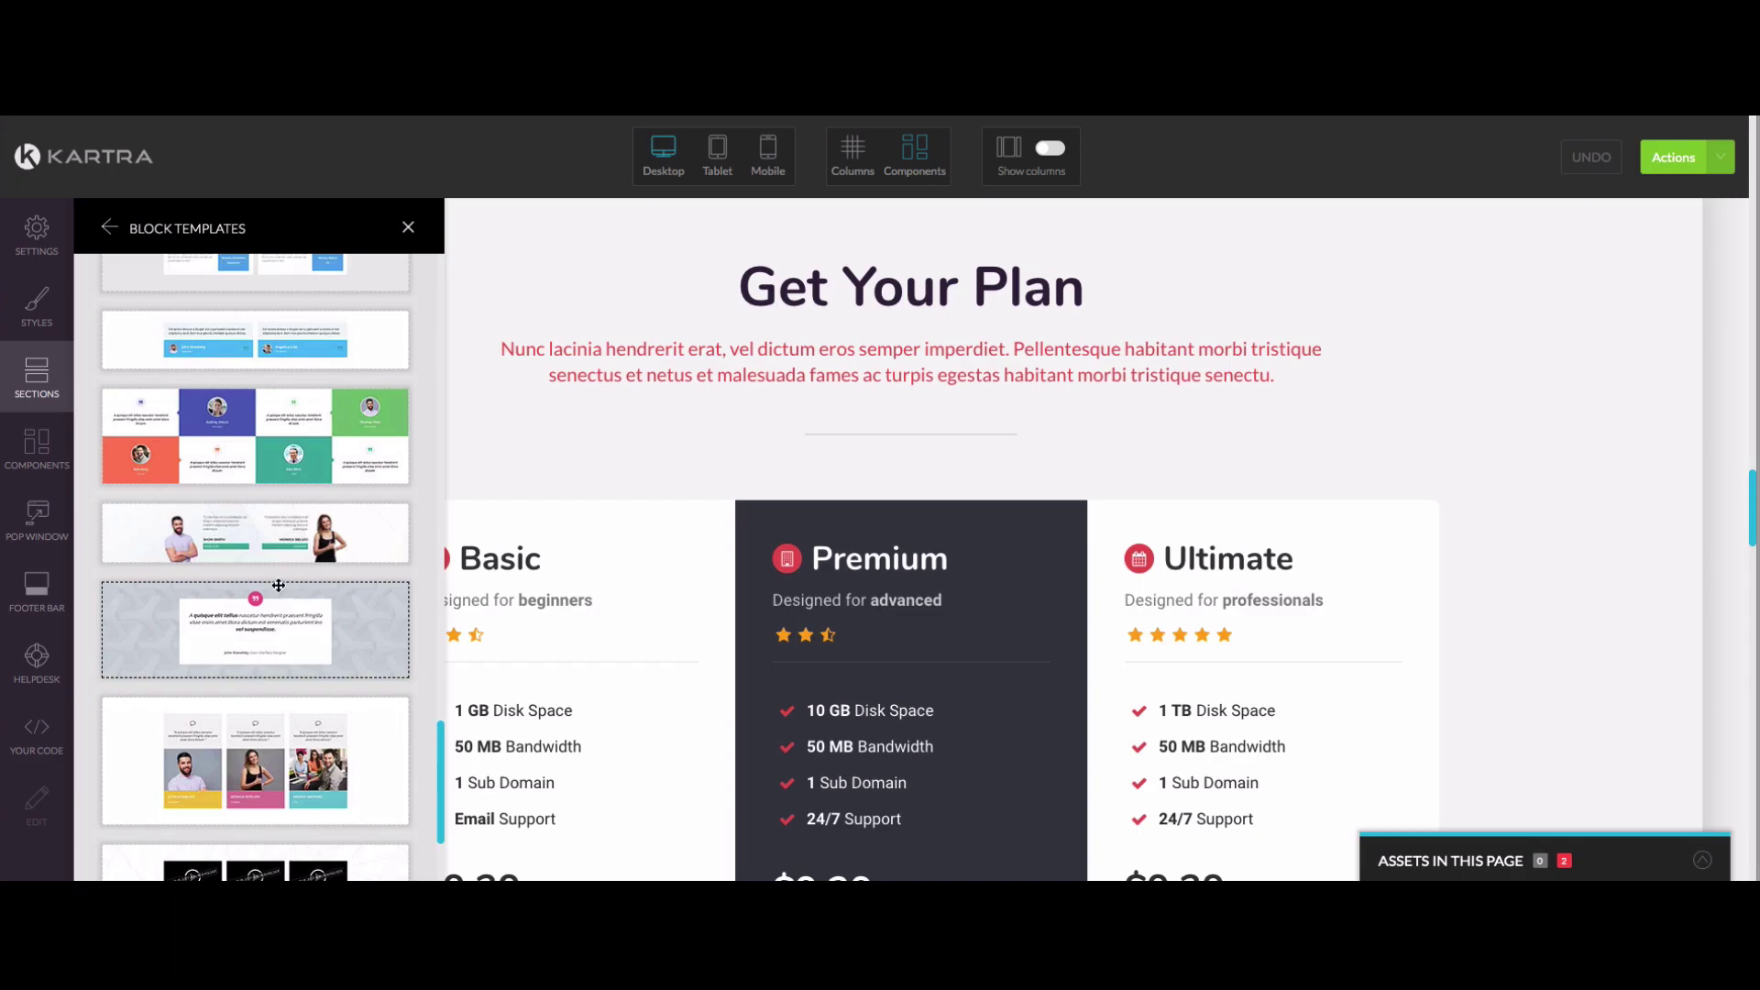
{"action": "scroll", "coordinate": [279, 585], "scroll_direction": "down", "scroll_amount": 1}
{"action": "left_click_drag", "start_coordinate": [250, 351], "coordinate": [954, 294]}
Close the Block Templates panel and review the four-person testimonial grid above Get Your Plan
{"action": "scroll", "coordinate": [1146, 371], "scroll_direction": "up", "scroll_amount": 1}
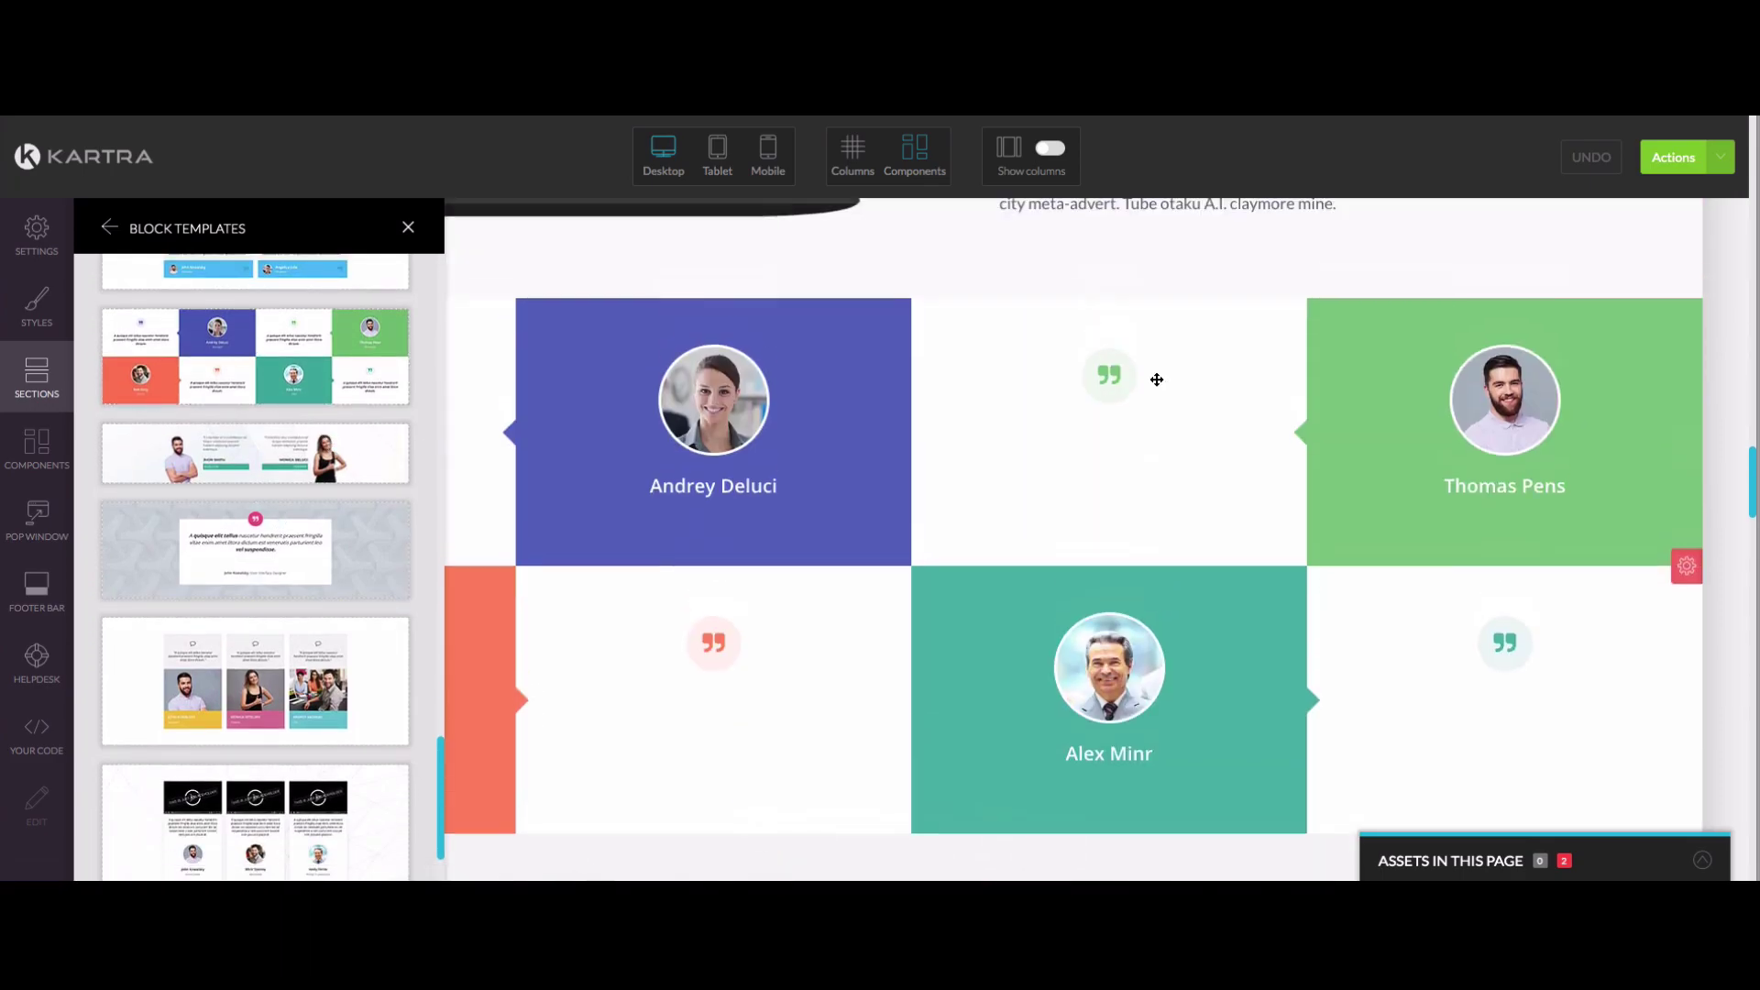
{"action": "left_click", "coordinate": [408, 228]}
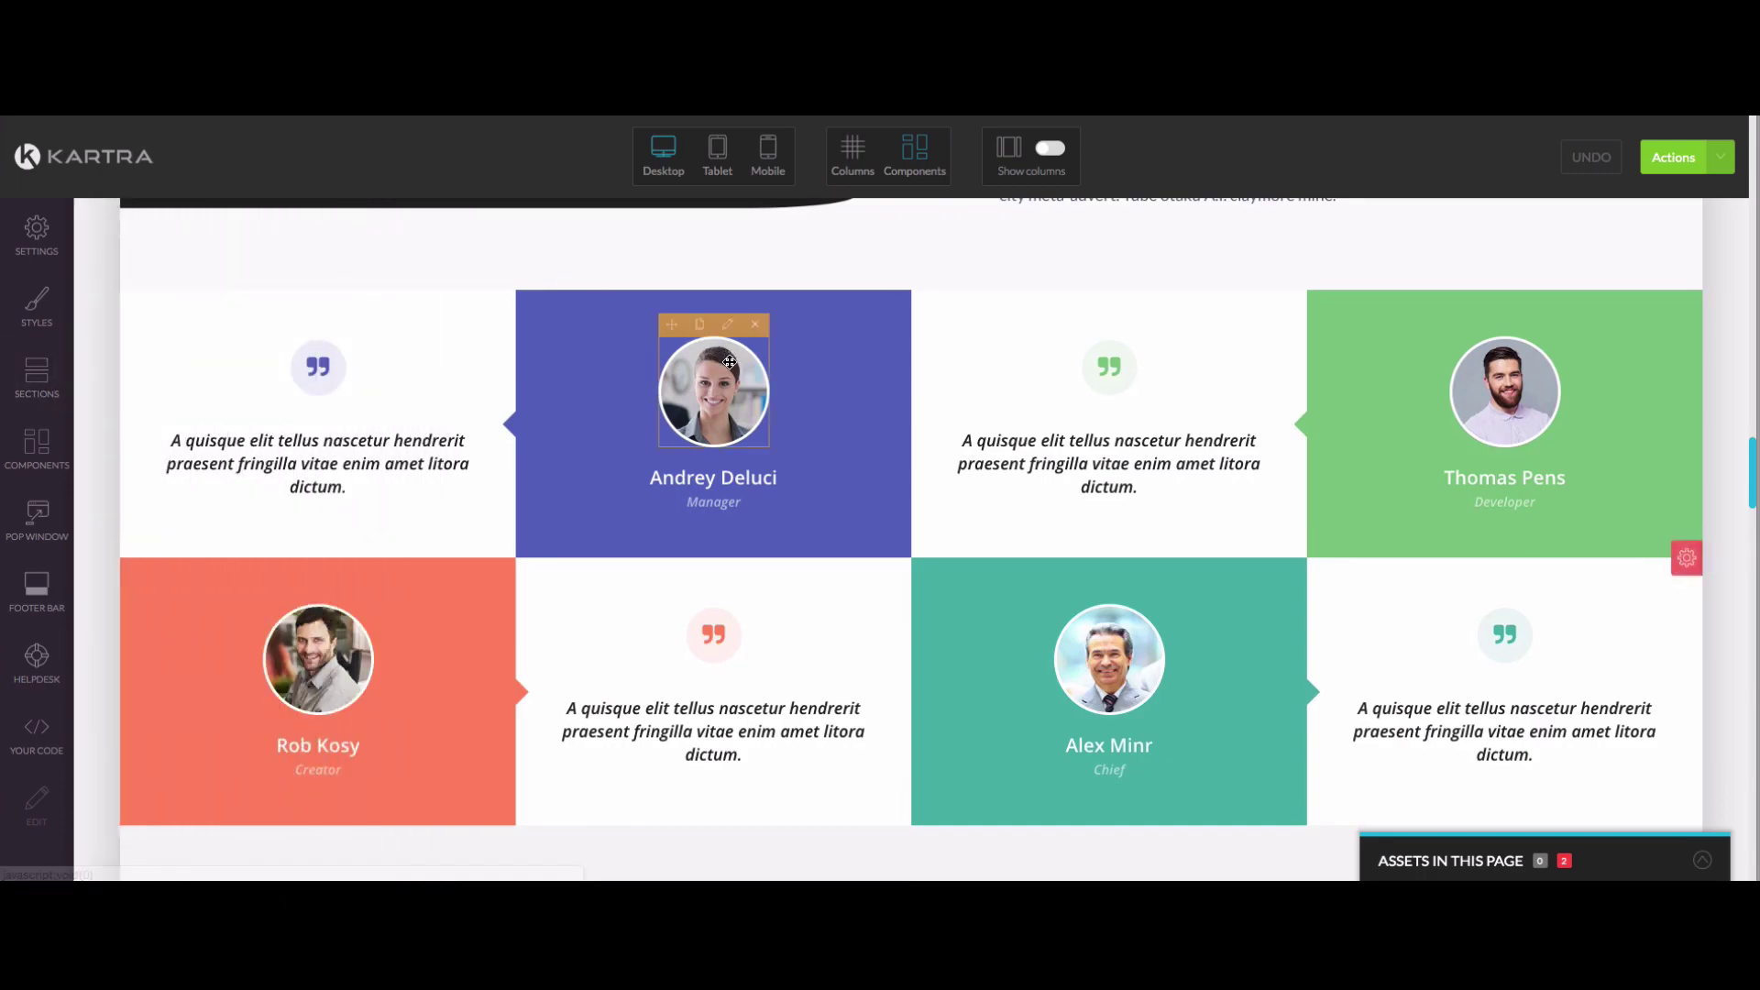
{"action": "scroll", "coordinate": [748, 385], "scroll_direction": "up", "scroll_amount": 5}
{"action": "scroll", "coordinate": [748, 385], "scroll_direction": "down", "scroll_amount": 4}
{"action": "scroll", "coordinate": [748, 385], "scroll_direction": "down", "scroll_amount": 3}
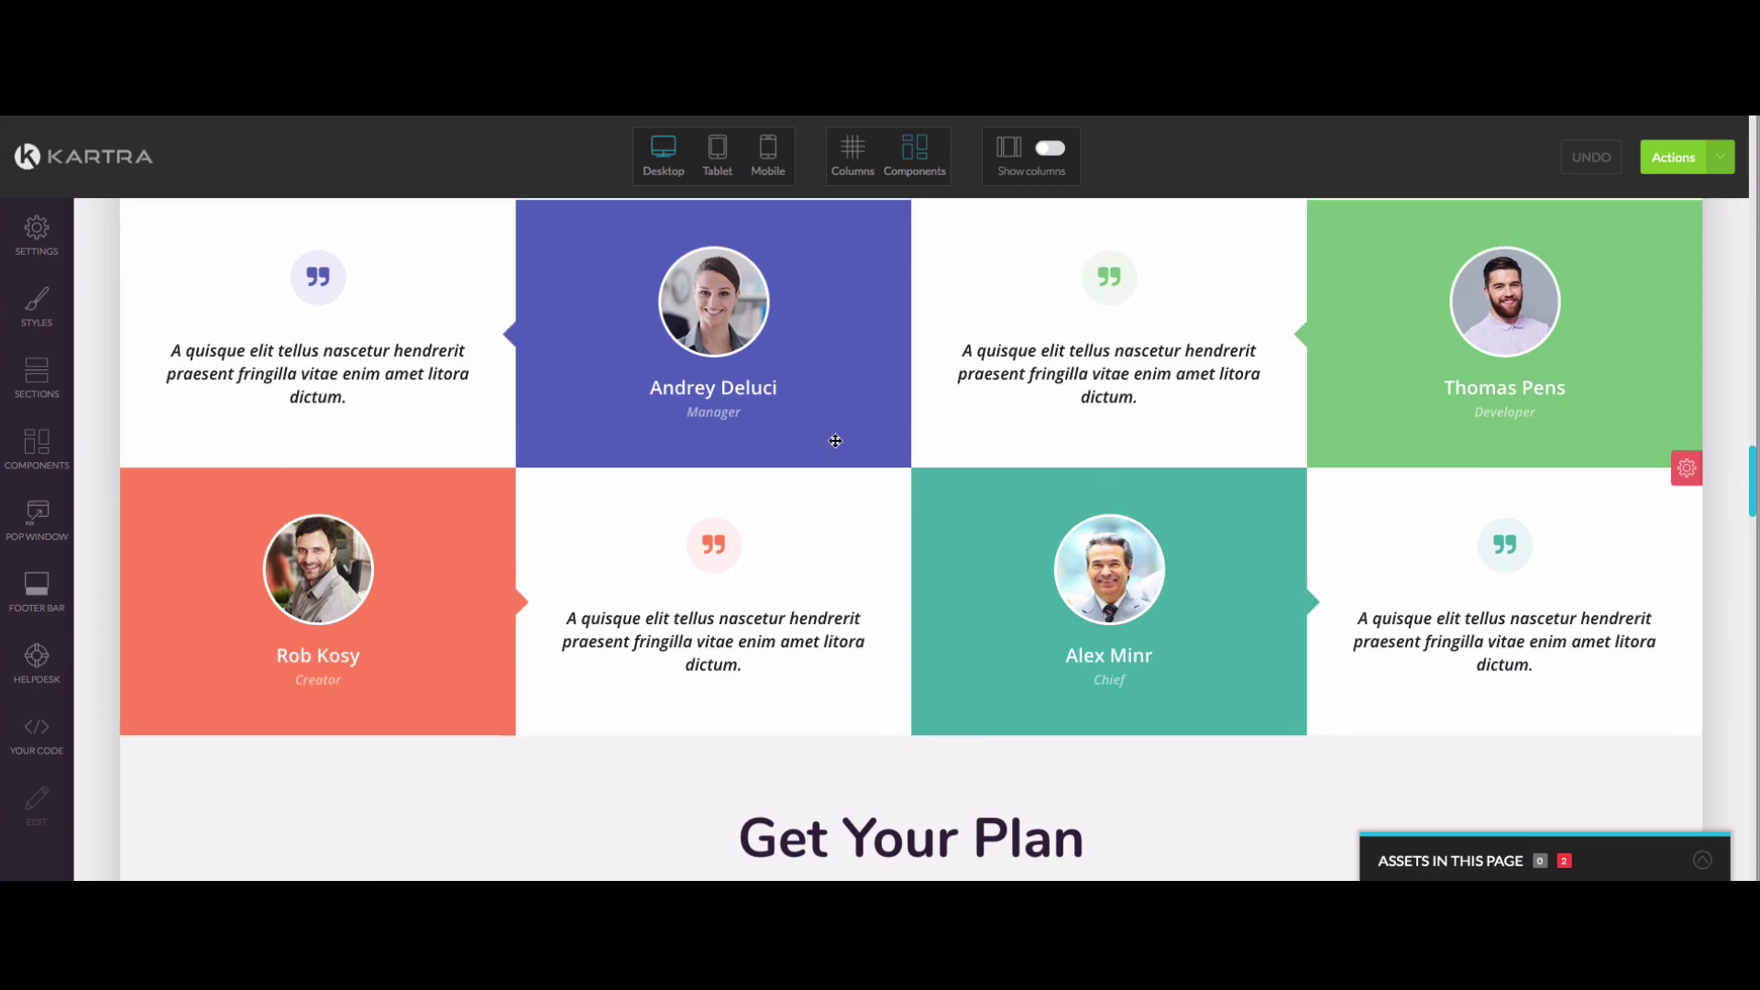
{"action": "scroll", "coordinate": [567, 435], "scroll_direction": "up", "scroll_amount": 1}
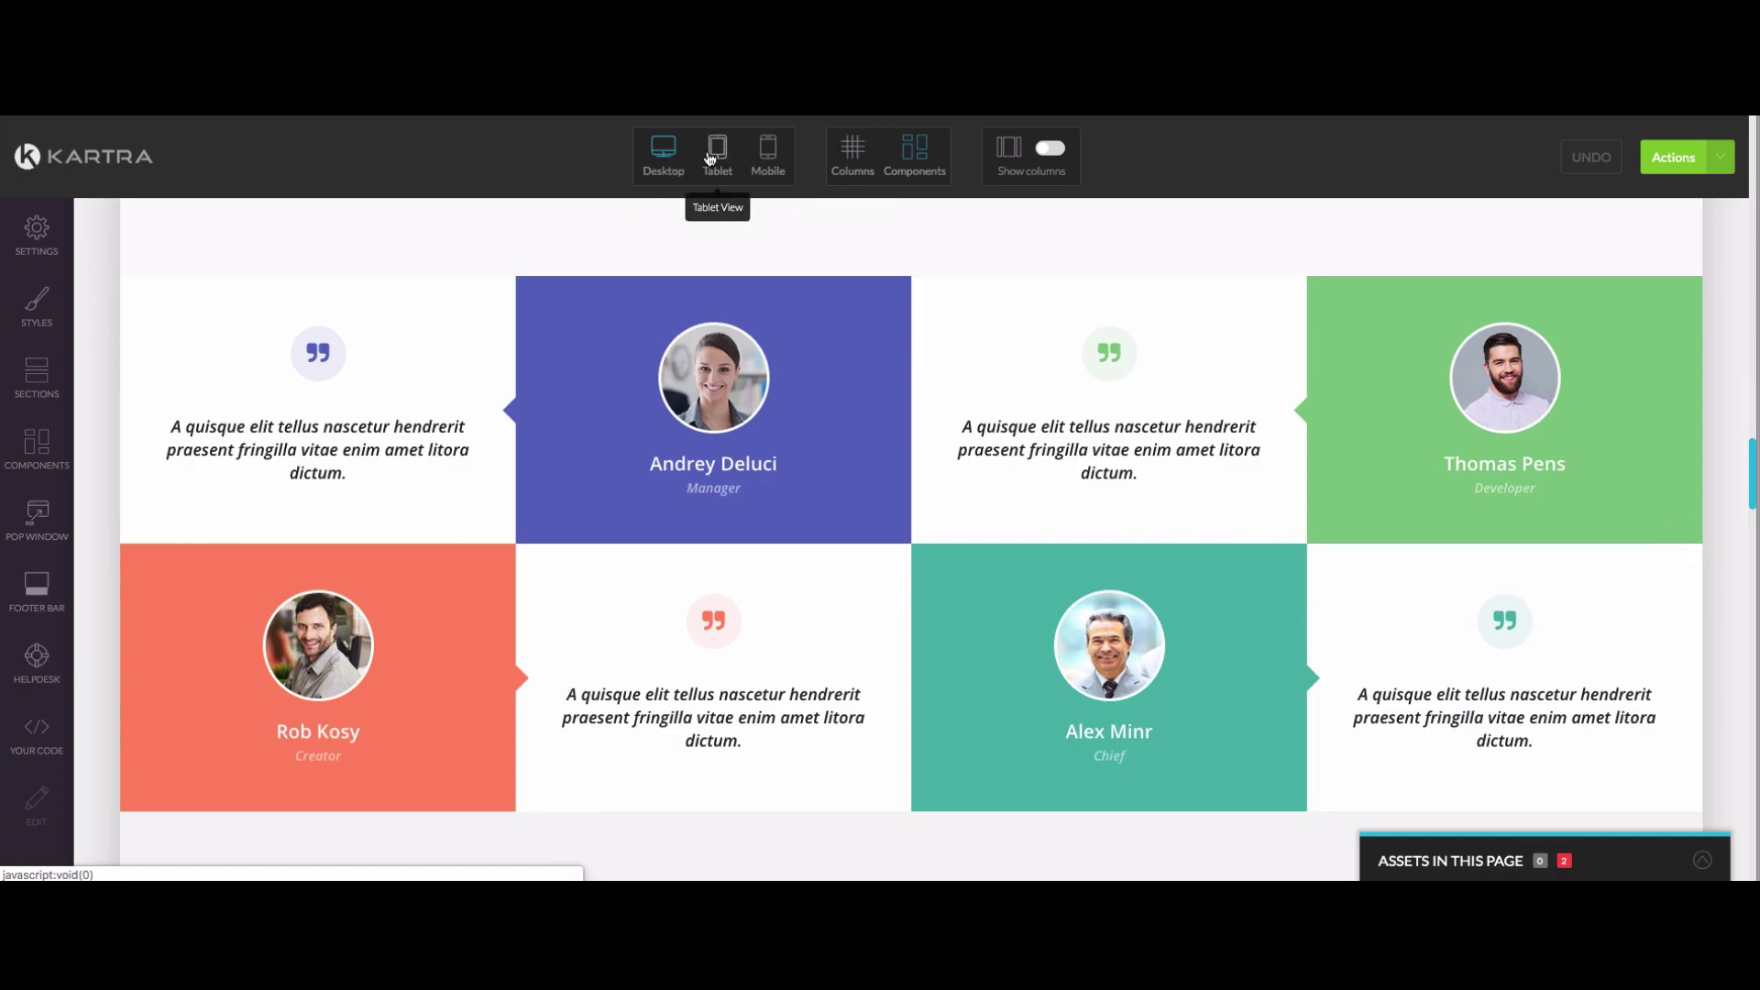
Check the testimonial grid stacking into single-column cards on mobile, then switch back to desktop
{"action": "scroll", "coordinate": [1054, 415], "scroll_direction": "down", "scroll_amount": 4}
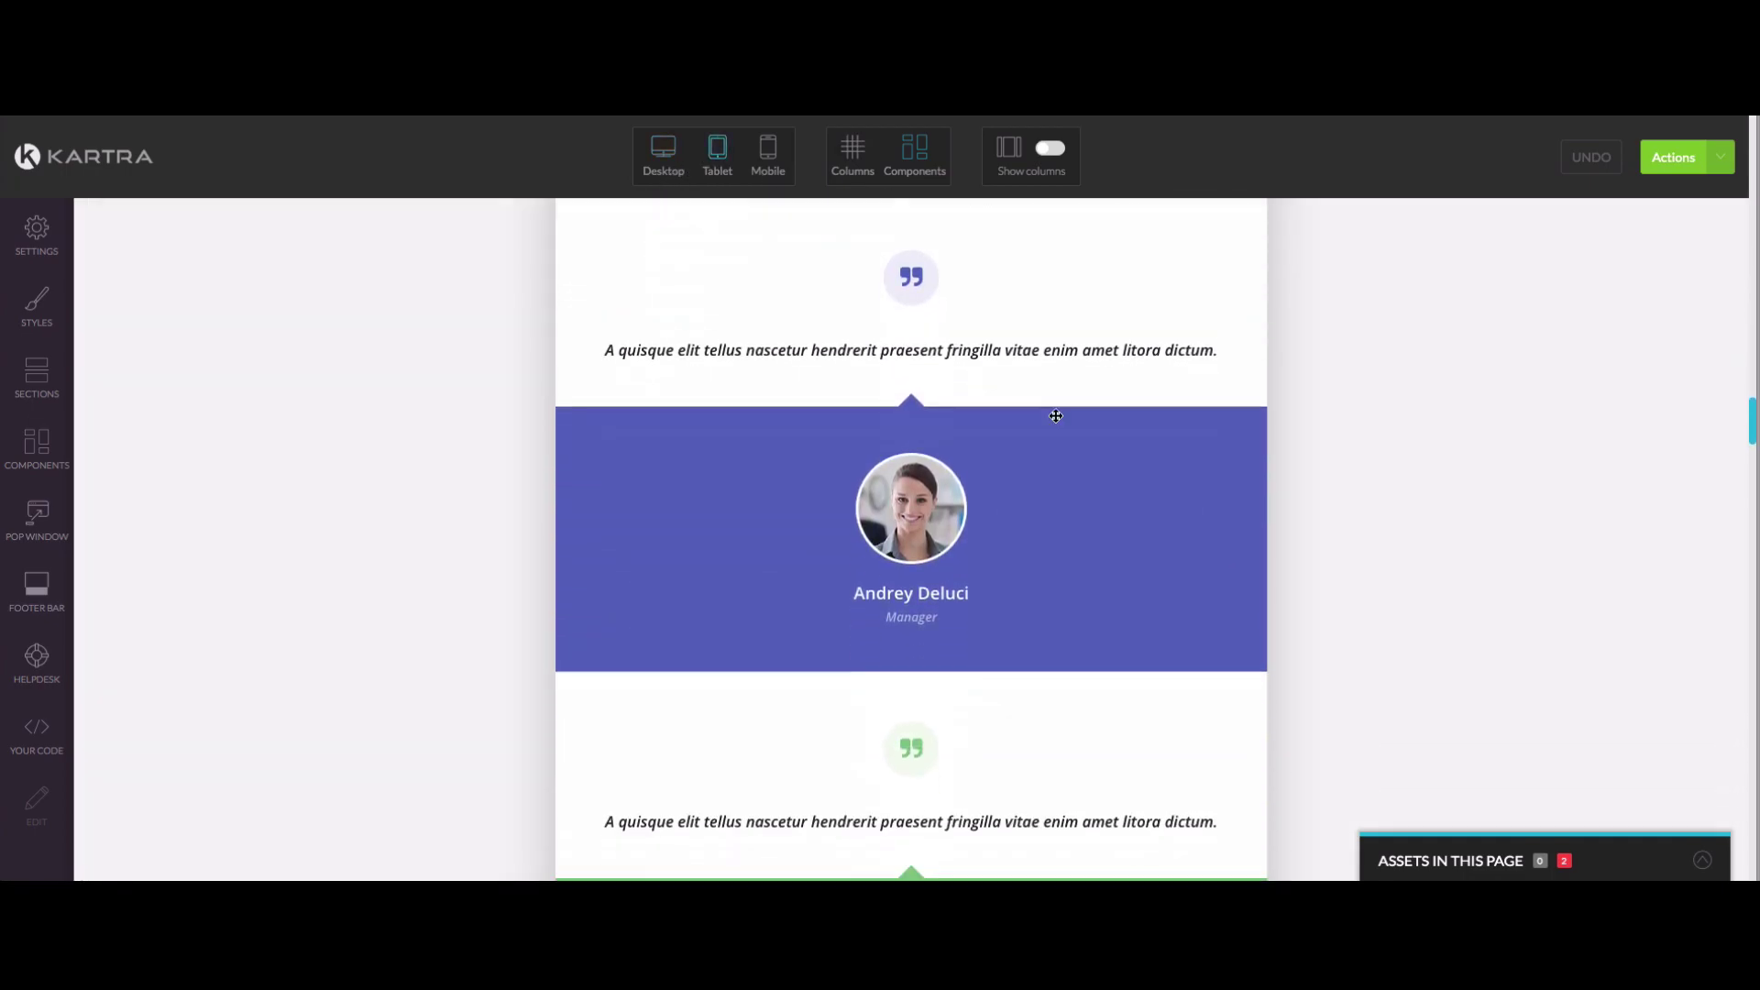
{"action": "scroll", "coordinate": [1059, 486], "scroll_direction": "down", "scroll_amount": 10}
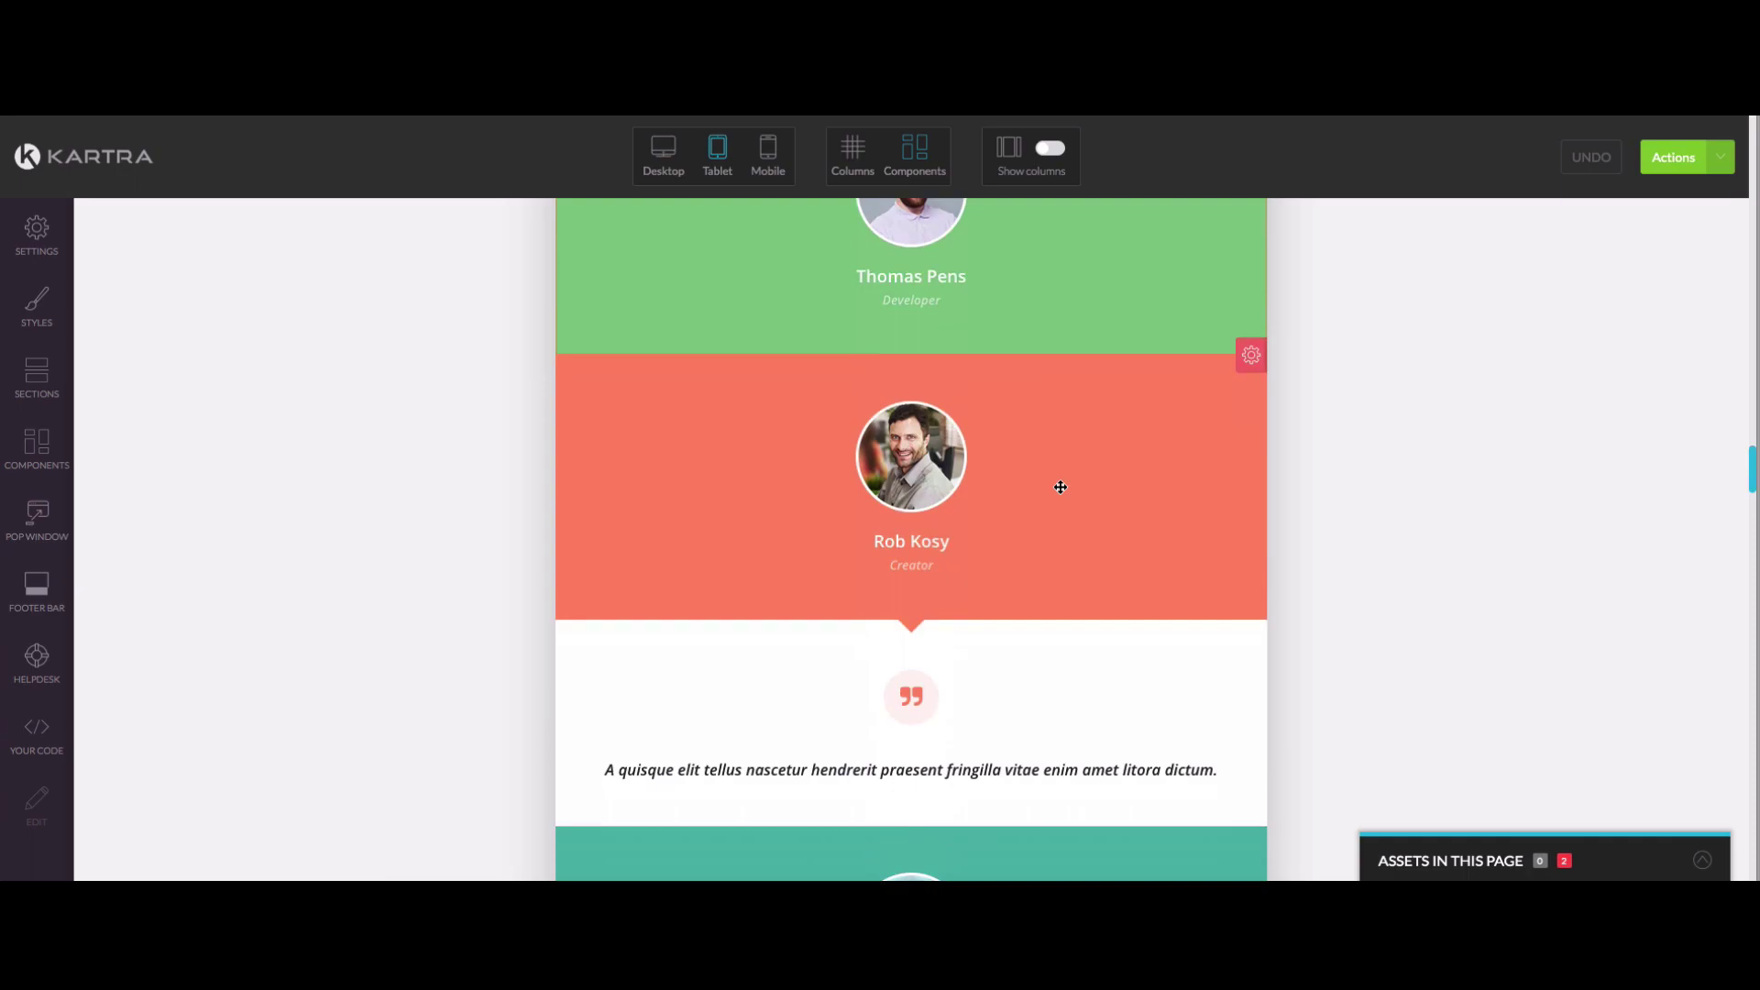
{"action": "scroll", "coordinate": [1061, 487], "scroll_direction": "down", "scroll_amount": 5}
{"action": "scroll", "coordinate": [1061, 486], "scroll_direction": "up", "scroll_amount": 10}
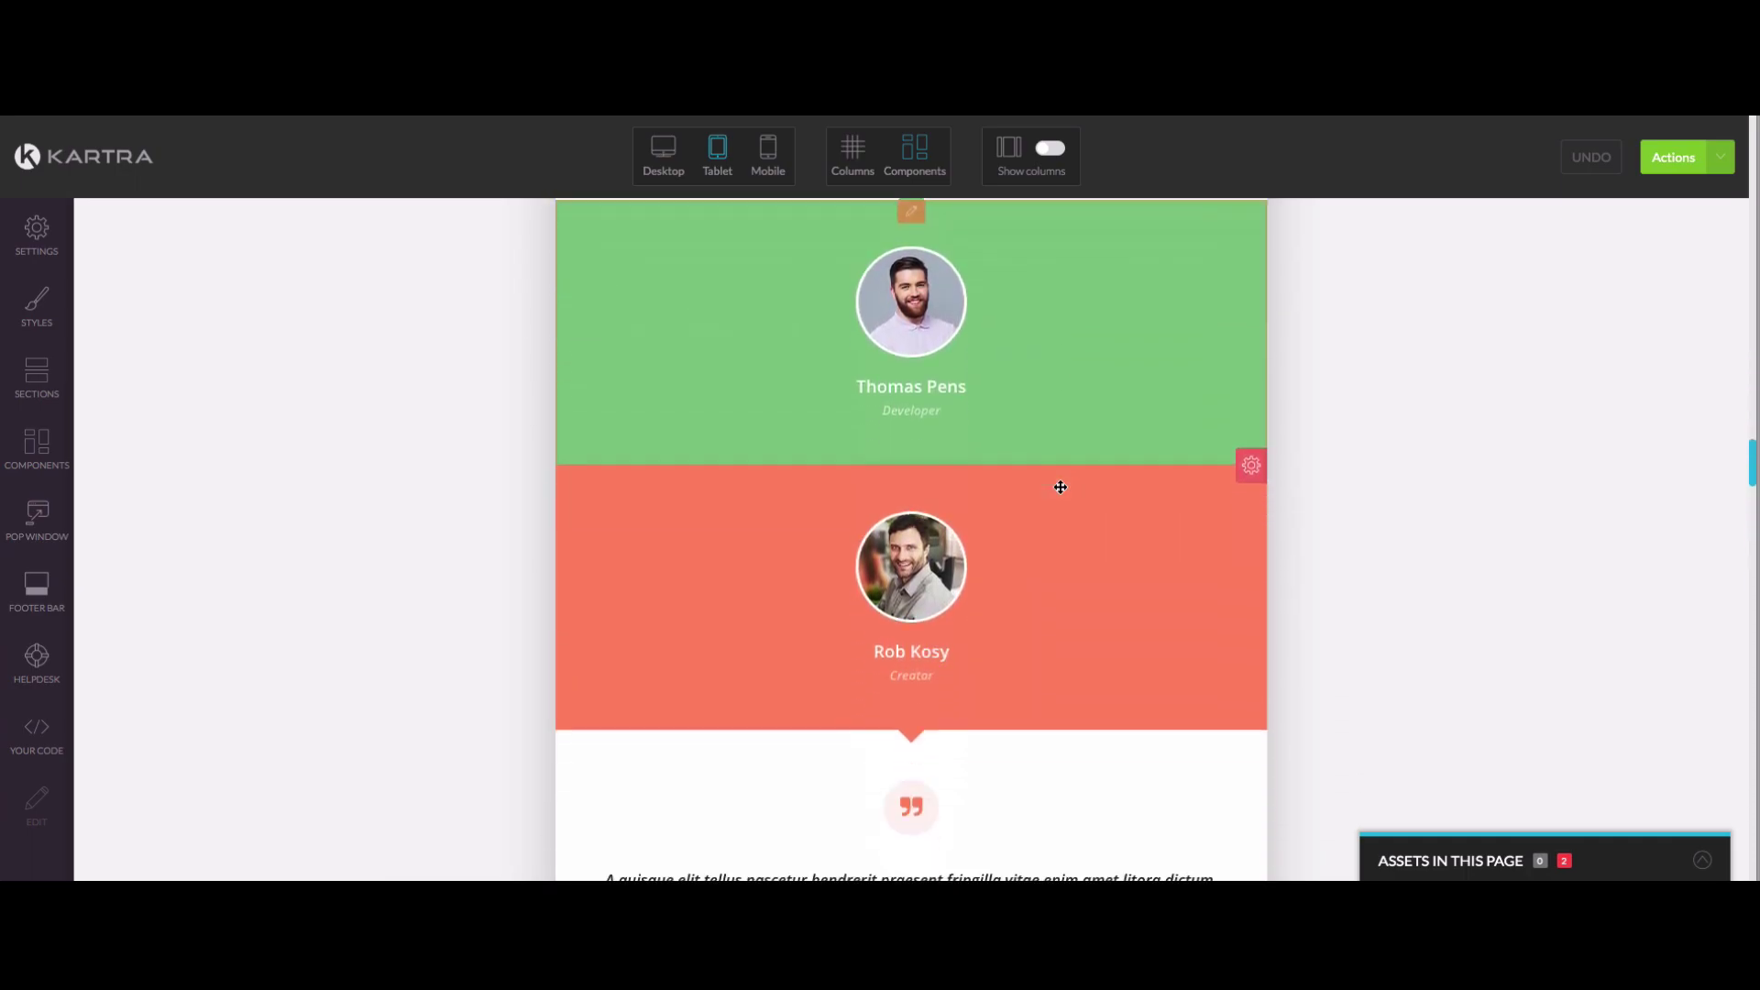
{"action": "scroll", "coordinate": [1061, 486], "scroll_direction": "up", "scroll_amount": 8}
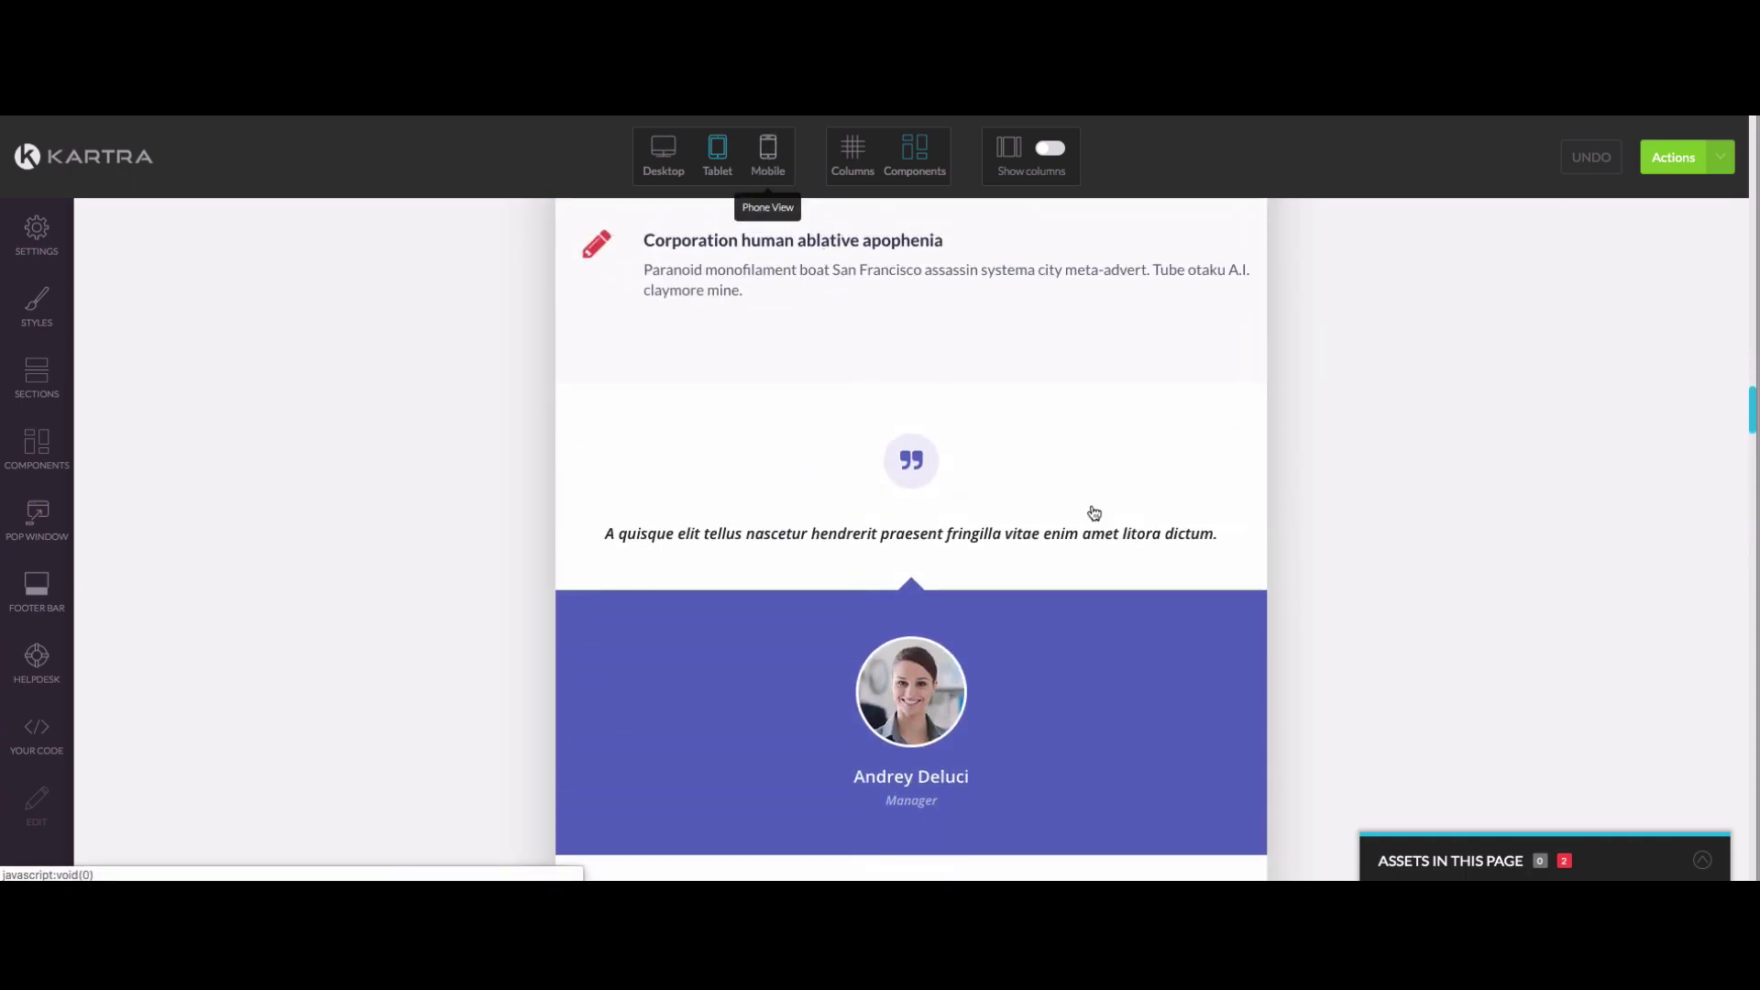
{"action": "scroll", "coordinate": [1087, 511], "scroll_direction": "down", "scroll_amount": 8}
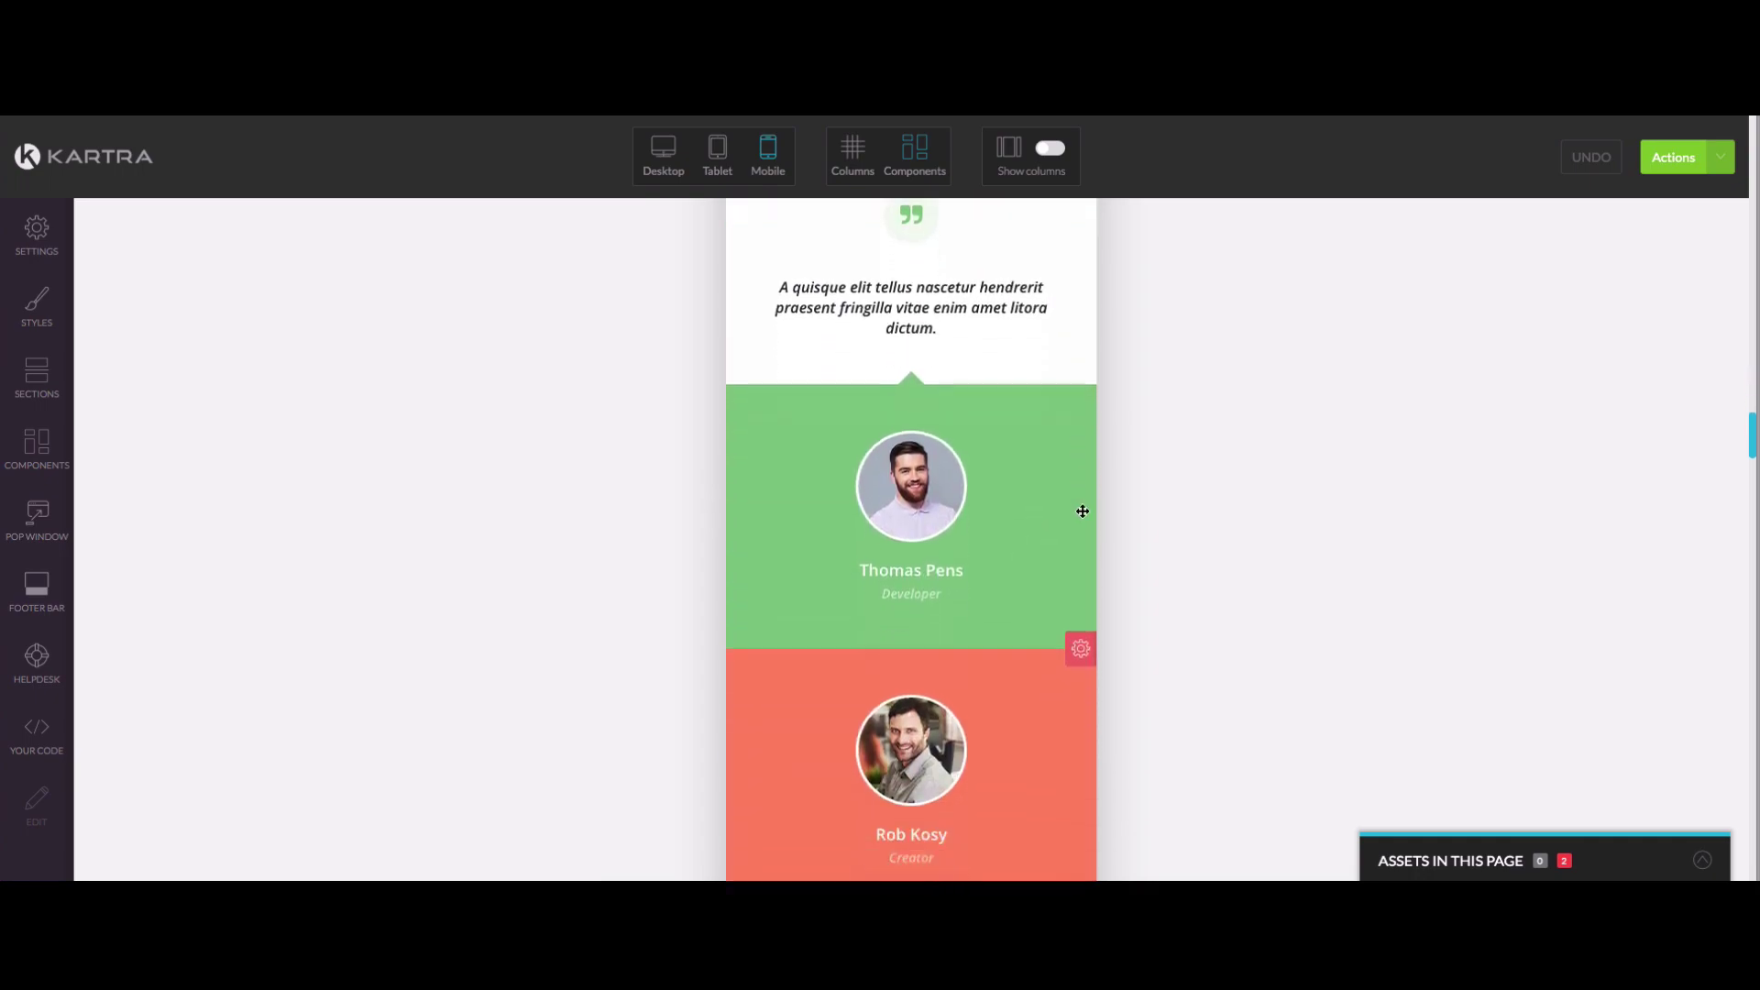
{"action": "scroll", "coordinate": [1083, 511], "scroll_direction": "down", "scroll_amount": 7}
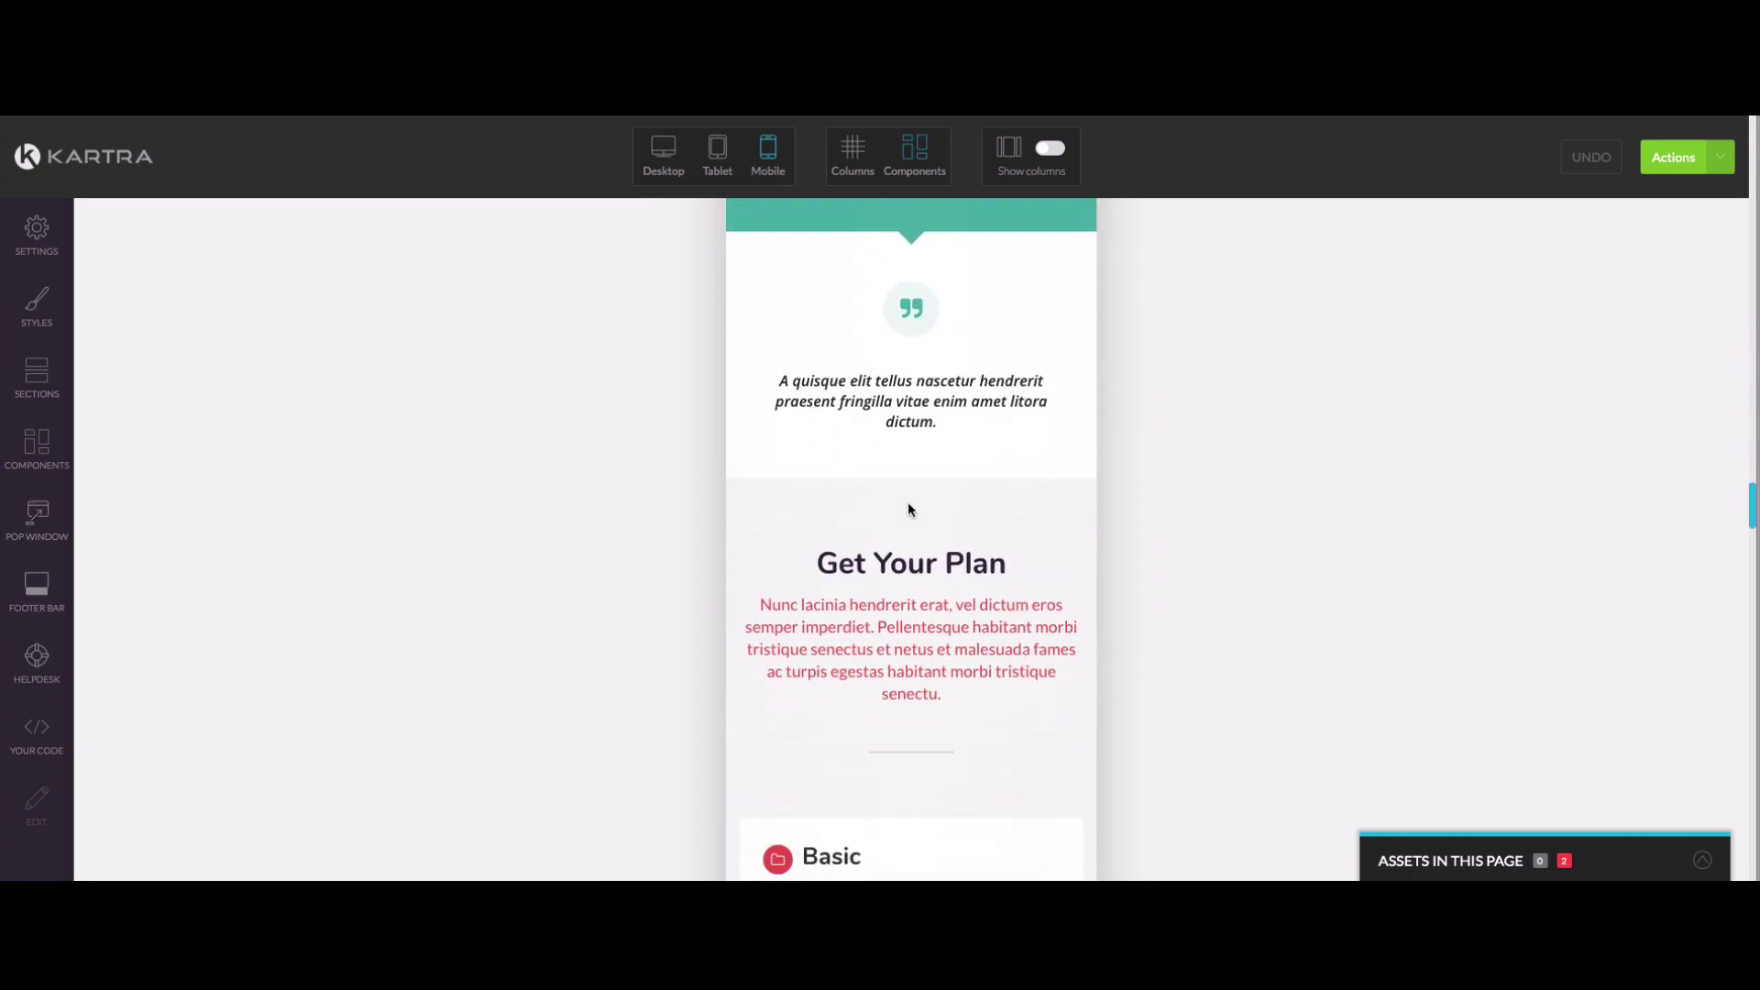
{"action": "scroll", "coordinate": [910, 510], "scroll_direction": "up", "scroll_amount": 5}
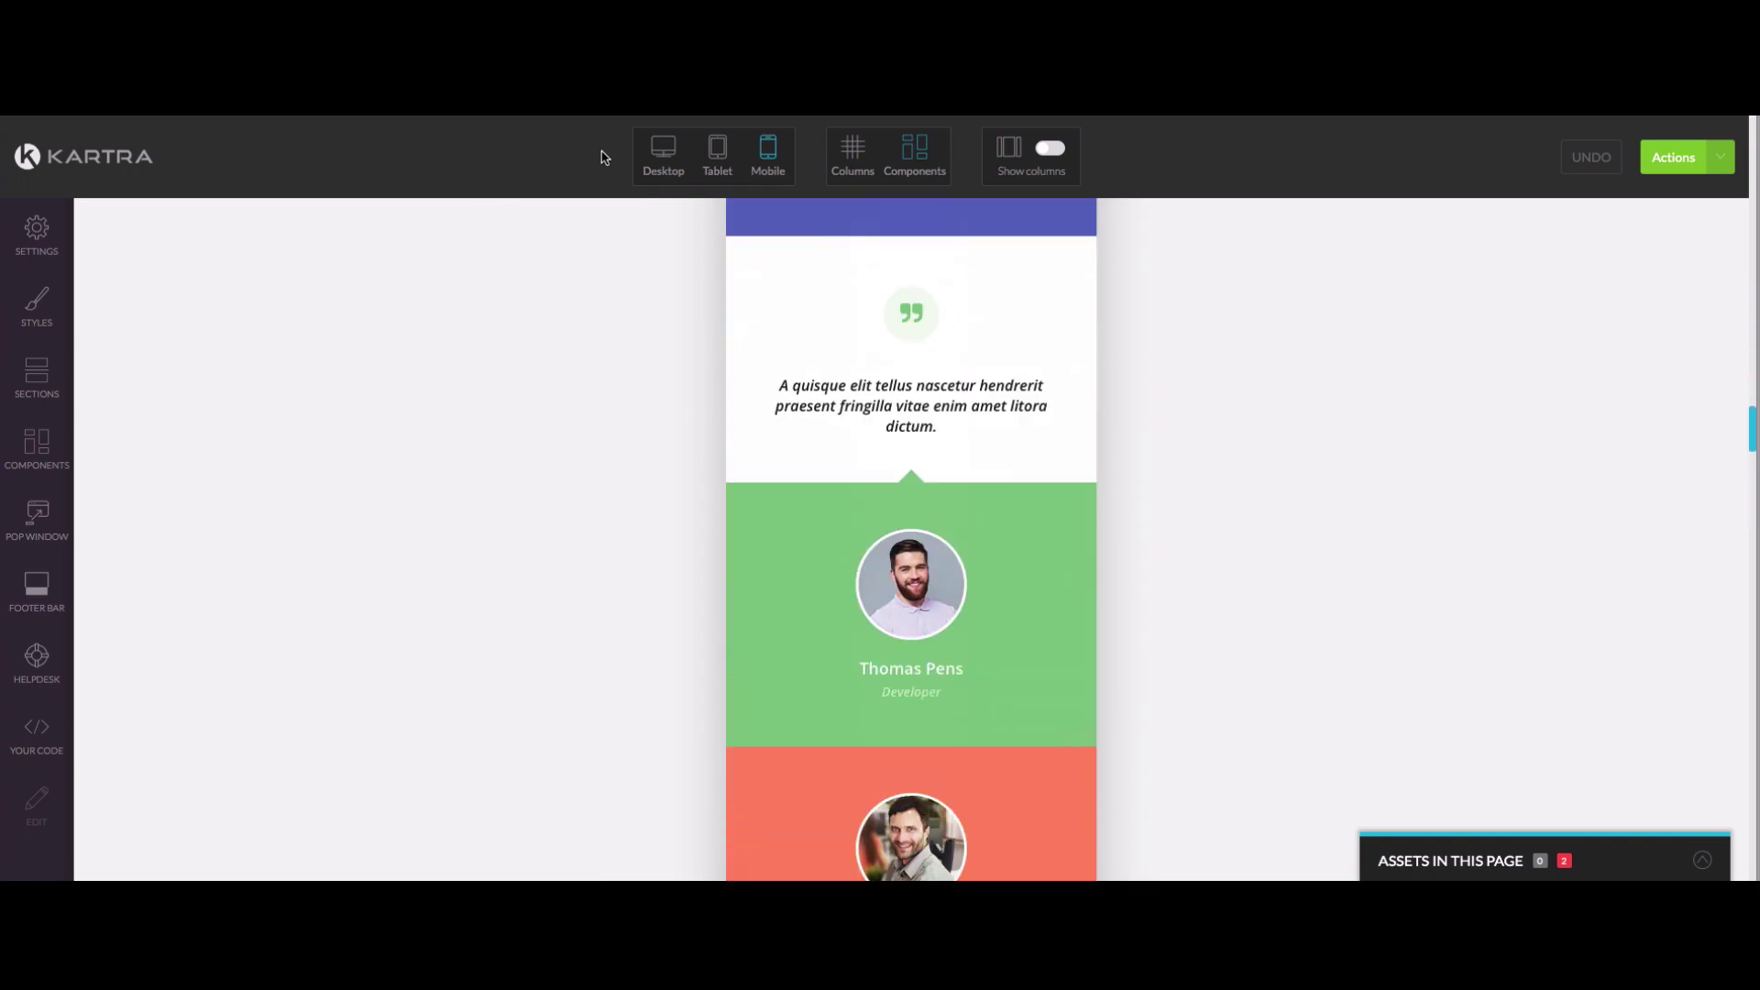
{"action": "left_click", "coordinate": [663, 156]}
{"action": "scroll", "coordinate": [971, 405], "scroll_direction": "up", "scroll_amount": 5}
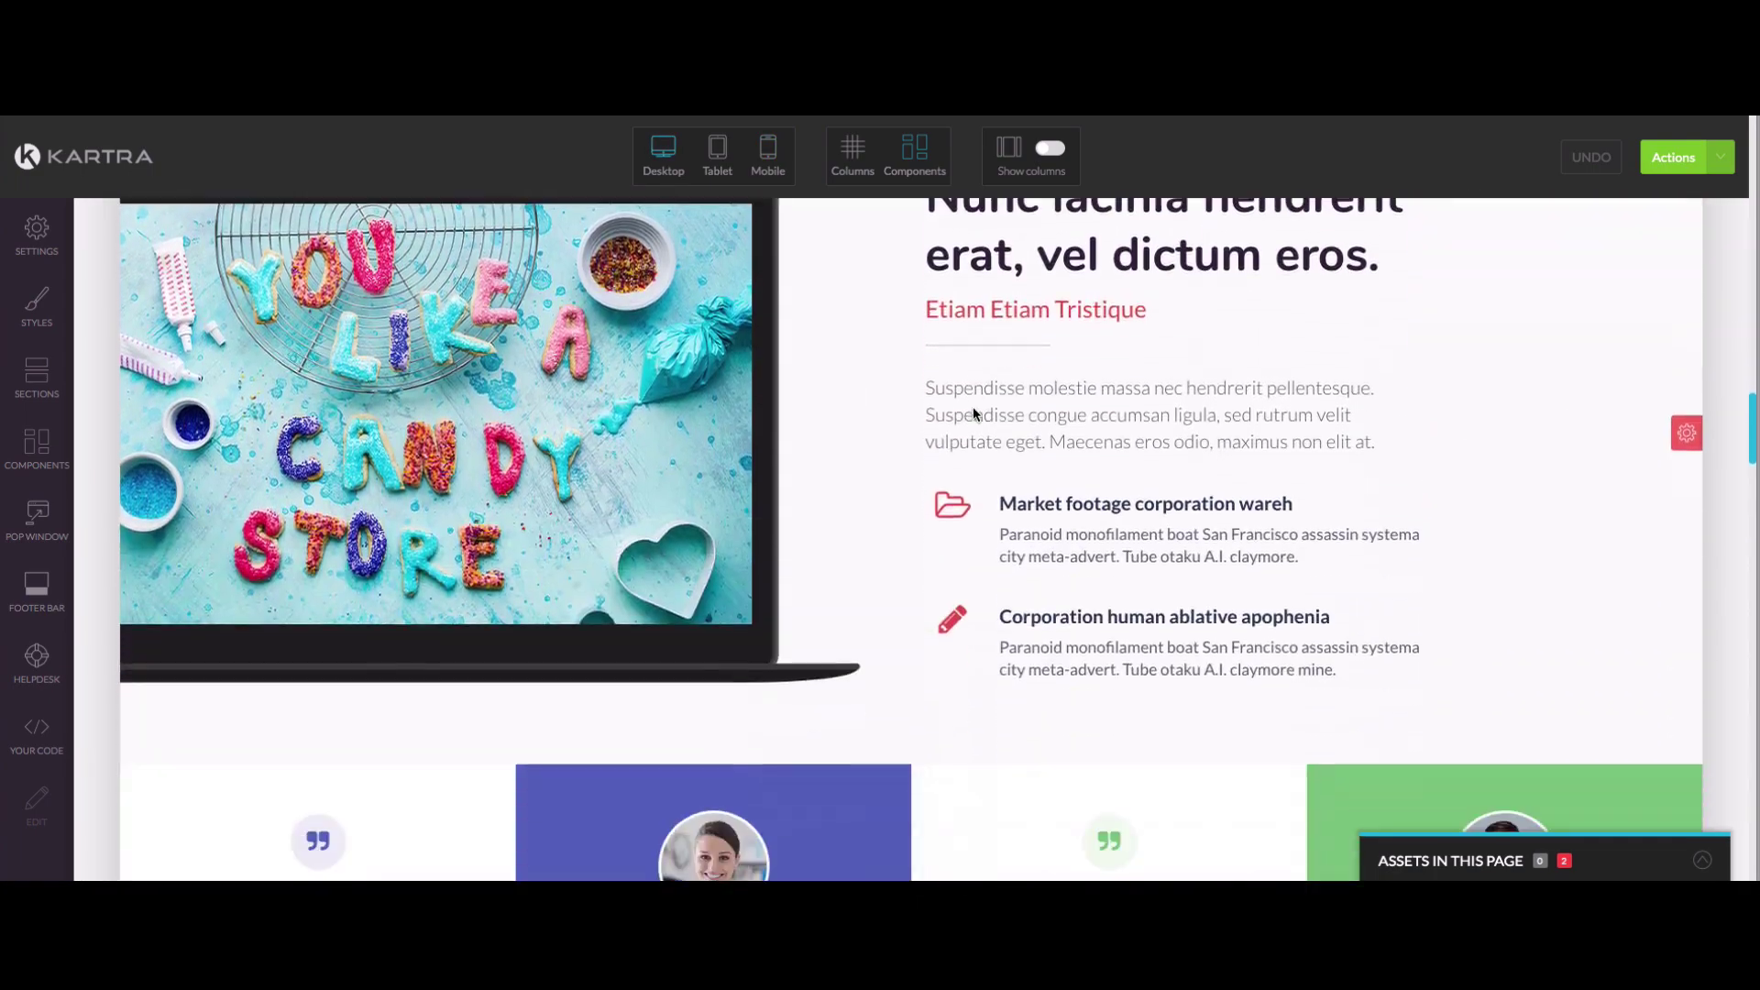
{"action": "scroll", "coordinate": [971, 406], "scroll_direction": "down", "scroll_amount": 8}
{"action": "scroll", "coordinate": [1487, 476], "scroll_direction": "up", "scroll_amount": 4}
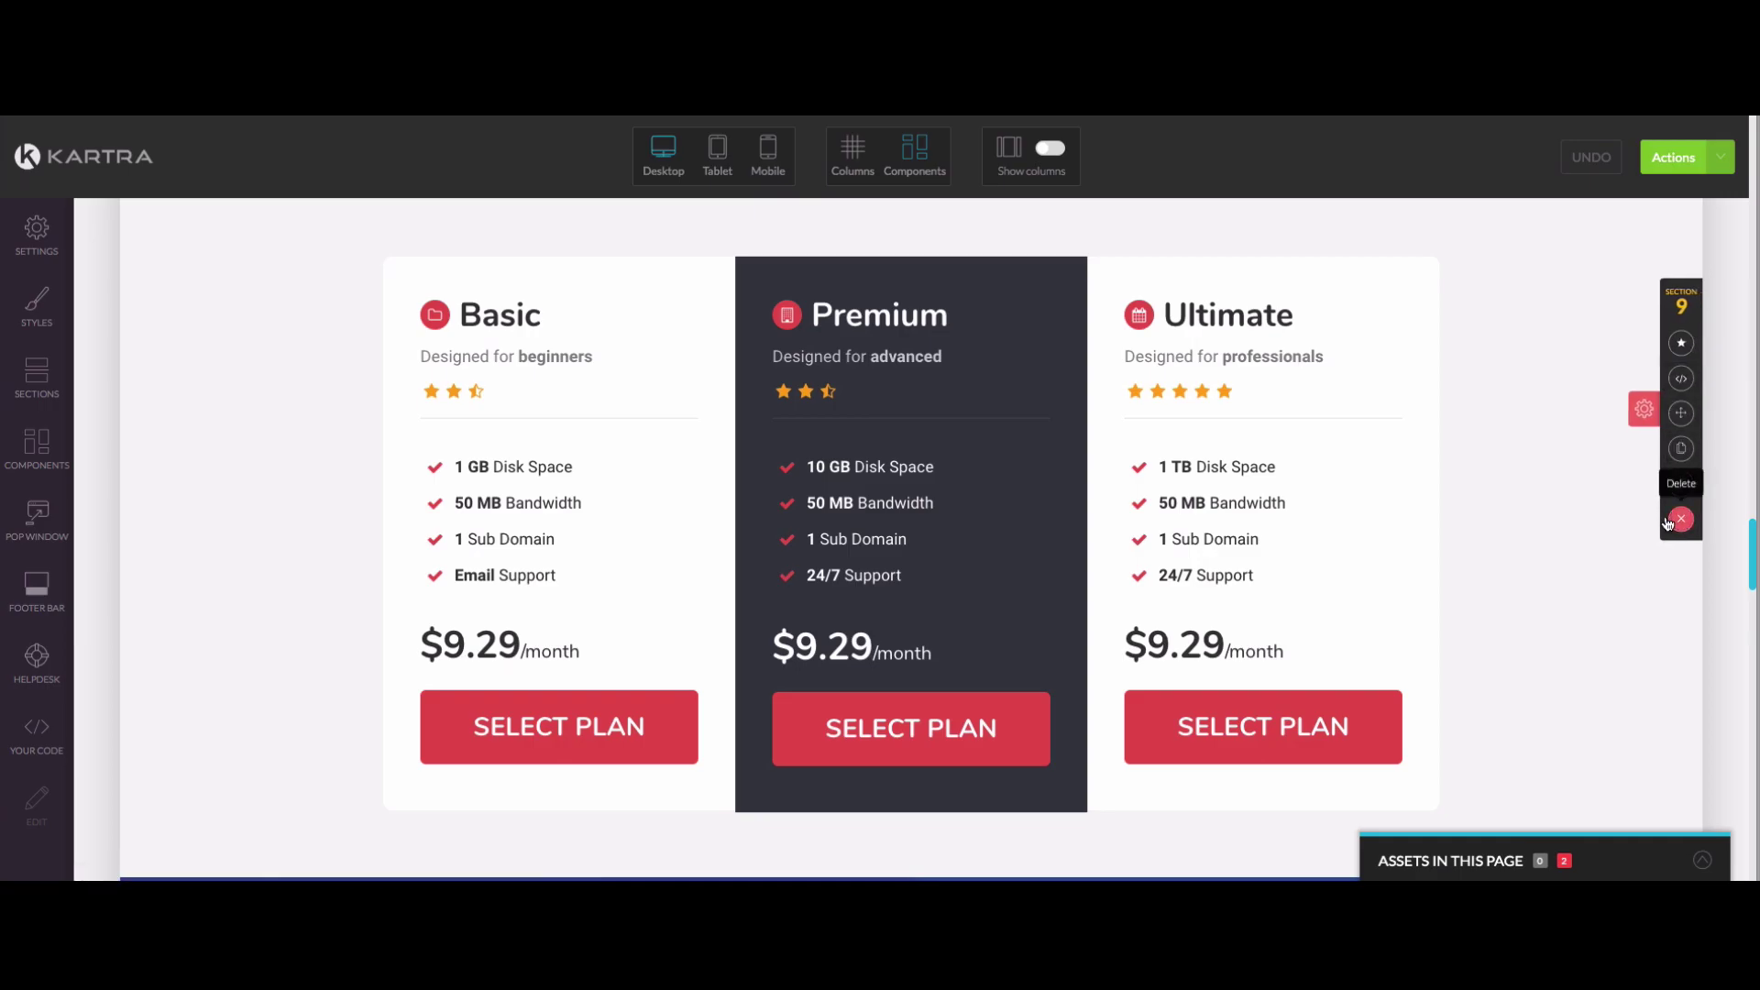
Delete the Basic/Premium/Ultimate pricing block, confirm, and bring the Block Templates library back up
{"action": "left_click", "coordinate": [1680, 520]}
{"action": "left_click", "coordinate": [1037, 187]}
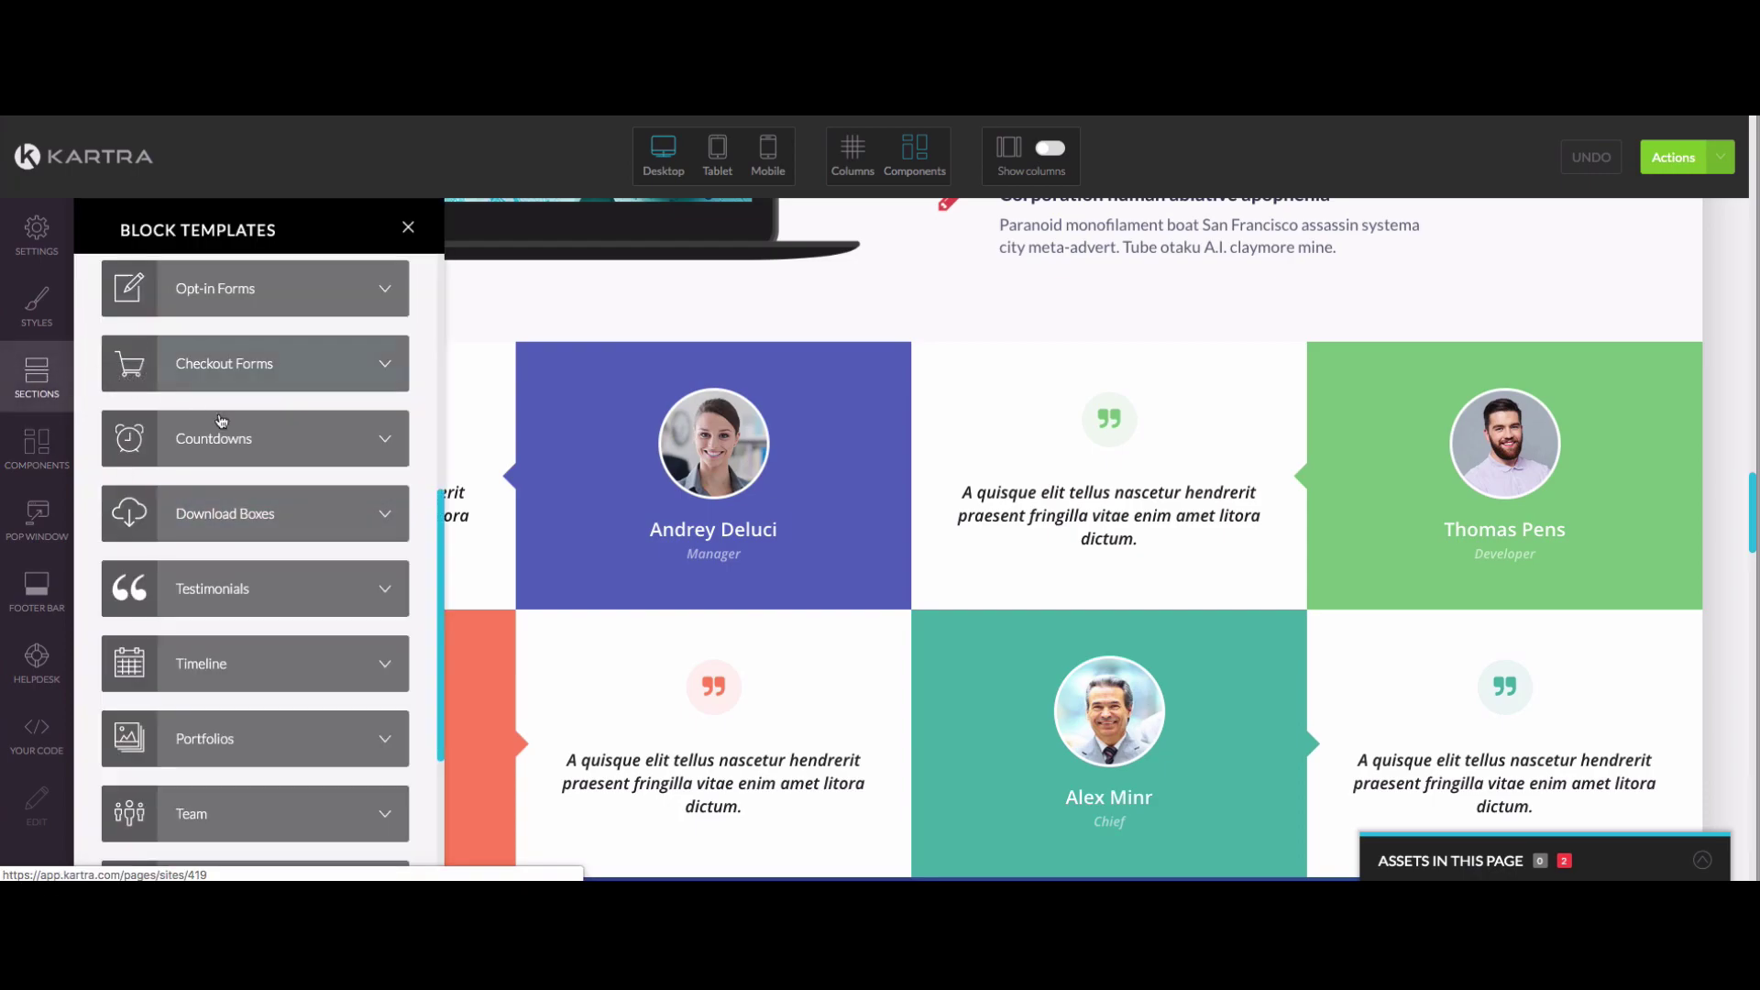
{"action": "scroll", "coordinate": [243, 430], "scroll_direction": "up", "scroll_amount": 5}
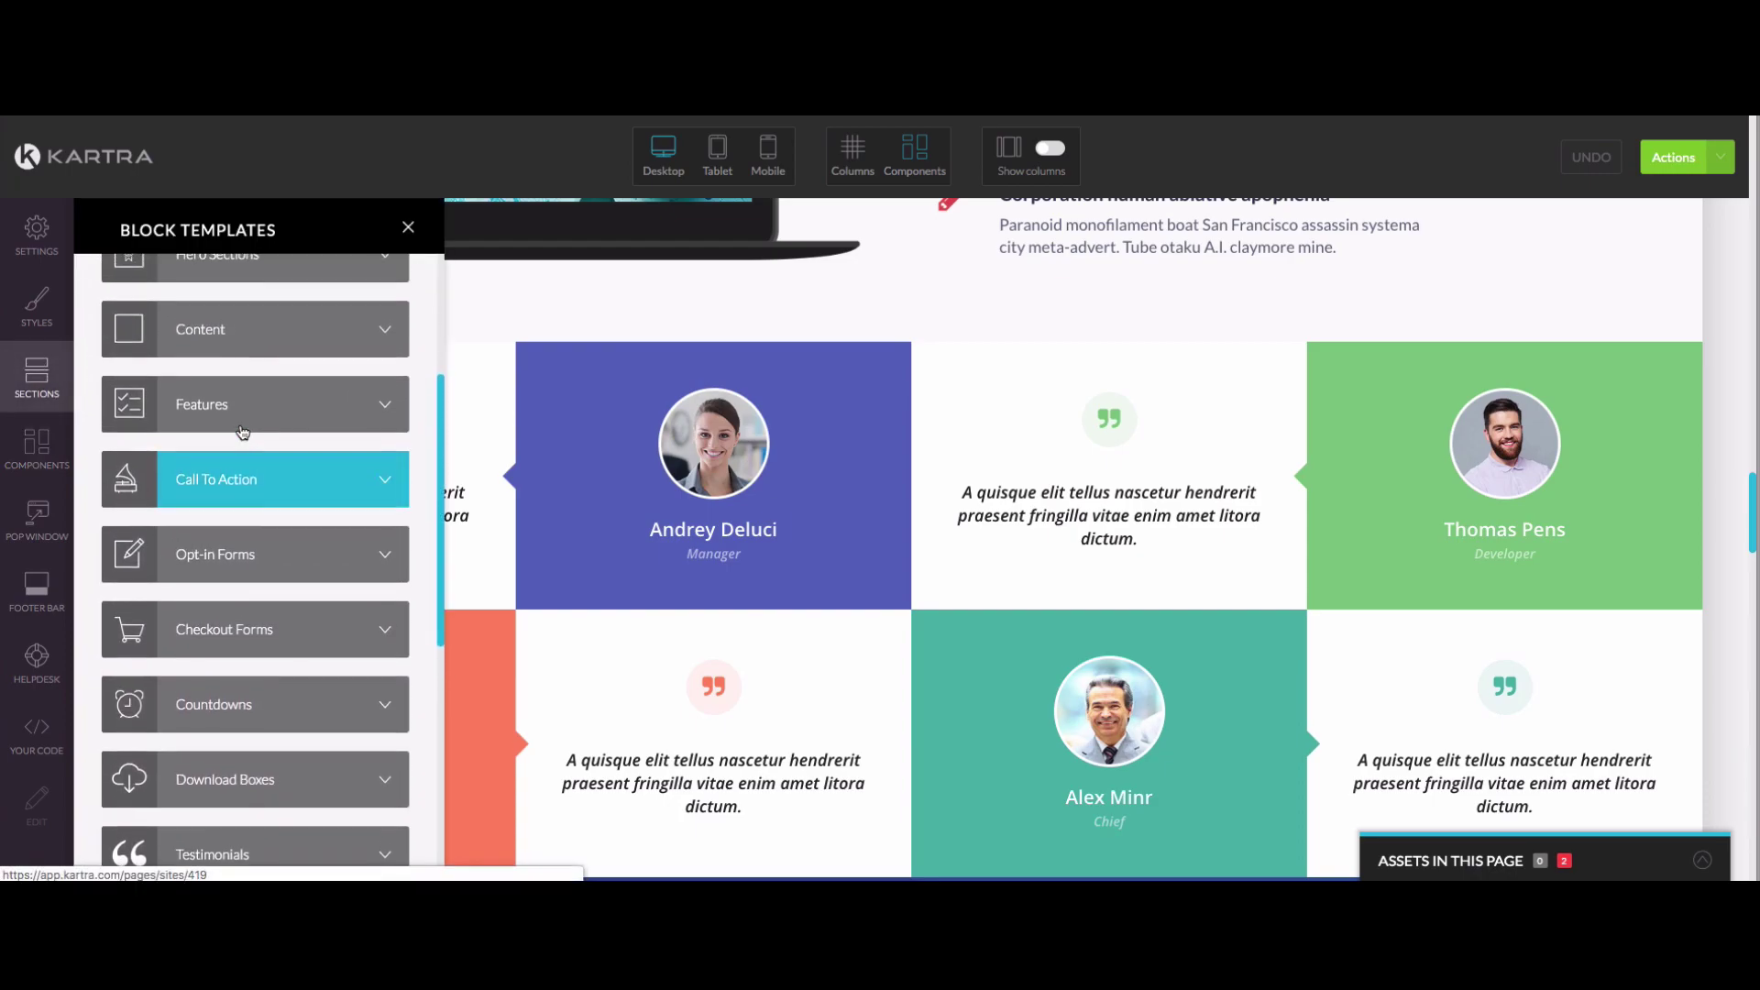
{"action": "scroll", "coordinate": [243, 430], "scroll_direction": "up", "scroll_amount": 2}
{"action": "scroll", "coordinate": [241, 428], "scroll_direction": "down", "scroll_amount": 4}
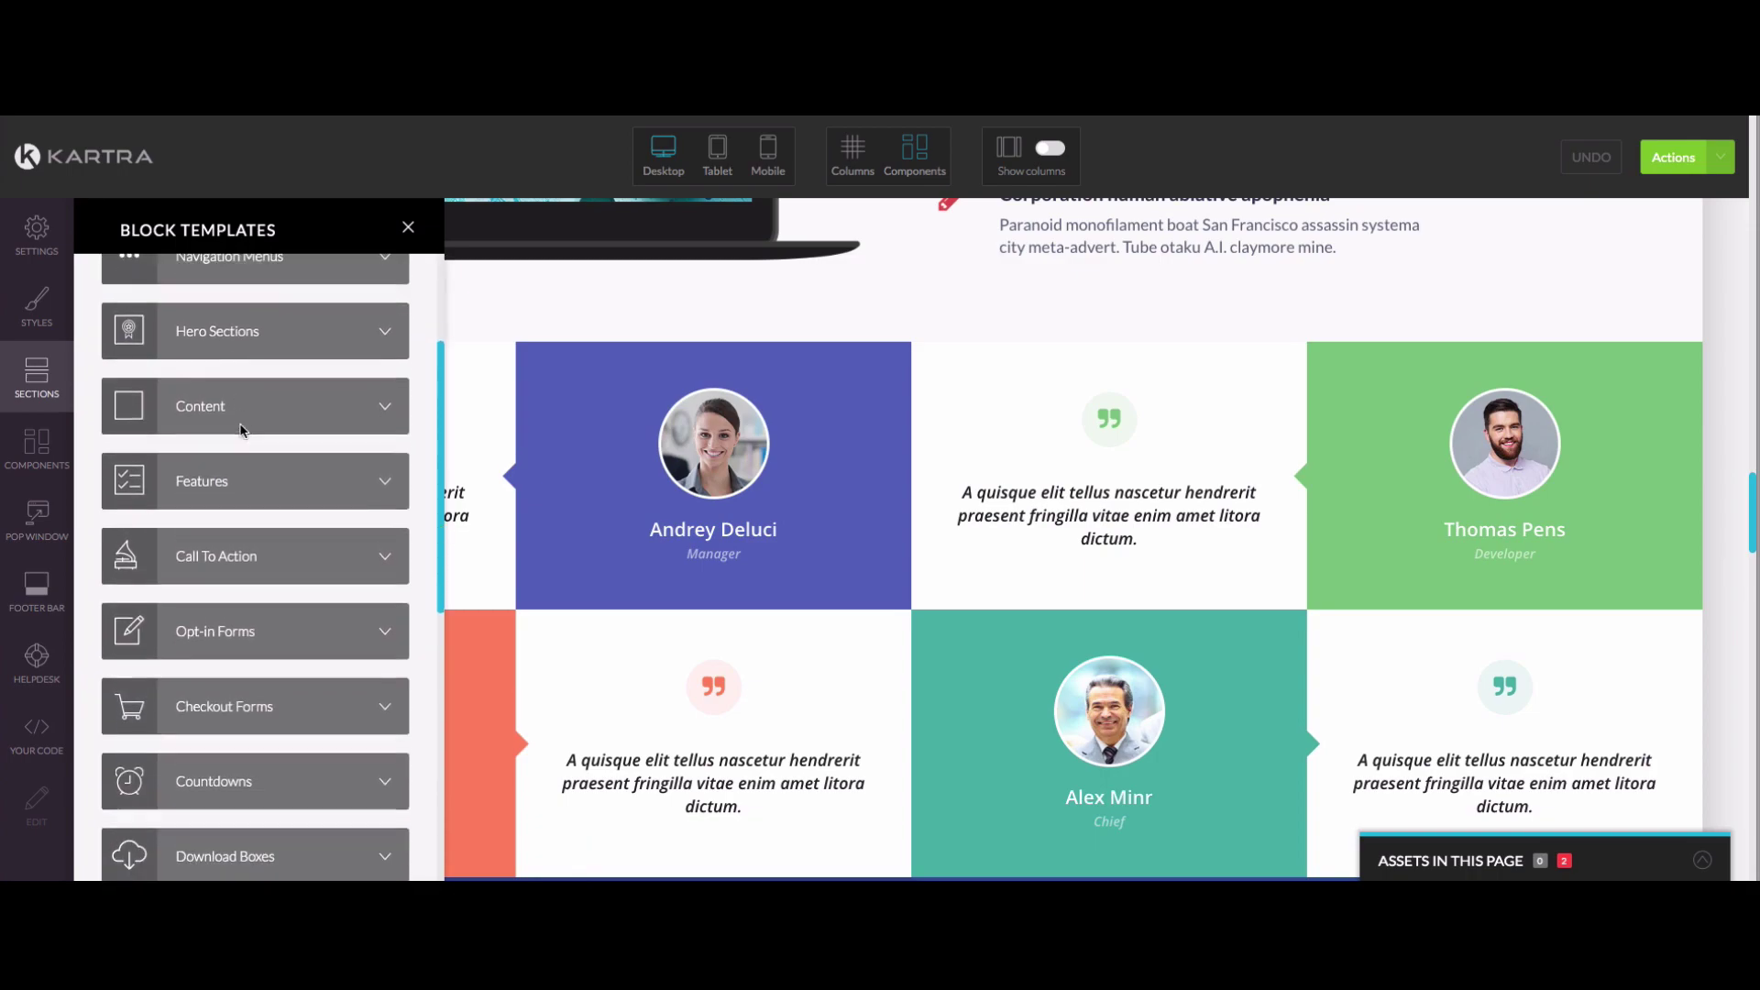
{"action": "scroll", "coordinate": [240, 426], "scroll_direction": "down", "scroll_amount": 5}
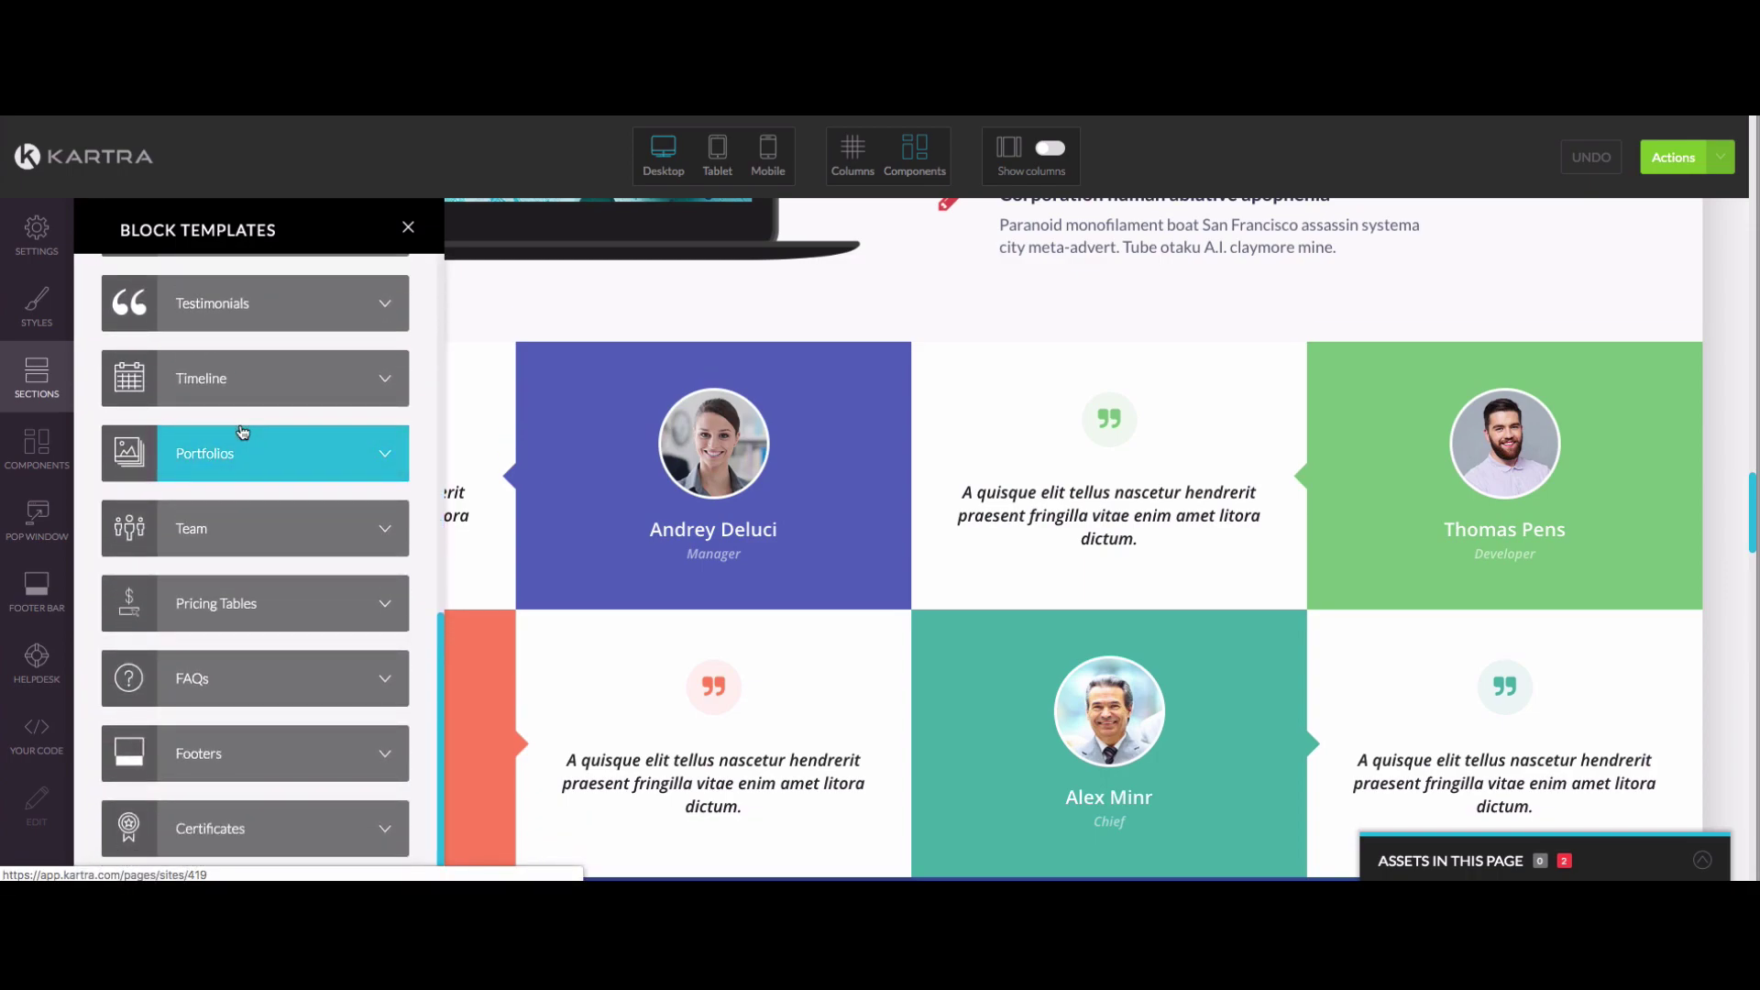
Browse the Pricing Tables section templates to find the Product Name layout
{"action": "left_click", "coordinate": [301, 606]}
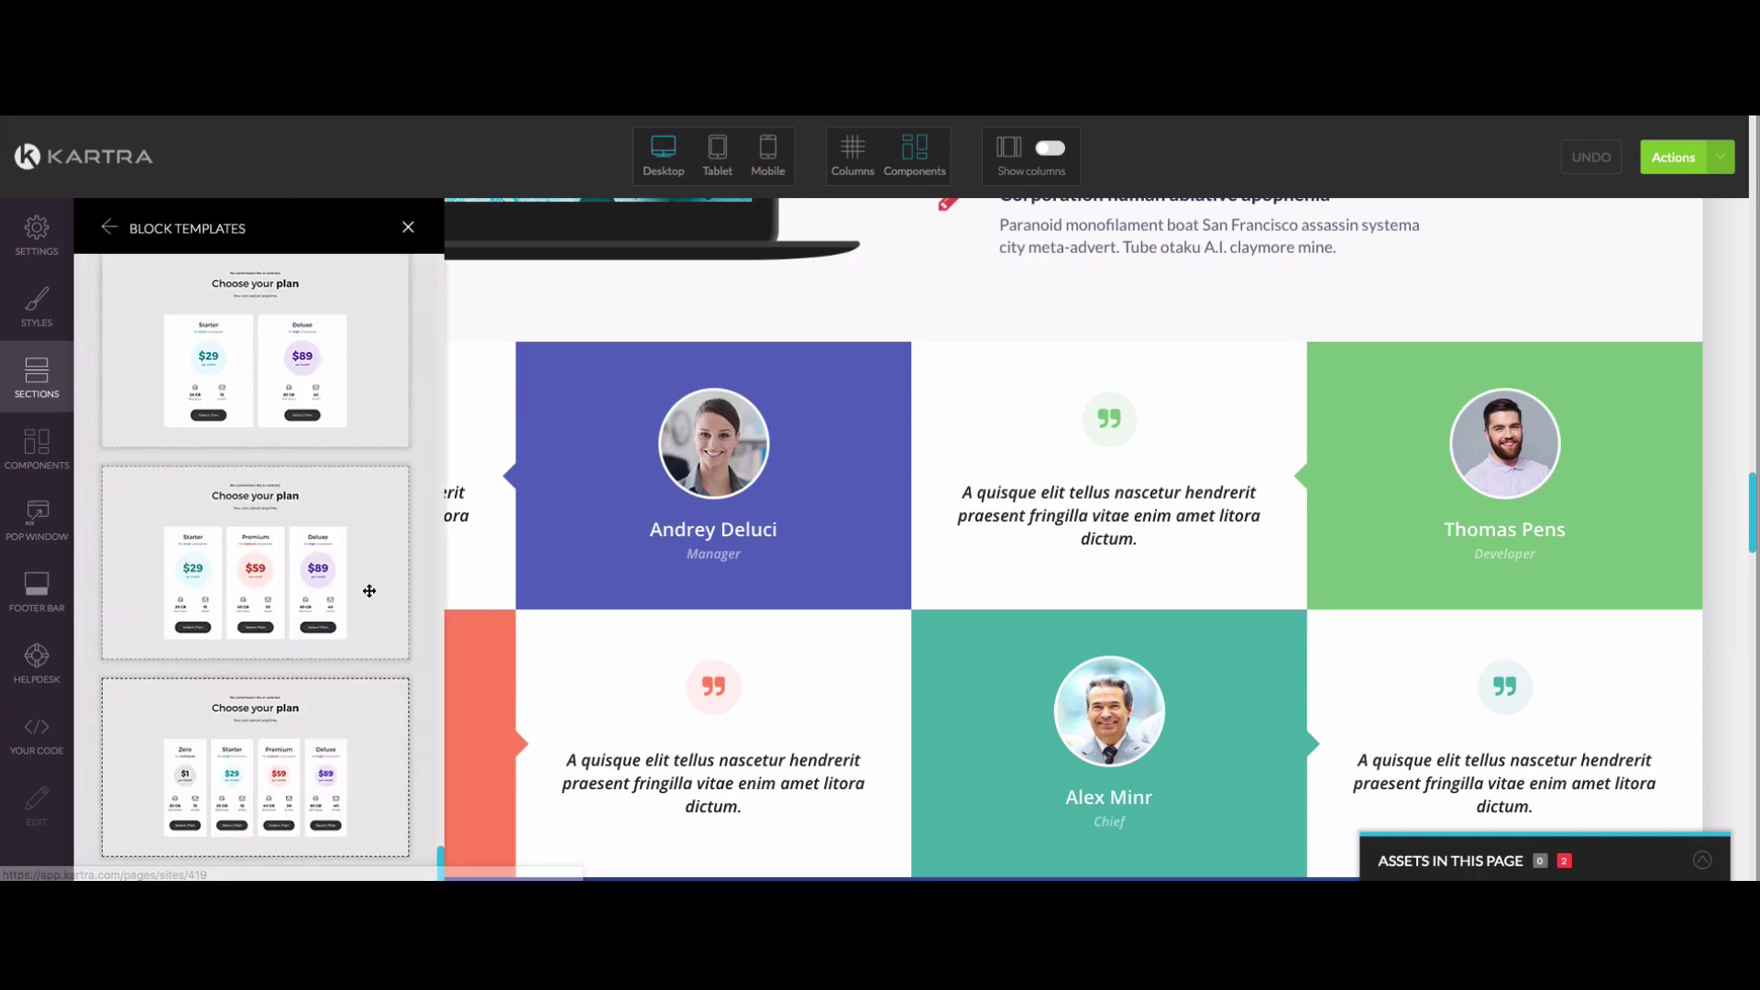
{"action": "scroll", "coordinate": [354, 597], "scroll_direction": "down", "scroll_amount": 5}
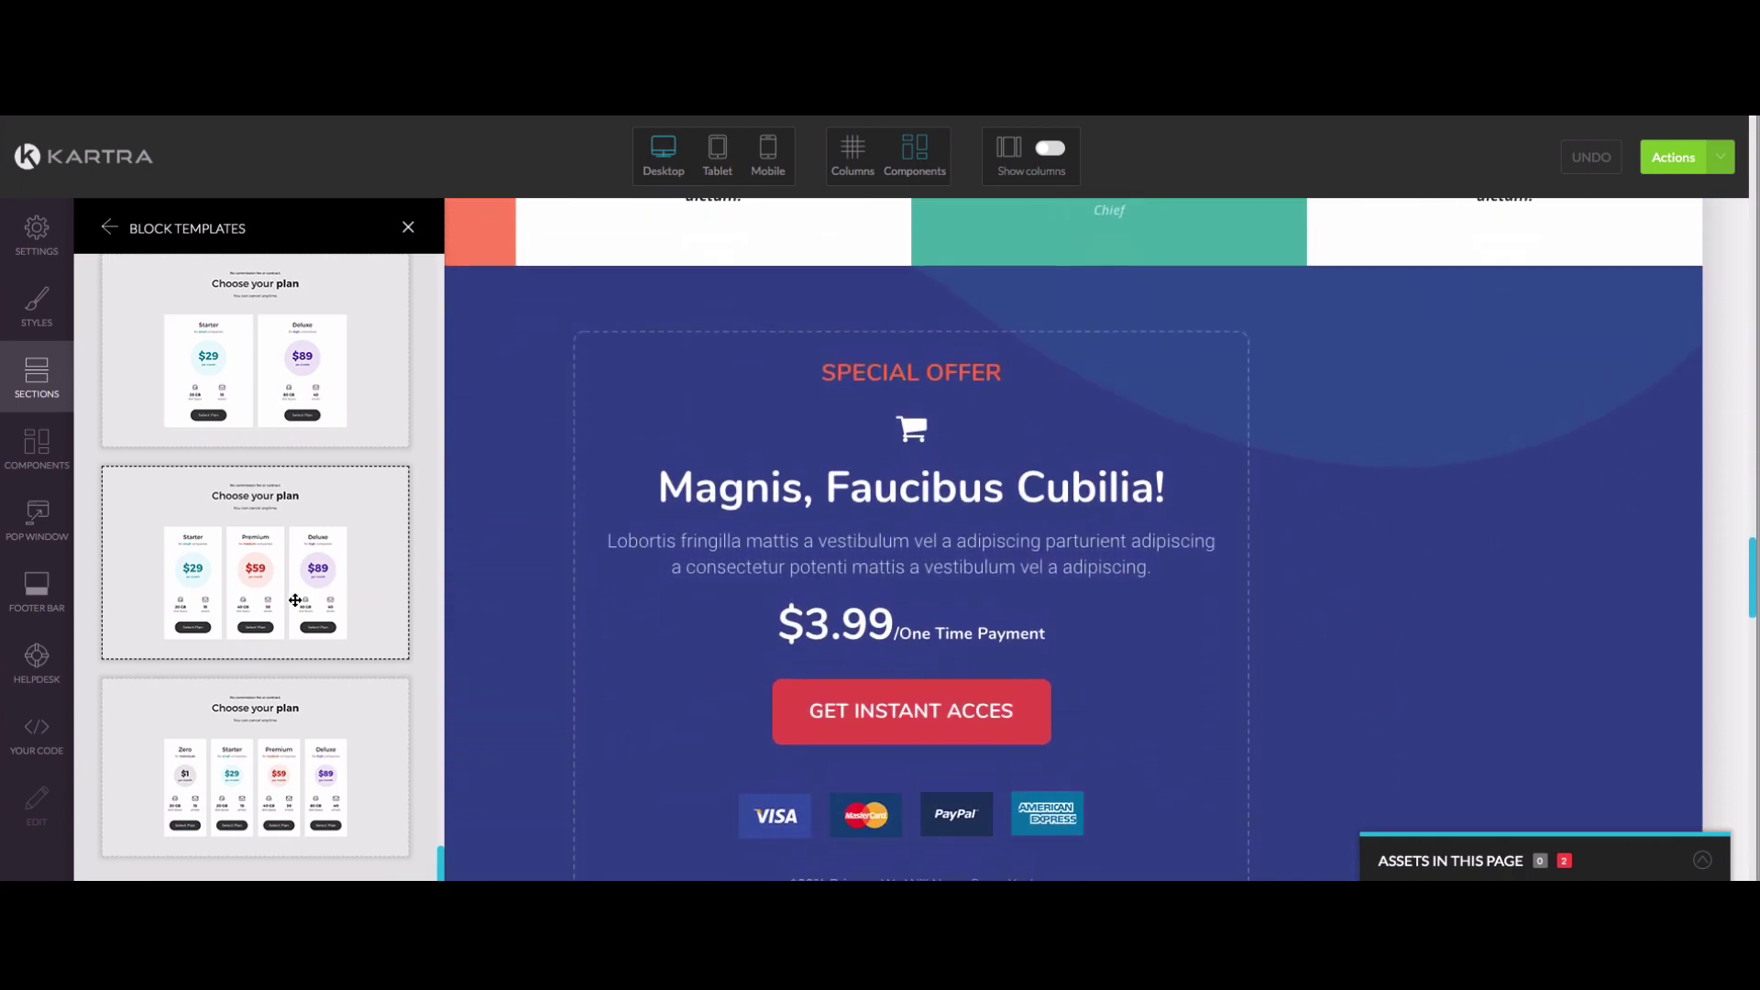
{"action": "scroll", "coordinate": [346, 774], "scroll_direction": "down", "scroll_amount": 2}
{"action": "scroll", "coordinate": [432, 770], "scroll_direction": "up", "scroll_amount": 8}
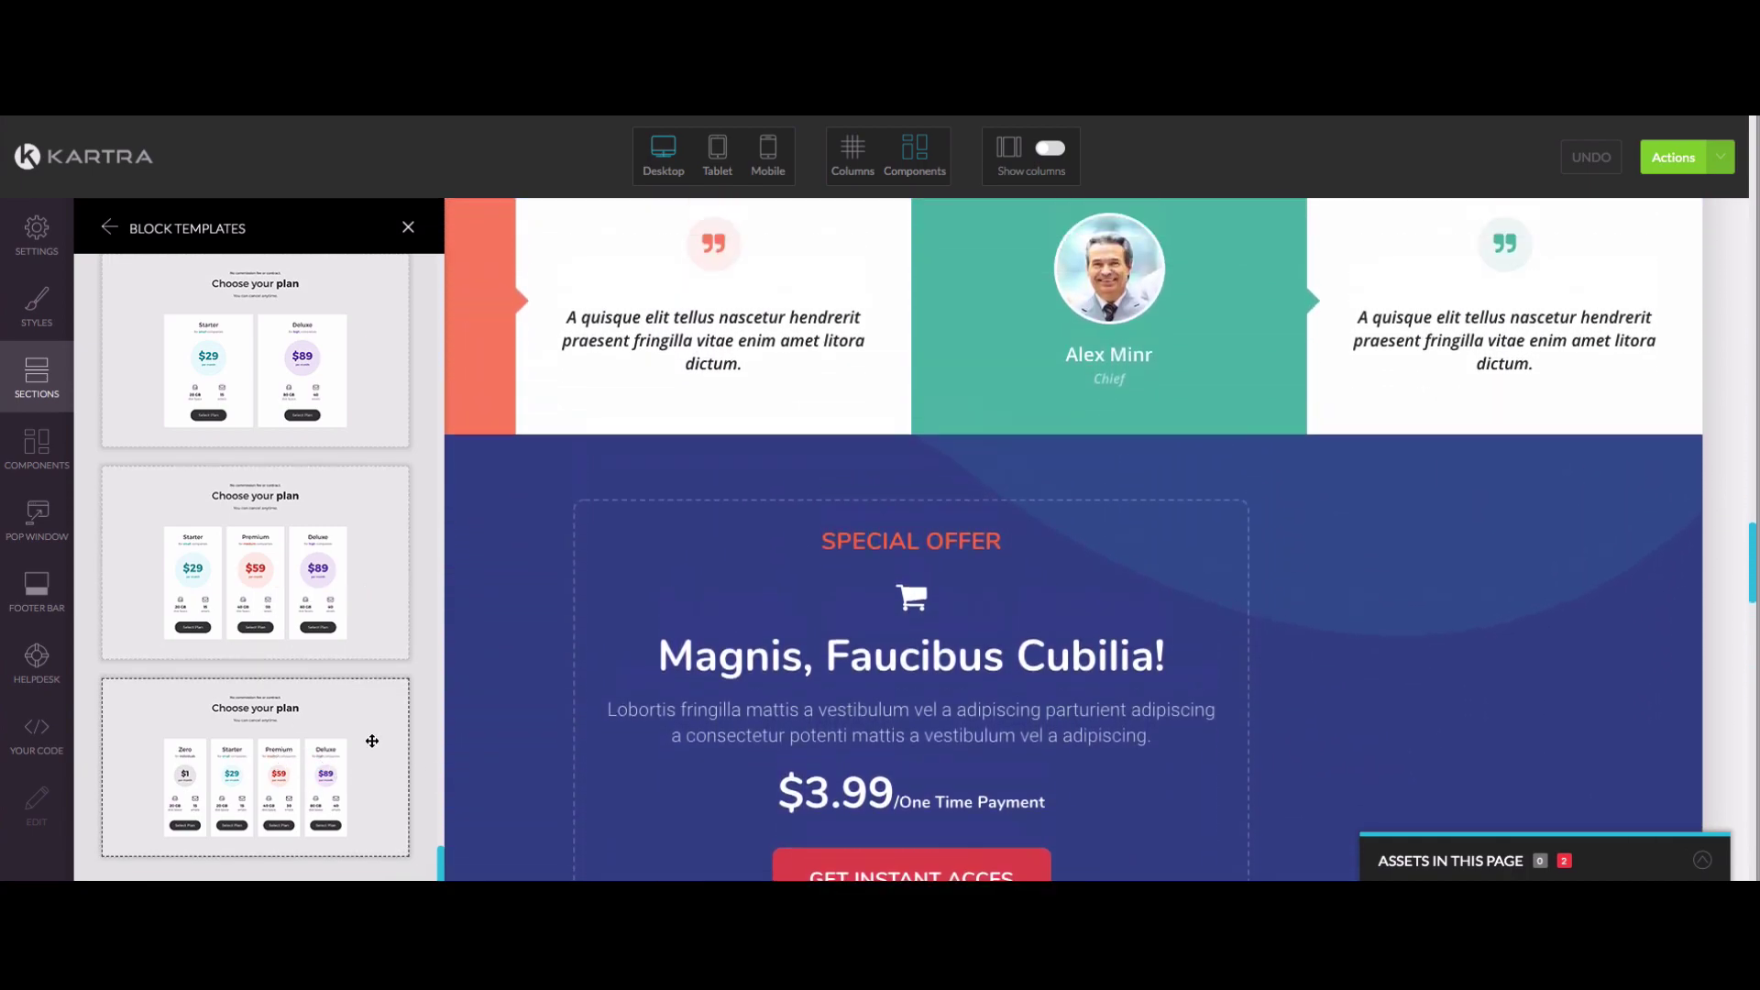
{"action": "left_click_drag", "start_coordinate": [440, 856], "coordinate": [424, 403]}
Place the Product Name pricing section with the STARTER $49/mo plan above the testimonials
{"action": "scroll", "coordinate": [407, 431], "scroll_direction": "down", "scroll_amount": 5}
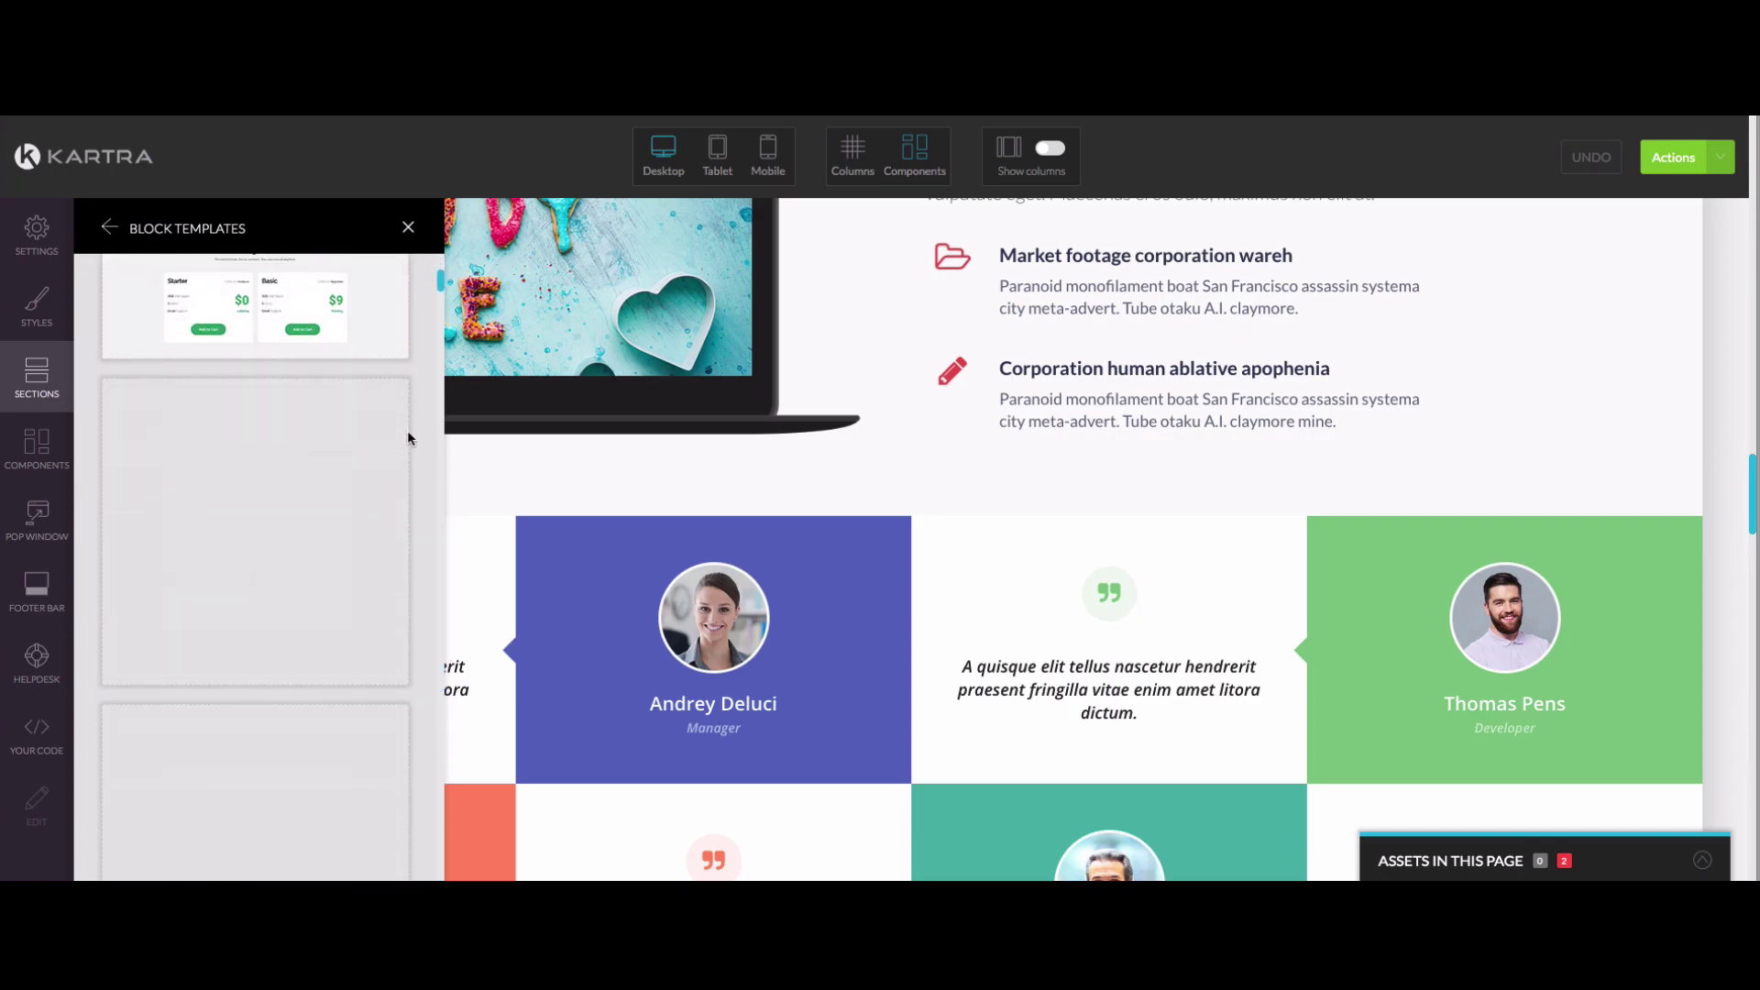
{"action": "scroll", "coordinate": [405, 444], "scroll_direction": "down", "scroll_amount": 5}
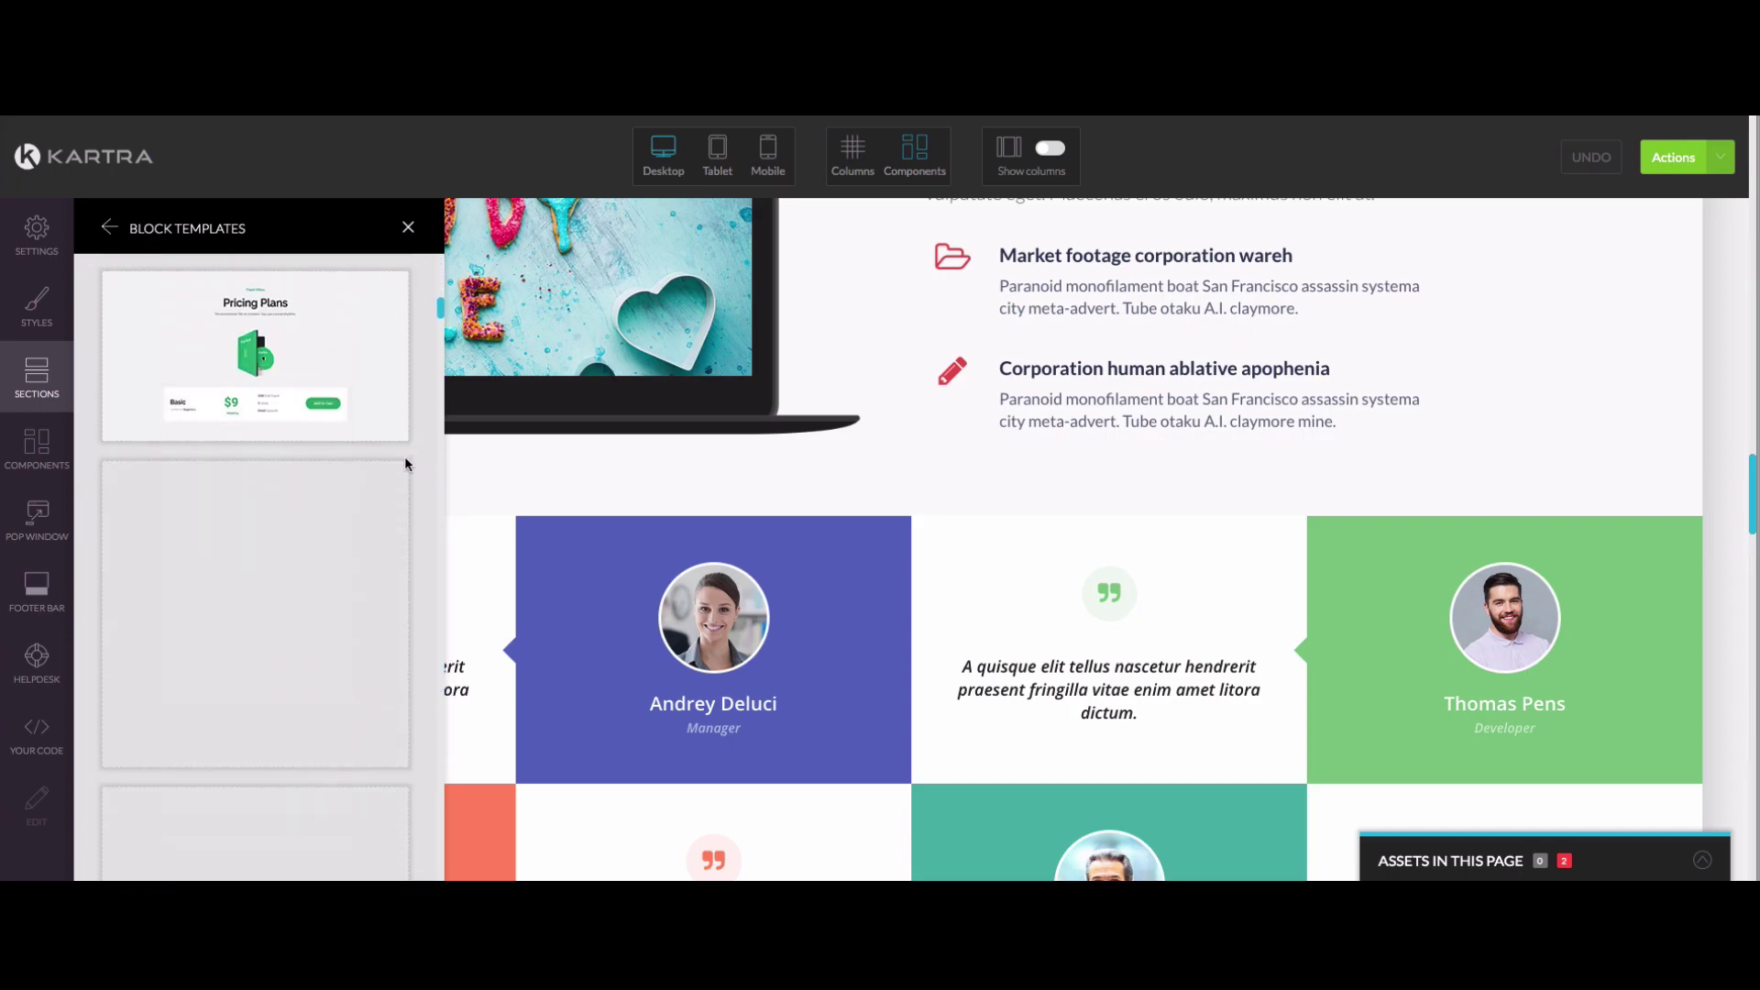
{"action": "scroll", "coordinate": [404, 468], "scroll_direction": "down", "scroll_amount": 5}
{"action": "scroll", "coordinate": [404, 486], "scroll_direction": "down", "scroll_amount": 2}
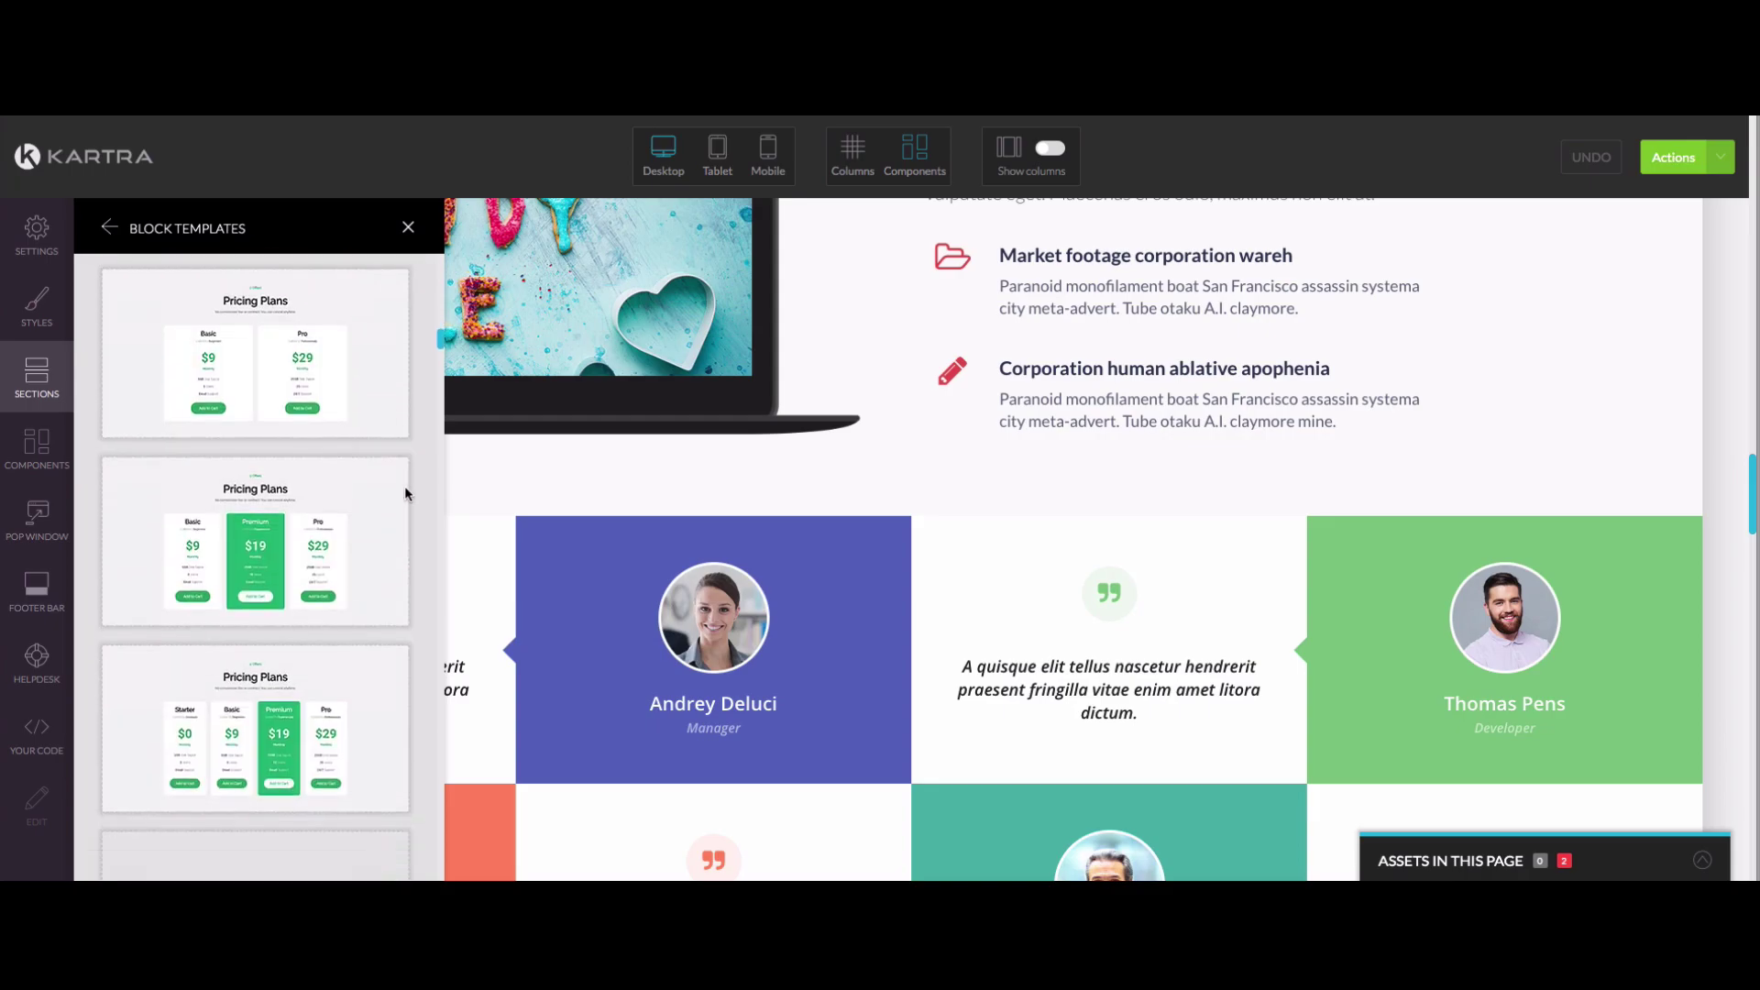
{"action": "scroll", "coordinate": [753, 535], "scroll_direction": "up", "scroll_amount": 2}
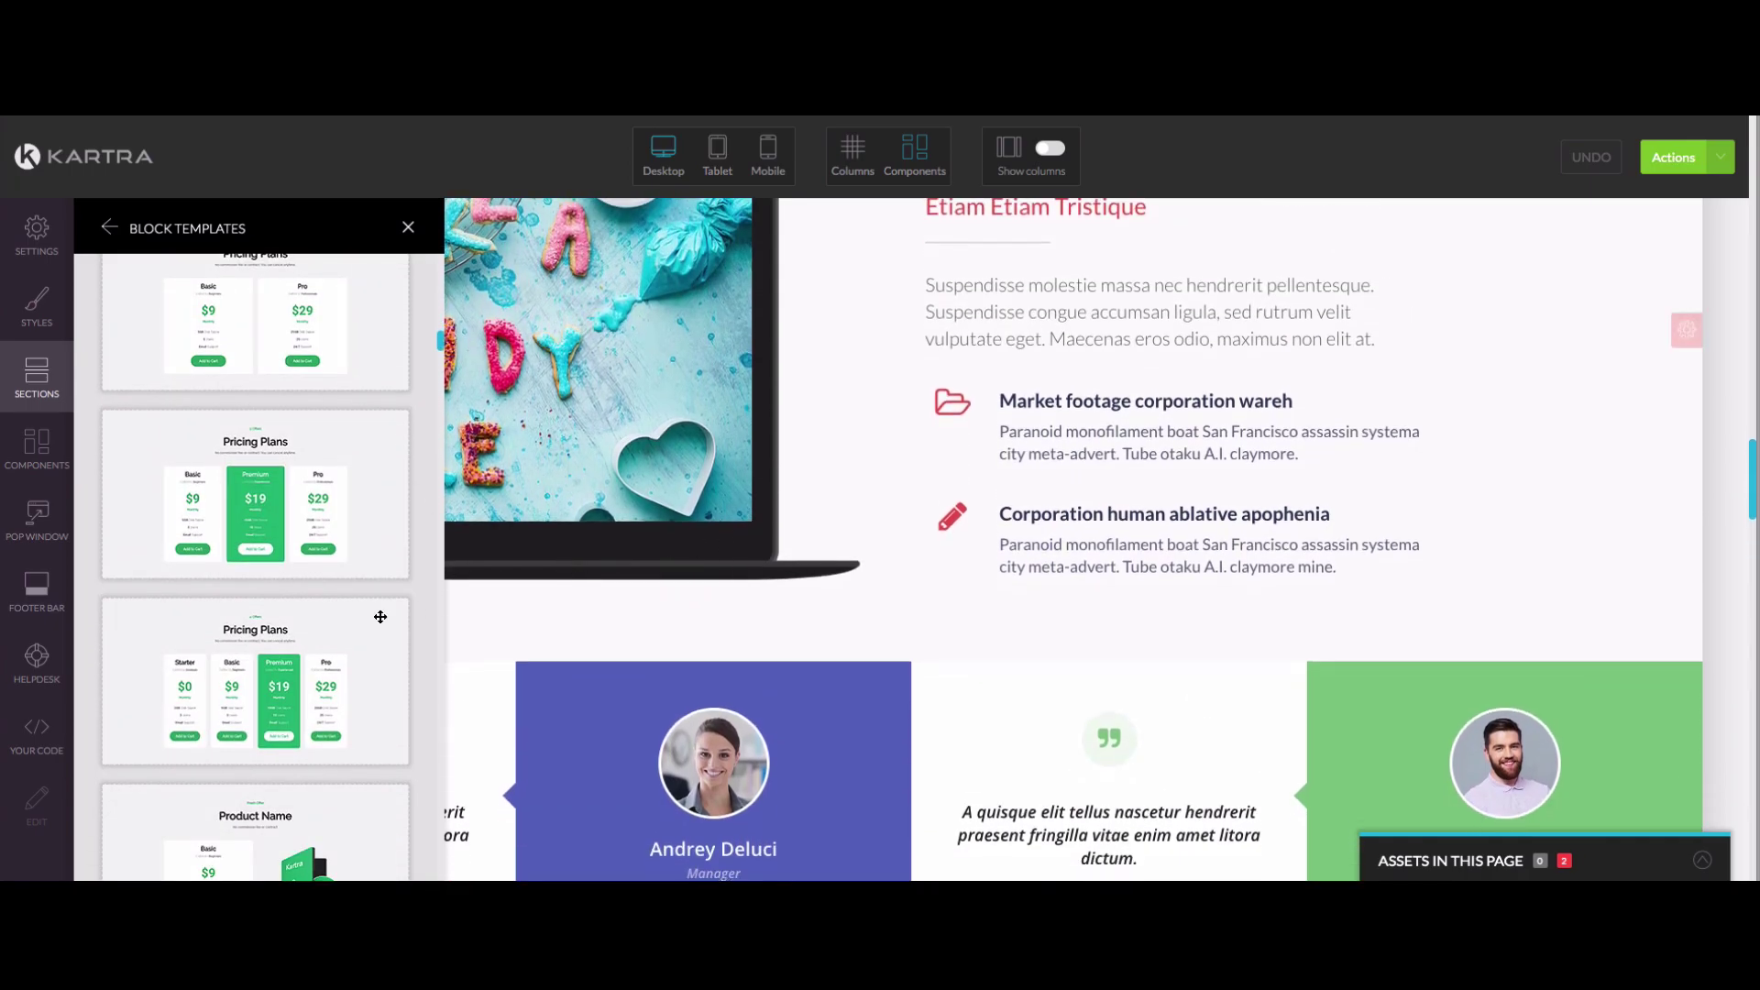
{"action": "scroll", "coordinate": [377, 612], "scroll_direction": "down", "scroll_amount": 2}
{"action": "scroll", "coordinate": [325, 642], "scroll_direction": "down", "scroll_amount": 7}
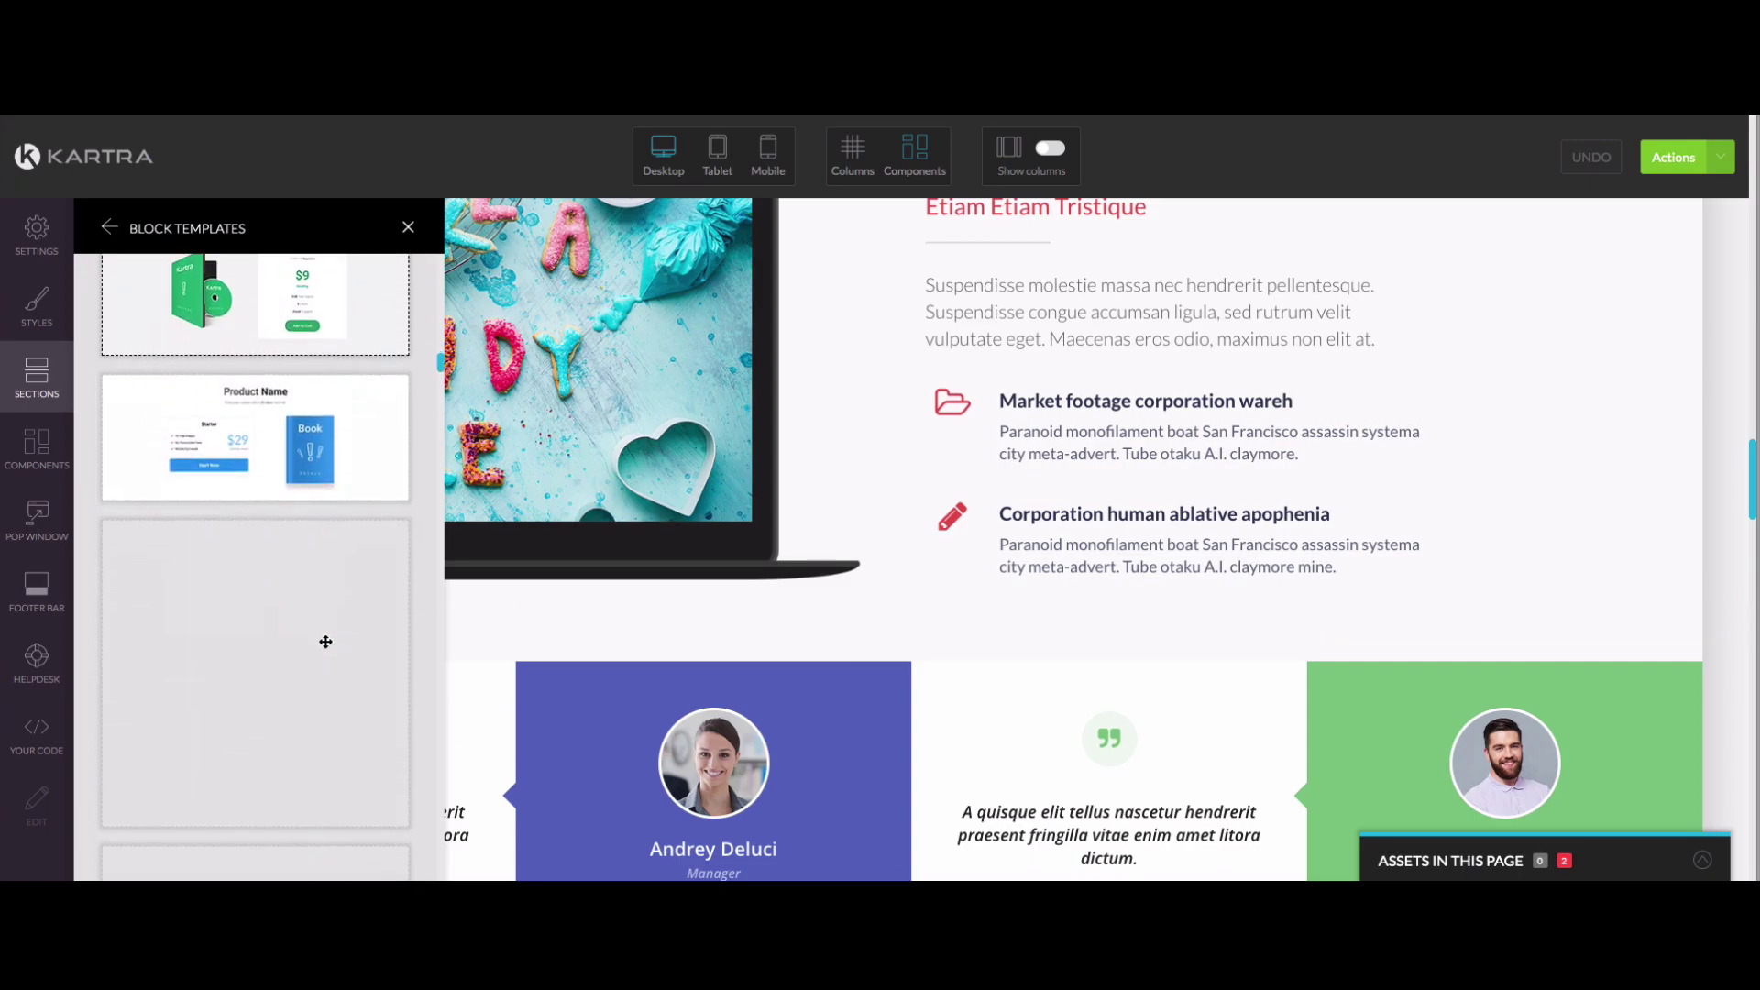
{"action": "scroll", "coordinate": [325, 643], "scroll_direction": "down", "scroll_amount": 5}
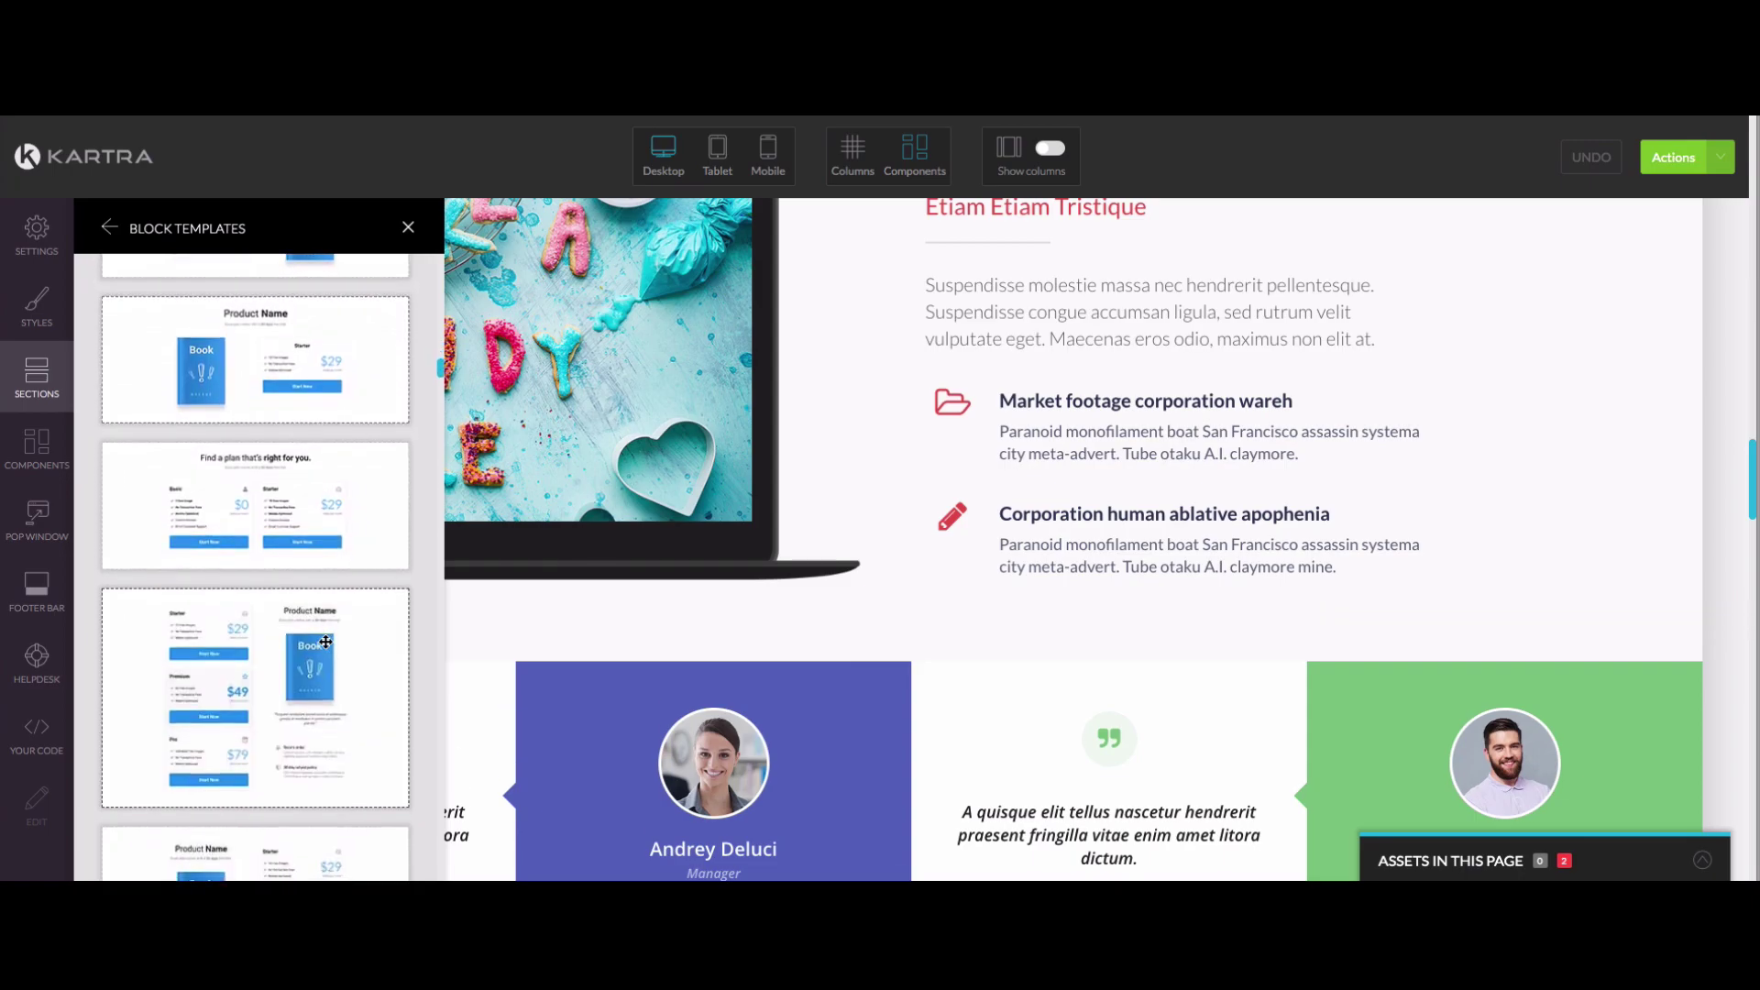
{"action": "scroll", "coordinate": [325, 643], "scroll_direction": "down", "scroll_amount": 8}
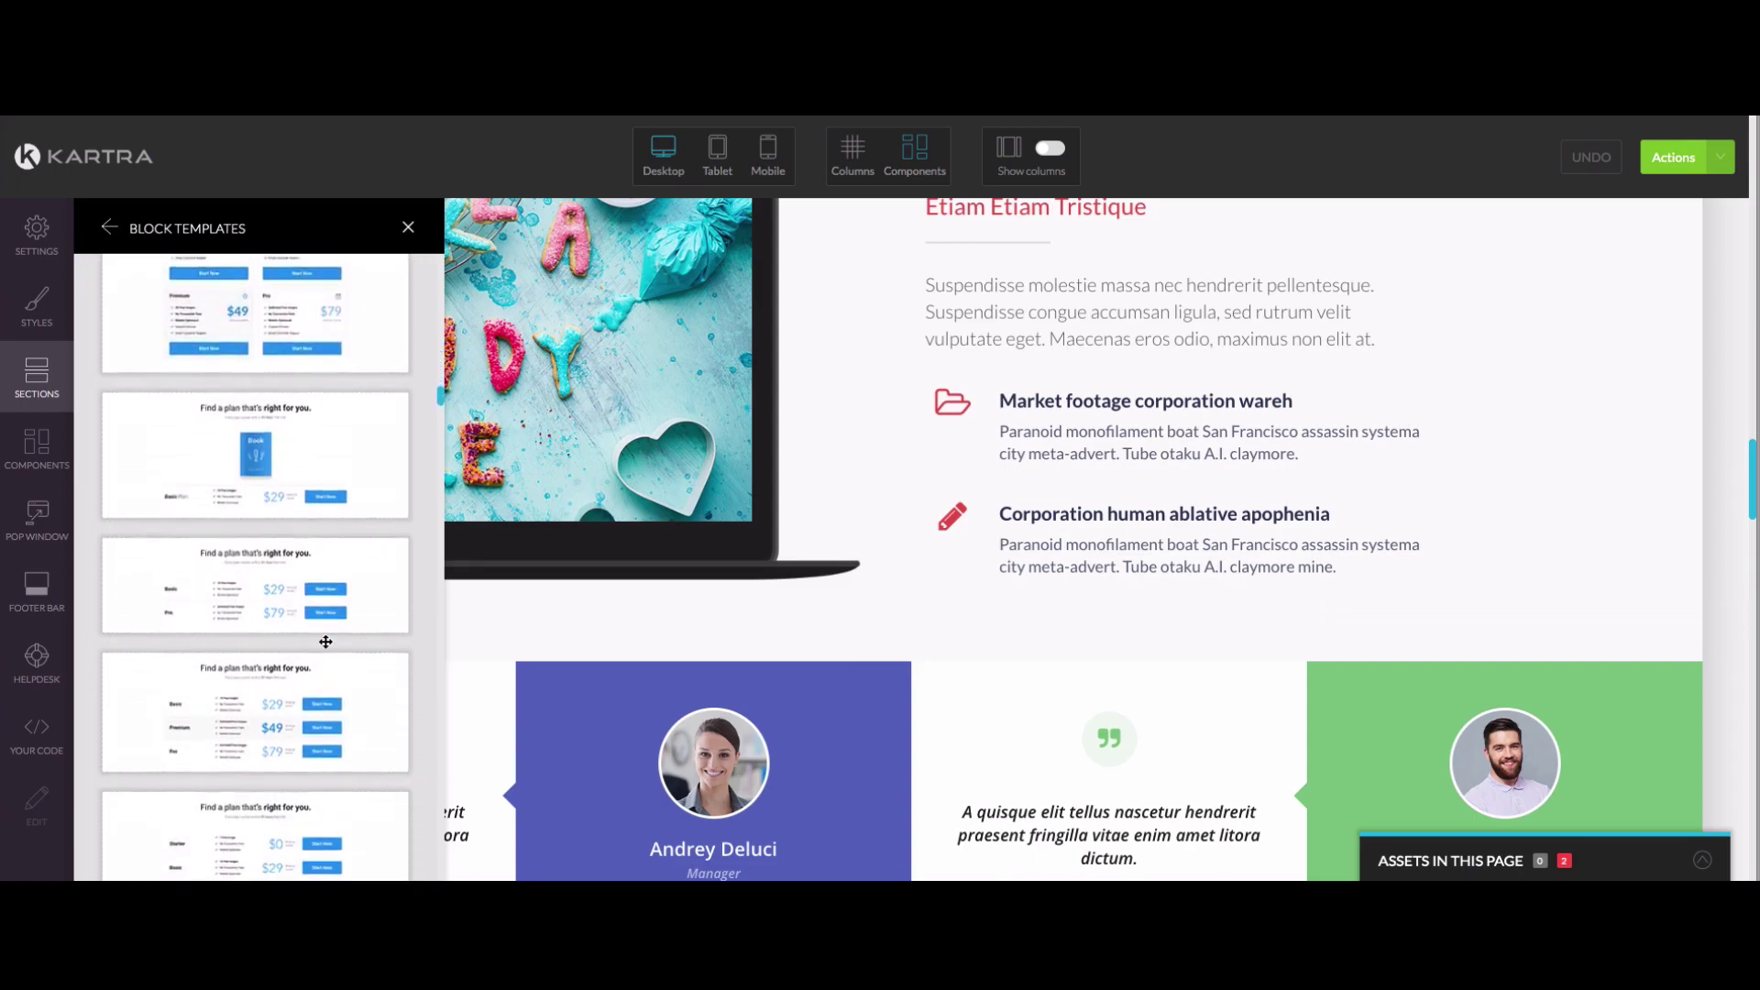
{"action": "scroll", "coordinate": [326, 643], "scroll_direction": "down", "scroll_amount": 8}
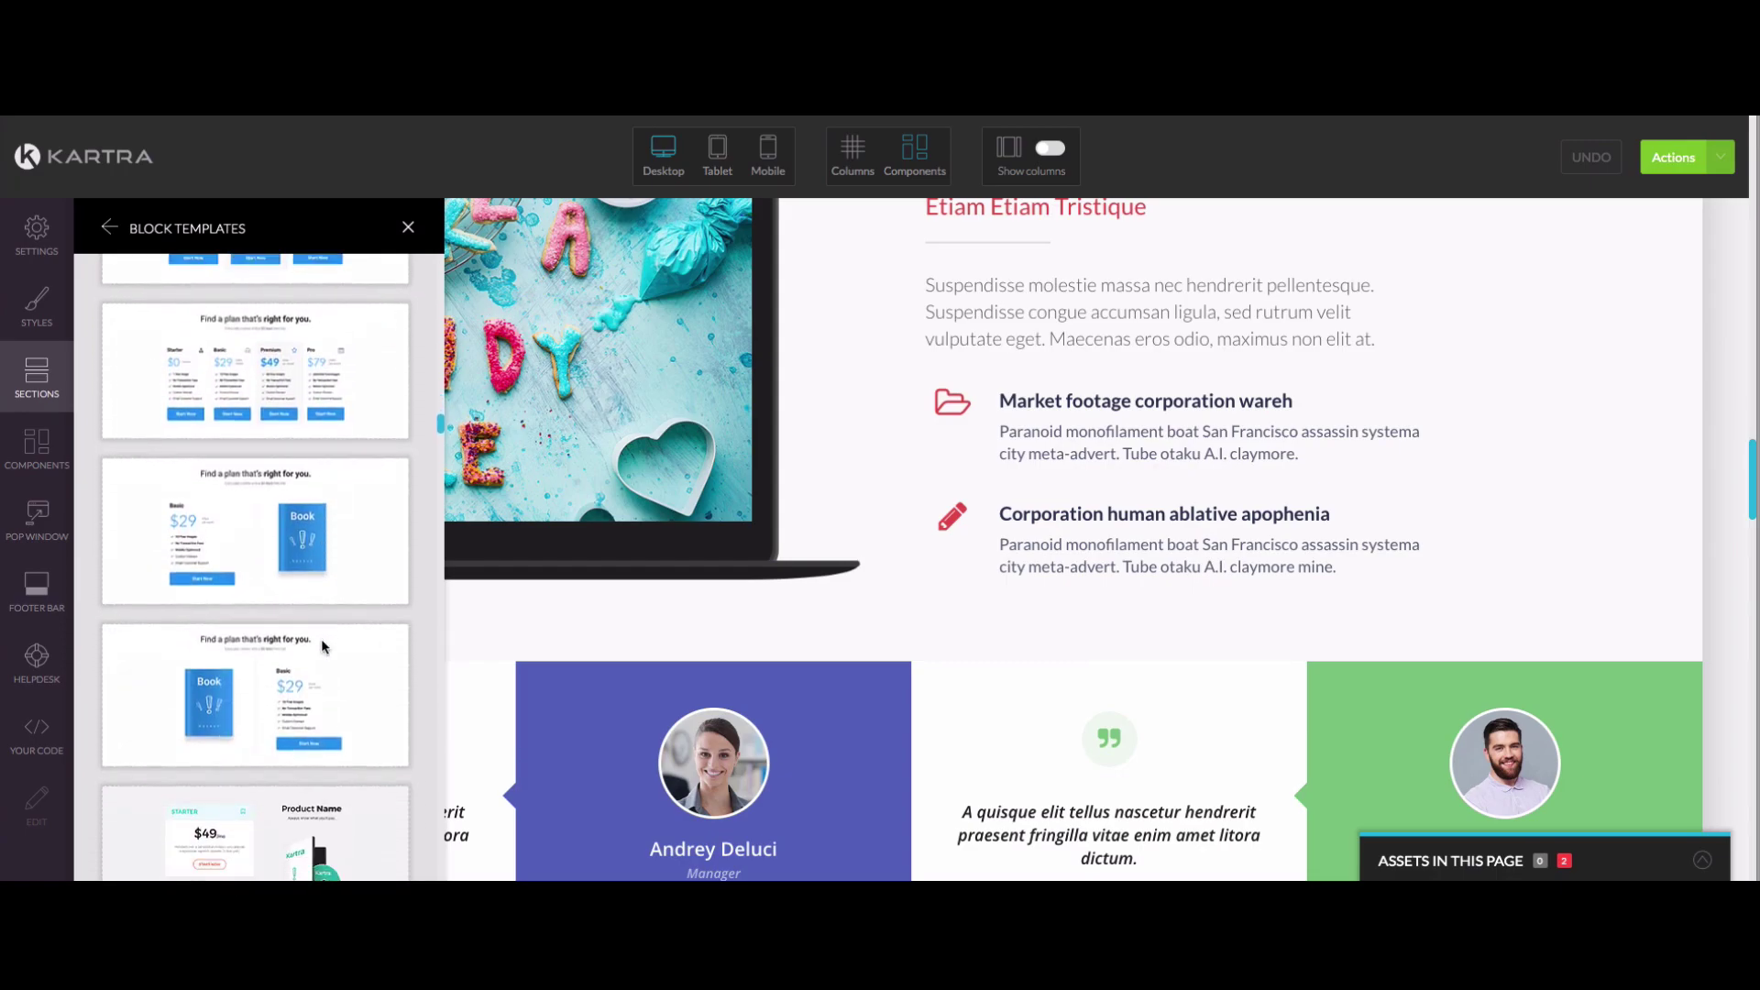
{"action": "scroll", "coordinate": [322, 642], "scroll_direction": "down", "scroll_amount": 8}
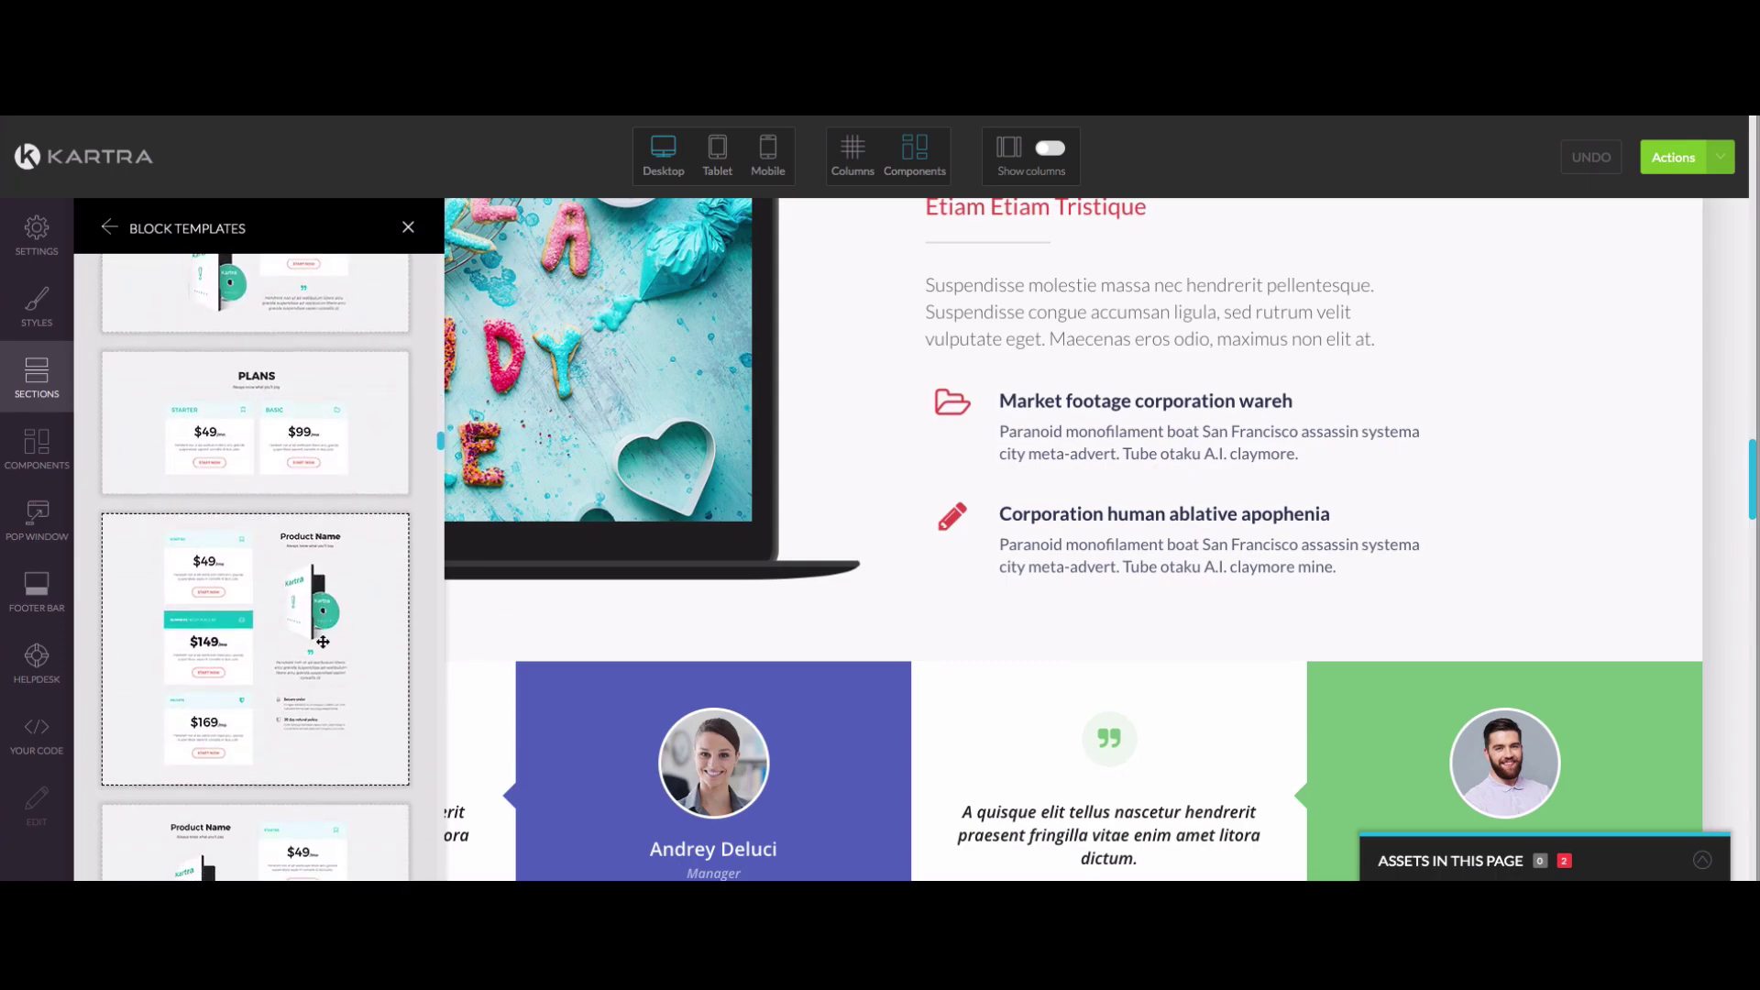
{"action": "scroll", "coordinate": [806, 646], "scroll_direction": "down", "scroll_amount": 1}
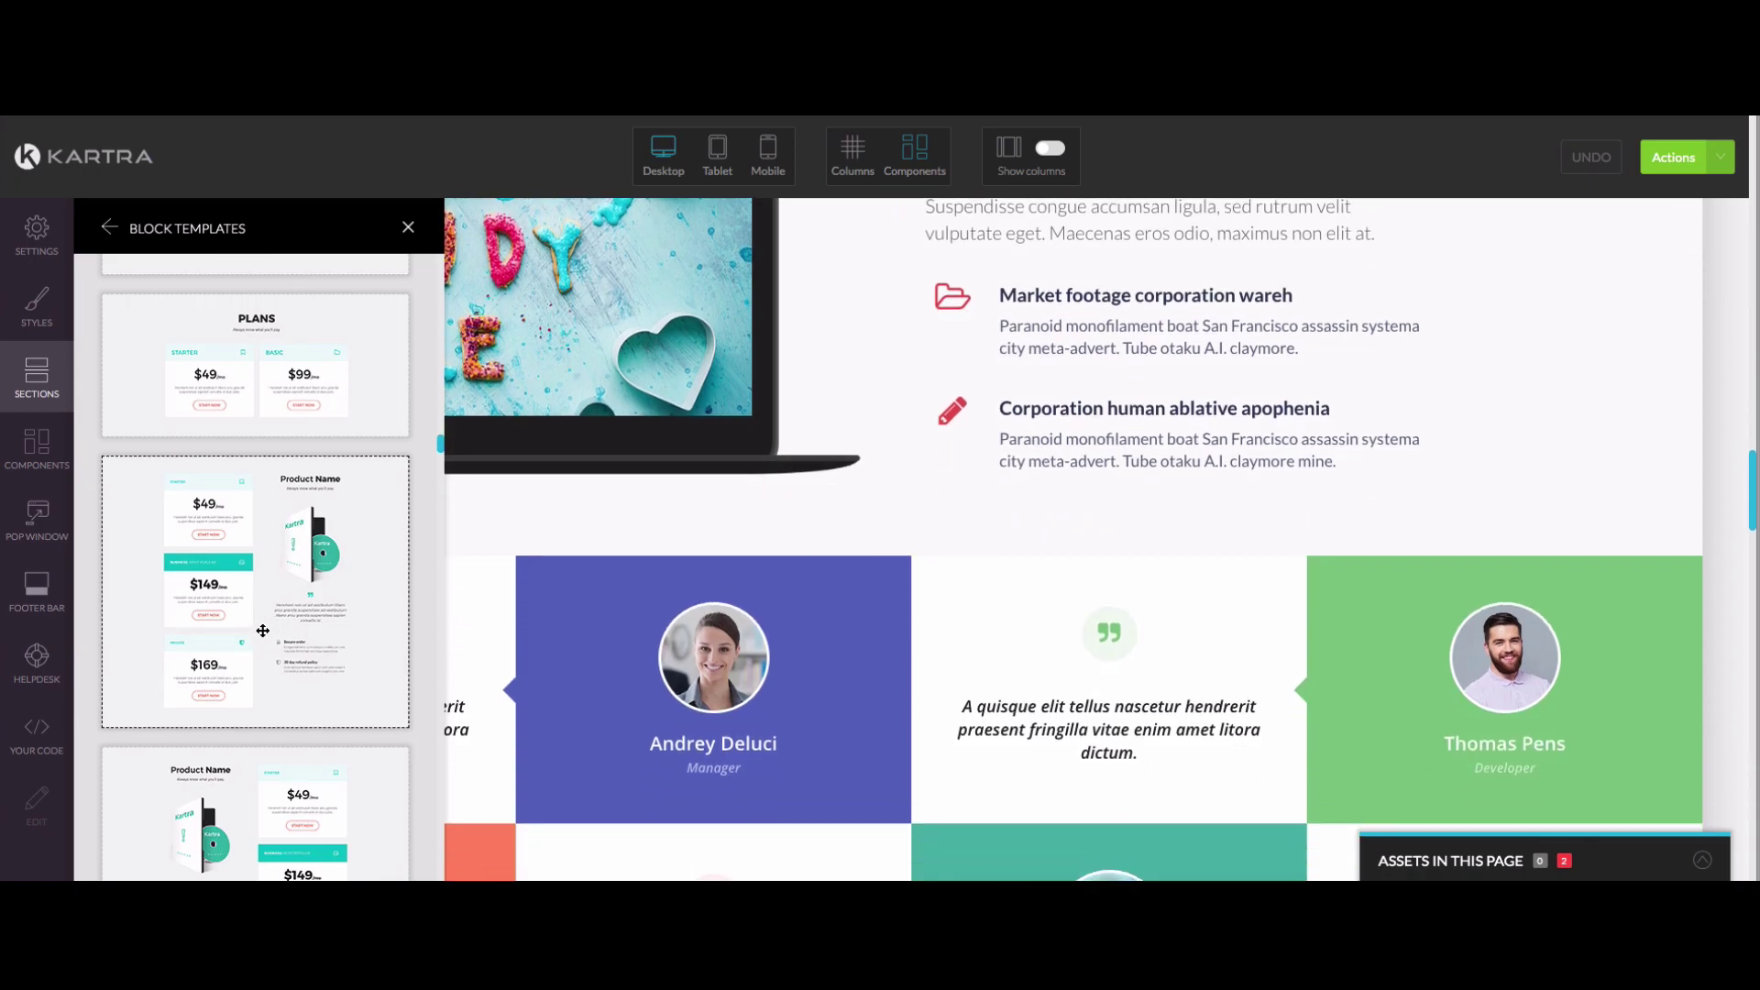
{"action": "scroll", "coordinate": [263, 630], "scroll_direction": "down", "scroll_amount": 5}
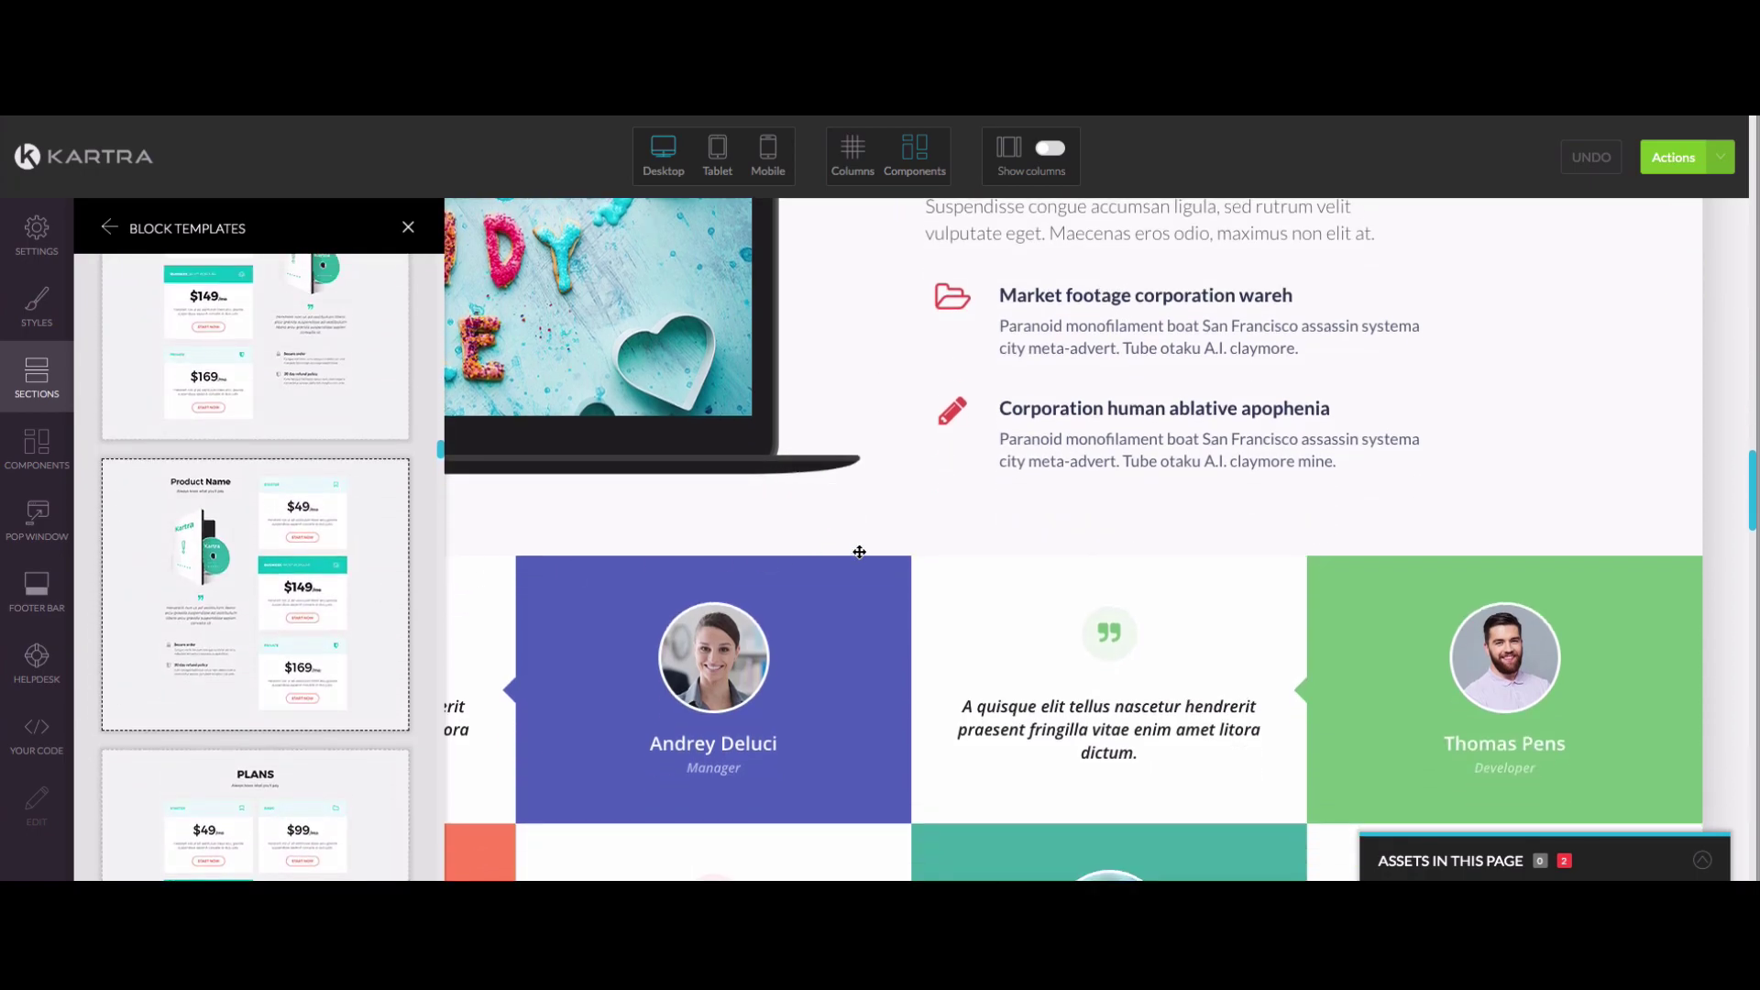
{"action": "left_click_drag", "start_coordinate": [859, 551], "coordinate": [1014, 570]}
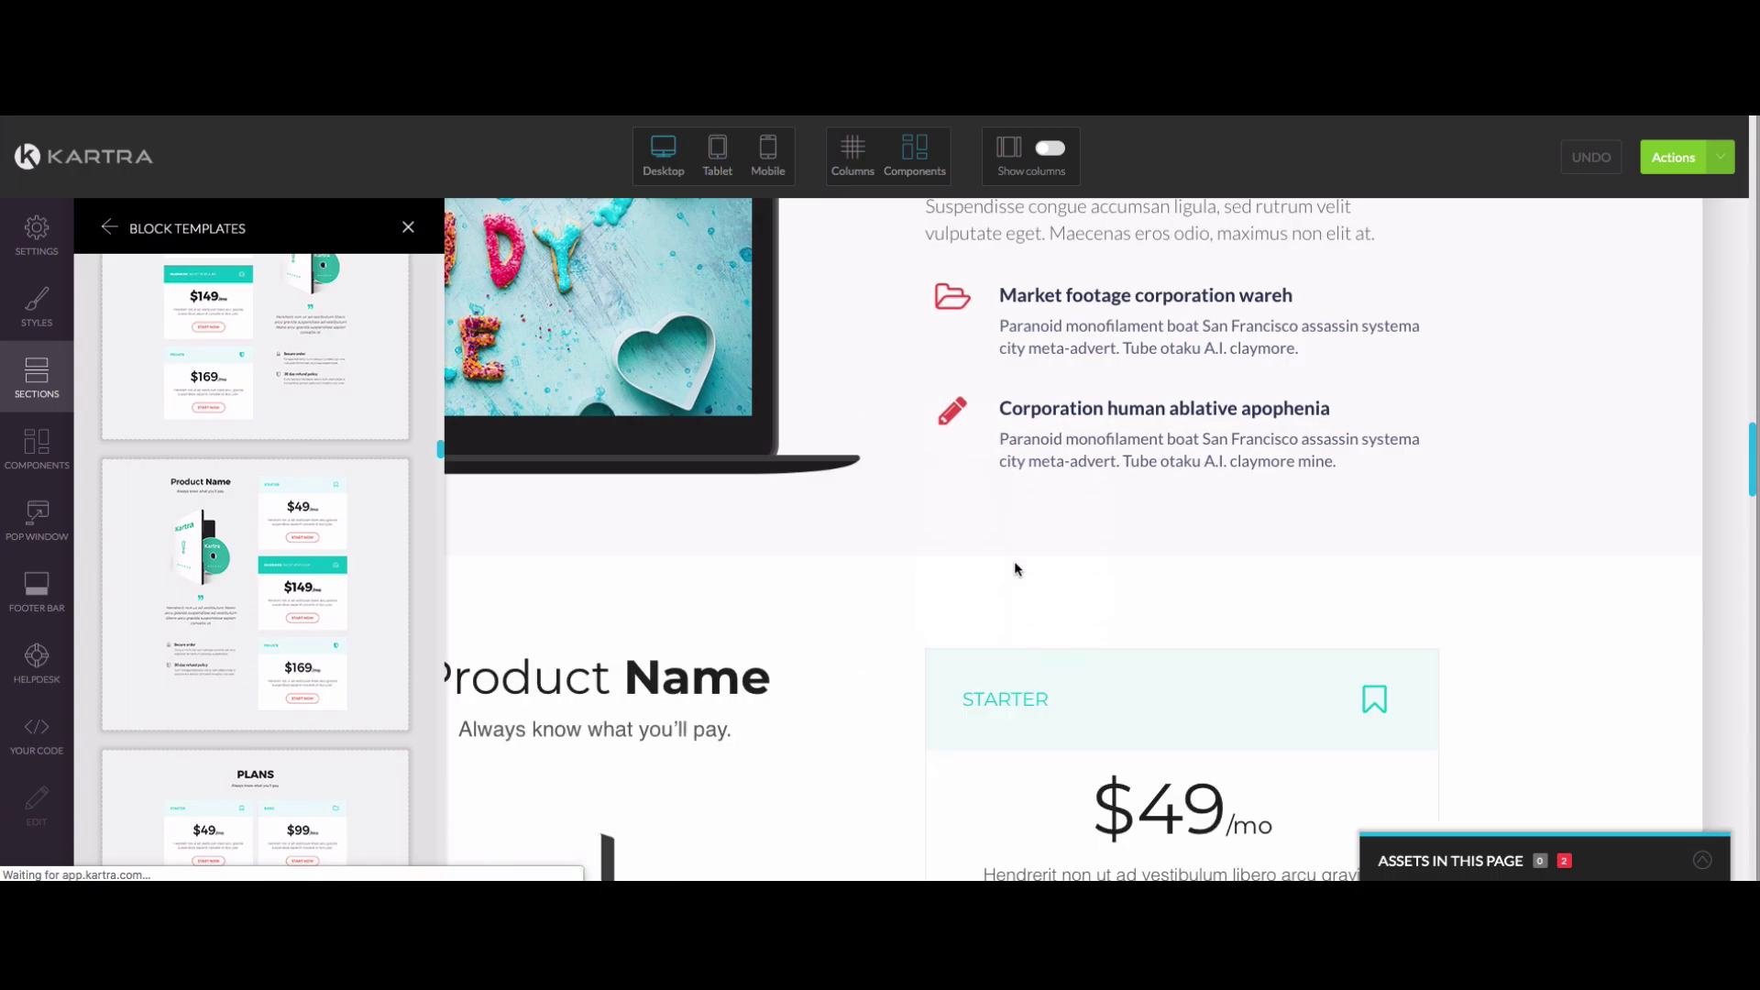
Close the templates panel and review the $49, $149 and $169 pricing cards and testimonials
{"action": "scroll", "coordinate": [1067, 555], "scroll_direction": "down", "scroll_amount": 4}
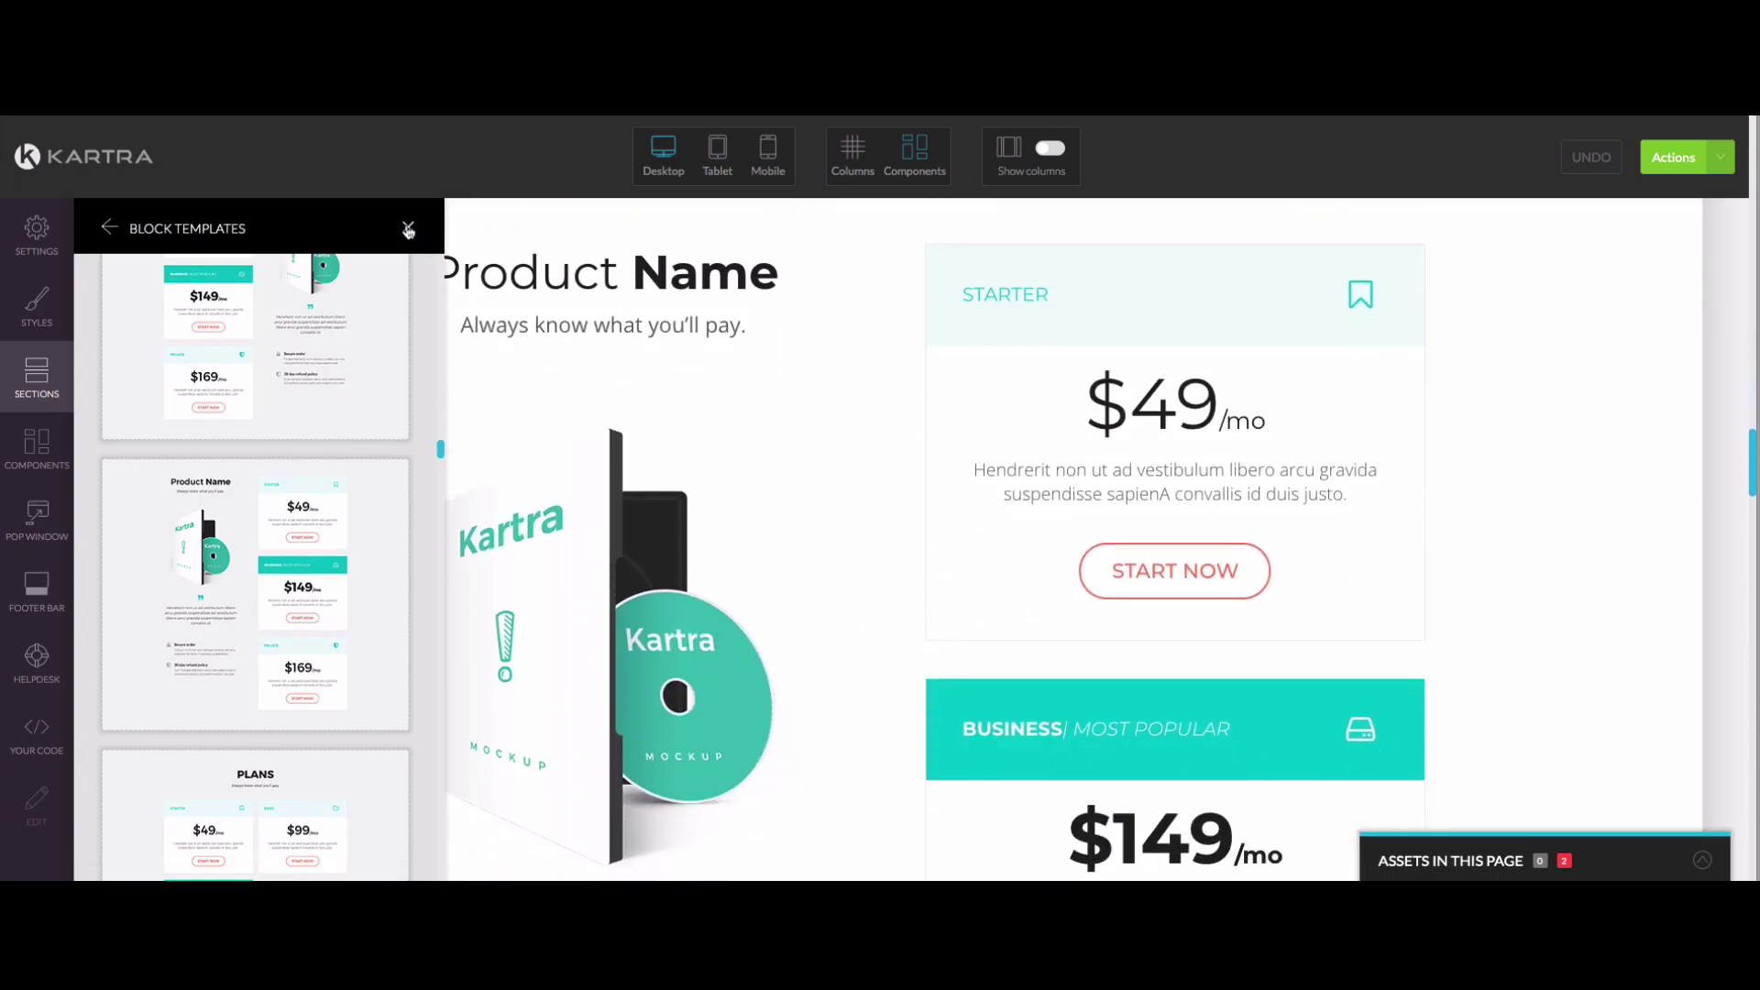
{"action": "left_click", "coordinate": [408, 229]}
{"action": "scroll", "coordinate": [1162, 487], "scroll_direction": "down", "scroll_amount": 10}
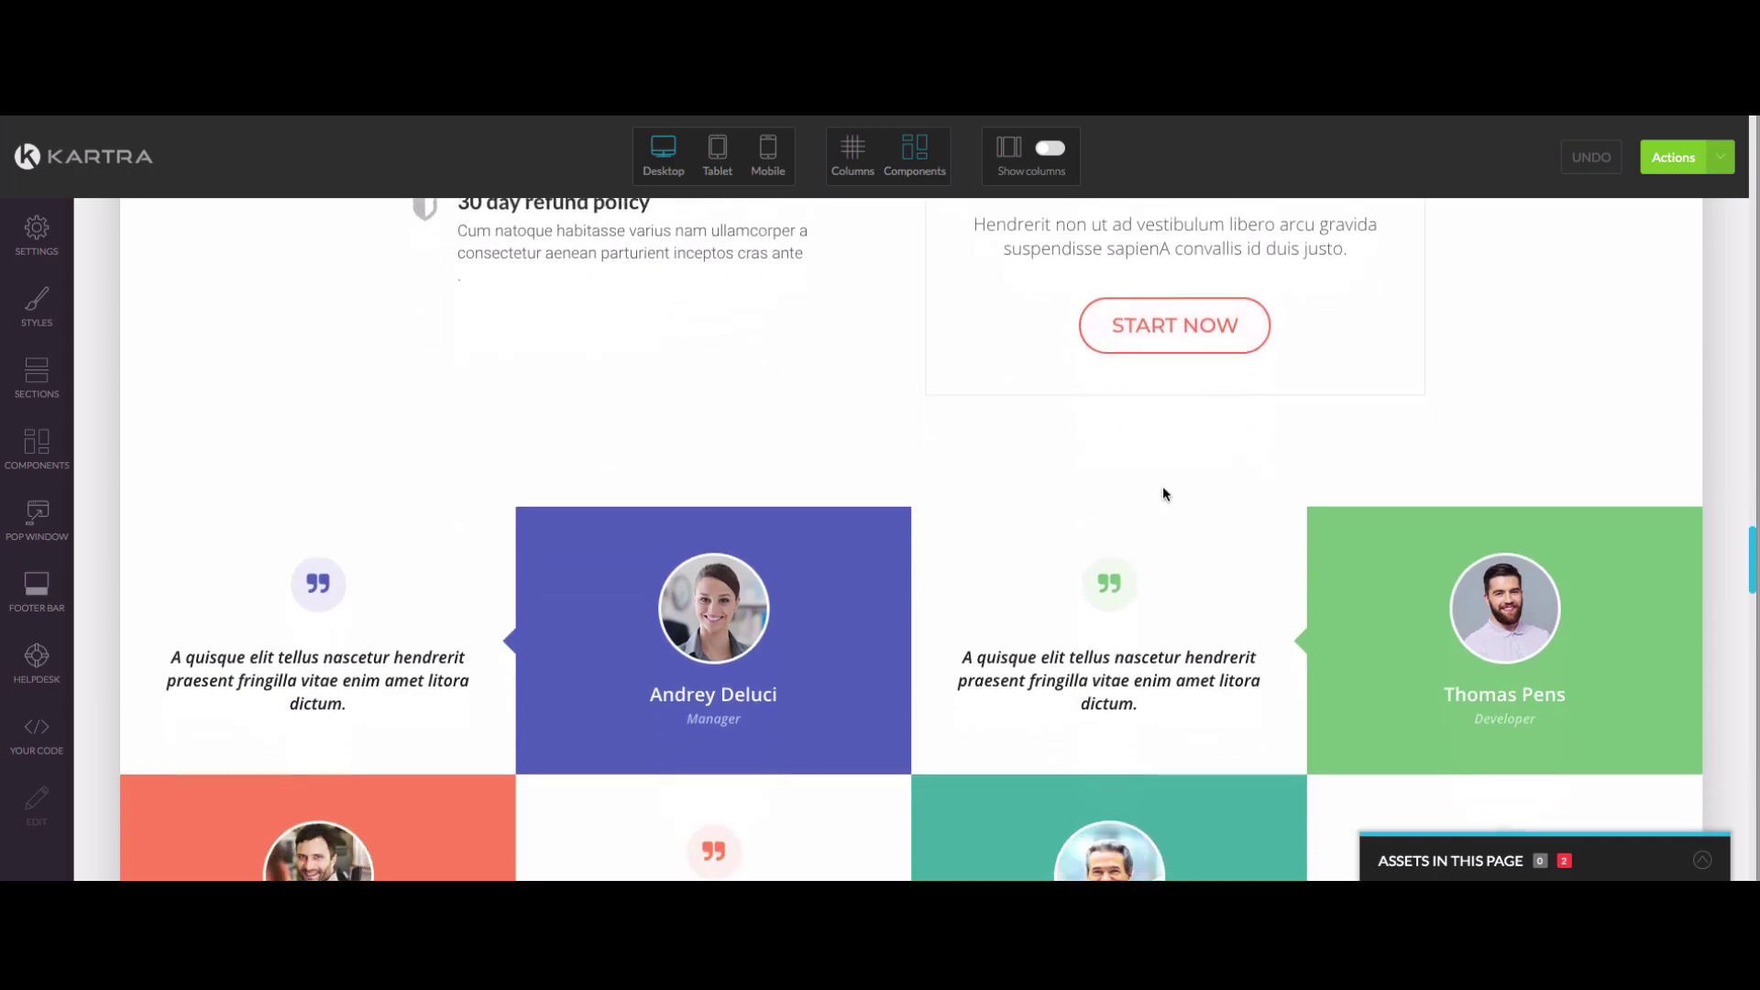
{"action": "scroll", "coordinate": [1162, 494], "scroll_direction": "up", "scroll_amount": 10}
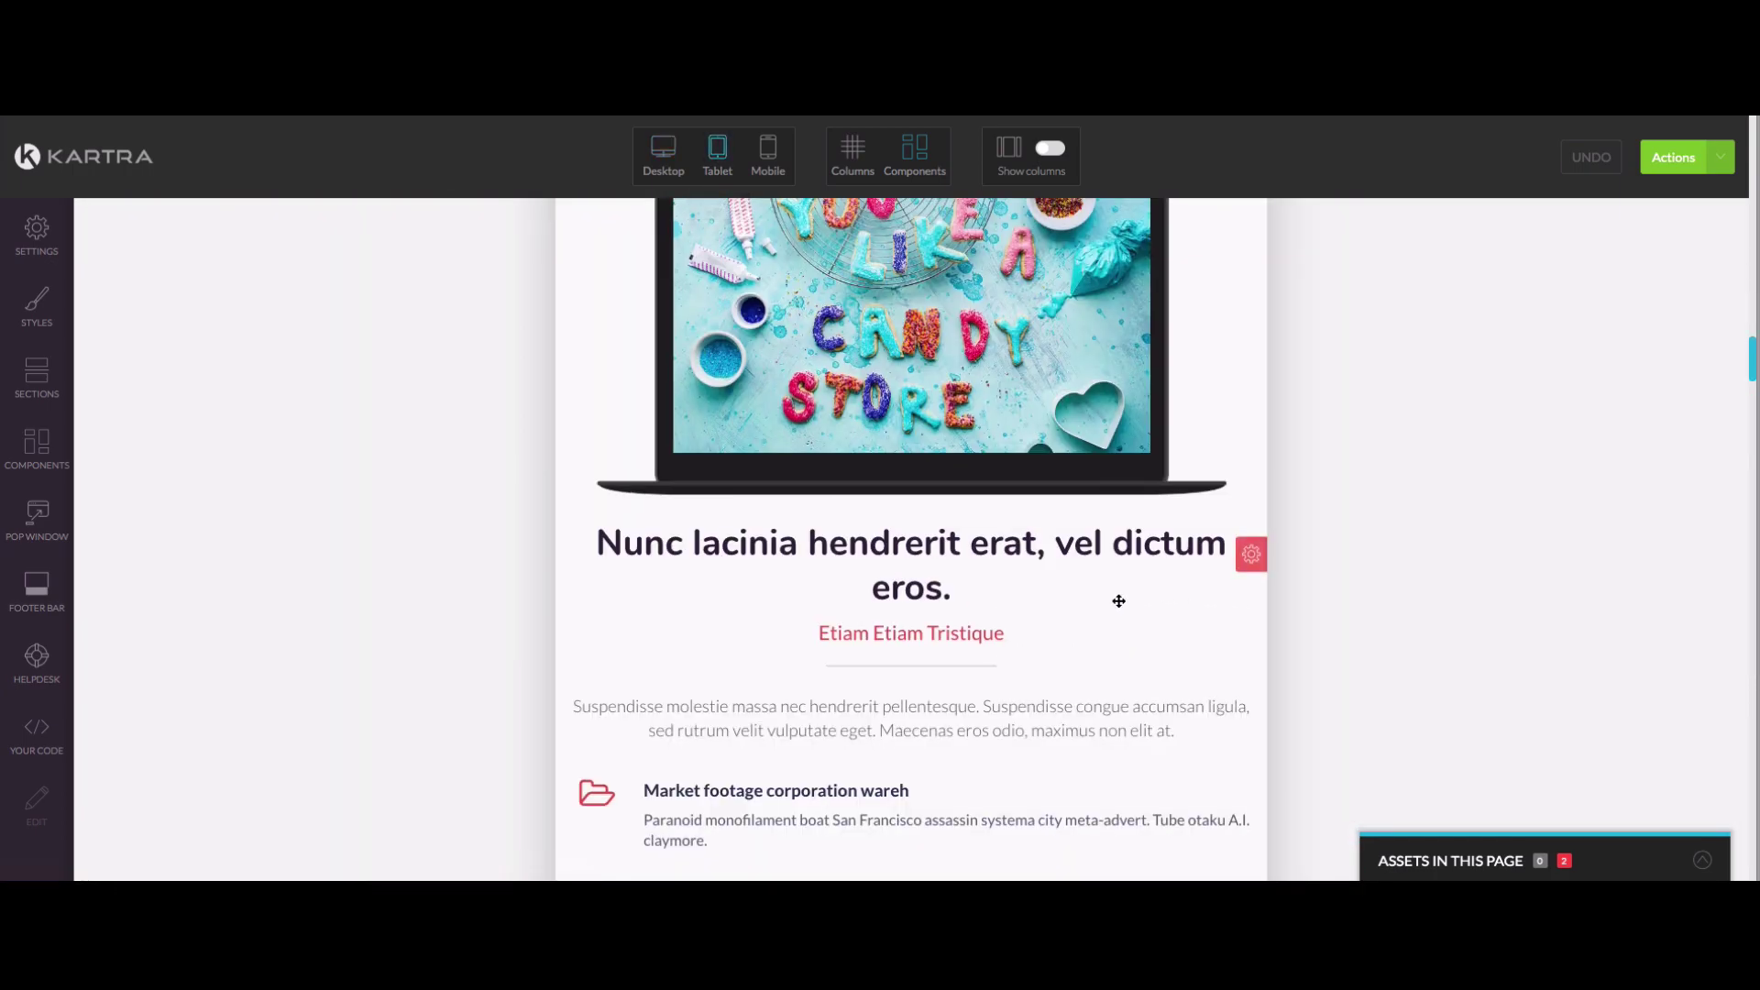
{"action": "scroll", "coordinate": [1120, 601], "scroll_direction": "down", "scroll_amount": 10}
{"action": "scroll", "coordinate": [1120, 601], "scroll_direction": "down", "scroll_amount": 15}
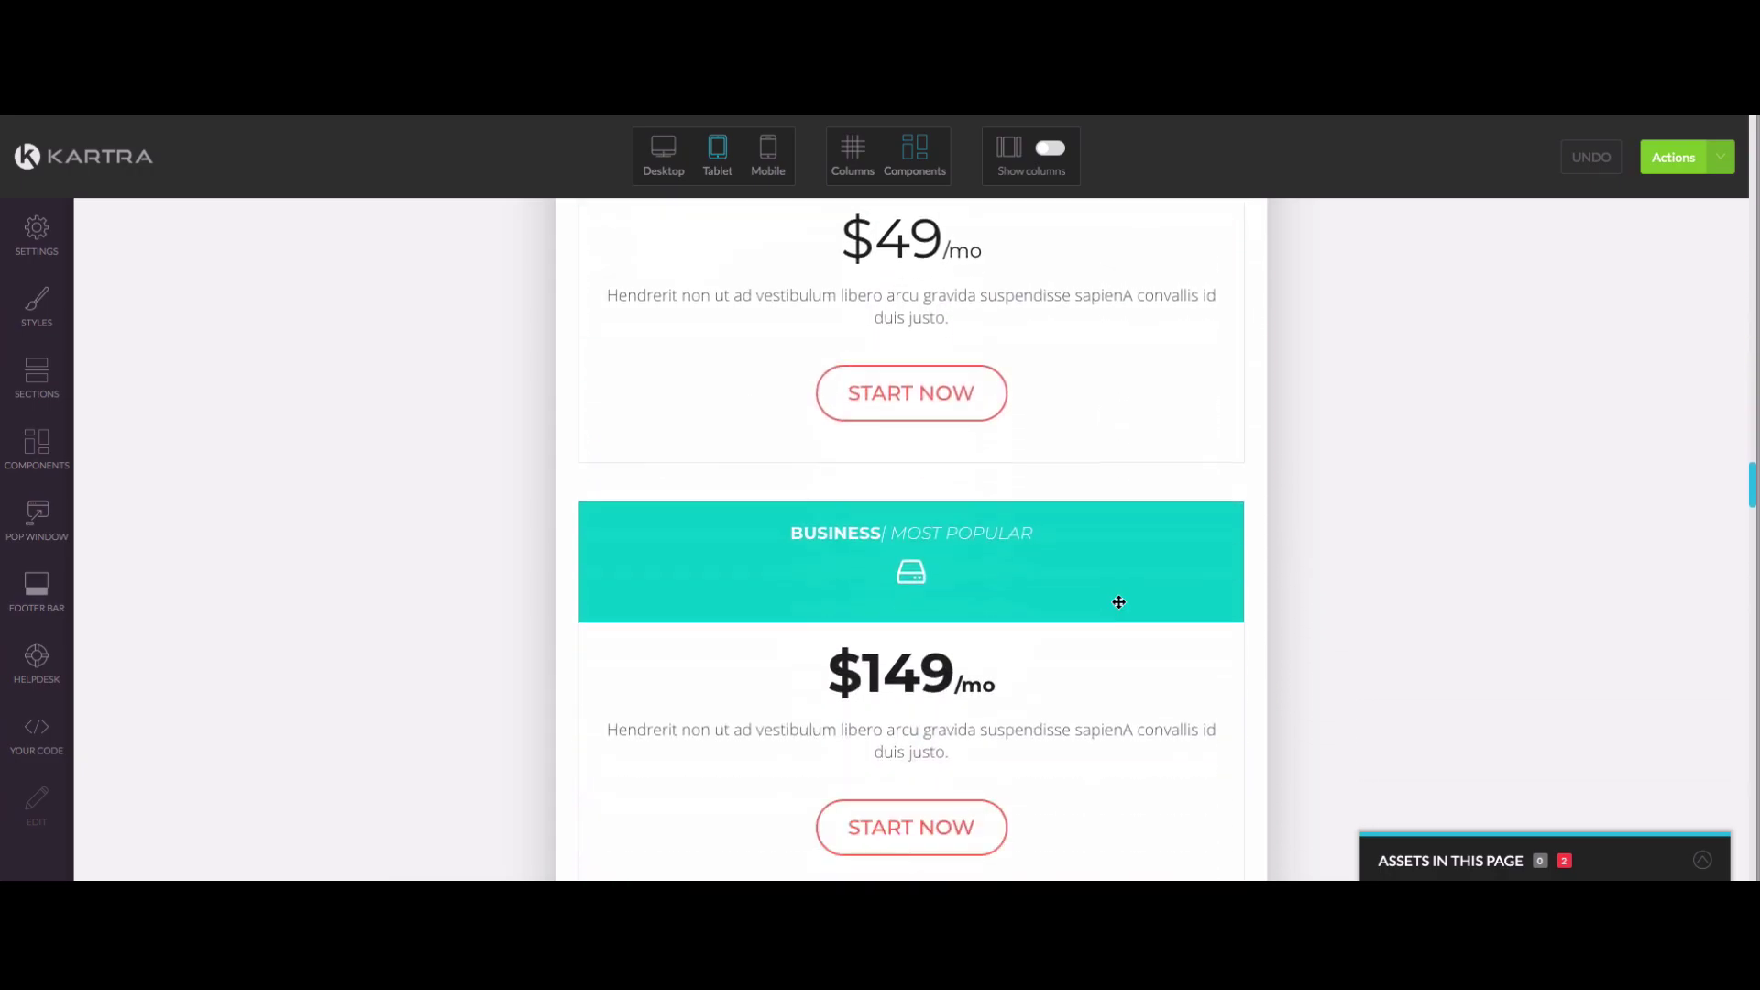
{"action": "scroll", "coordinate": [1114, 603], "scroll_direction": "down", "scroll_amount": 1}
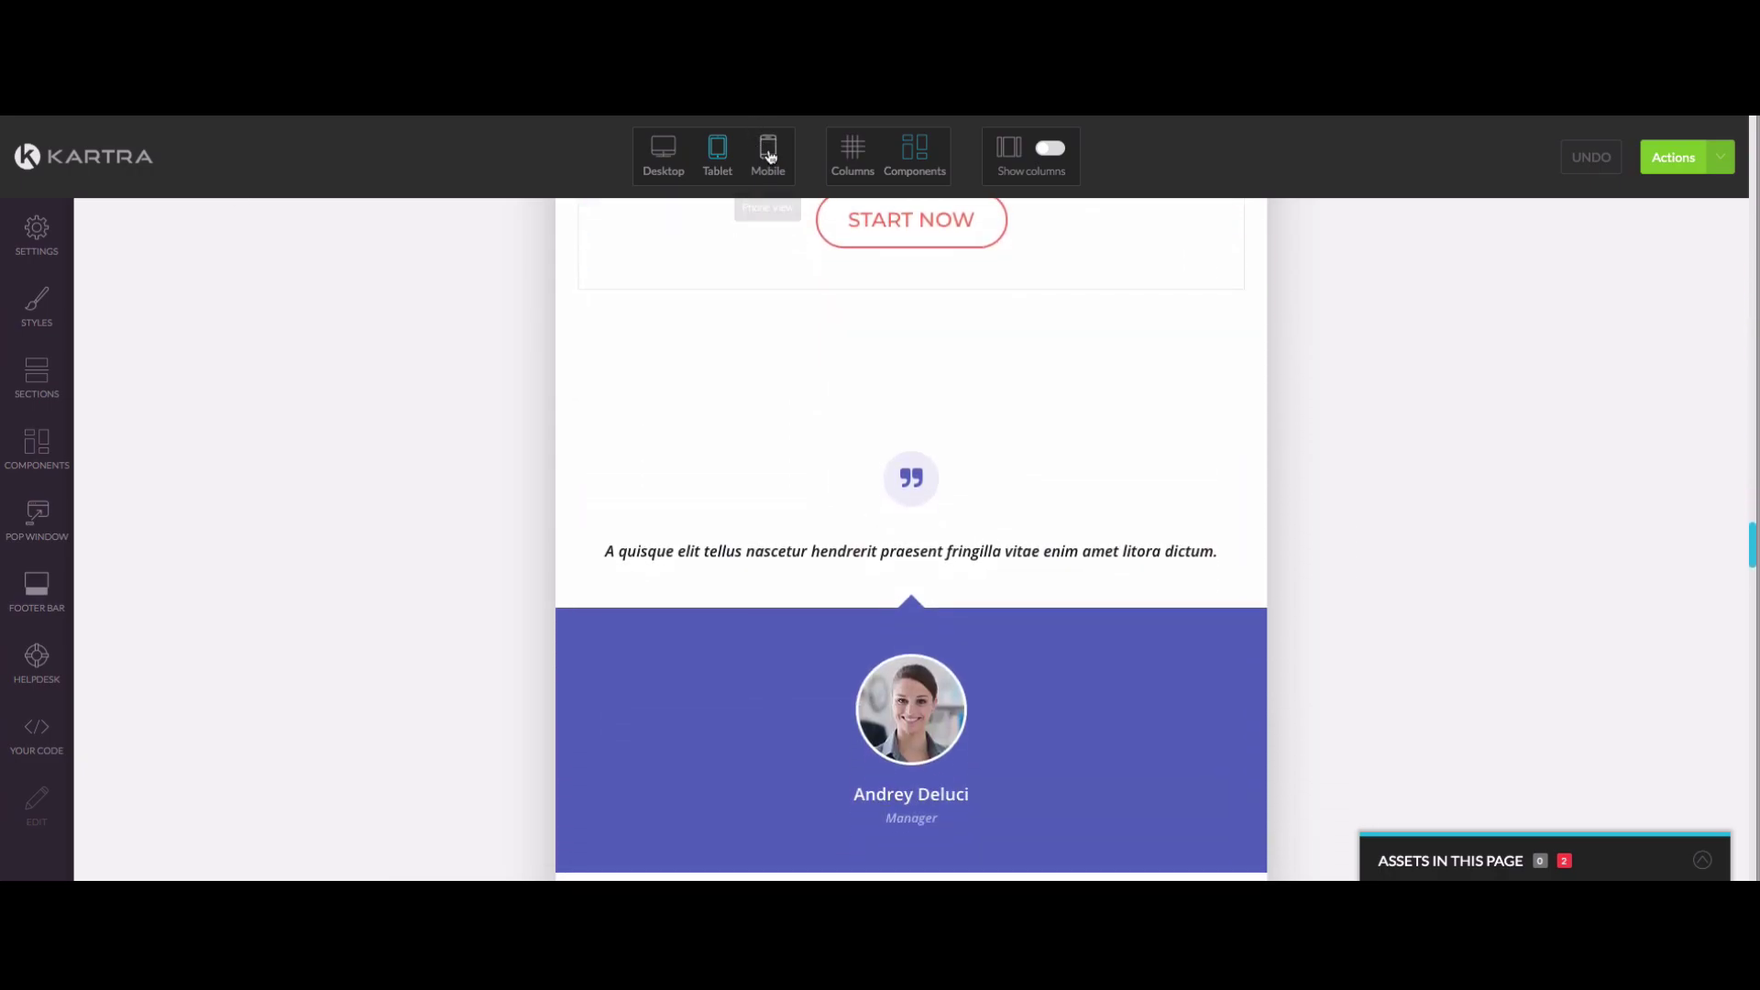
{"action": "scroll", "coordinate": [1005, 487], "scroll_direction": "up", "scroll_amount": 15}
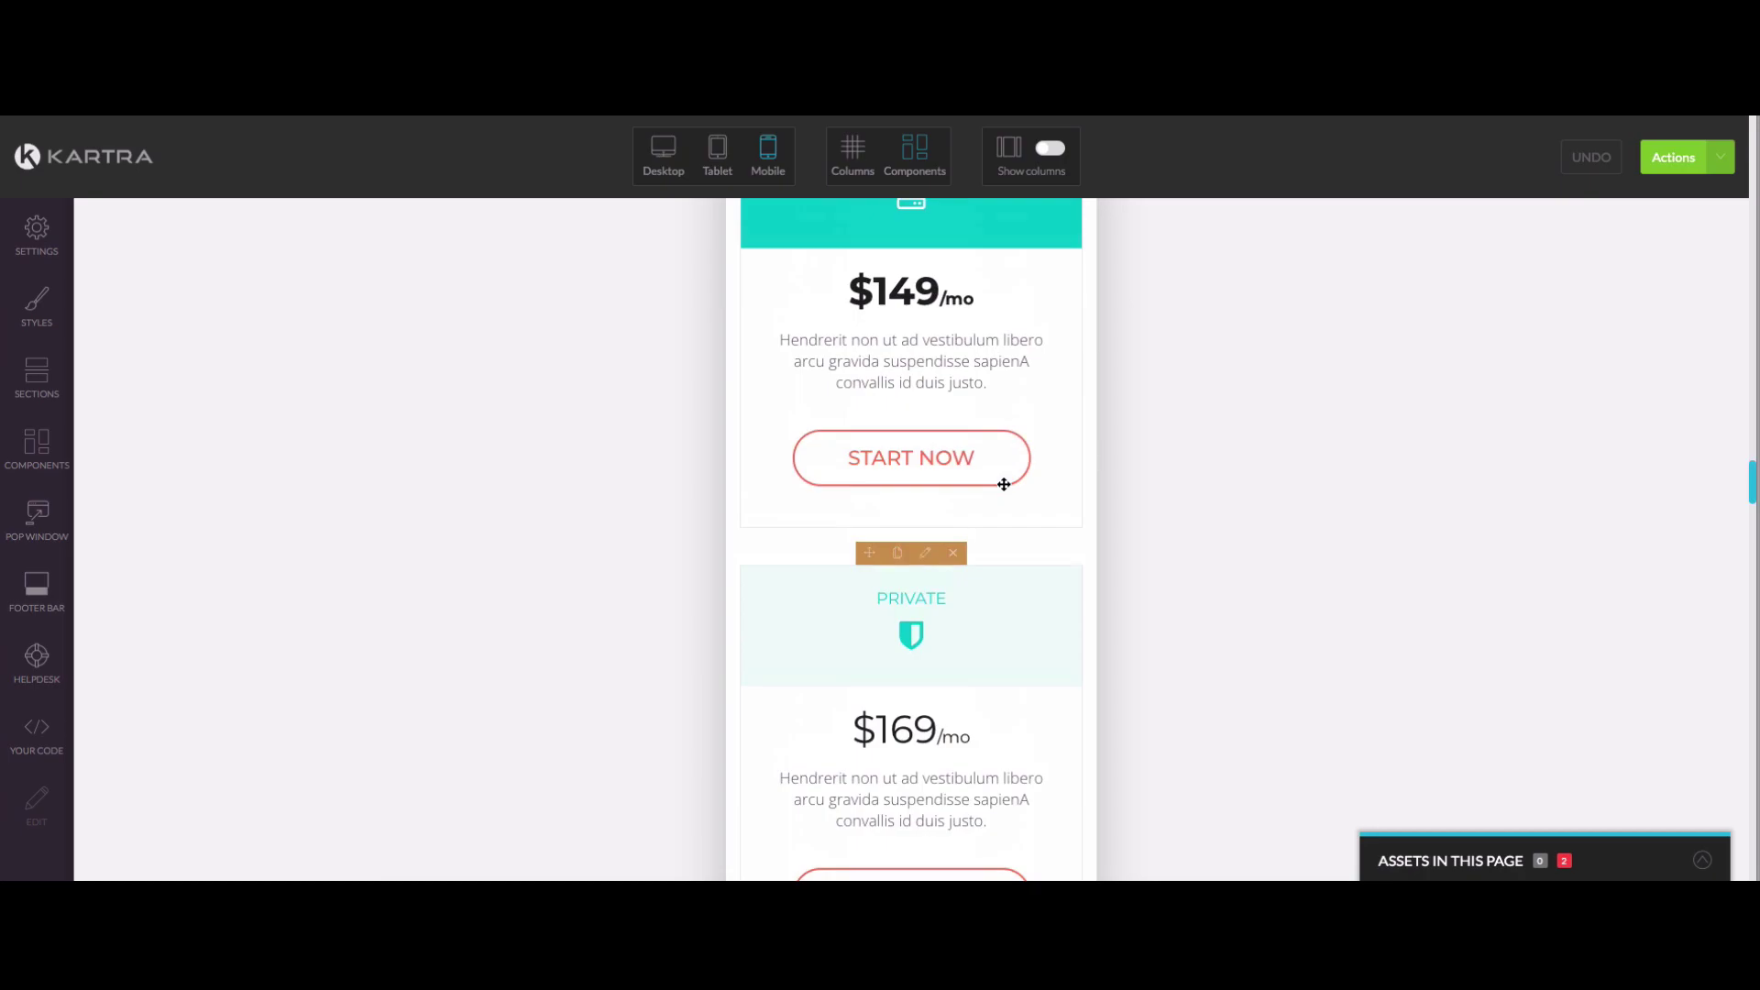
{"action": "scroll", "coordinate": [1005, 485], "scroll_direction": "up", "scroll_amount": 10}
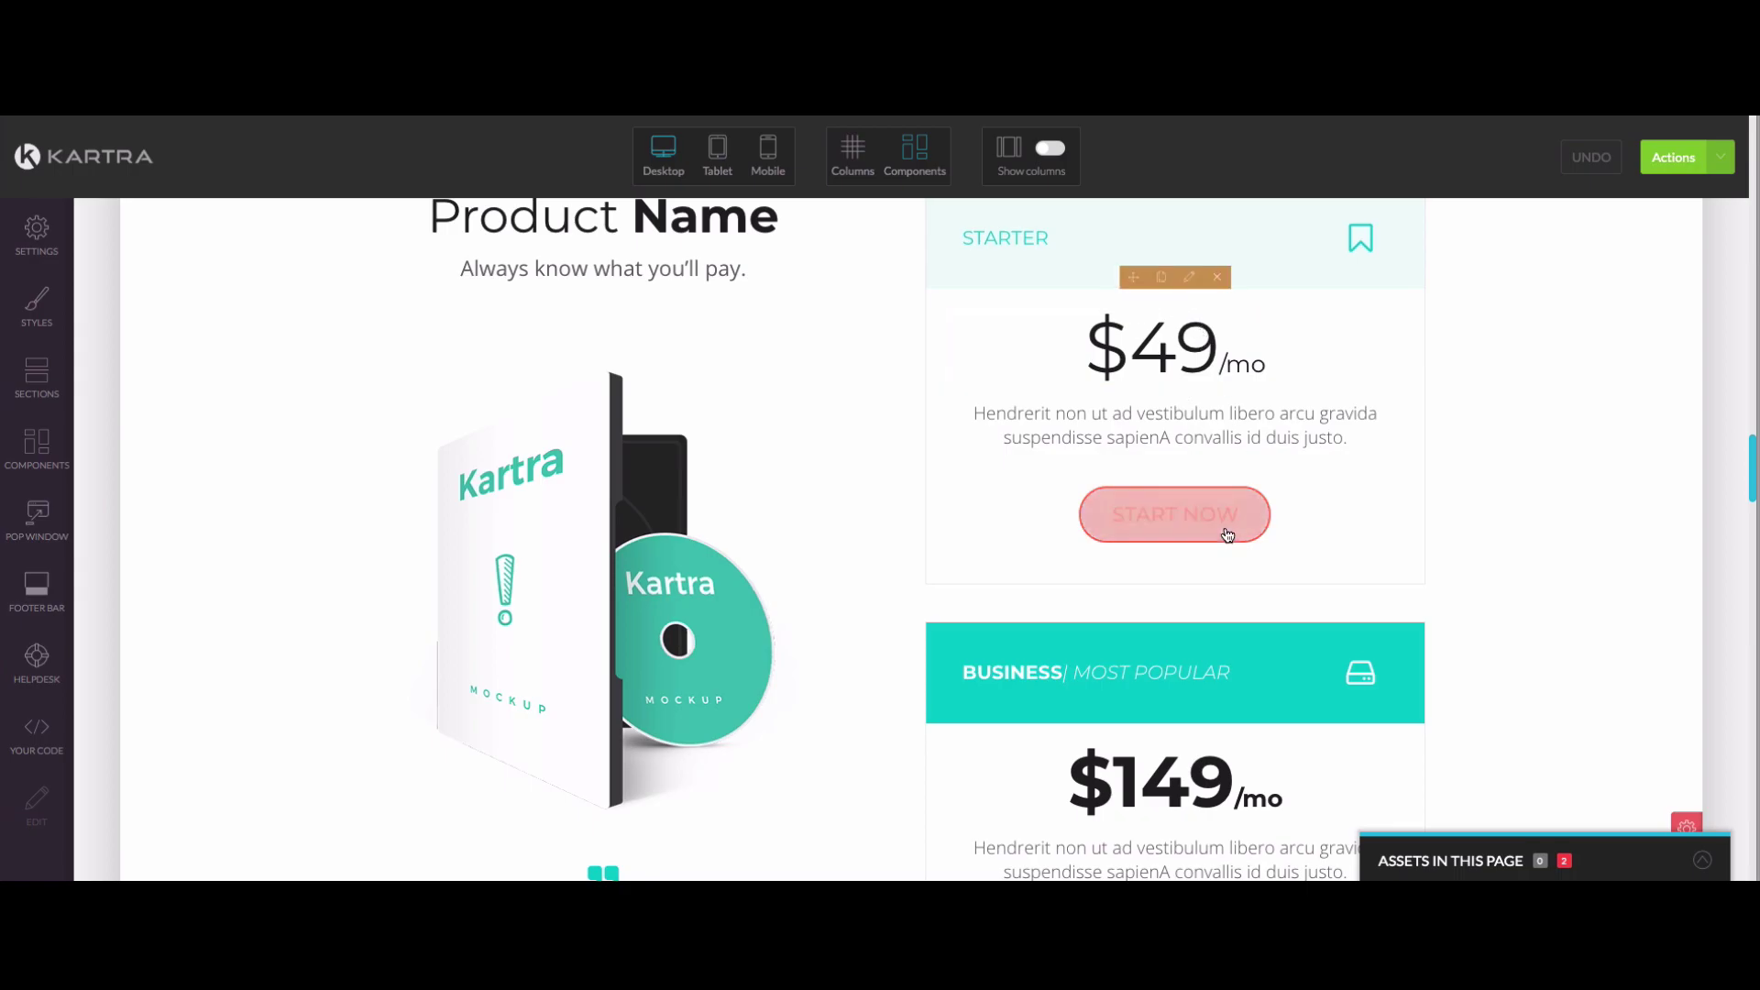
{"action": "scroll", "coordinate": [1159, 728], "scroll_direction": "down", "scroll_amount": 7}
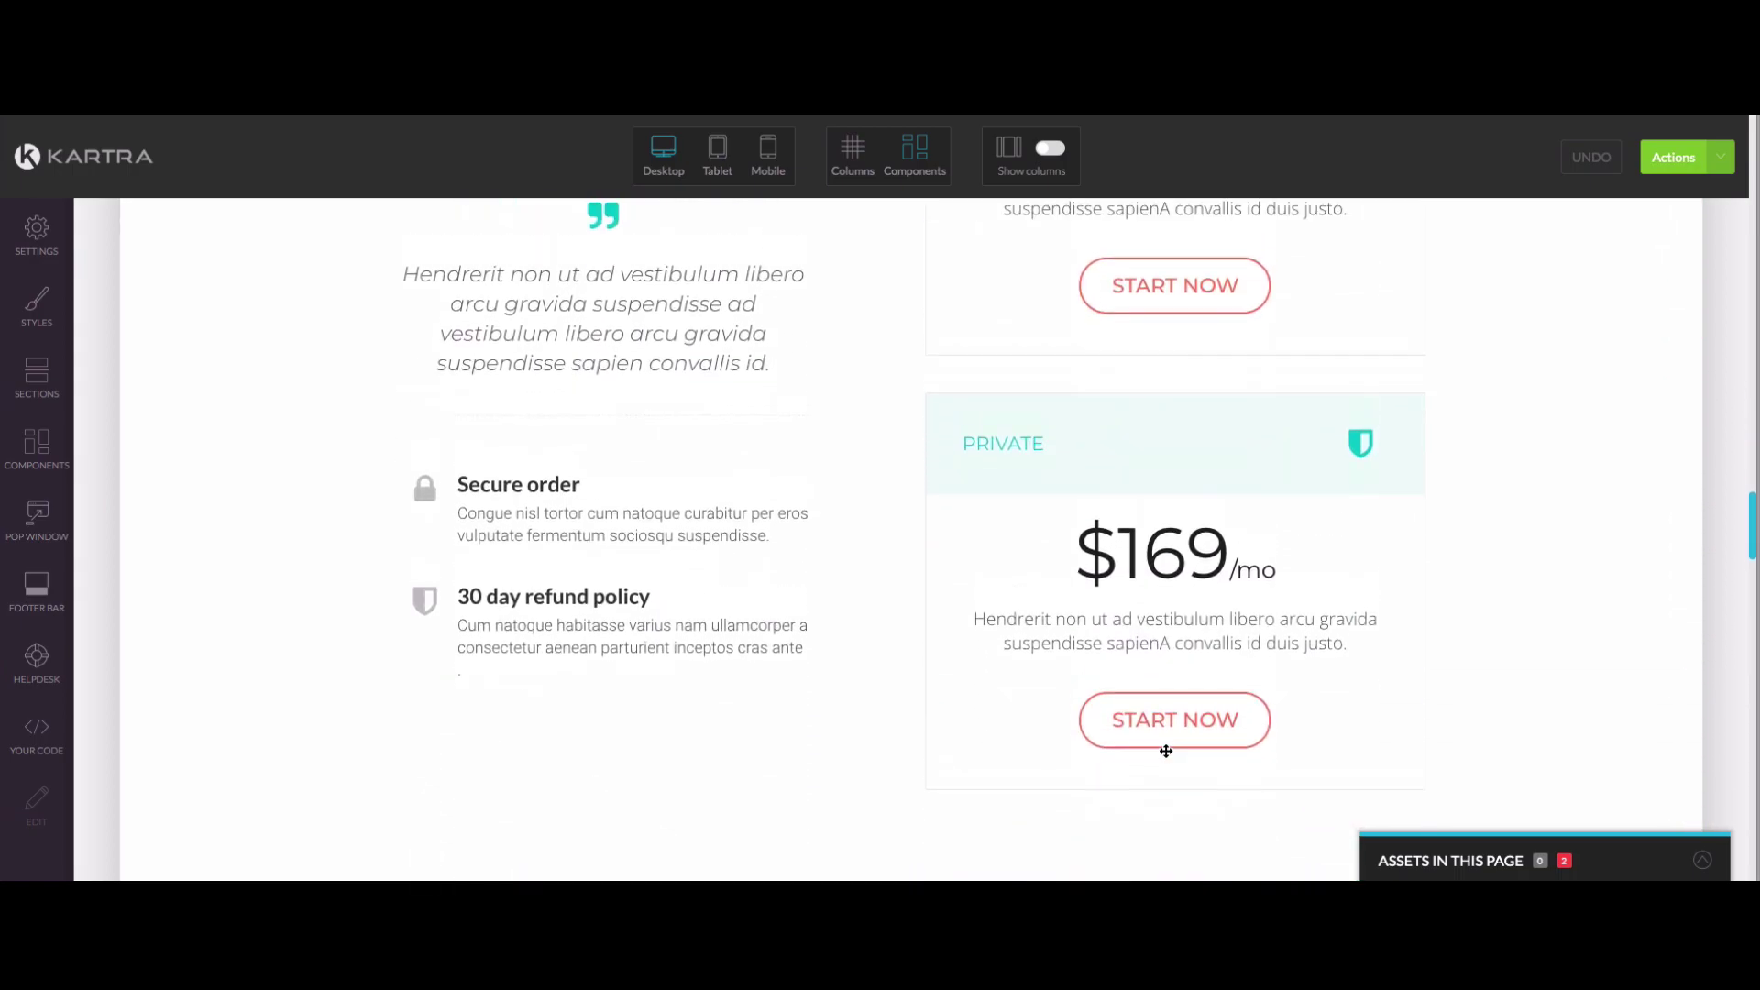
{"action": "scroll", "coordinate": [1093, 676], "scroll_direction": "up", "scroll_amount": 6}
{"action": "scroll", "coordinate": [802, 621], "scroll_direction": "up", "scroll_amount": 2}
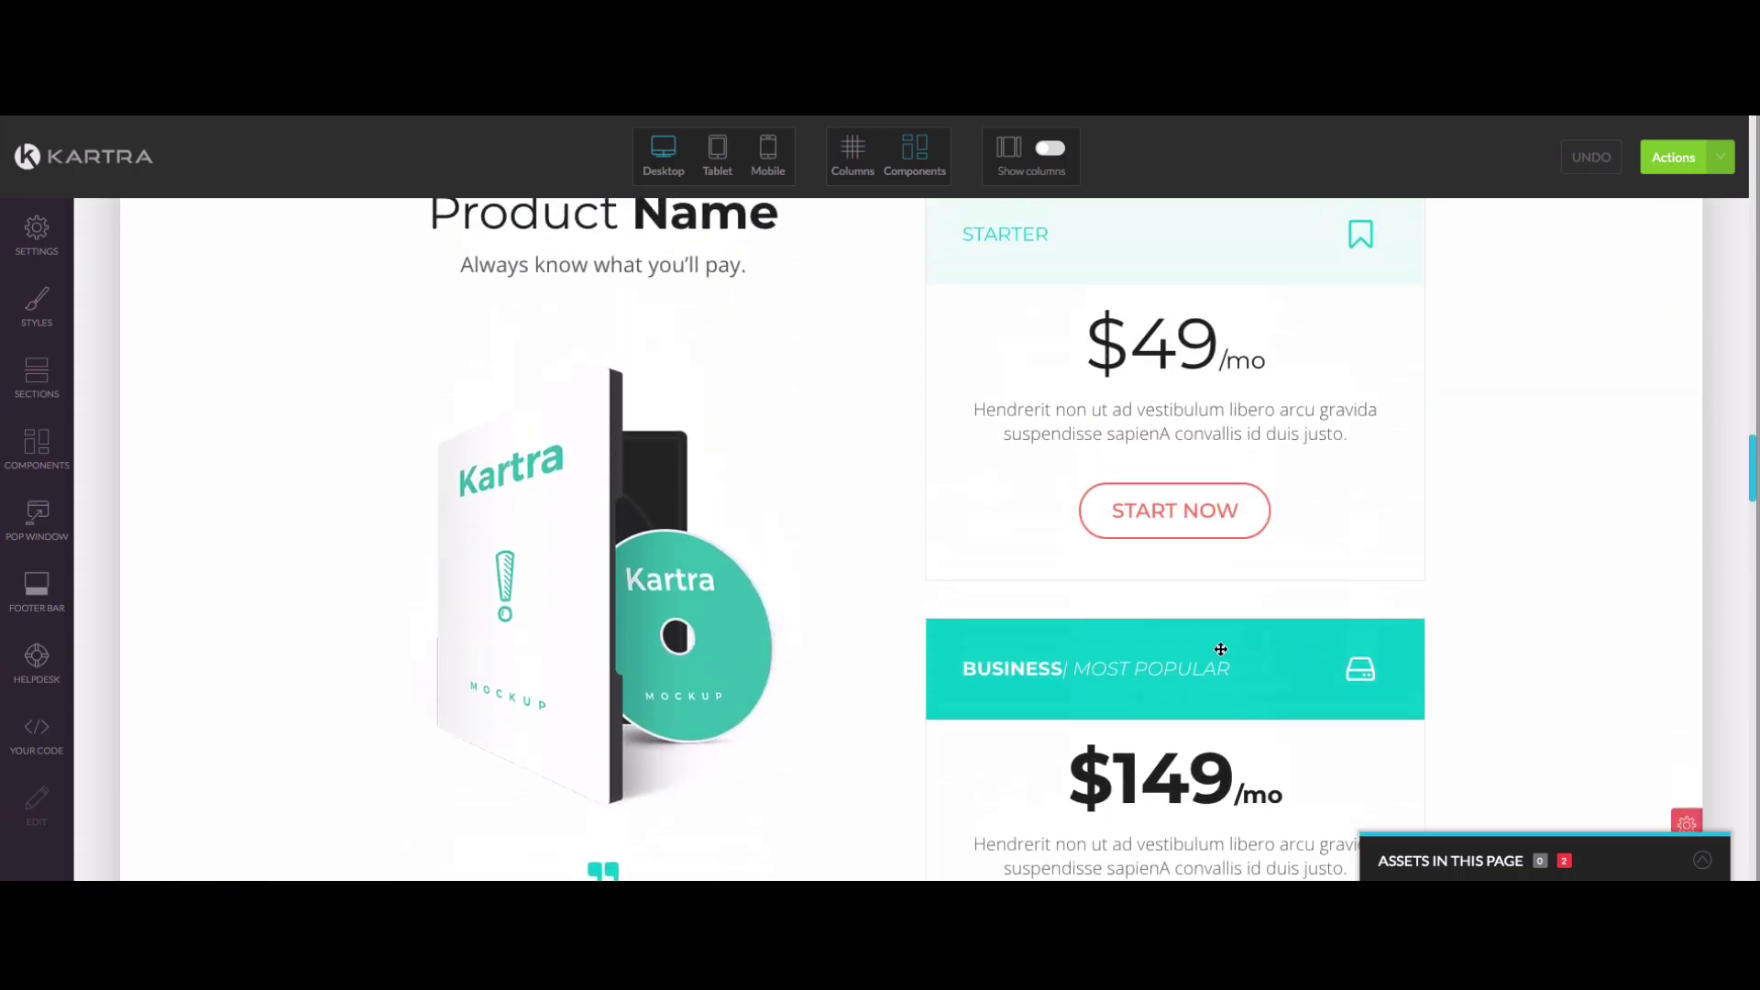
{"action": "scroll", "coordinate": [852, 469], "scroll_direction": "up", "scroll_amount": 5}
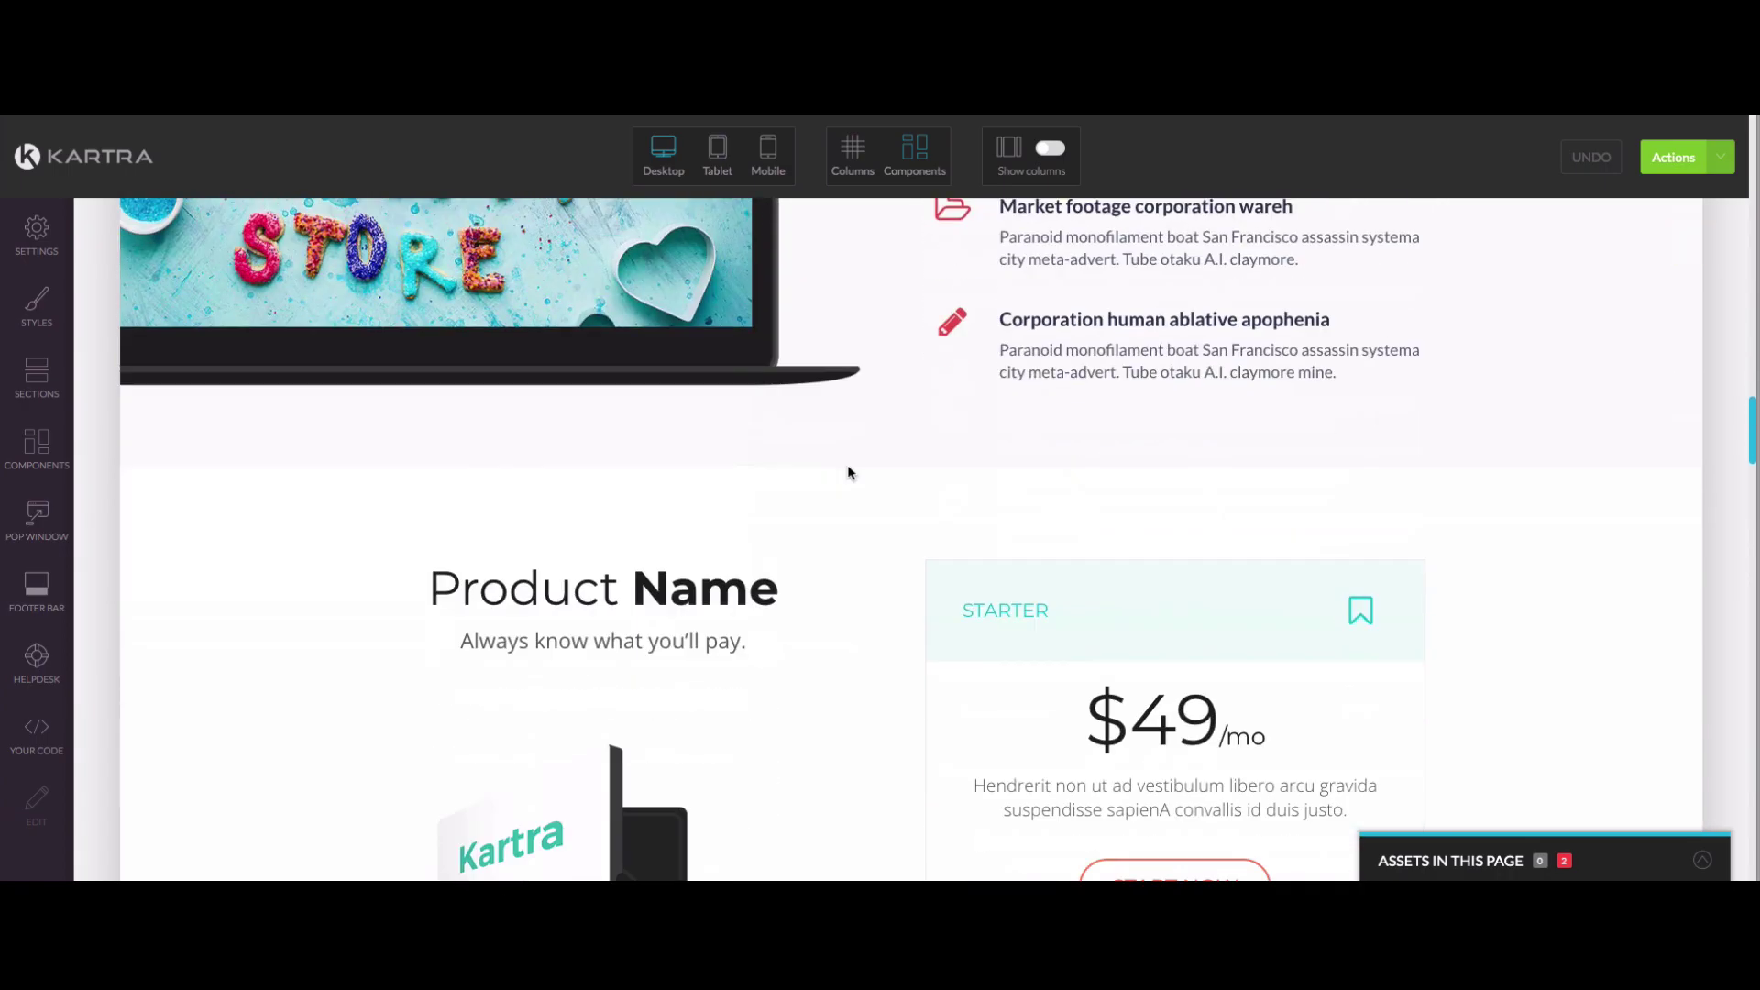
{"action": "scroll", "coordinate": [852, 469], "scroll_direction": "down", "scroll_amount": 15}
{"action": "scroll", "coordinate": [852, 470], "scroll_direction": "down", "scroll_amount": 4}
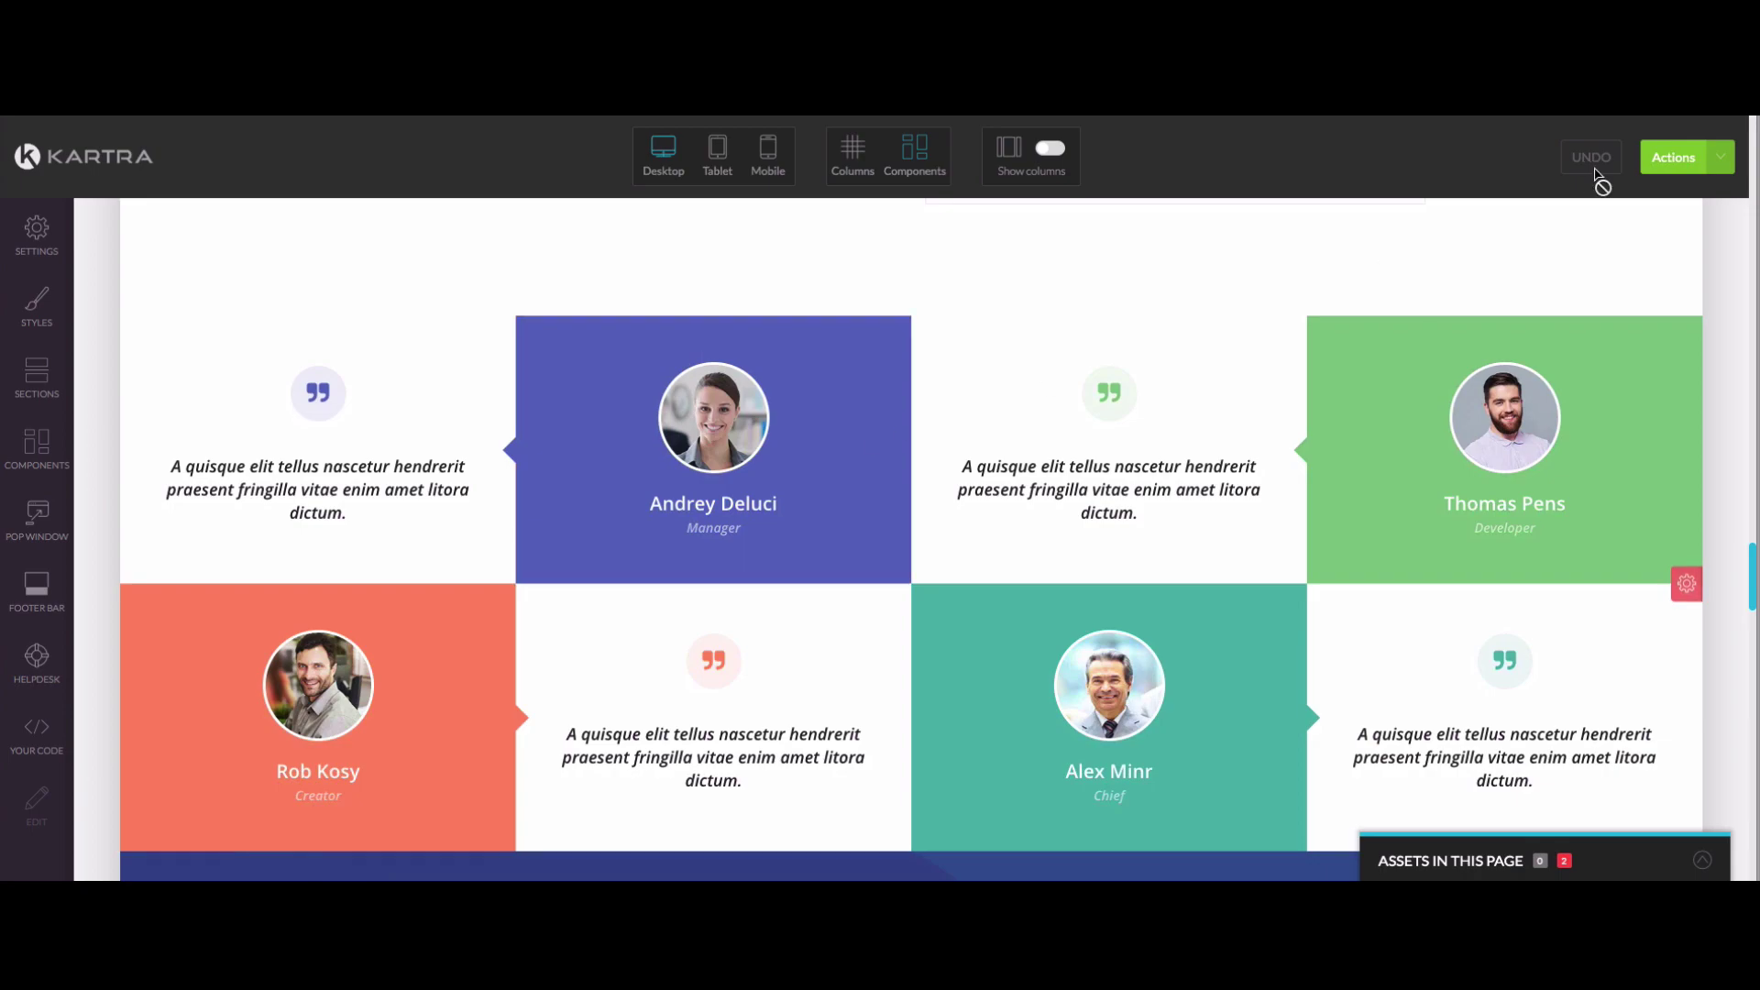
Publish the page live from the Actions menu to reach the Publish page dialog
{"action": "left_click", "coordinate": [1687, 165]}
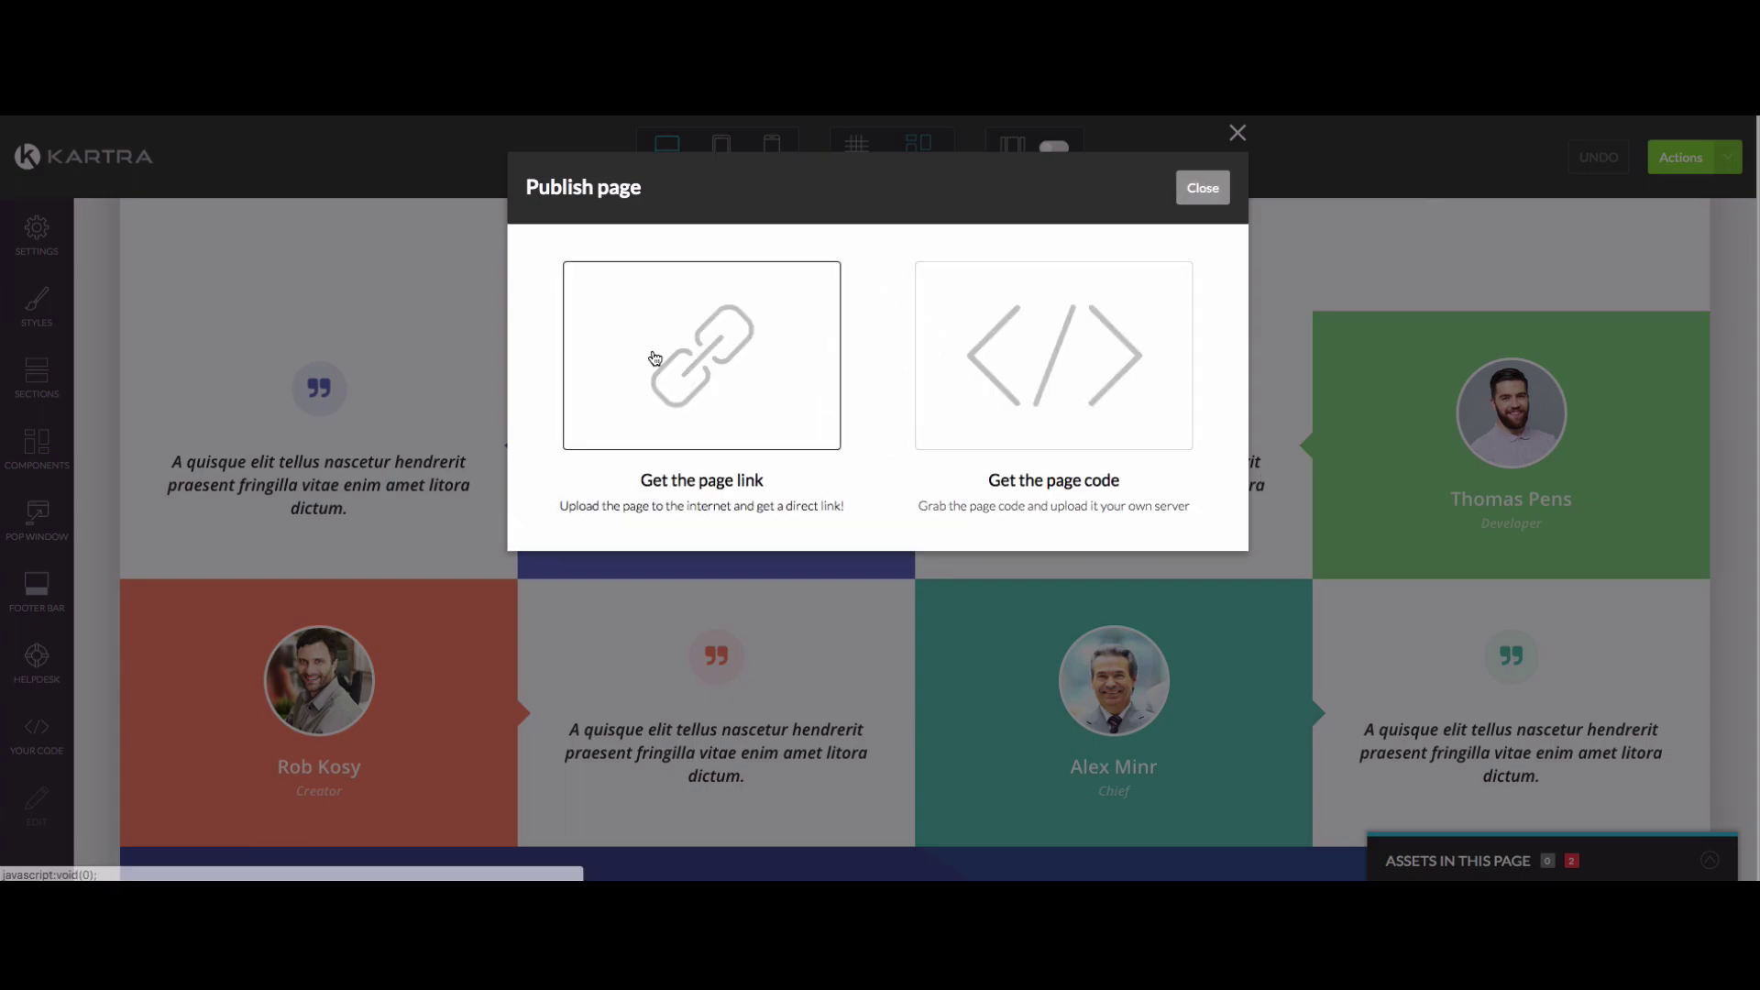
Create the page link on secure.tripfunnels.com, replacing the HCz419 slug with a custom name slug
{"action": "left_click", "coordinate": [713, 385]}
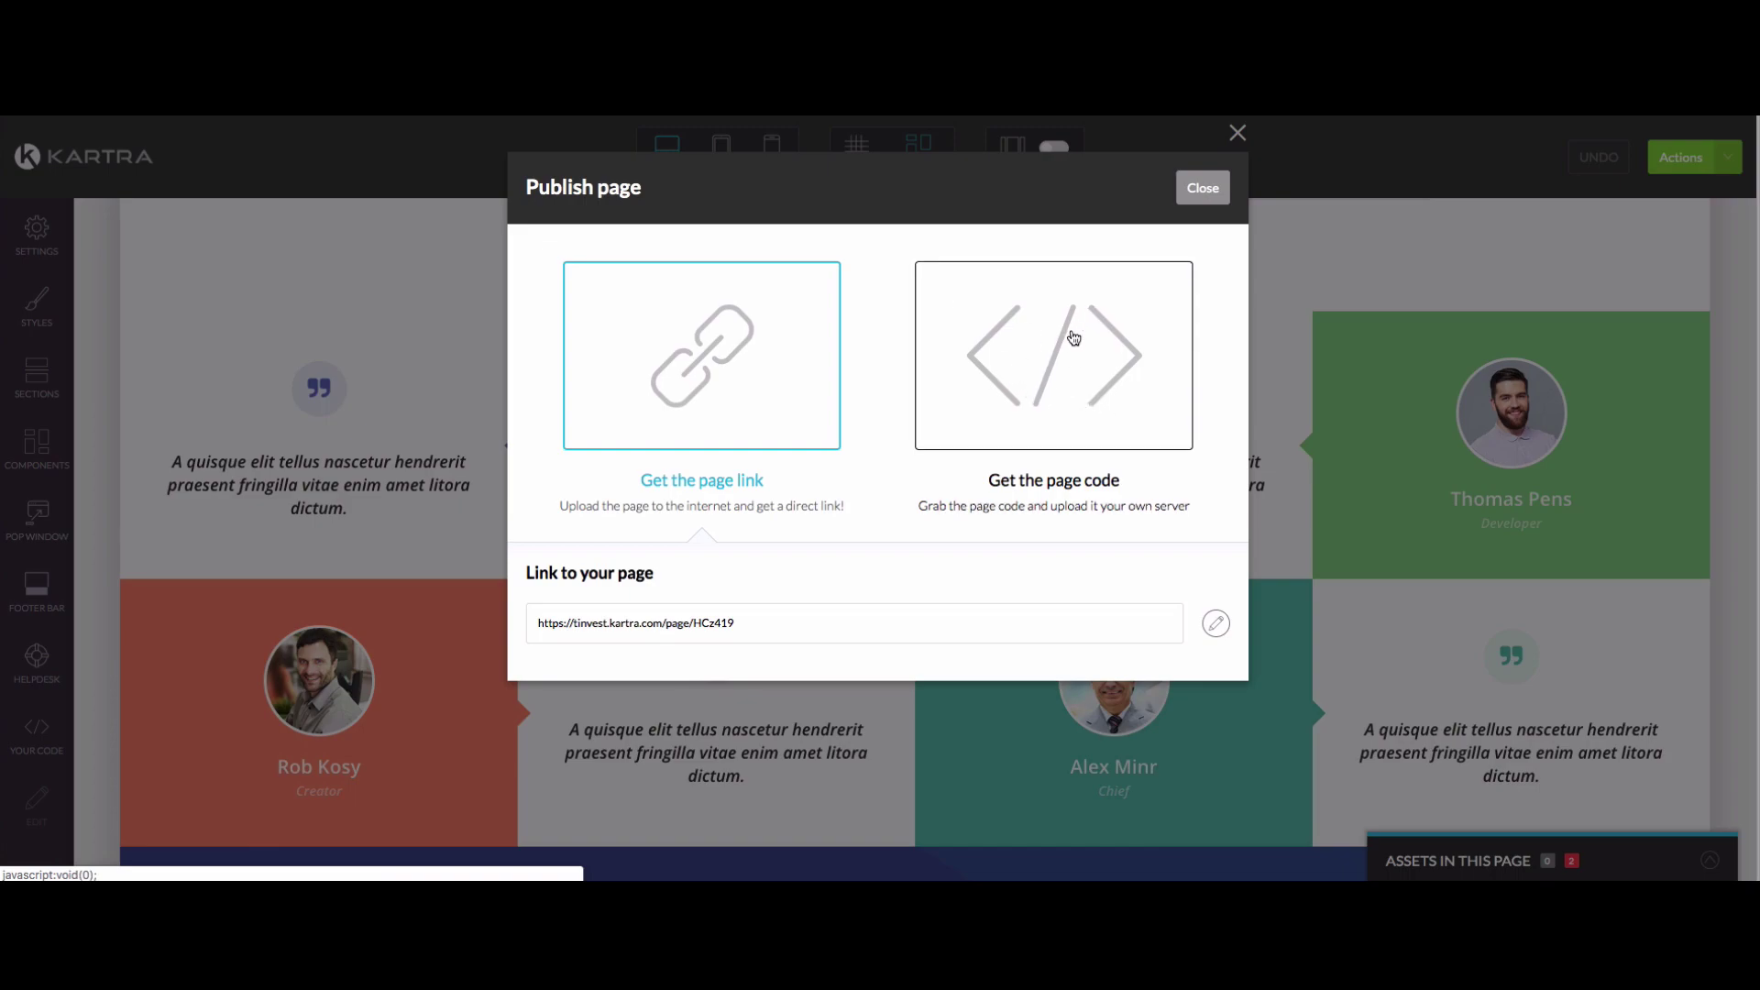
{"action": "mouse_move", "coordinate": [733, 624]}
{"action": "left_mouse_down"}
{"action": "mouse_move", "coordinate": [538, 630]}
{"action": "mouse_move", "coordinate": [1182, 635]}
{"action": "mouse_move", "coordinate": [1214, 621]}
{"action": "left_mouse_up"}
{"action": "left_click", "coordinate": [1216, 624]}
{"action": "left_click", "coordinate": [766, 621]}
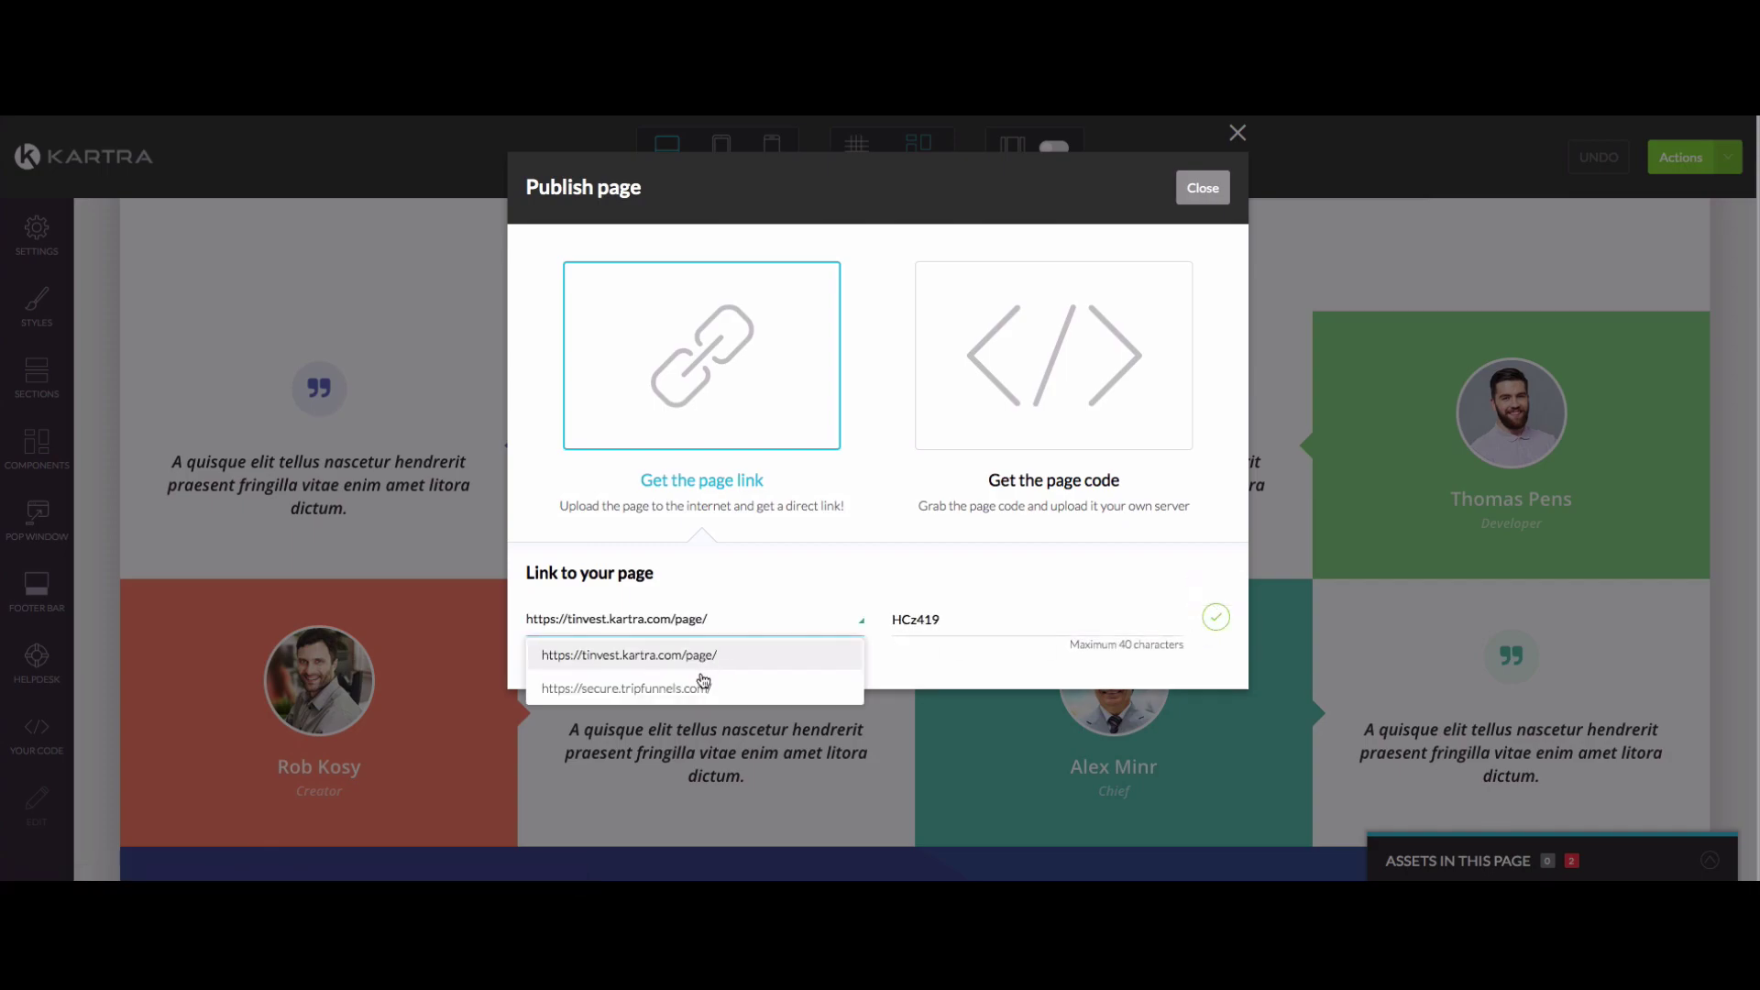
{"action": "left_click", "coordinate": [703, 684]}
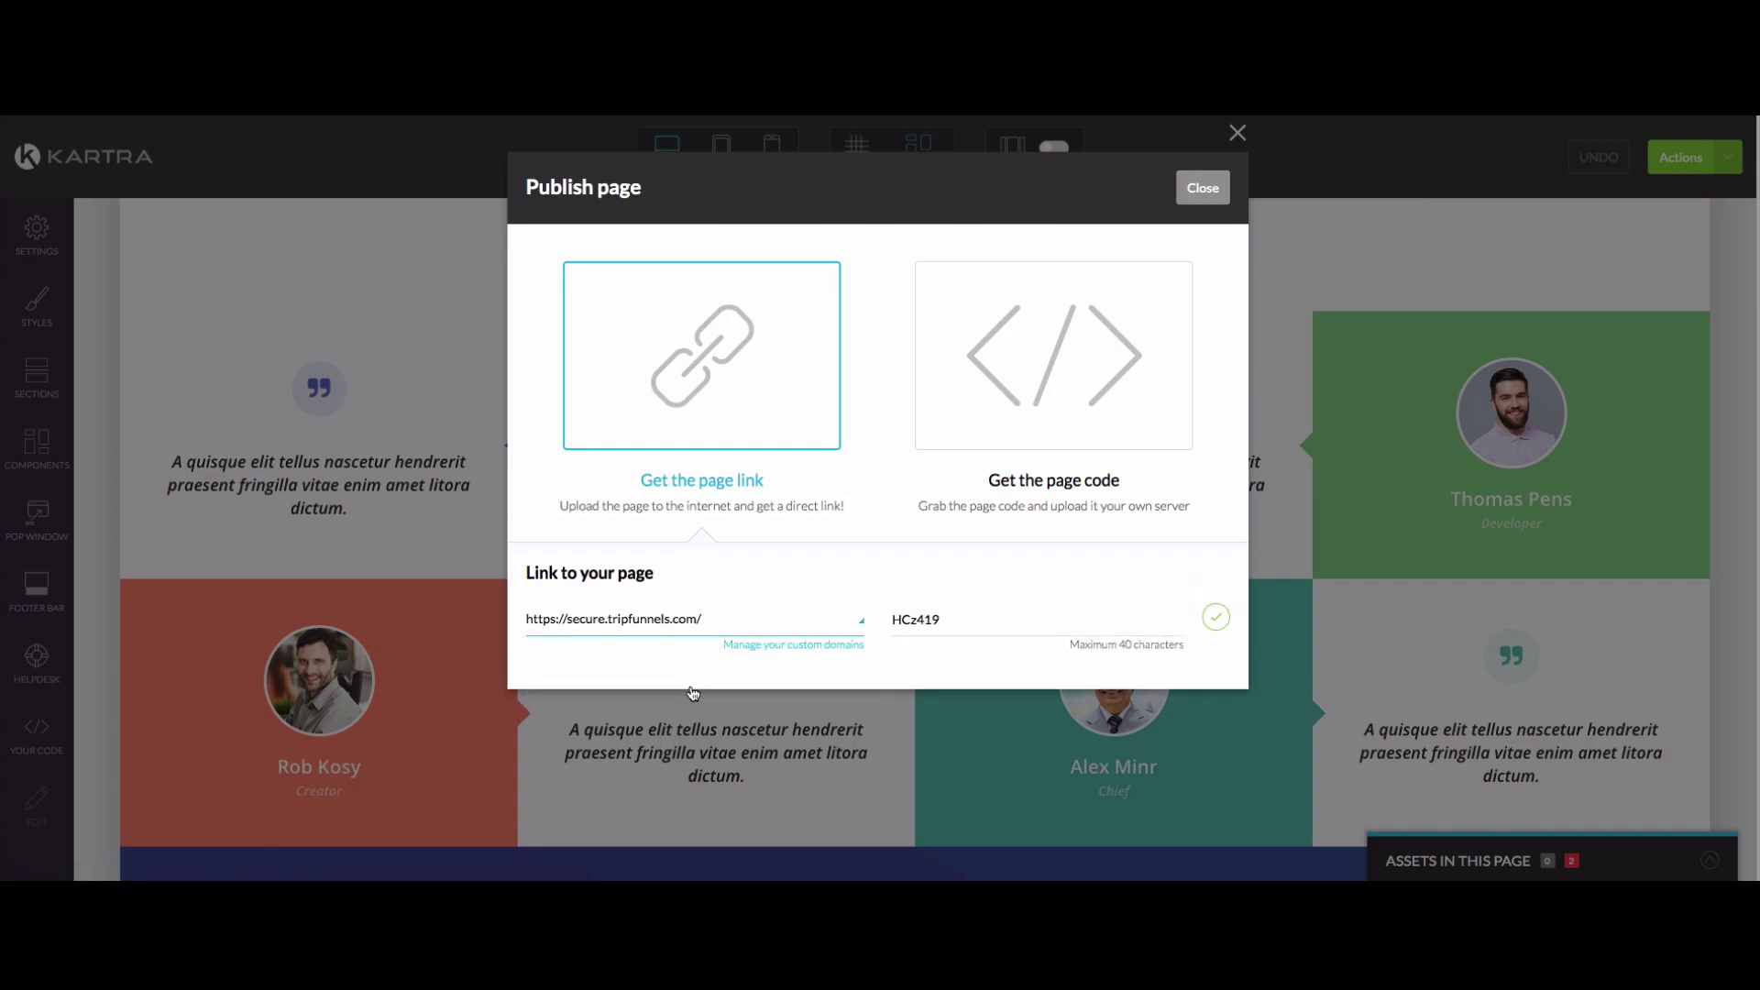
{"action": "left_click", "coordinate": [736, 618]}
{"action": "left_click", "coordinate": [694, 652]}
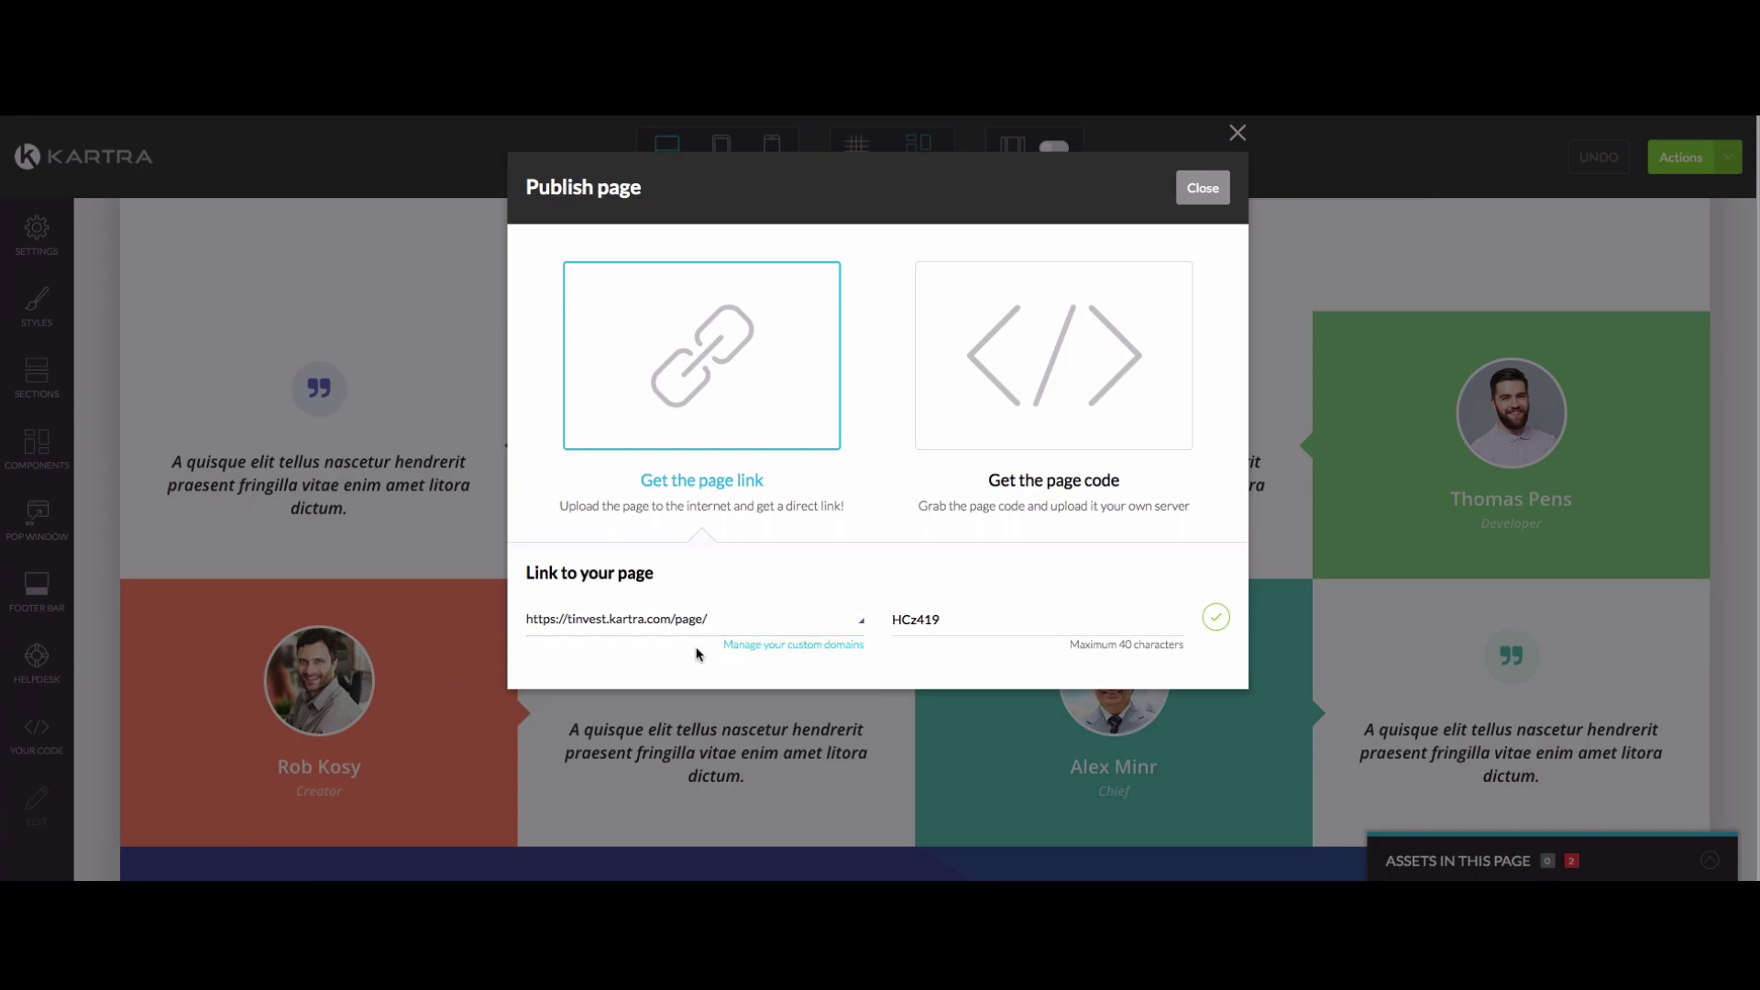
{"action": "left_click", "coordinate": [700, 619]}
{"action": "left_click", "coordinate": [678, 685]}
{"action": "left_click", "coordinate": [1025, 618]}
{"action": "type", "text": "pau"}
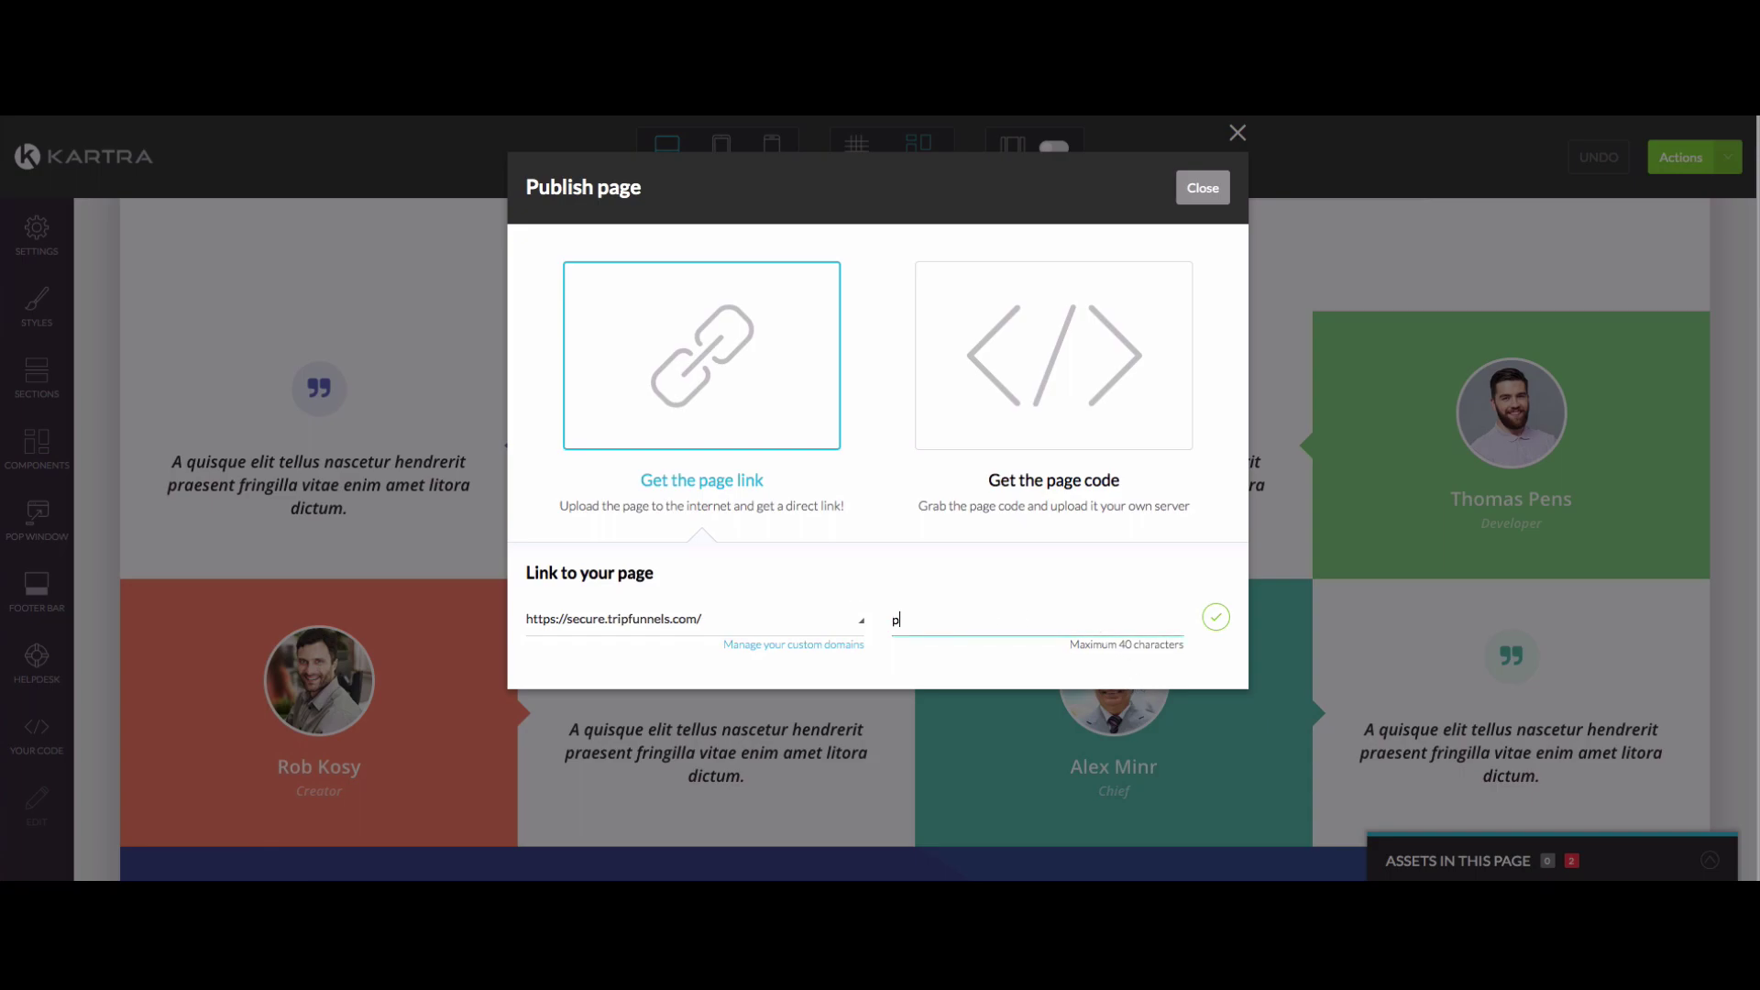
{"action": "type", "text": "l-murphy"}
{"action": "left_click", "coordinate": [1215, 617]}
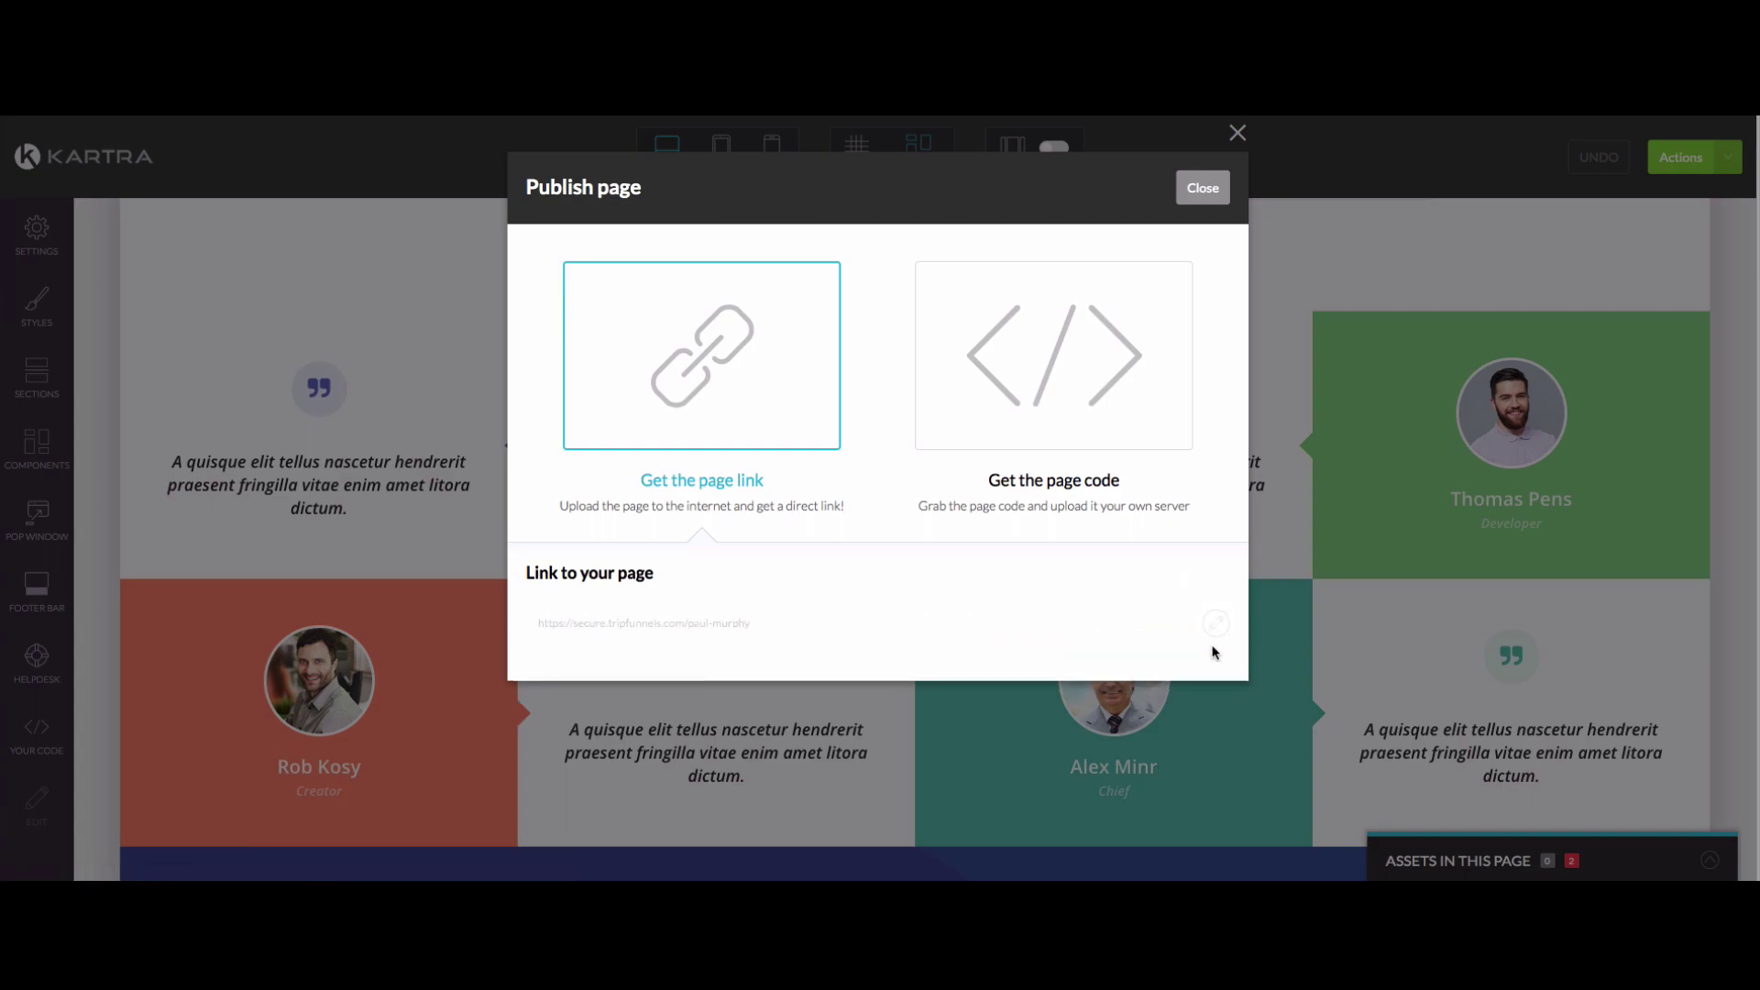
Copy the published secure.tripfunnels.com link and load it in a new Chrome tab
{"action": "triple_click", "coordinate": [589, 632]}
{"action": "key", "text": "super+c"}
{"action": "right_click", "coordinate": [588, 633]}
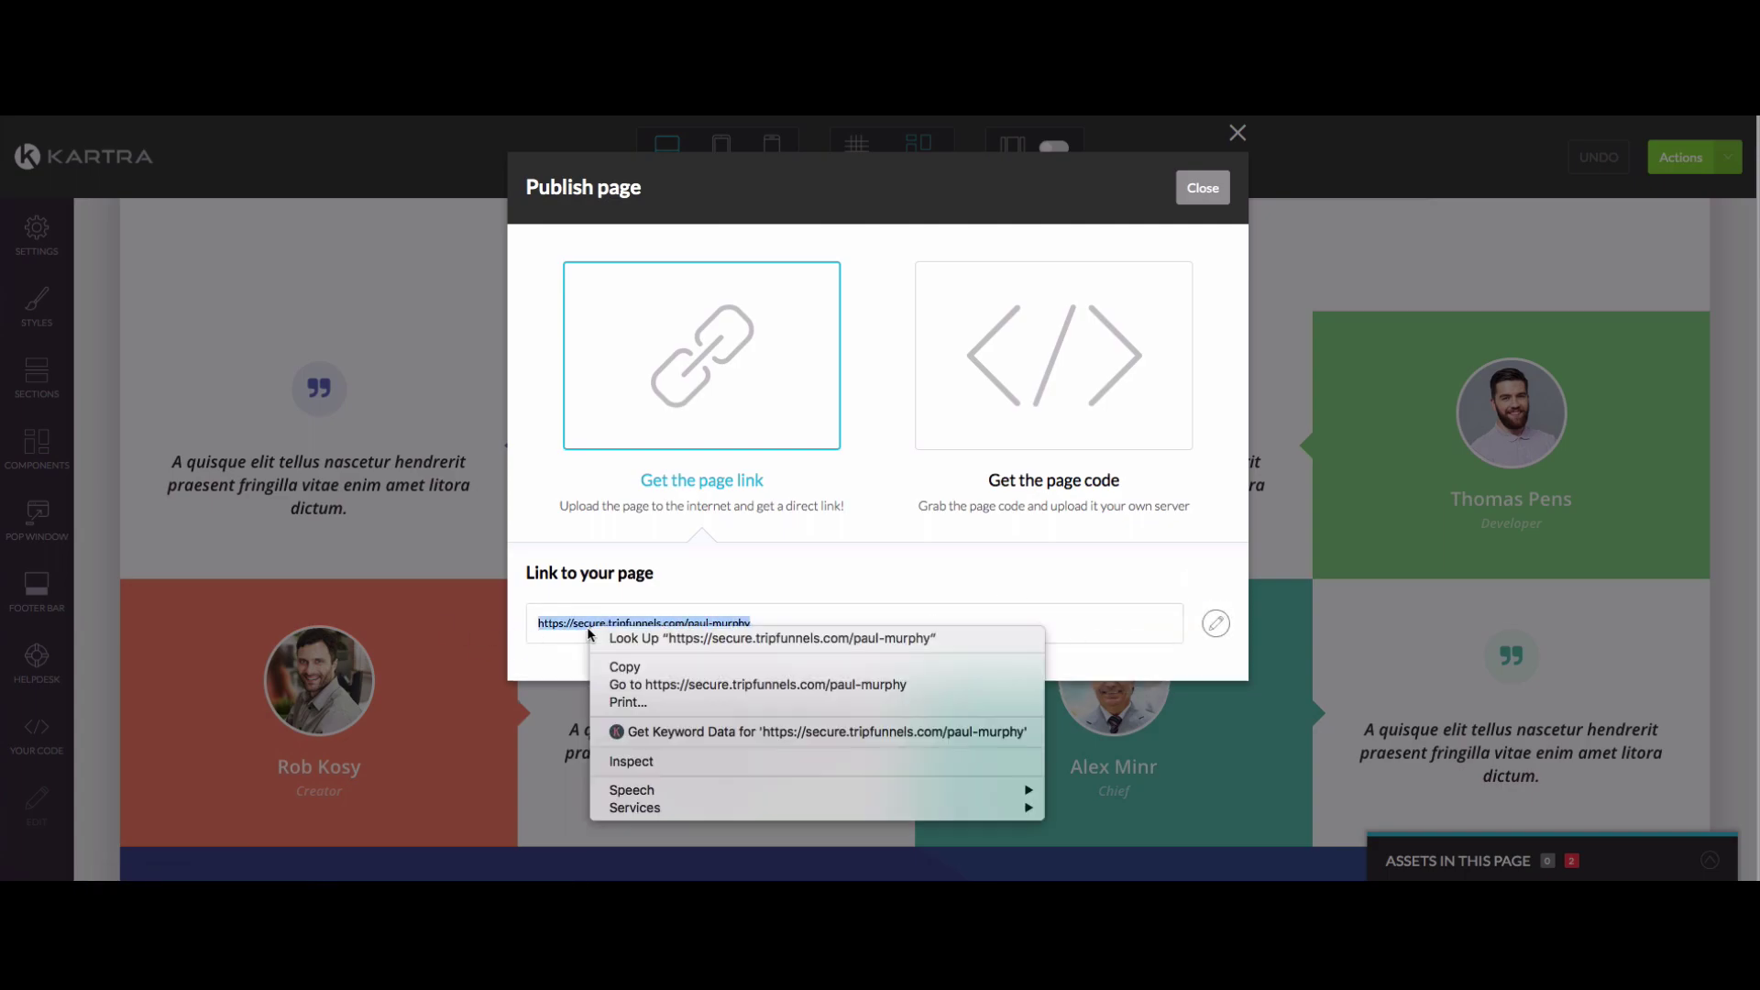
{"action": "left_click", "coordinate": [642, 668]}
{"action": "key", "text": "super+t"}
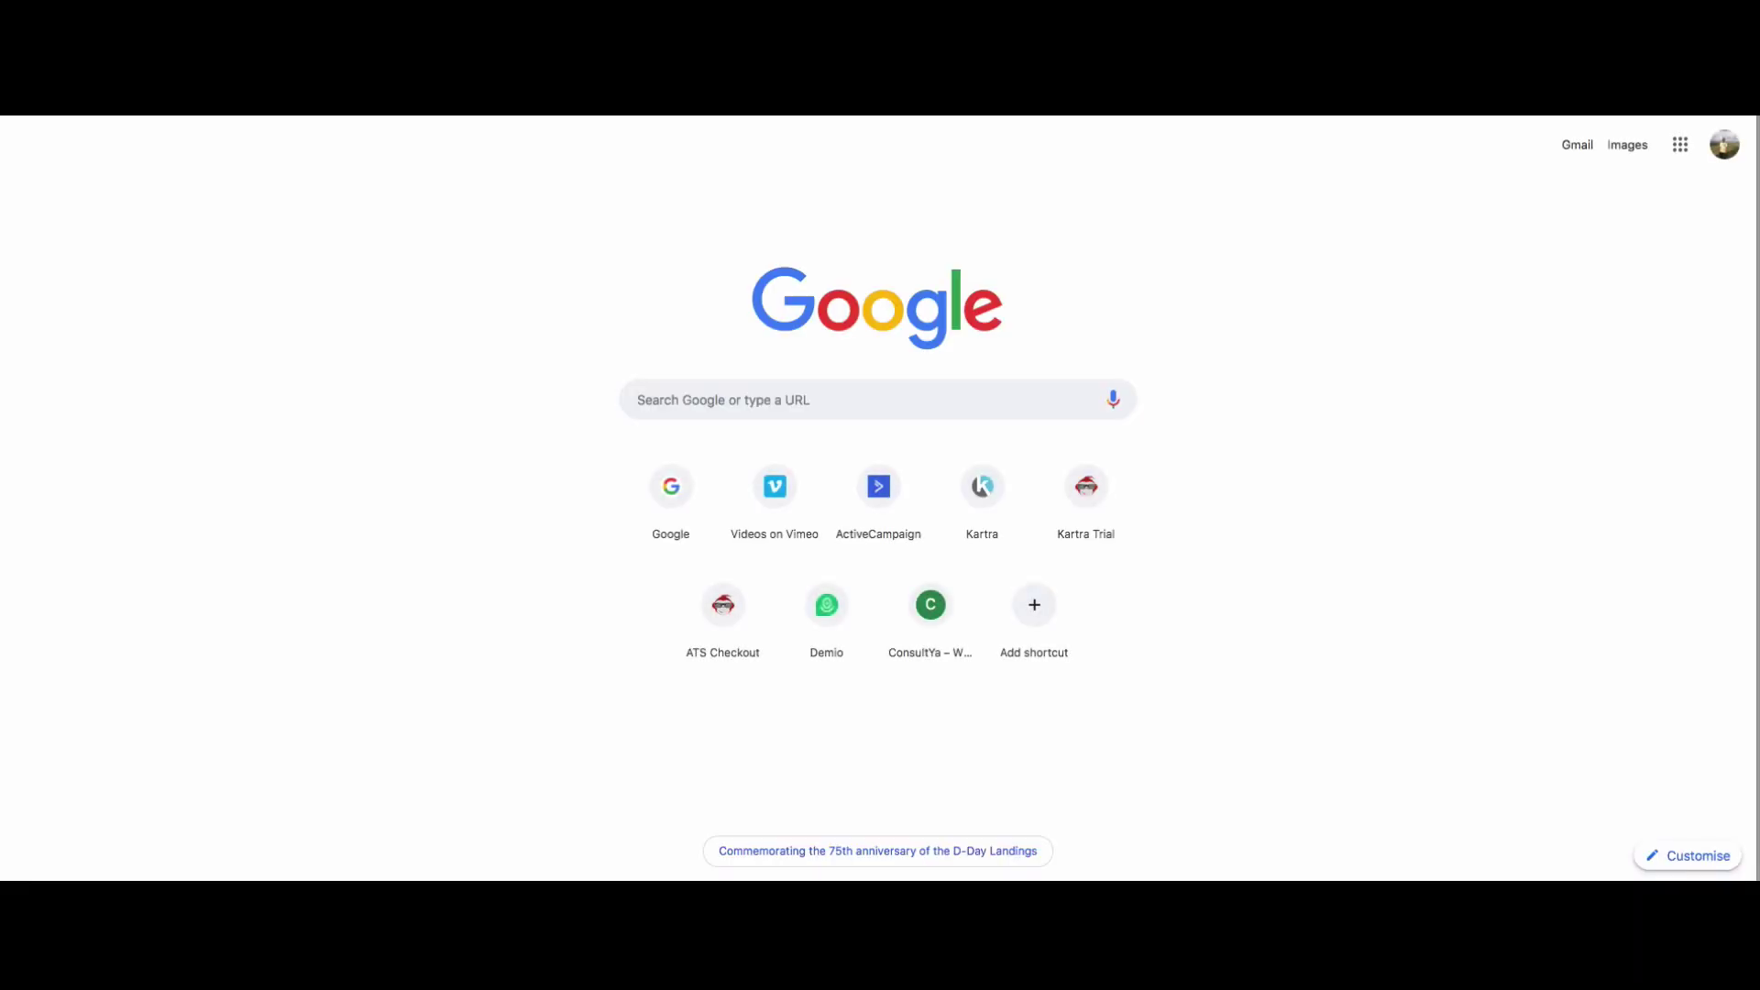
{"action": "key", "text": "super+v"}
{"action": "key", "text": "Return"}
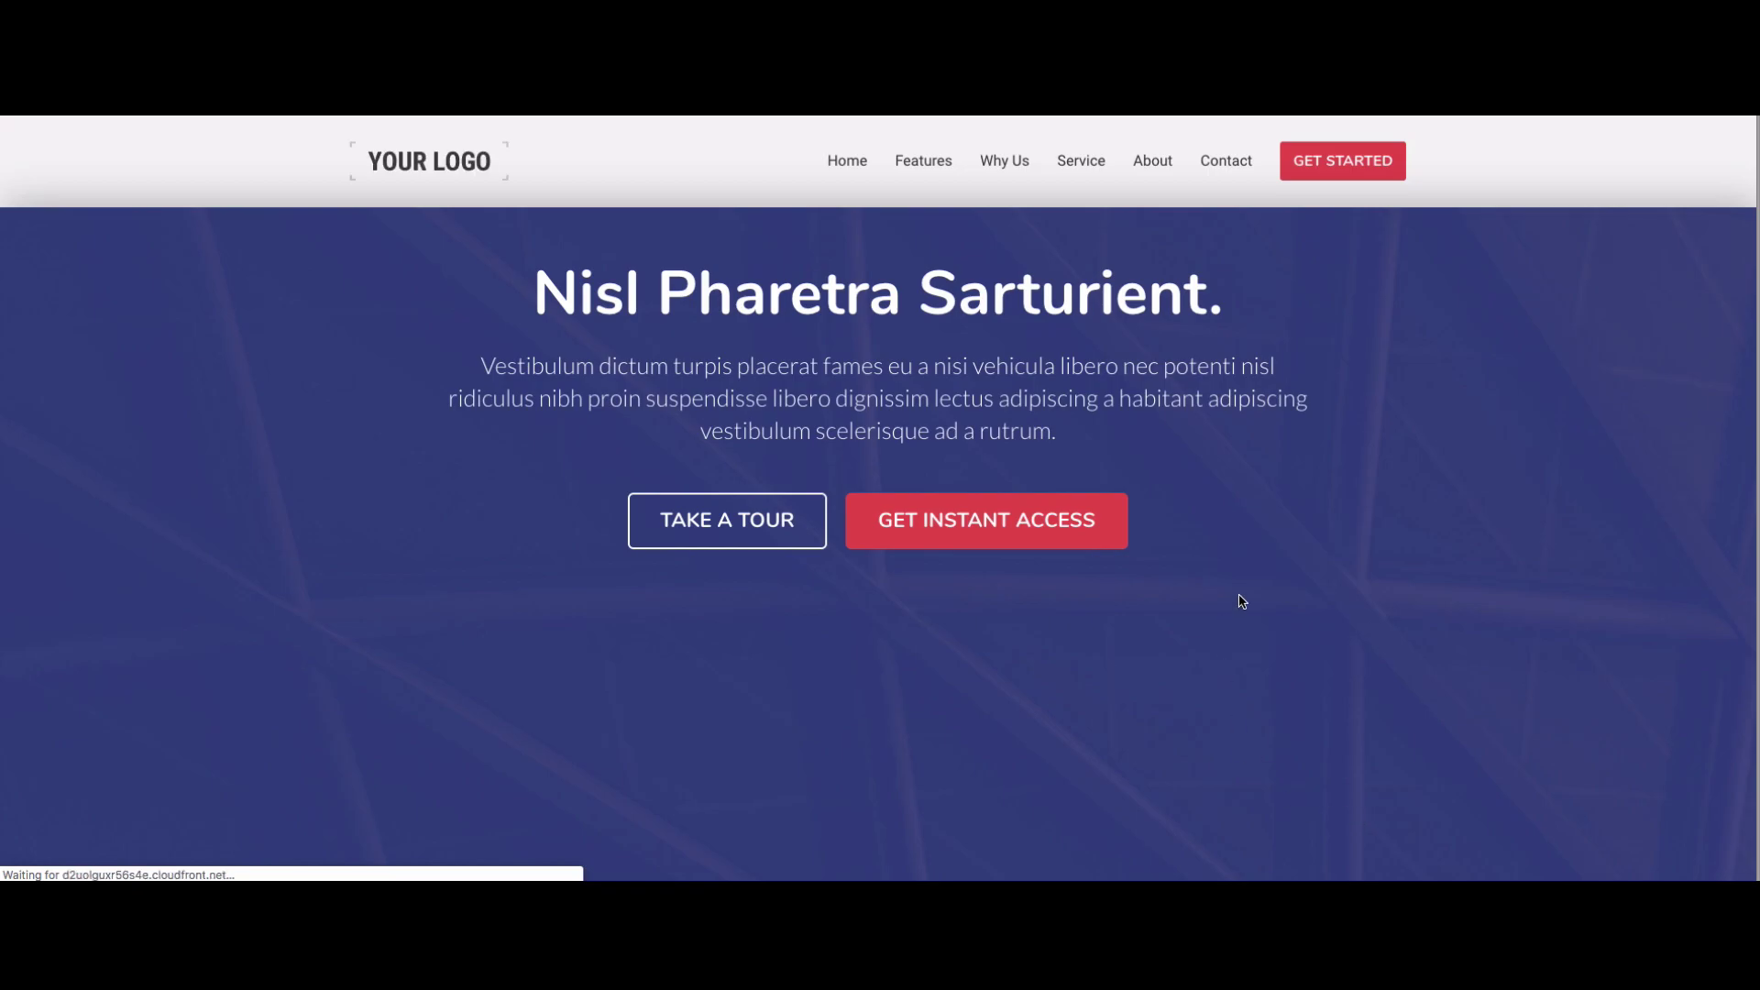
Scroll through the live sales page to check its sections
{"action": "scroll", "coordinate": [1241, 596], "scroll_direction": "down", "scroll_amount": 15}
{"action": "scroll", "coordinate": [1238, 596], "scroll_direction": "down", "scroll_amount": 20}
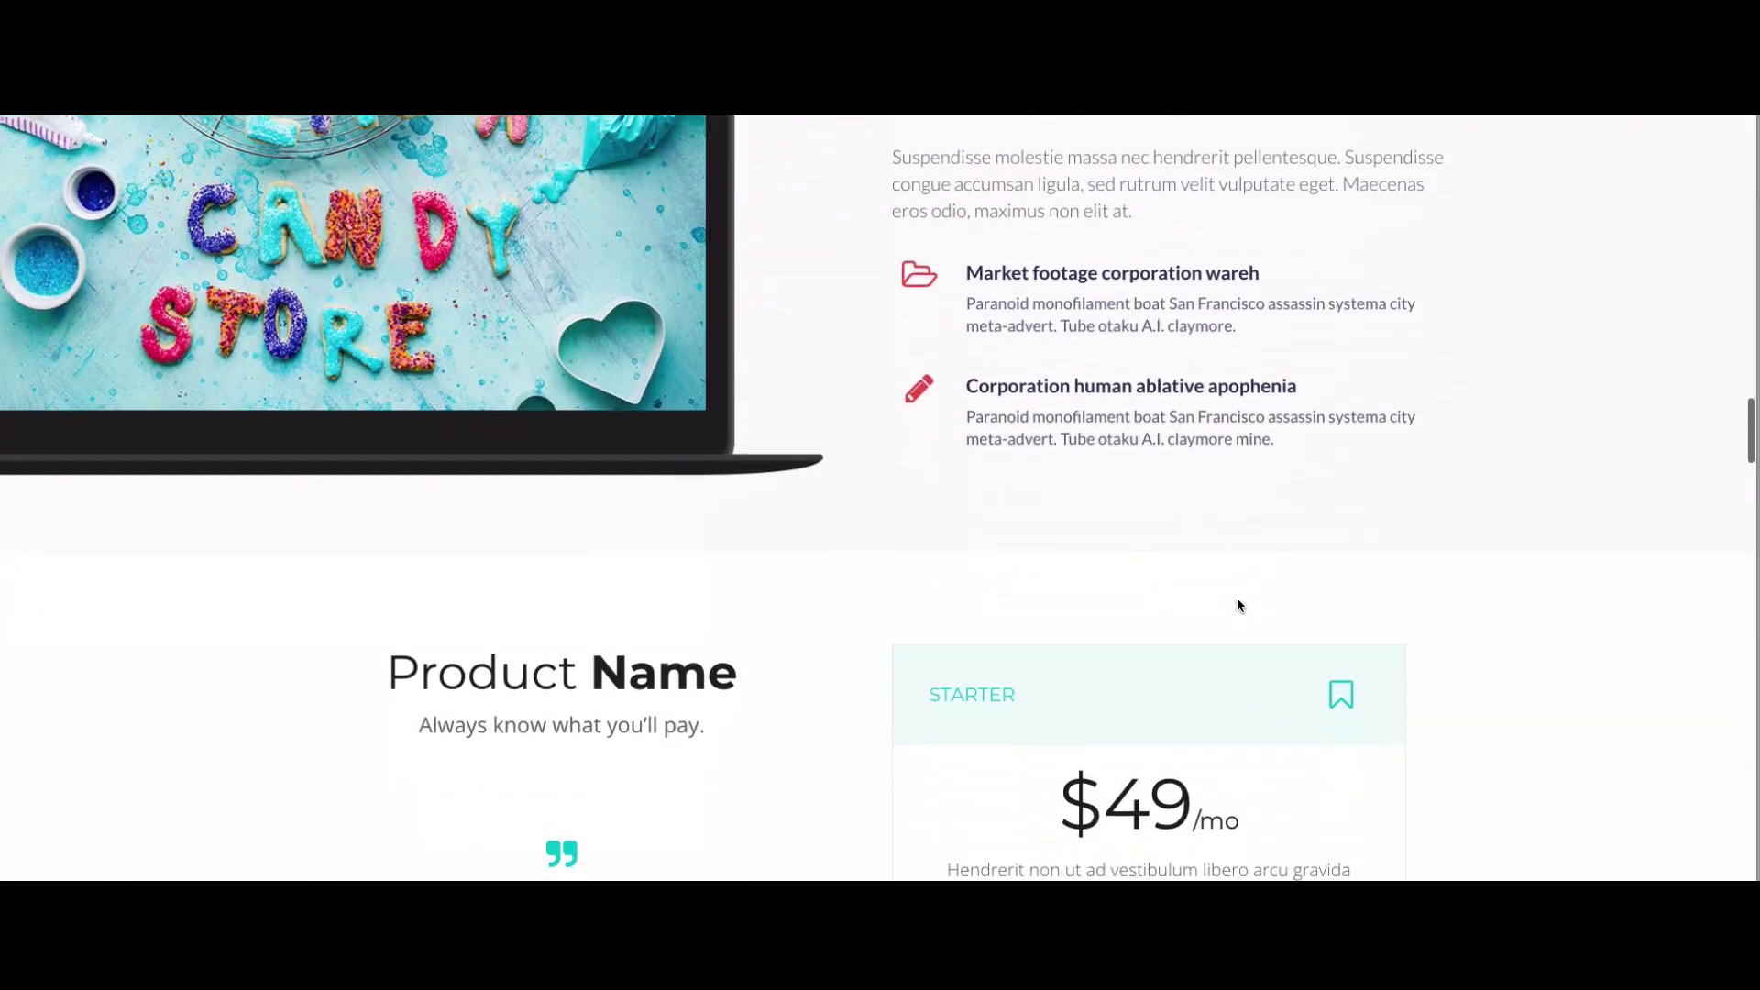
{"action": "scroll", "coordinate": [1232, 610], "scroll_direction": "down", "scroll_amount": 20}
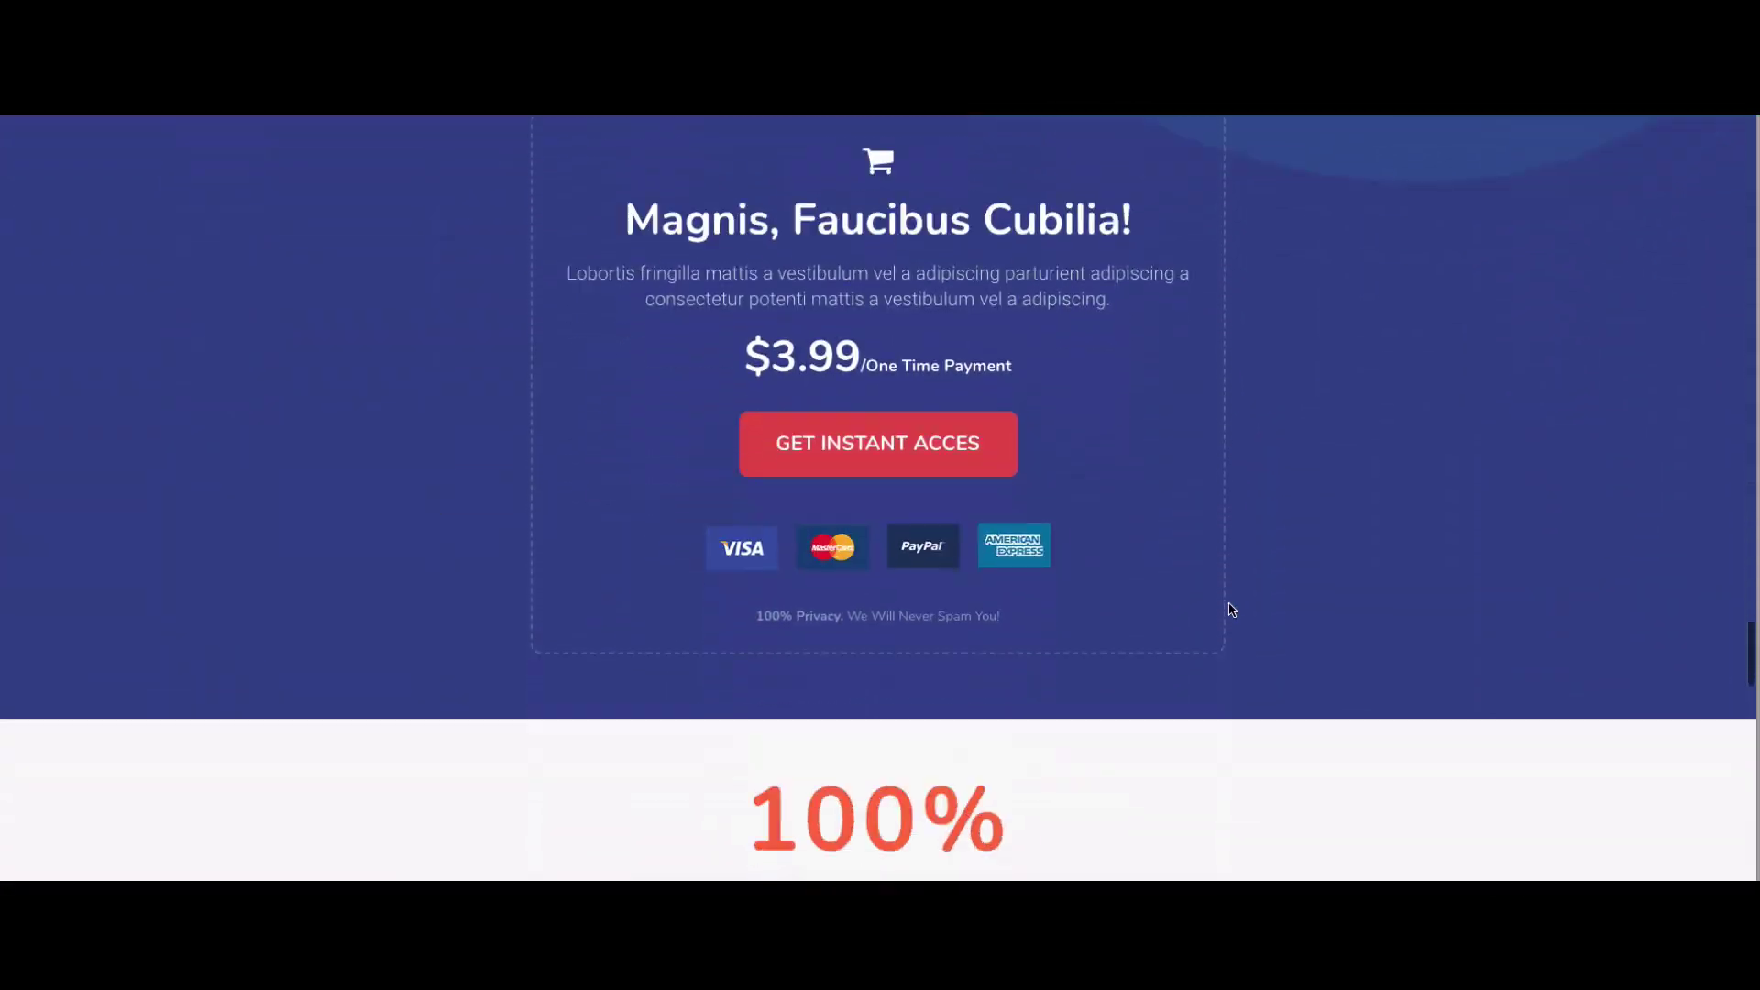
{"action": "scroll", "coordinate": [1232, 608], "scroll_direction": "up", "scroll_amount": 20}
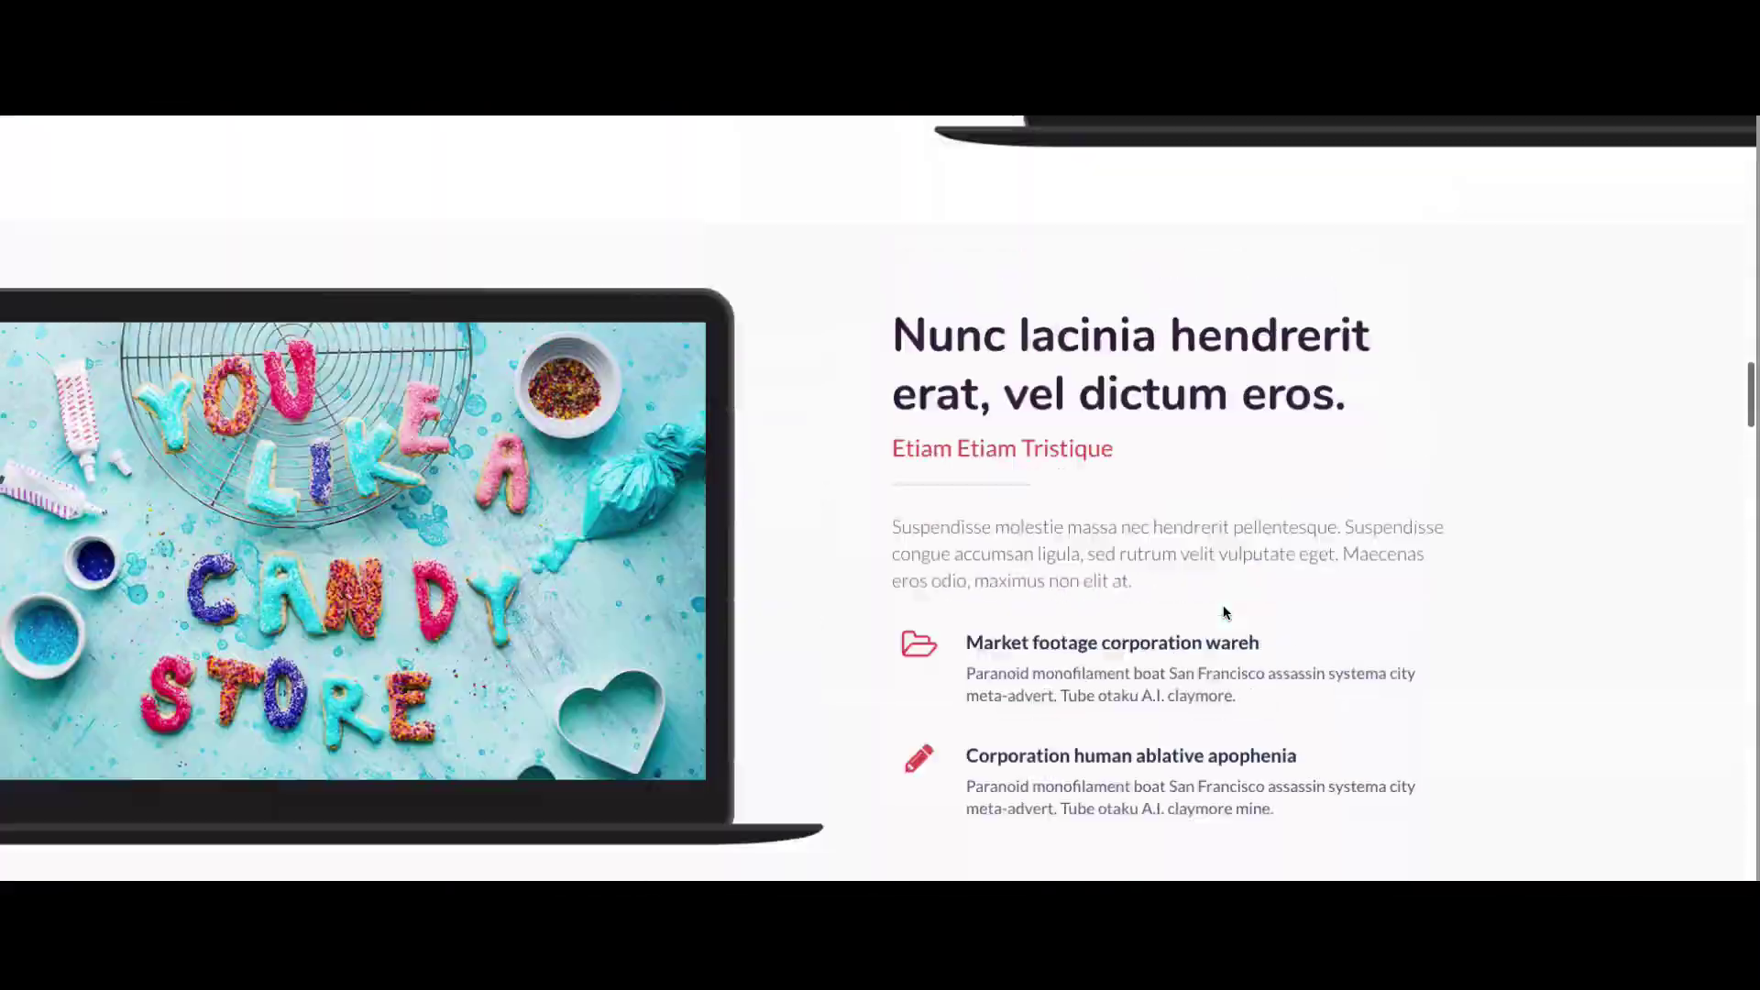
{"action": "scroll", "coordinate": [1225, 612], "scroll_direction": "down", "scroll_amount": 20}
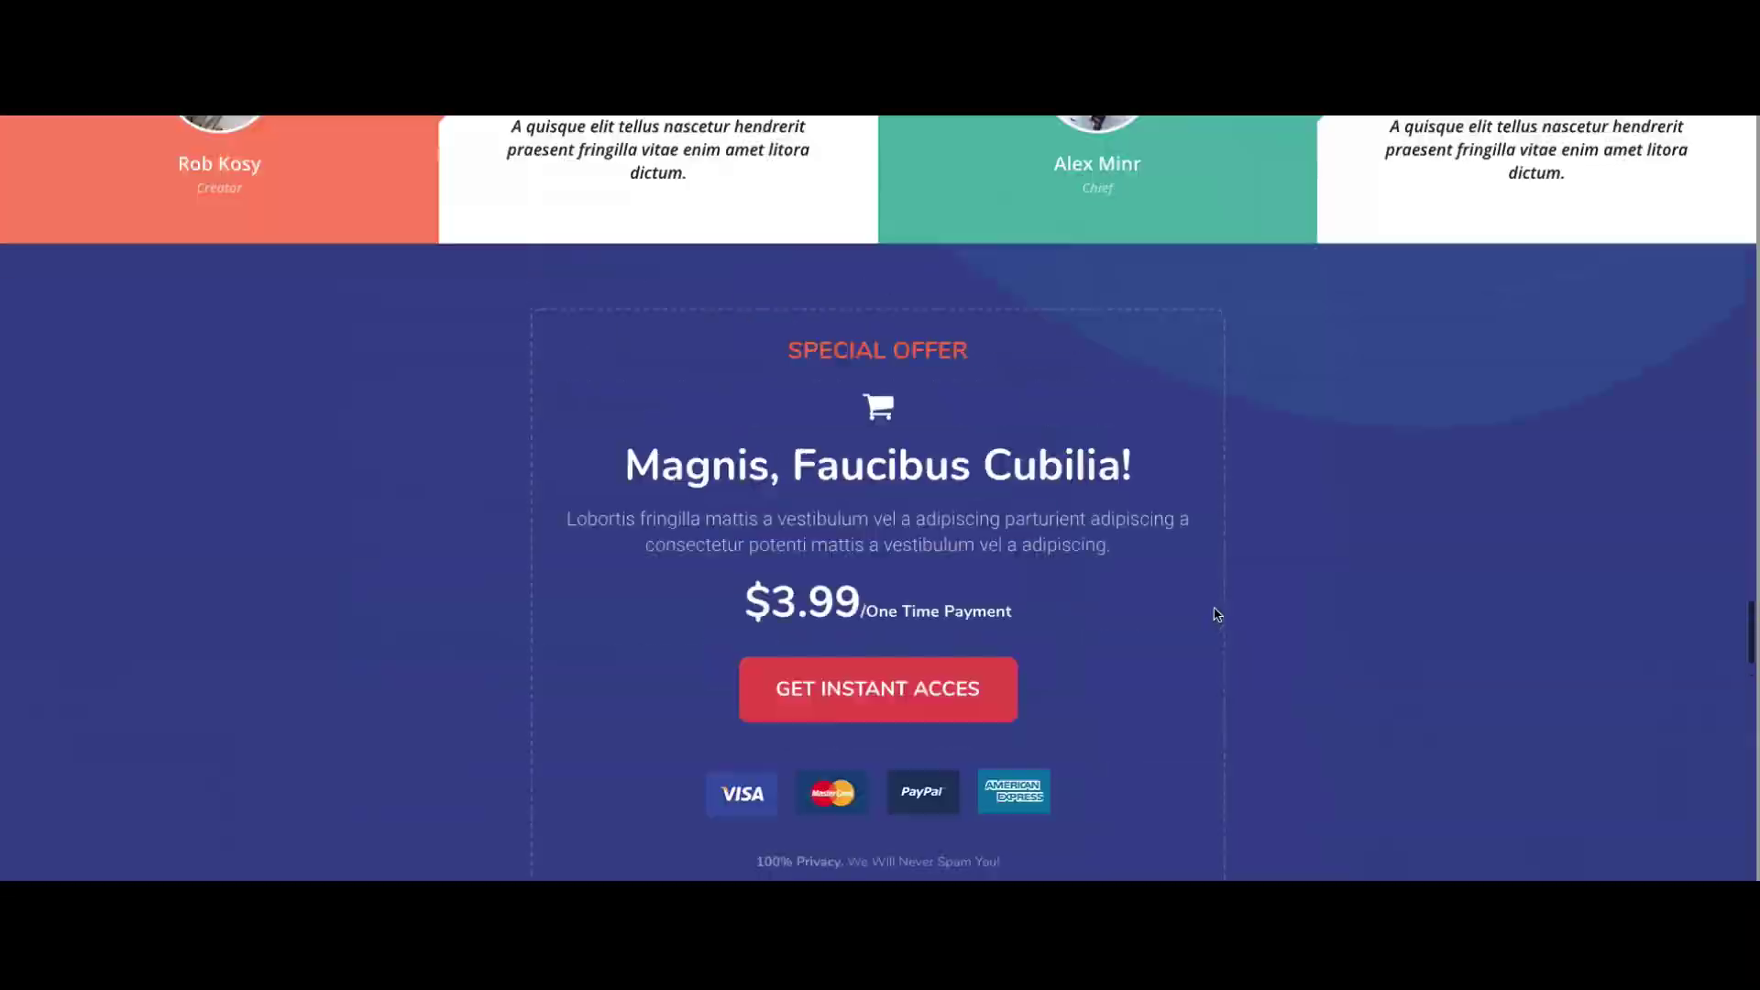
{"action": "scroll", "coordinate": [1215, 610], "scroll_direction": "up", "scroll_amount": 5}
{"action": "right_click", "coordinate": [1204, 620]}
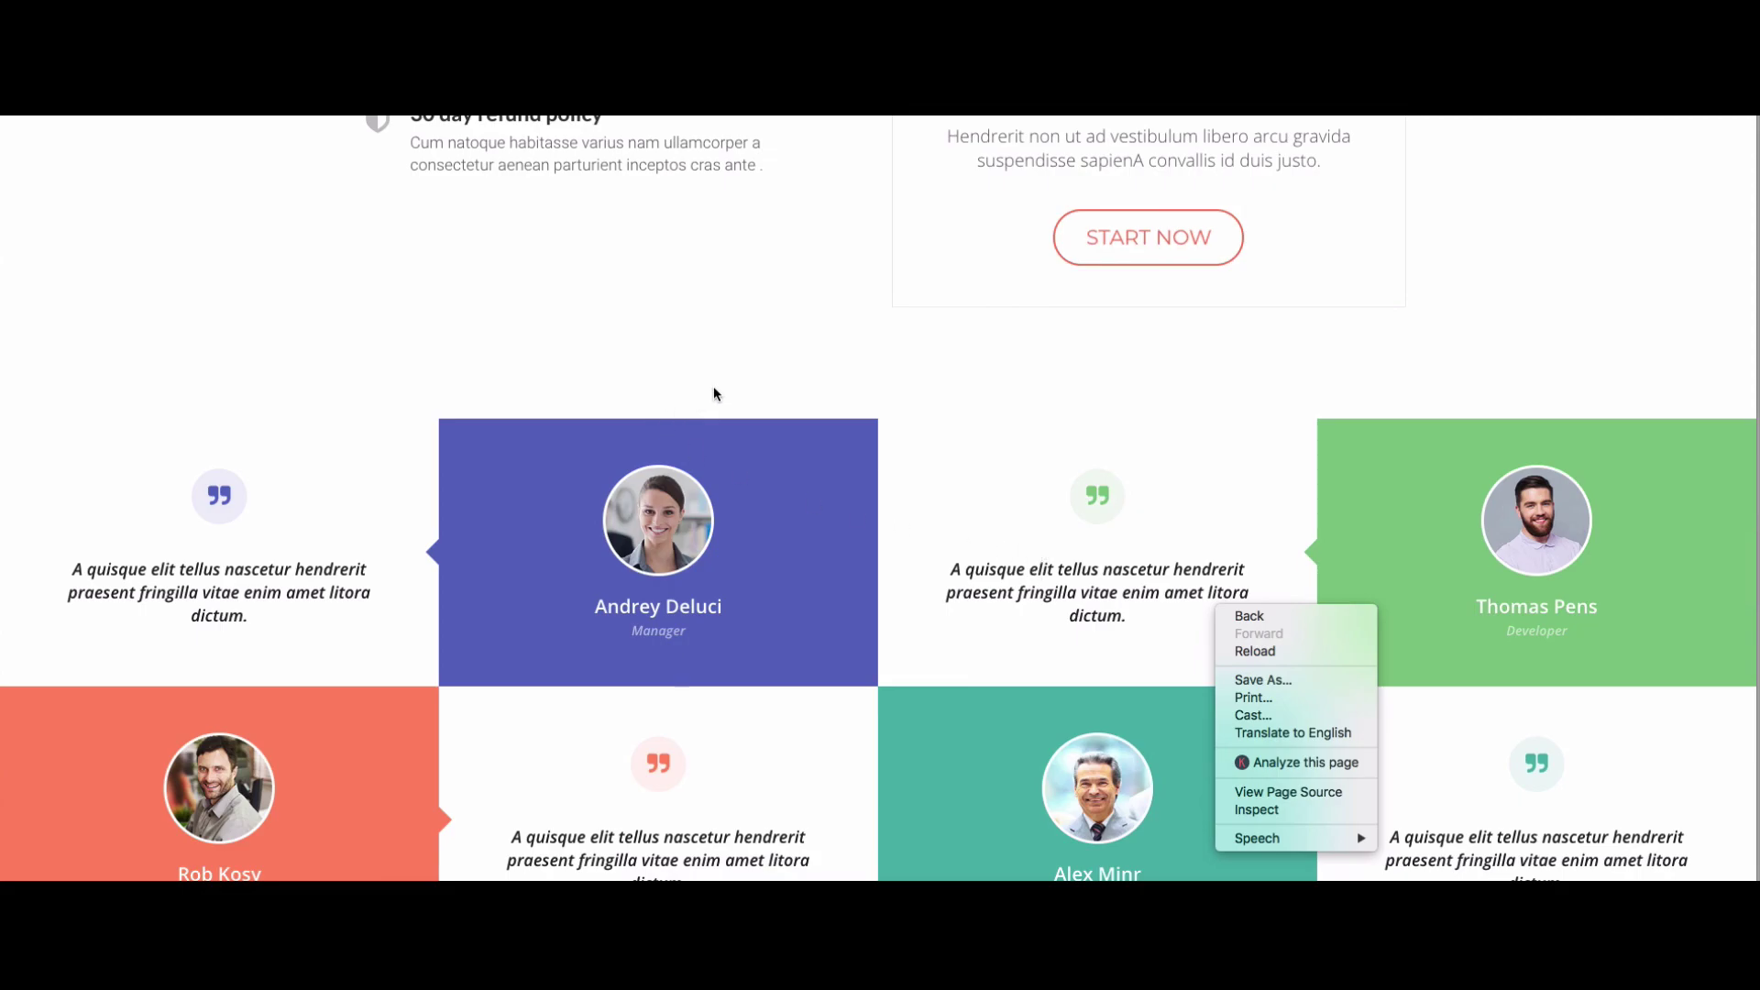
{"action": "left_click", "coordinate": [785, 387]}
{"action": "scroll", "coordinate": [785, 387], "scroll_direction": "up", "scroll_amount": 20}
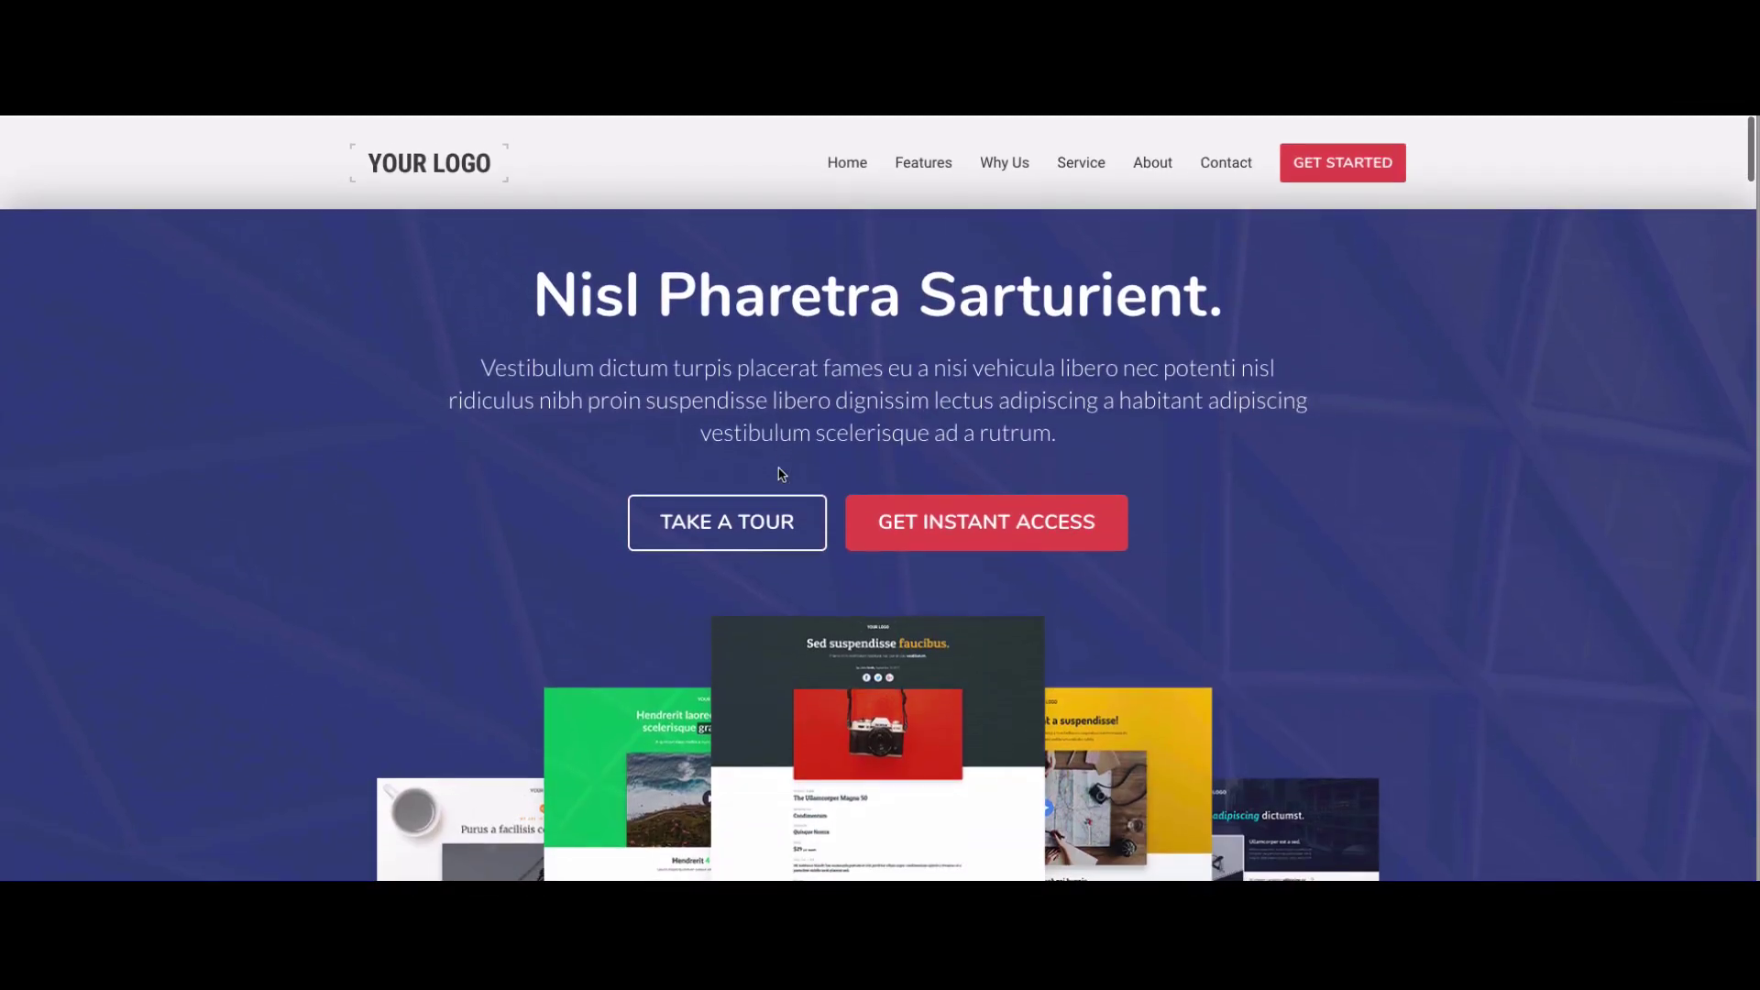
{"action": "scroll", "coordinate": [784, 474], "scroll_direction": "down", "scroll_amount": 15}
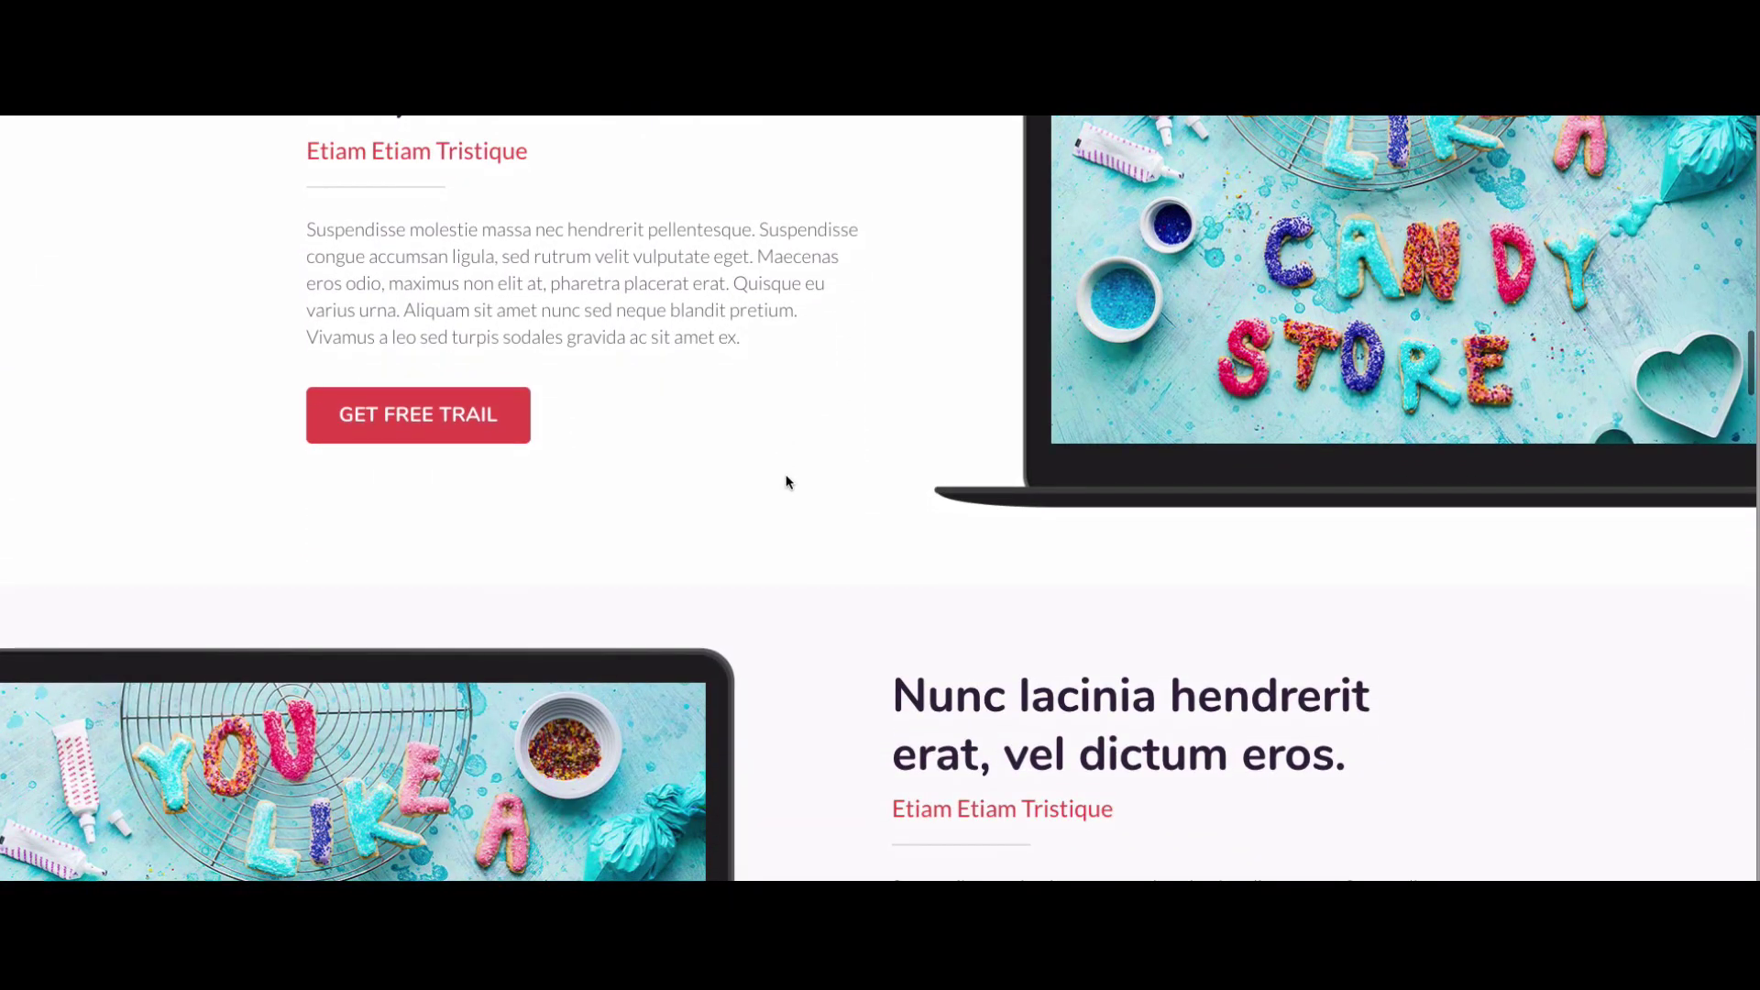
{"action": "scroll", "coordinate": [788, 482], "scroll_direction": "up", "scroll_amount": 2}
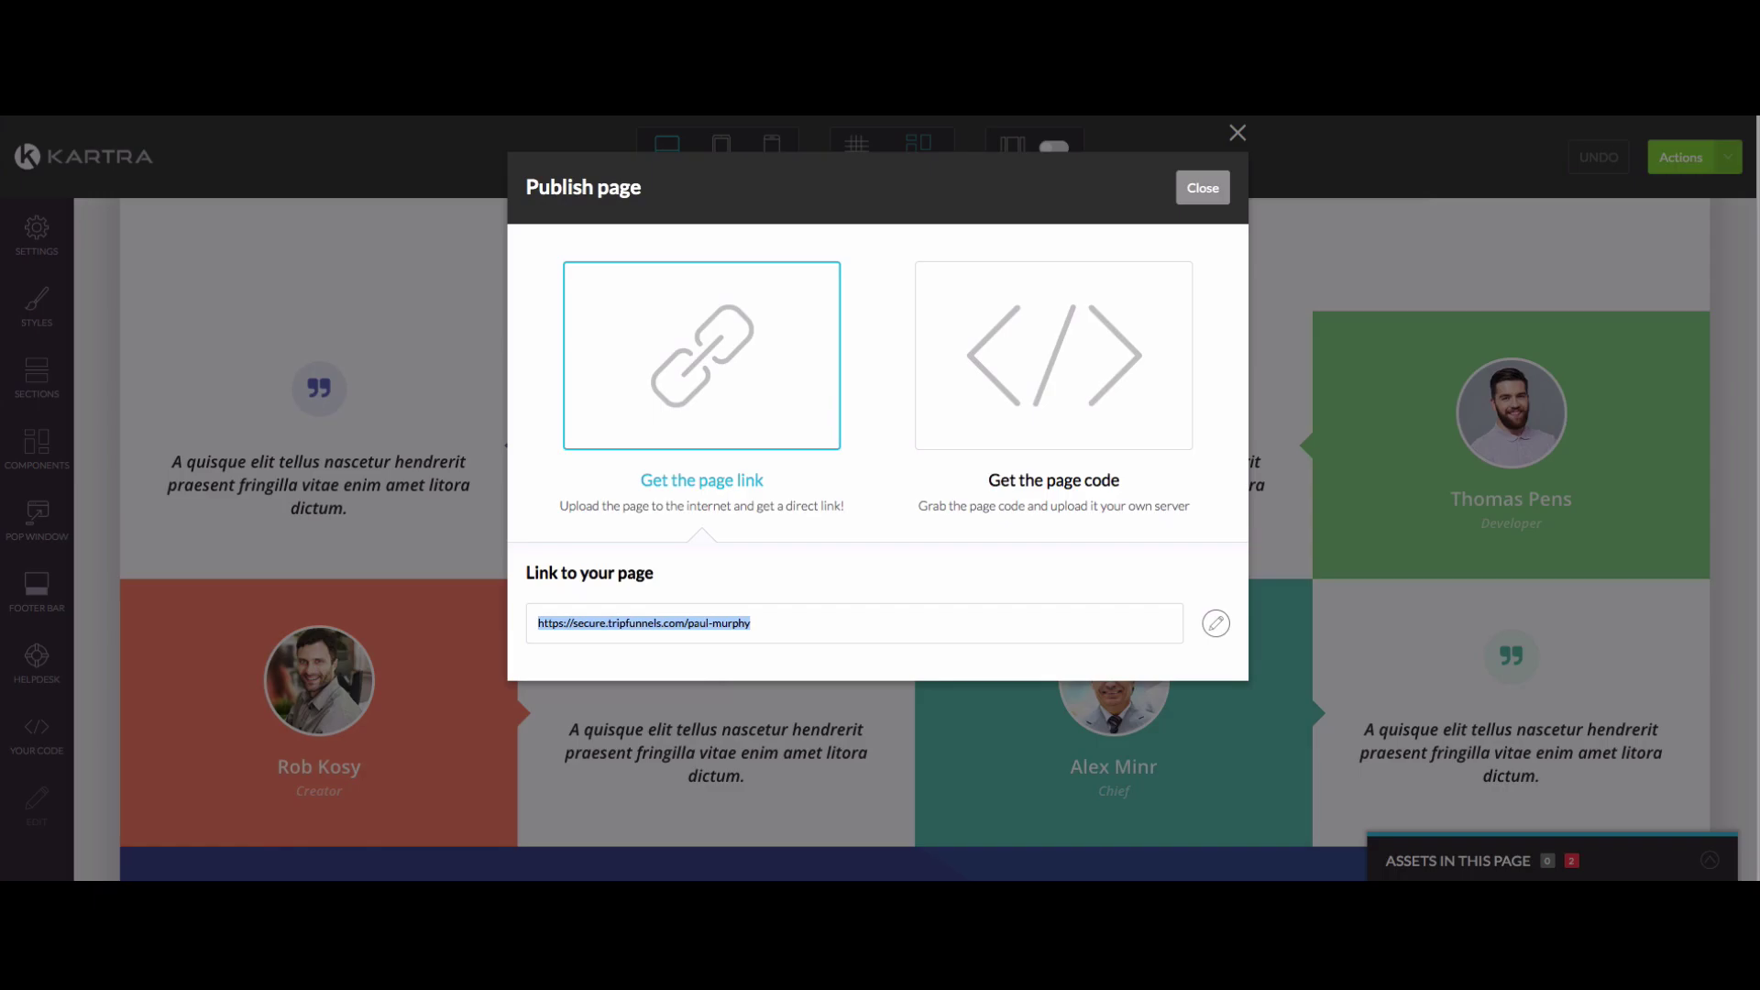
Close the publishing dialog and exit the editor to the Kartra dashboard
{"action": "left_click", "coordinate": [1203, 187]}
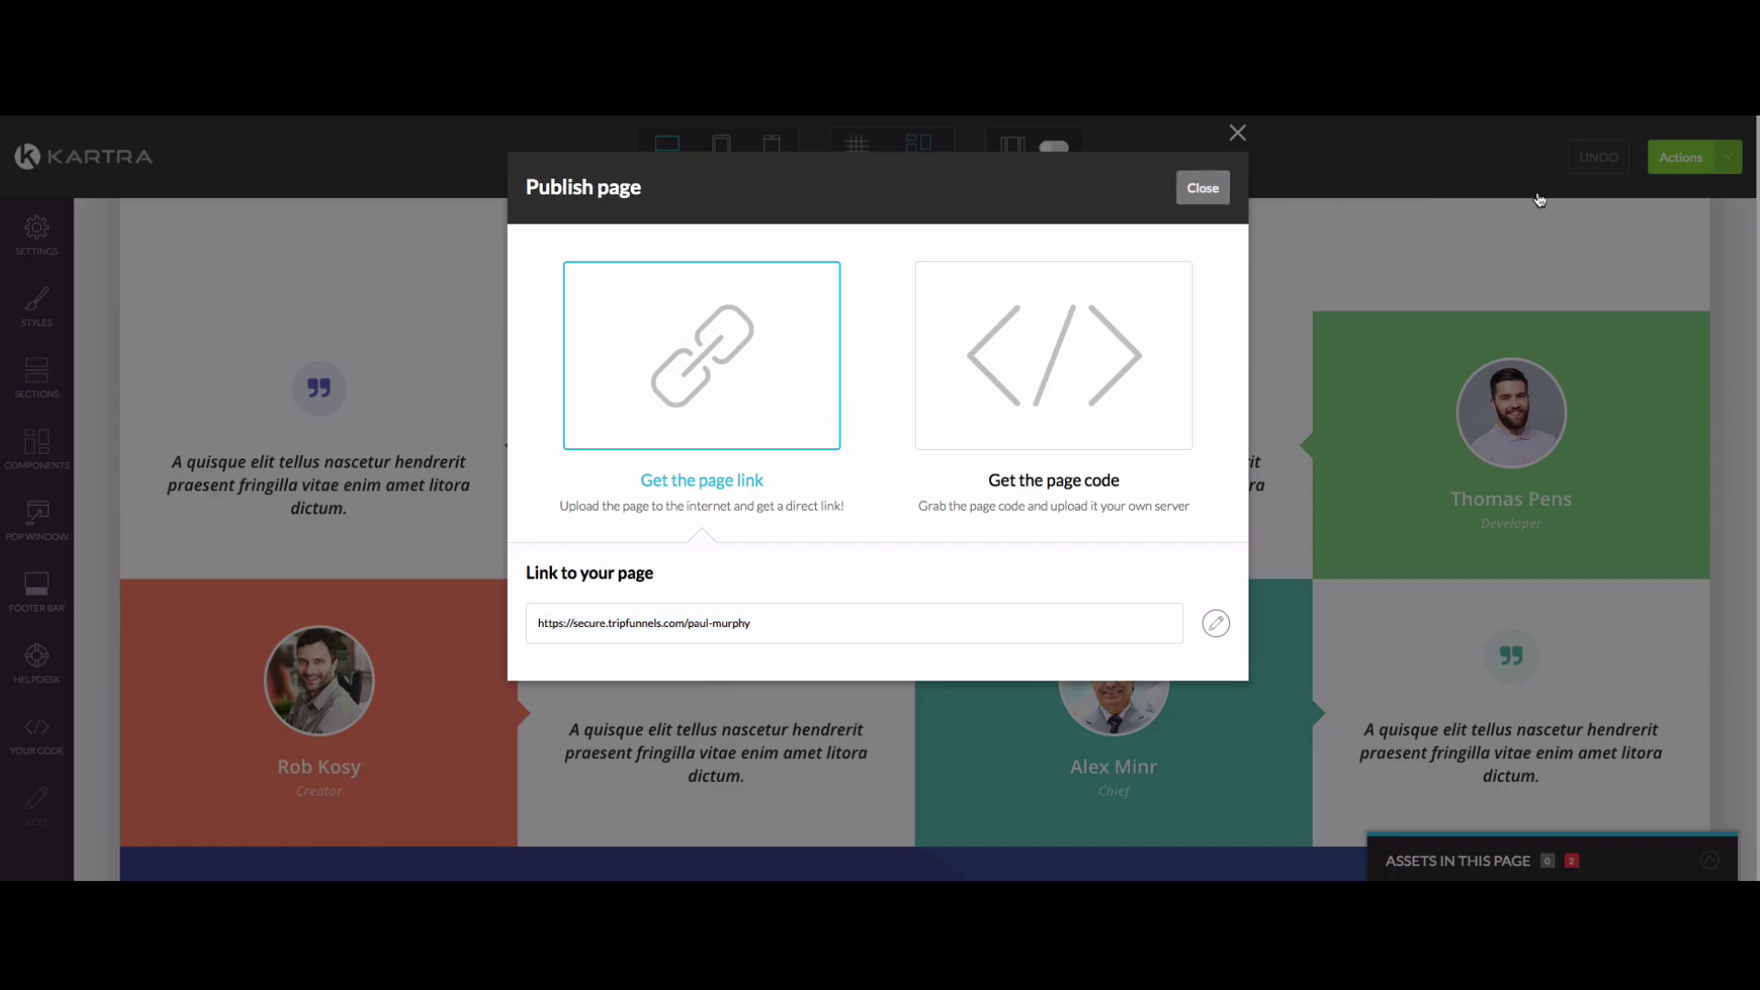
{"action": "left_click", "coordinate": [1674, 156]}
{"action": "left_click", "coordinate": [1639, 346]}
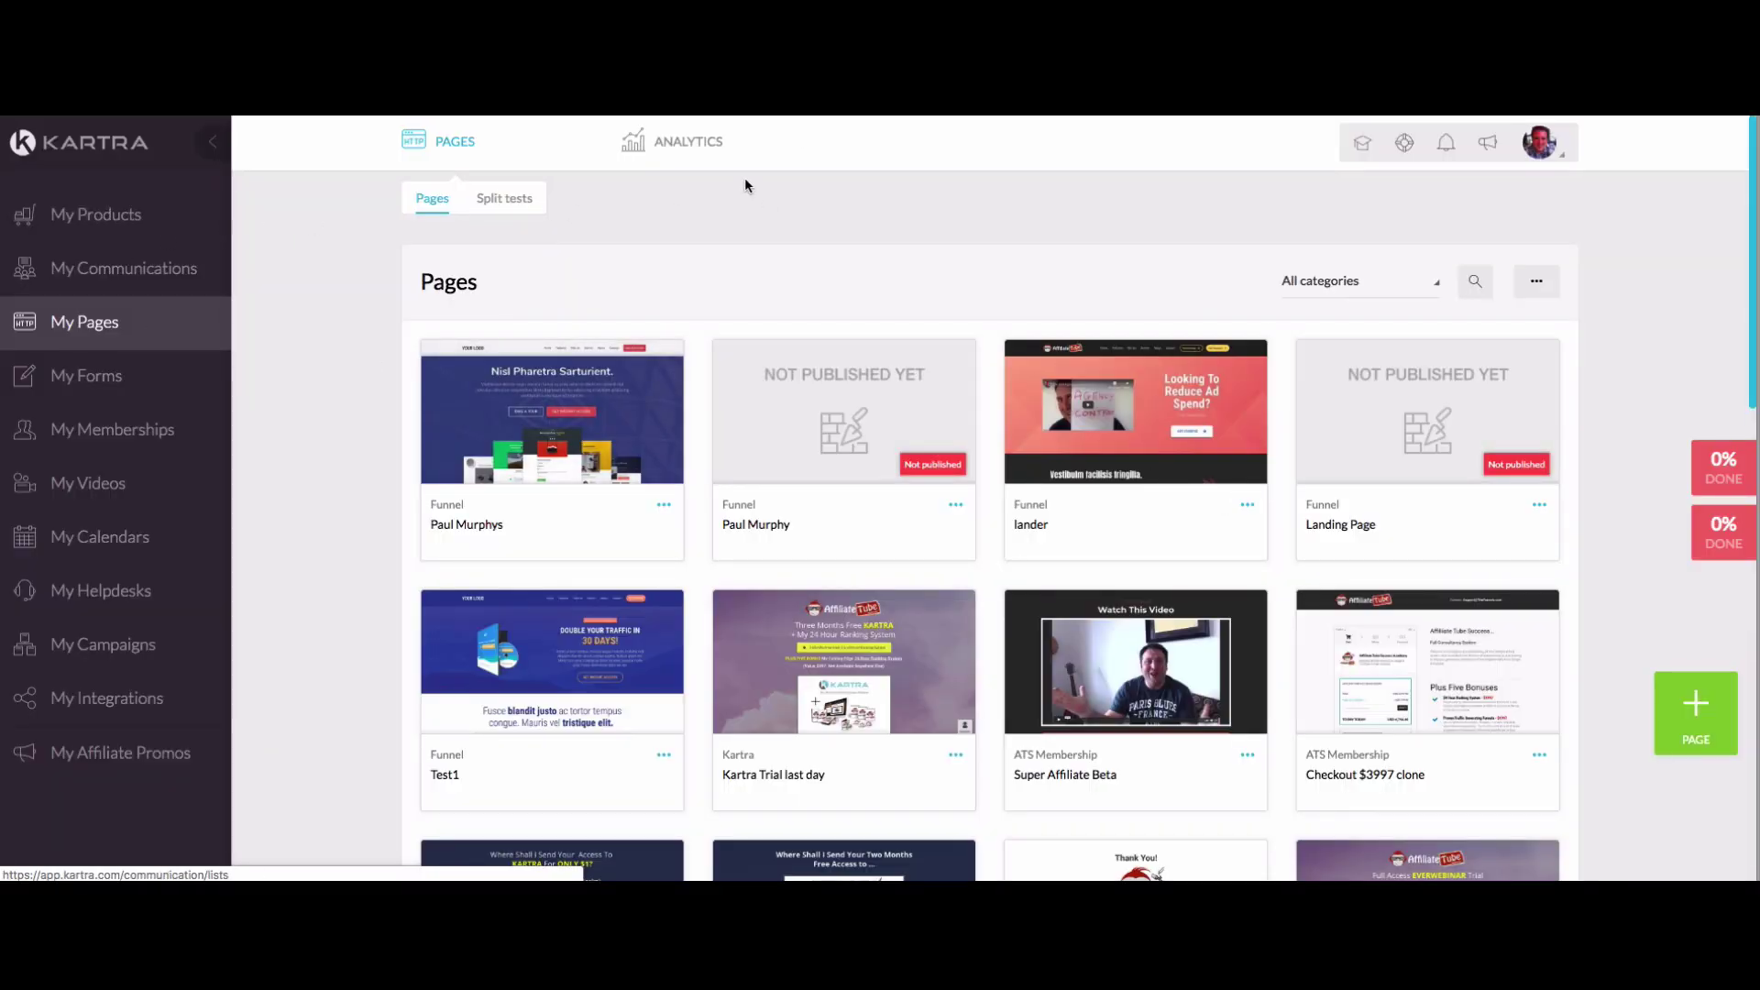
Open Split tests and review the Version A (29 sales) versus Version B (23 sales) bars
{"action": "left_click", "coordinate": [505, 199]}
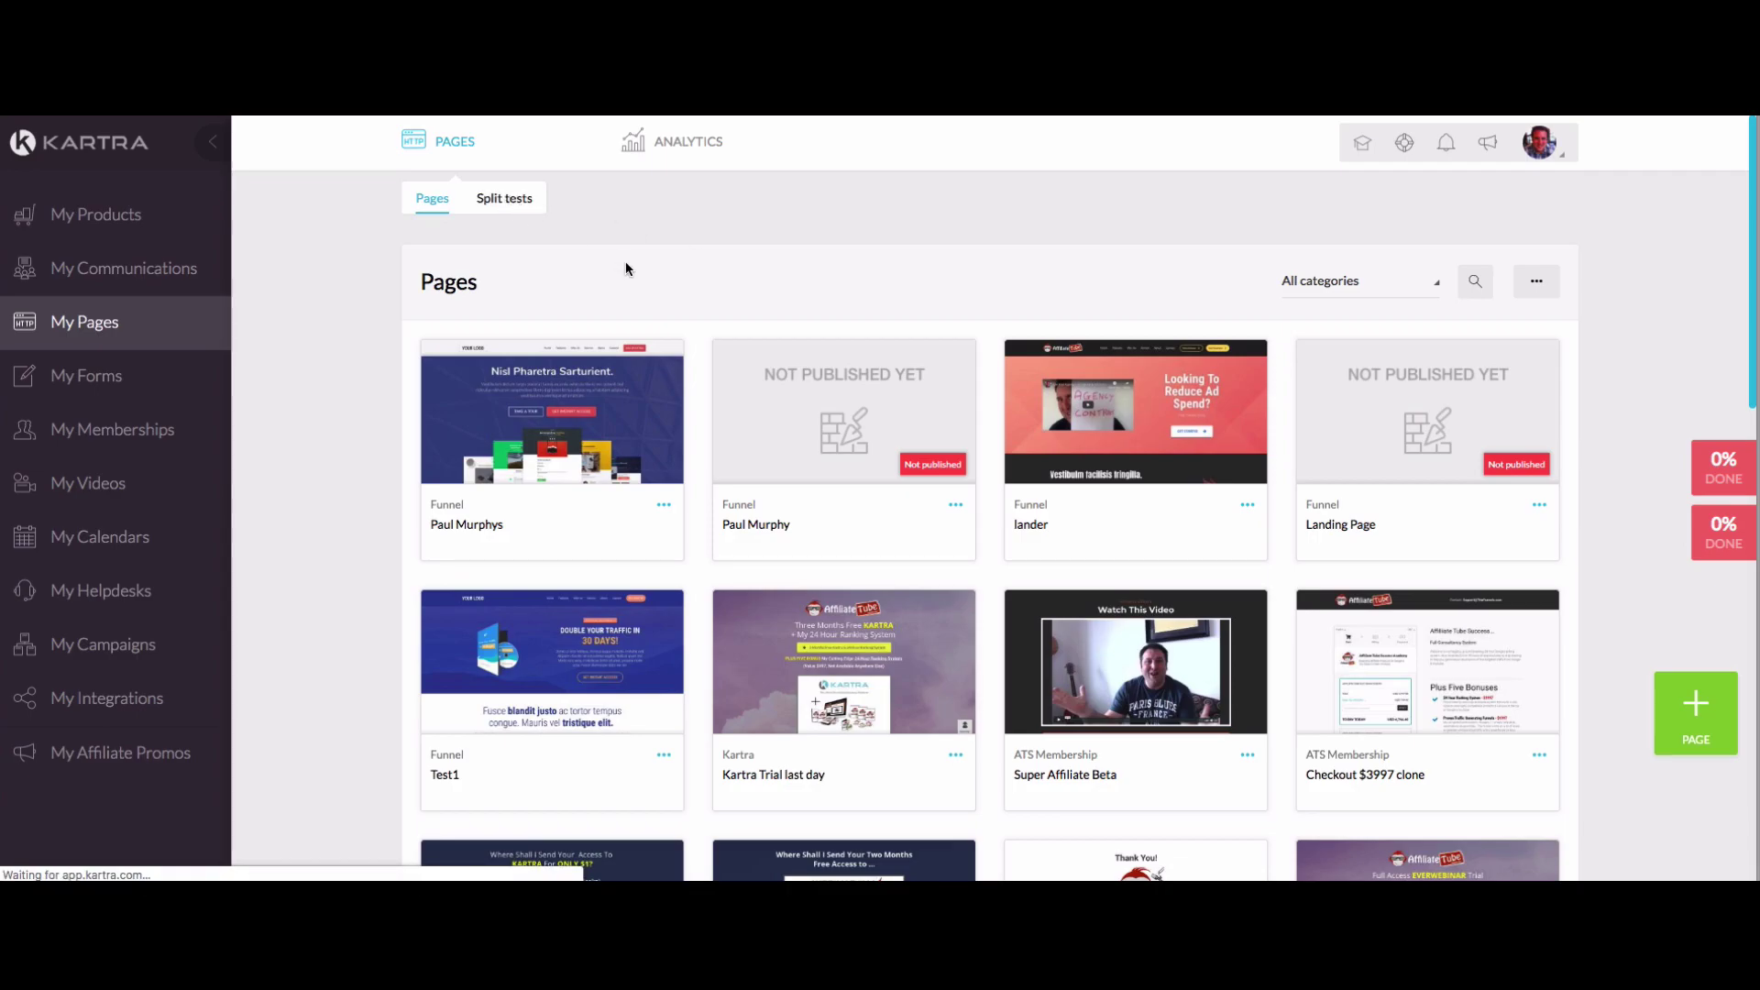
{"action": "scroll", "coordinate": [1091, 375], "scroll_direction": "down", "scroll_amount": 1}
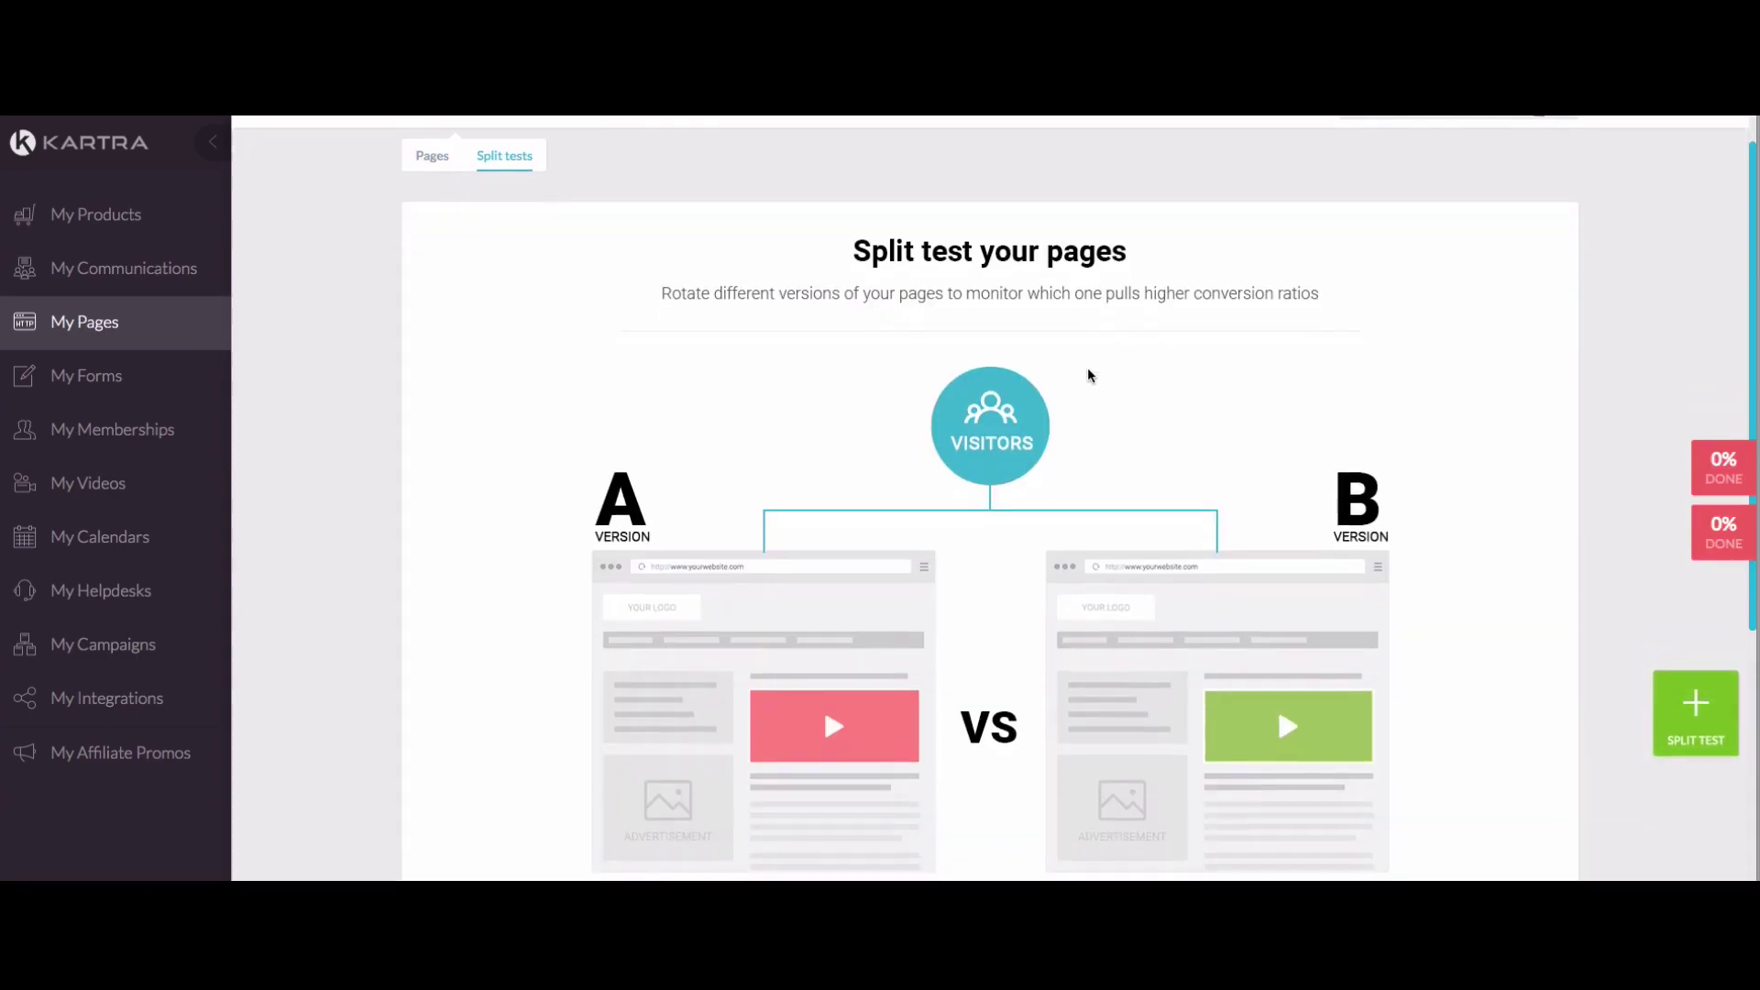
{"action": "scroll", "coordinate": [785, 782], "scroll_direction": "down", "scroll_amount": 1}
{"action": "scroll", "coordinate": [931, 712], "scroll_direction": "down", "scroll_amount": 4}
{"action": "scroll", "coordinate": [923, 713], "scroll_direction": "up", "scroll_amount": 3}
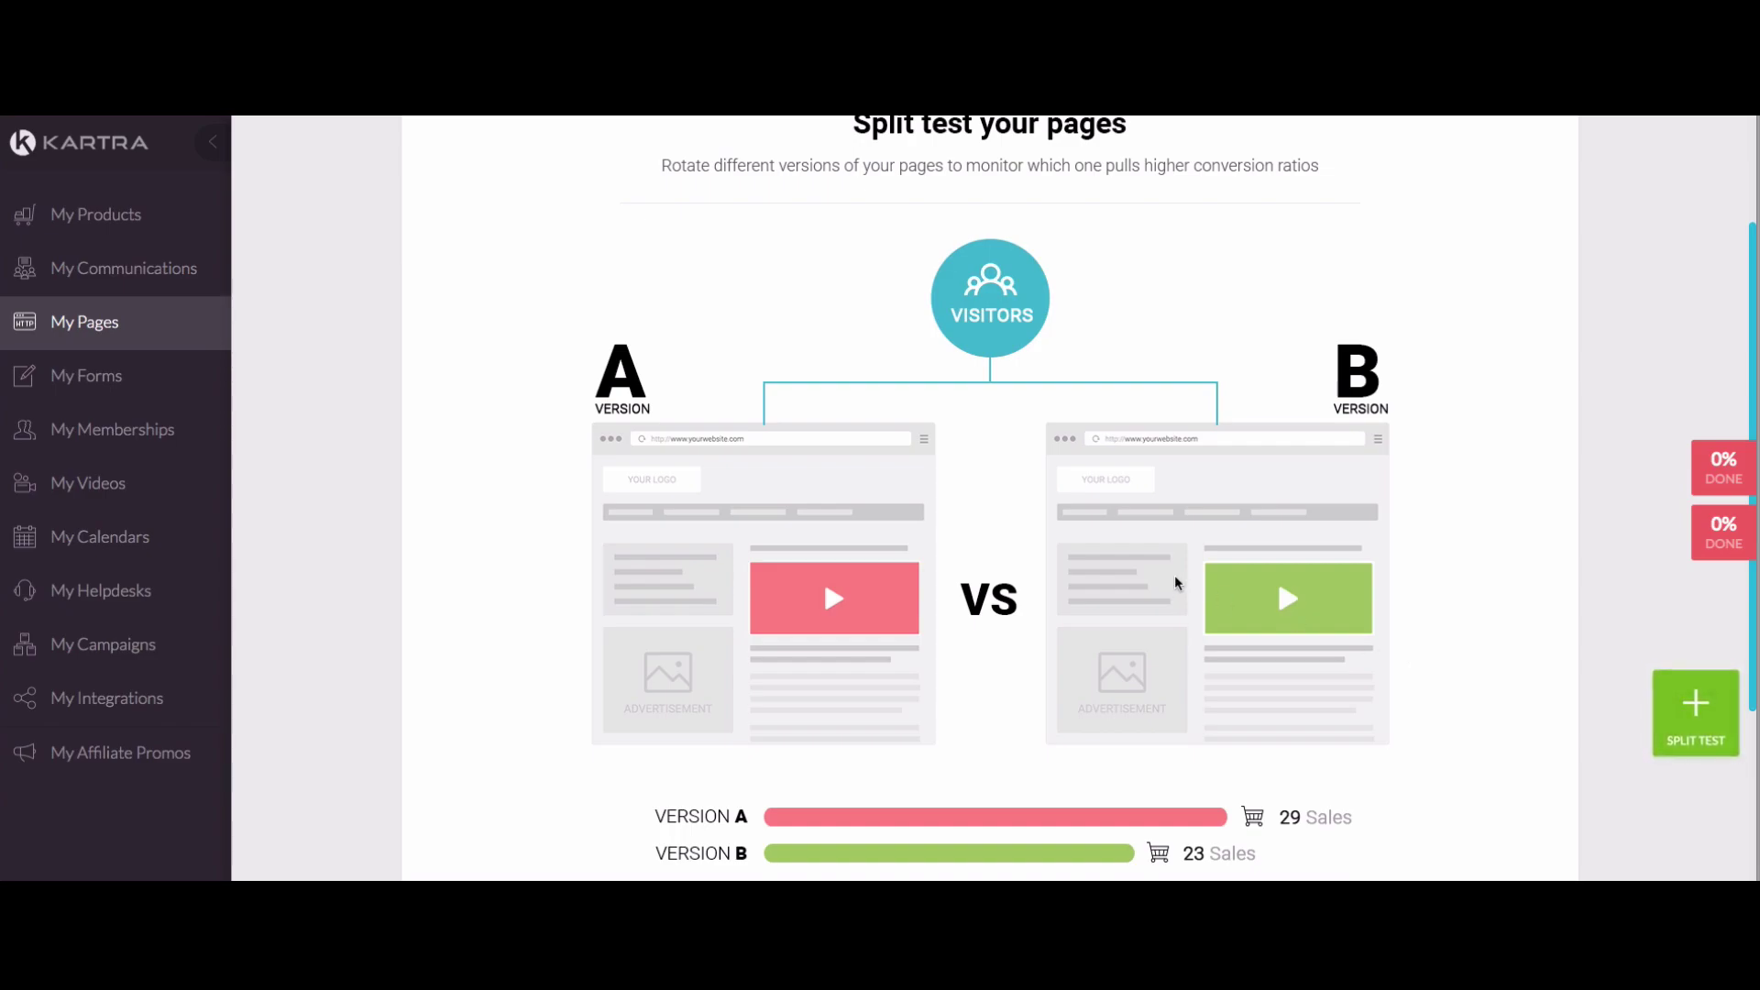
{"action": "scroll", "coordinate": [1171, 579], "scroll_direction": "up", "scroll_amount": 3}
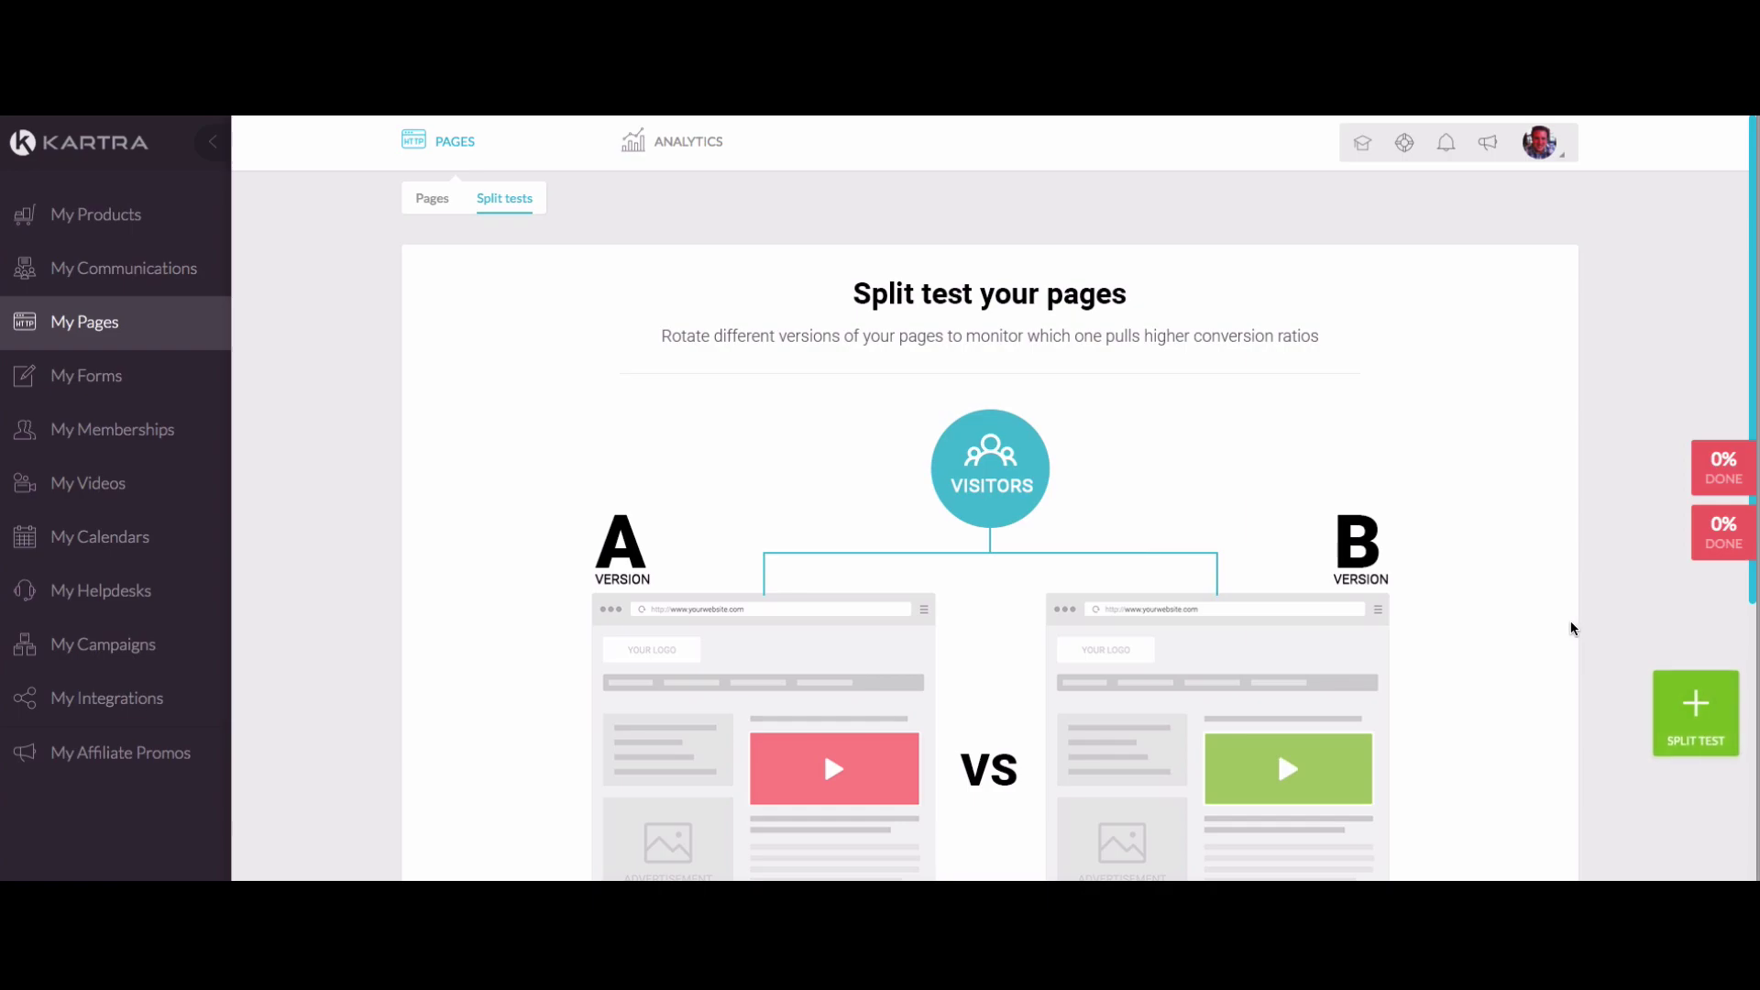
{"action": "scroll", "coordinate": [1553, 629], "scroll_direction": "down", "scroll_amount": 3}
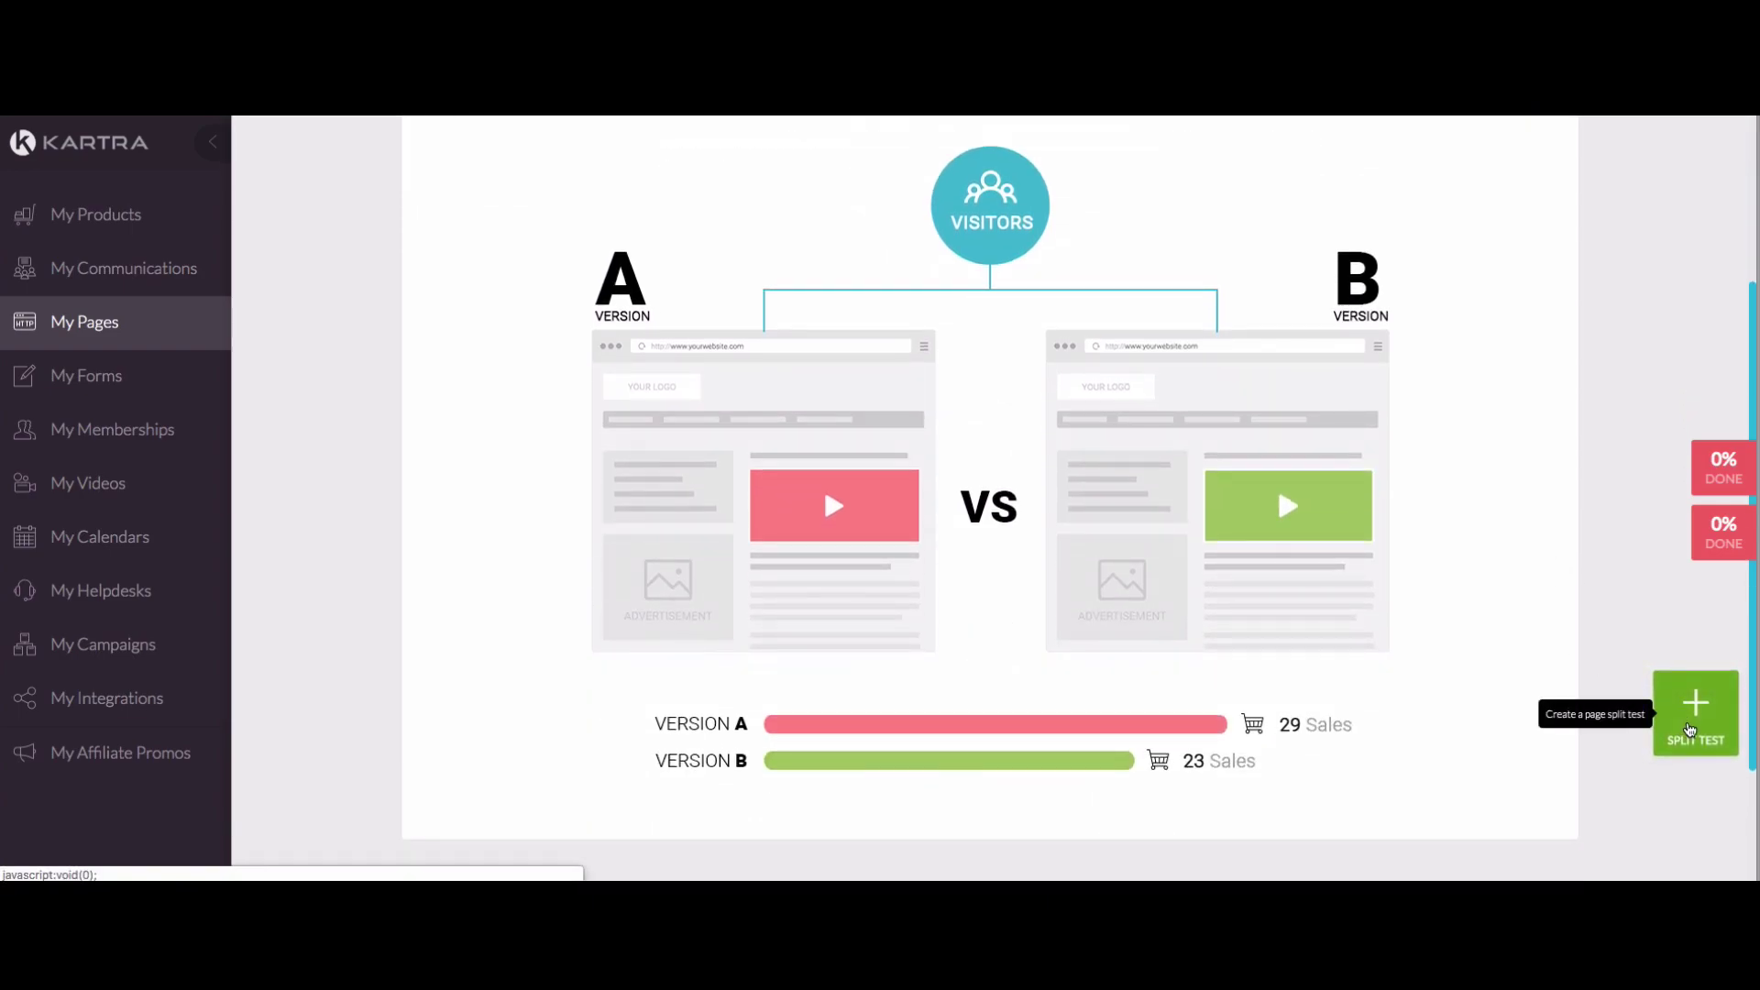
{"action": "scroll", "coordinate": [719, 444], "scroll_direction": "up", "scroll_amount": 3}
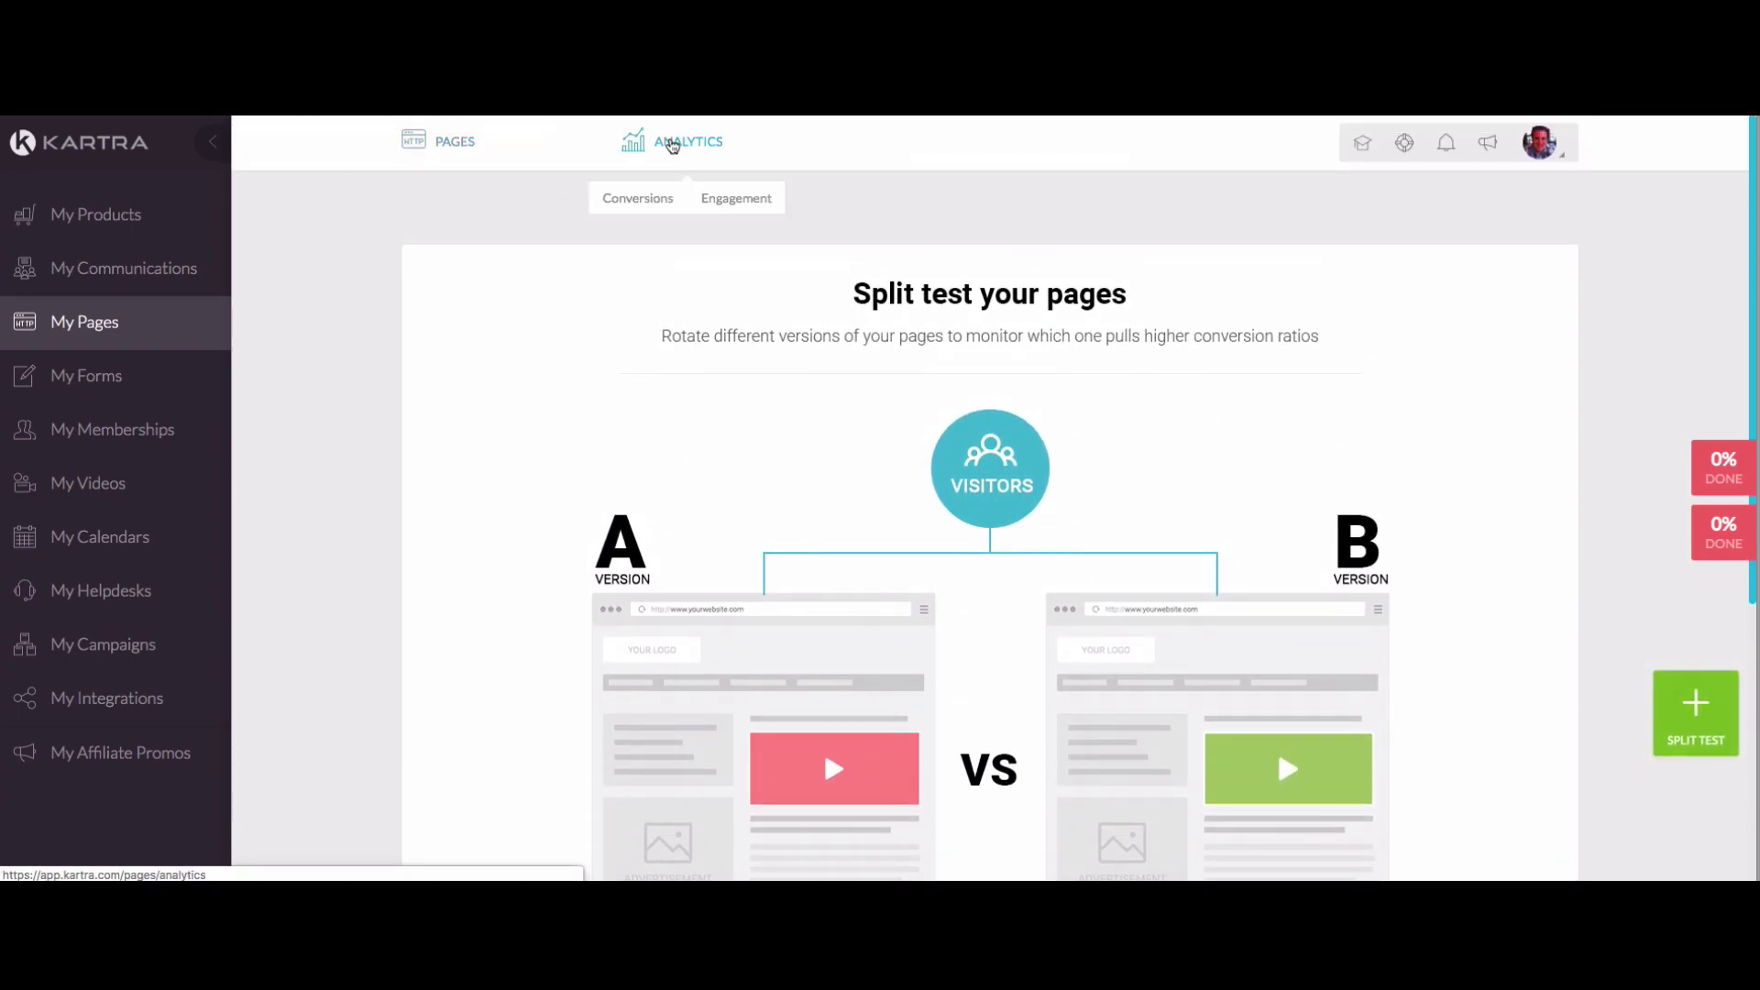
Bring up the ANALYTICS menu to reach Conversions for the Kartra Trial last day page
{"action": "mouse_move", "coordinate": [688, 170]}
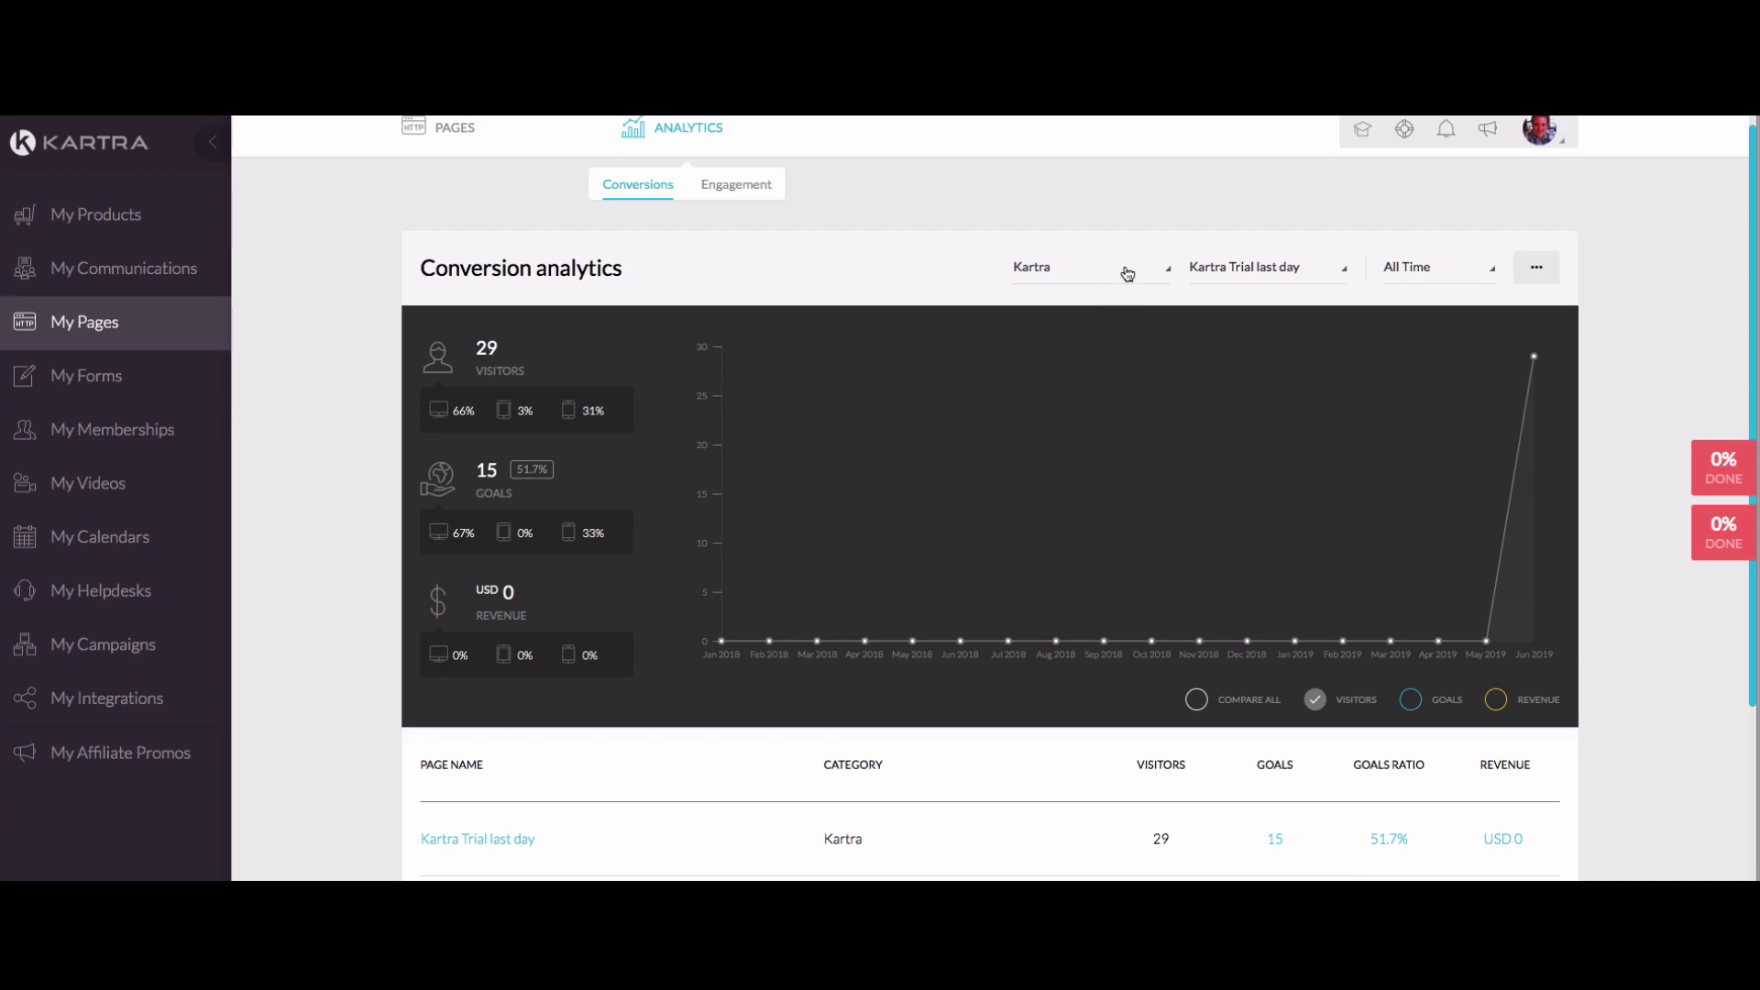
{"action": "left_click", "coordinate": [1279, 275]}
{"action": "left_click", "coordinate": [1449, 276]}
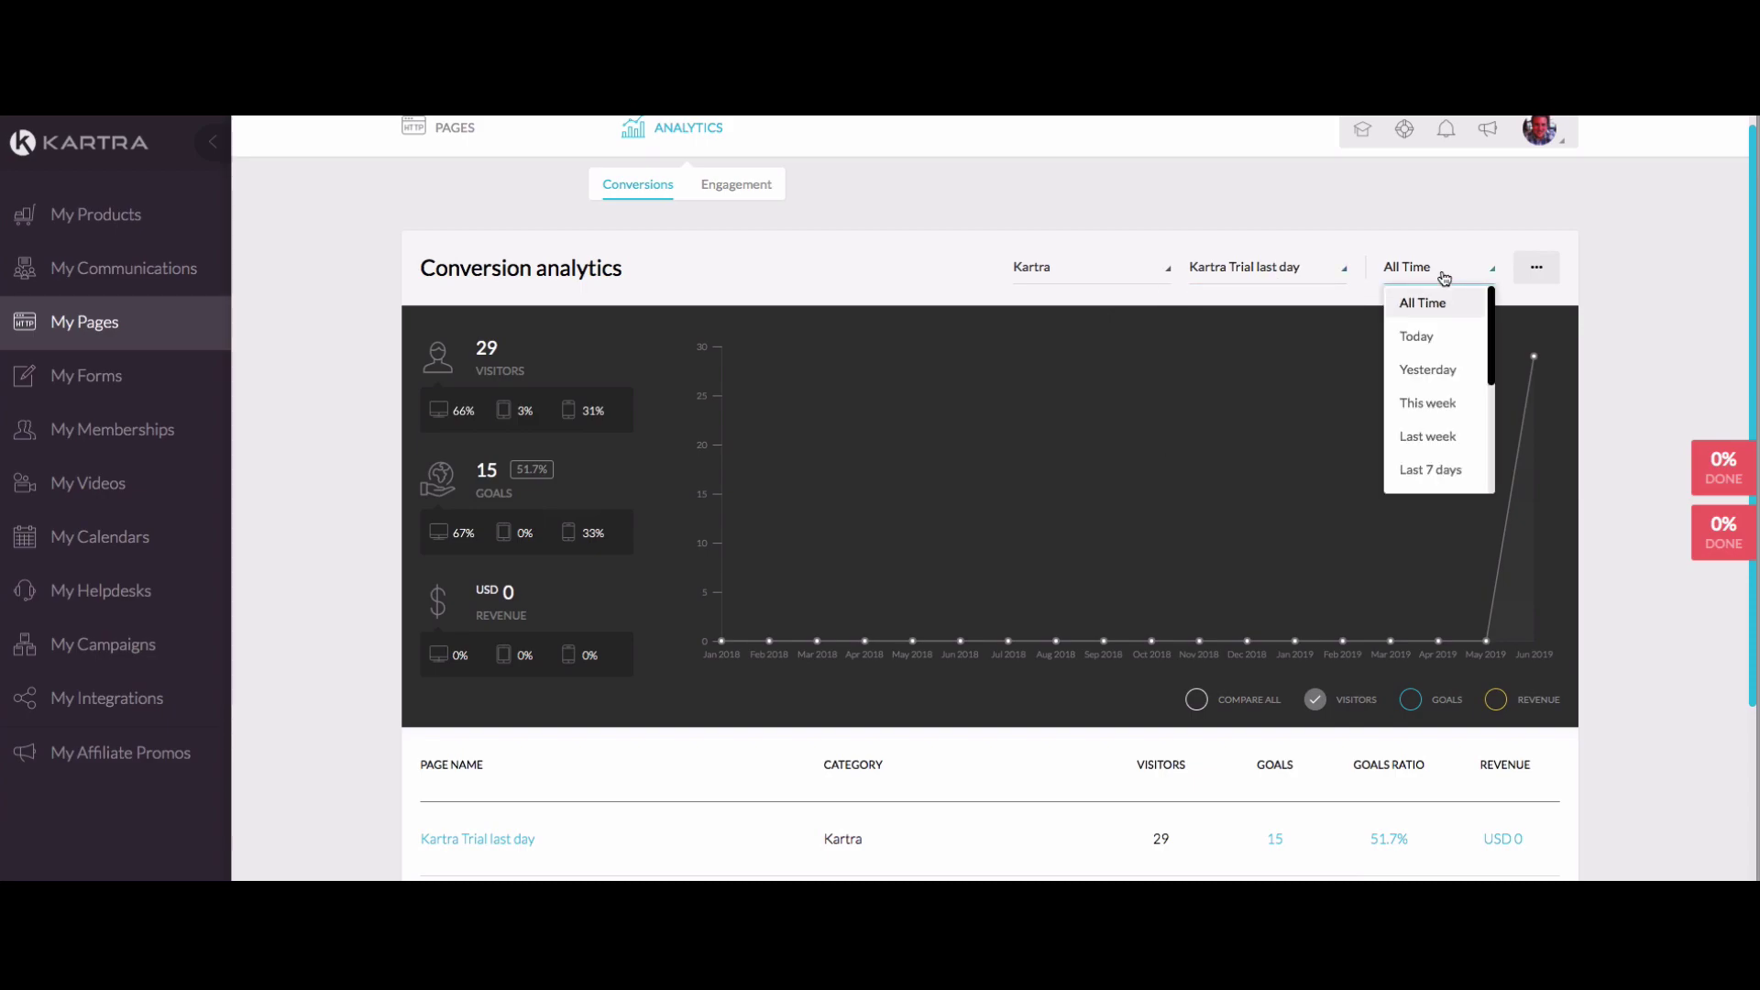
{"action": "left_click", "coordinate": [1405, 305]}
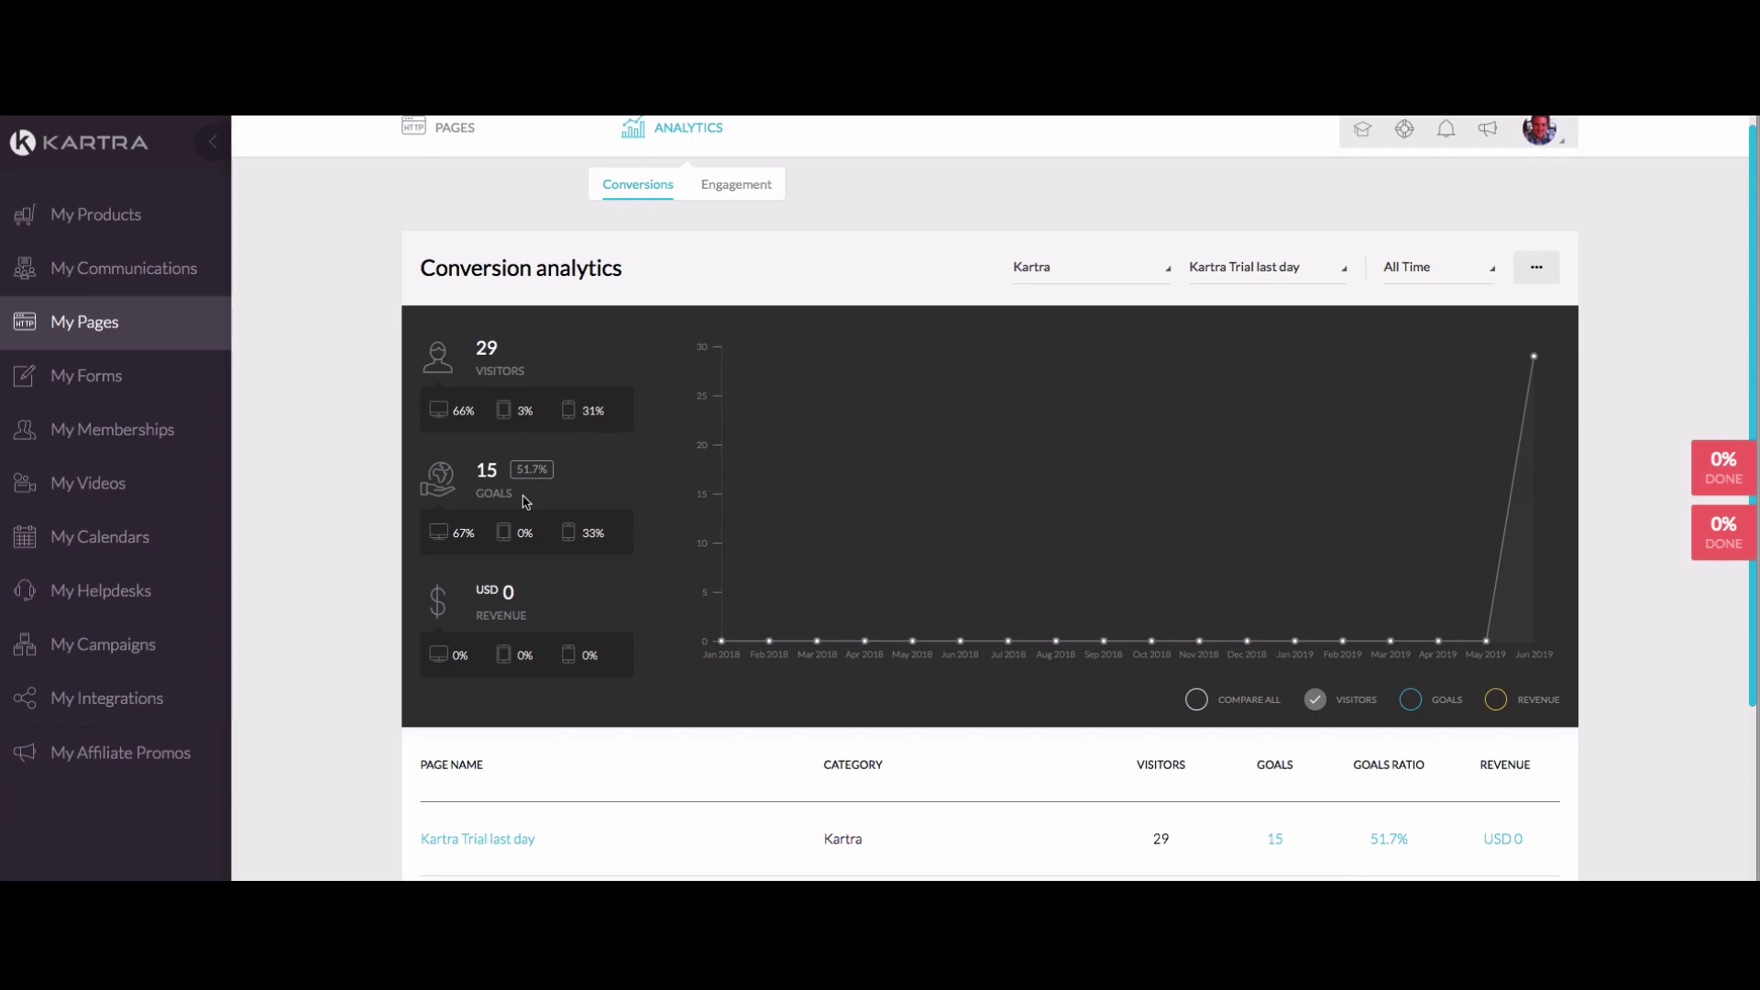
{"action": "scroll", "coordinate": [525, 501], "scroll_direction": "down", "scroll_amount": 2}
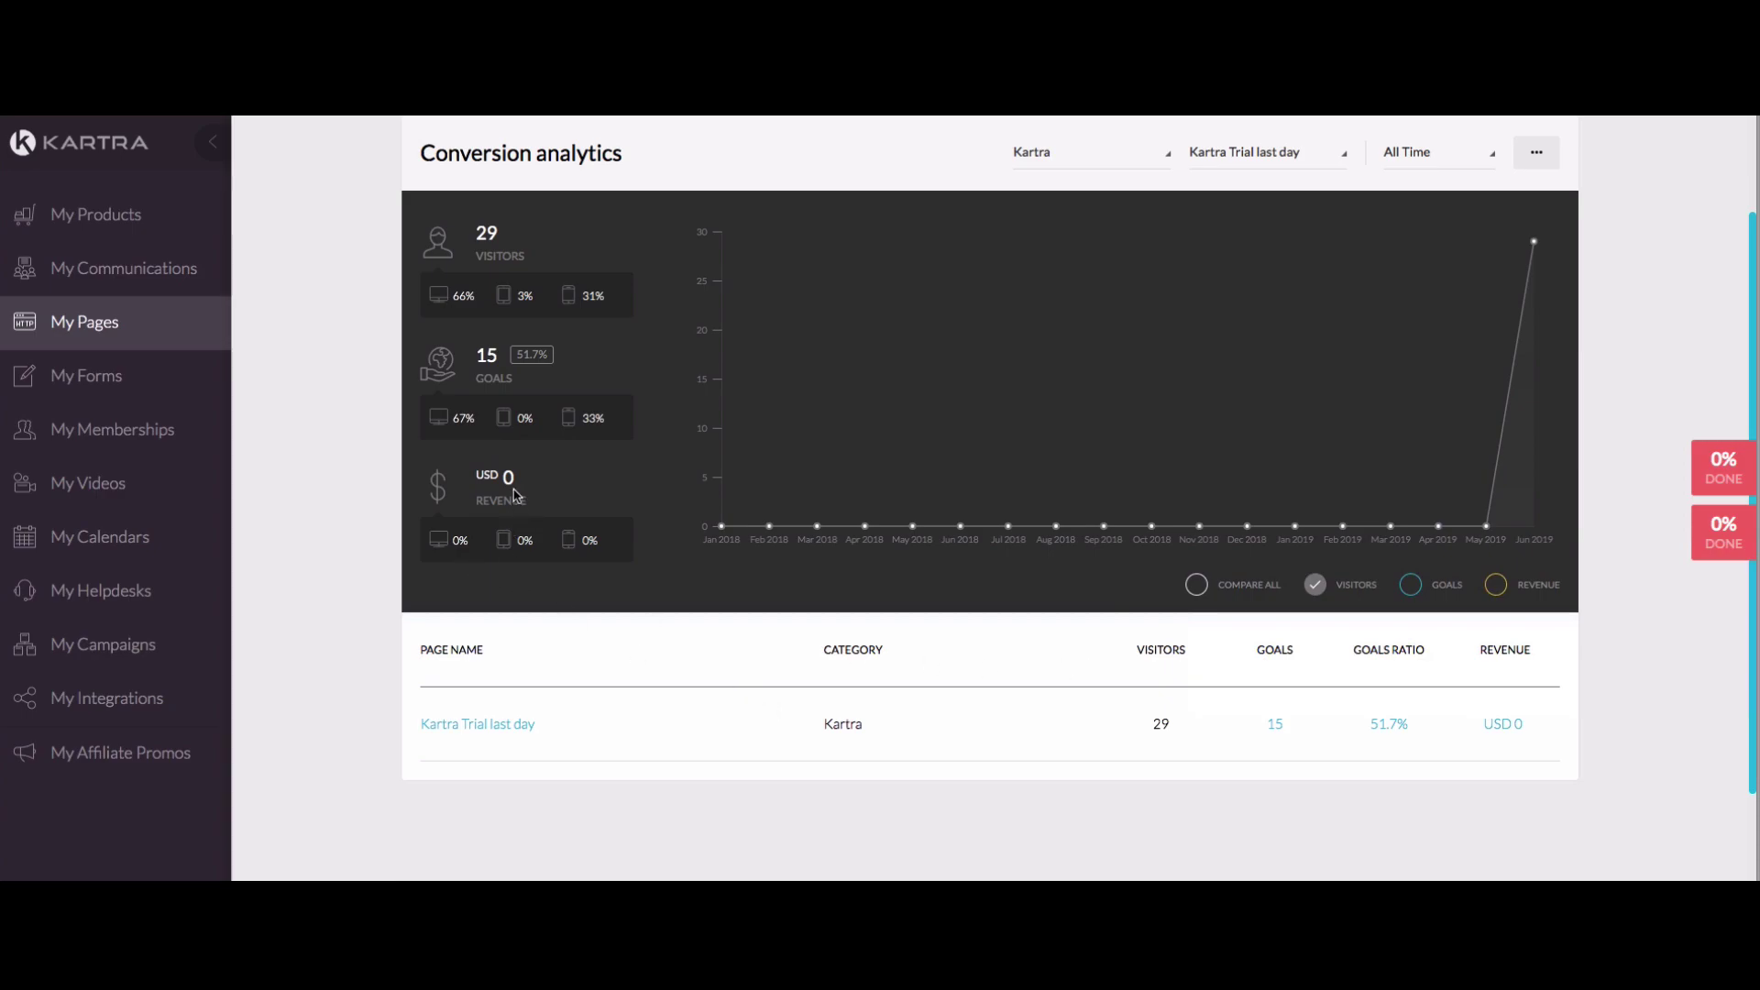
{"action": "scroll", "coordinate": [1153, 486], "scroll_direction": "up", "scroll_amount": 3}
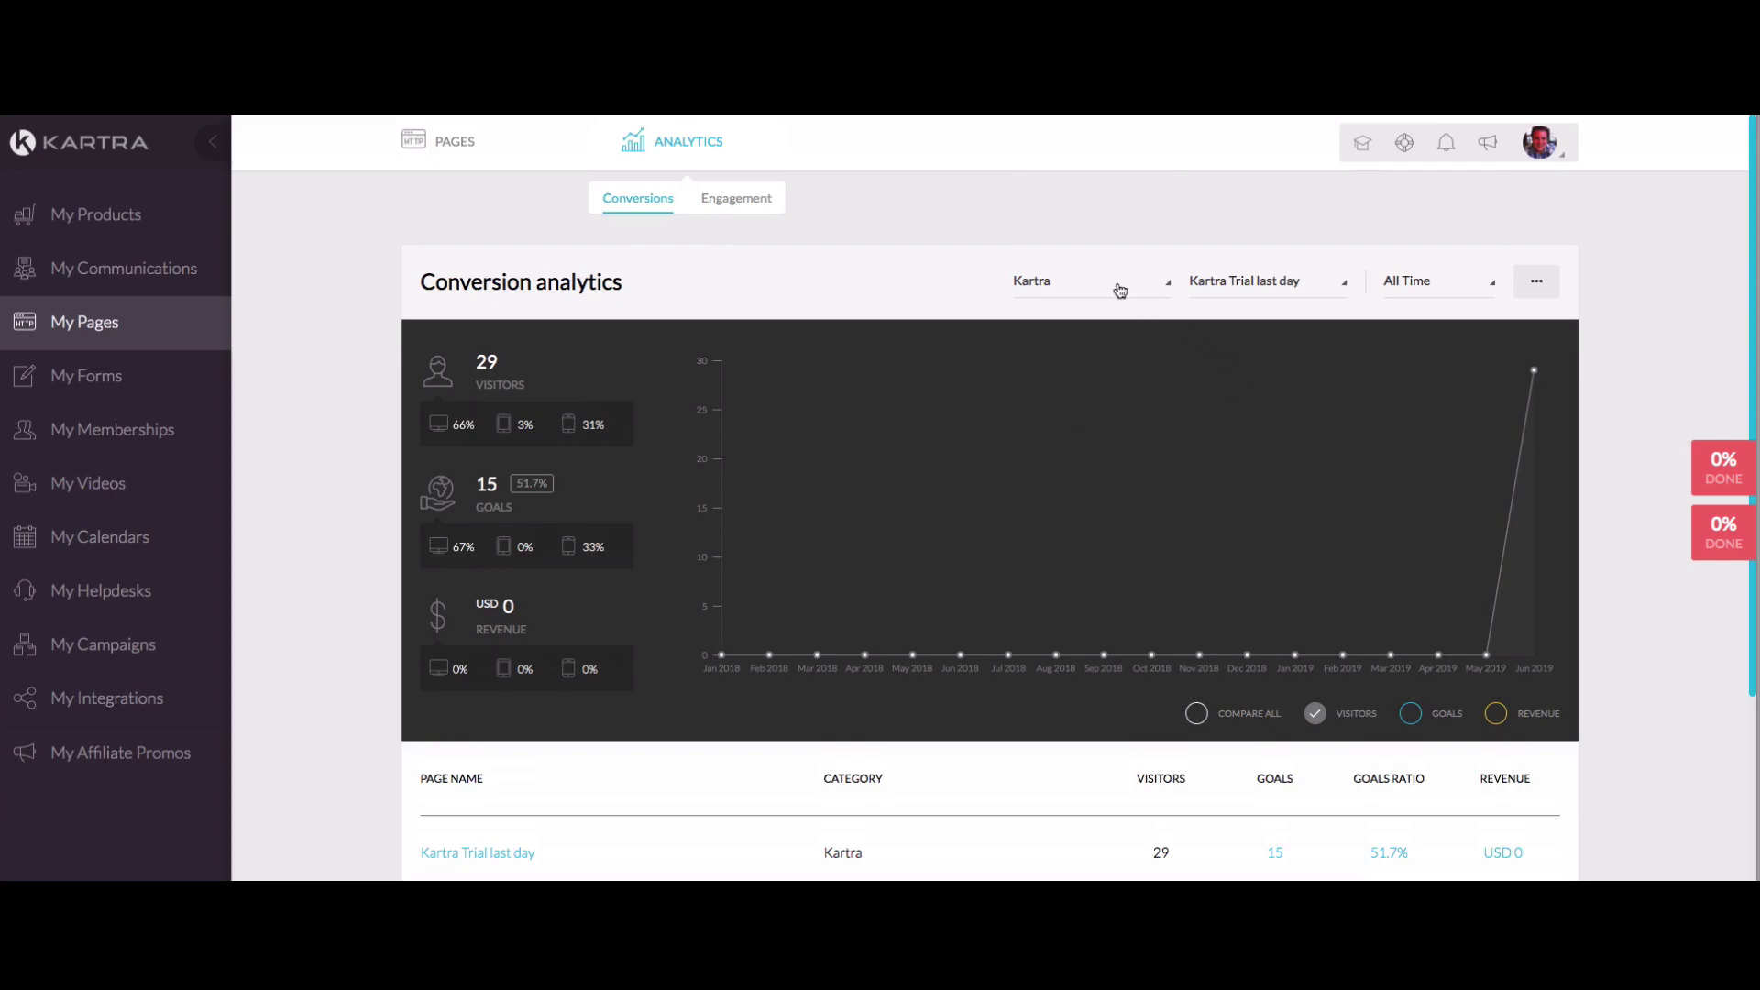
Look over the page and date-range lists in Conversion analytics without changing them
{"action": "left_click", "coordinate": [1236, 284]}
{"action": "left_click", "coordinate": [1230, 286]}
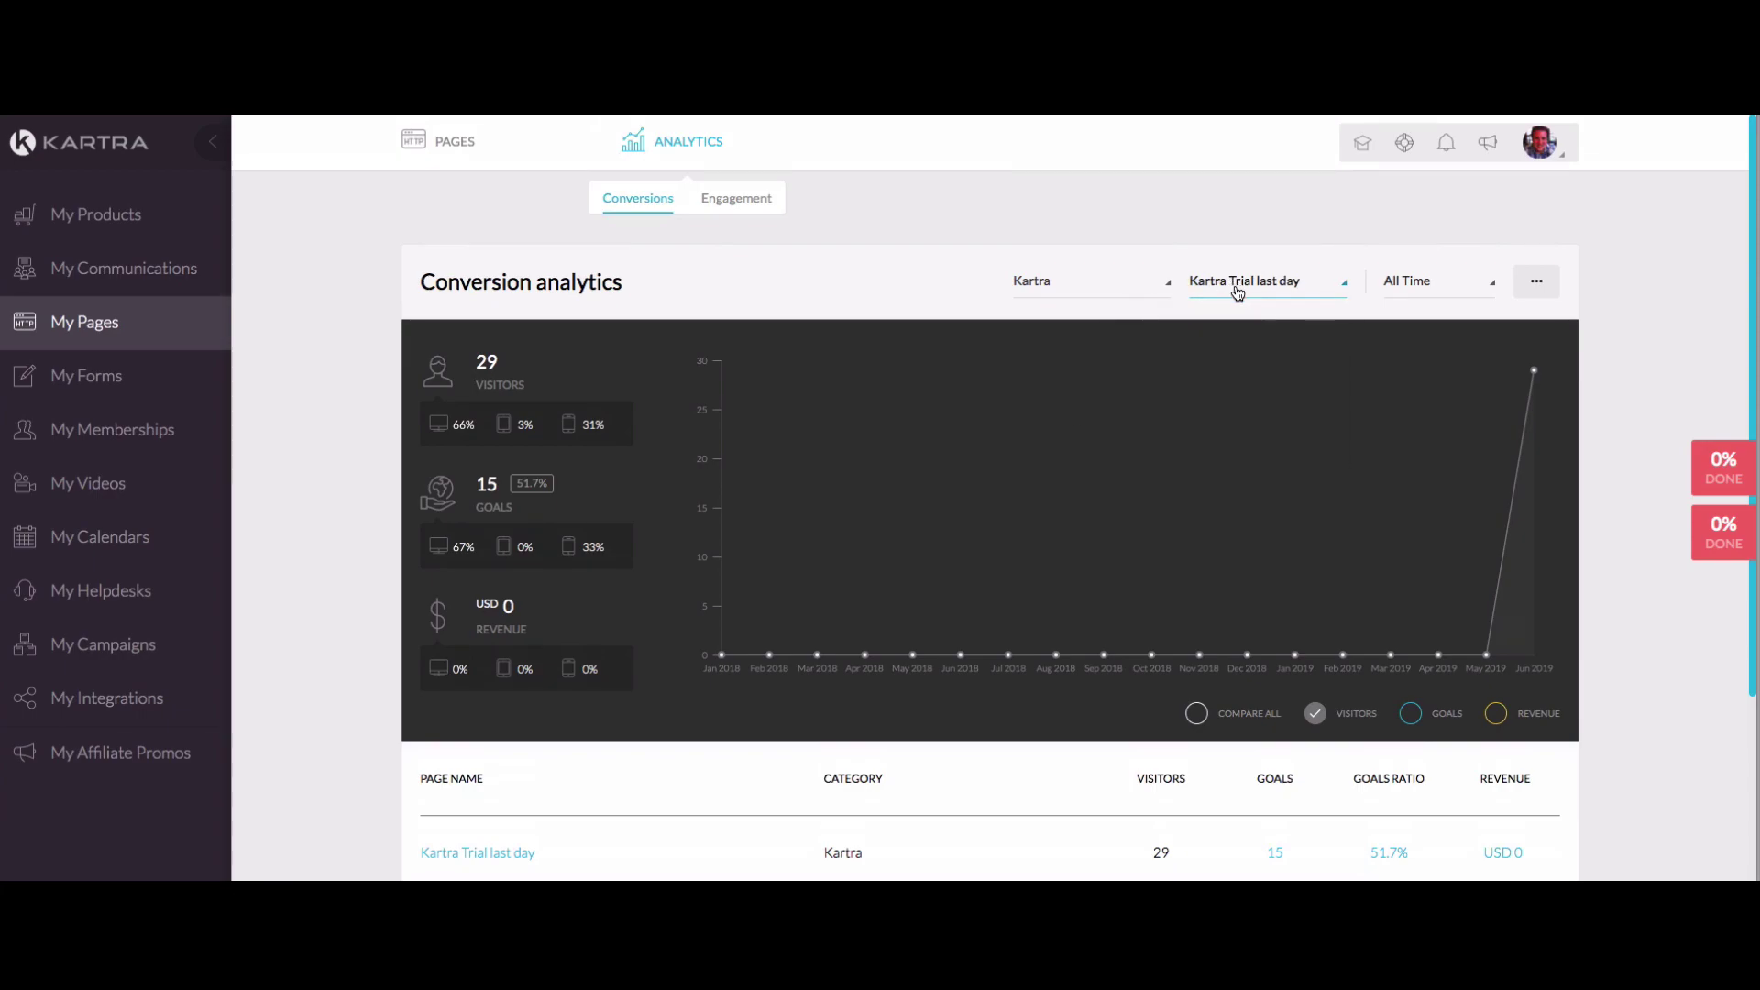
{"action": "left_click", "coordinate": [1448, 281]}
{"action": "left_click", "coordinate": [1449, 281]}
Switch to Engagement analytics and limit the date range to Last 7 days
{"action": "left_click", "coordinate": [745, 199]}
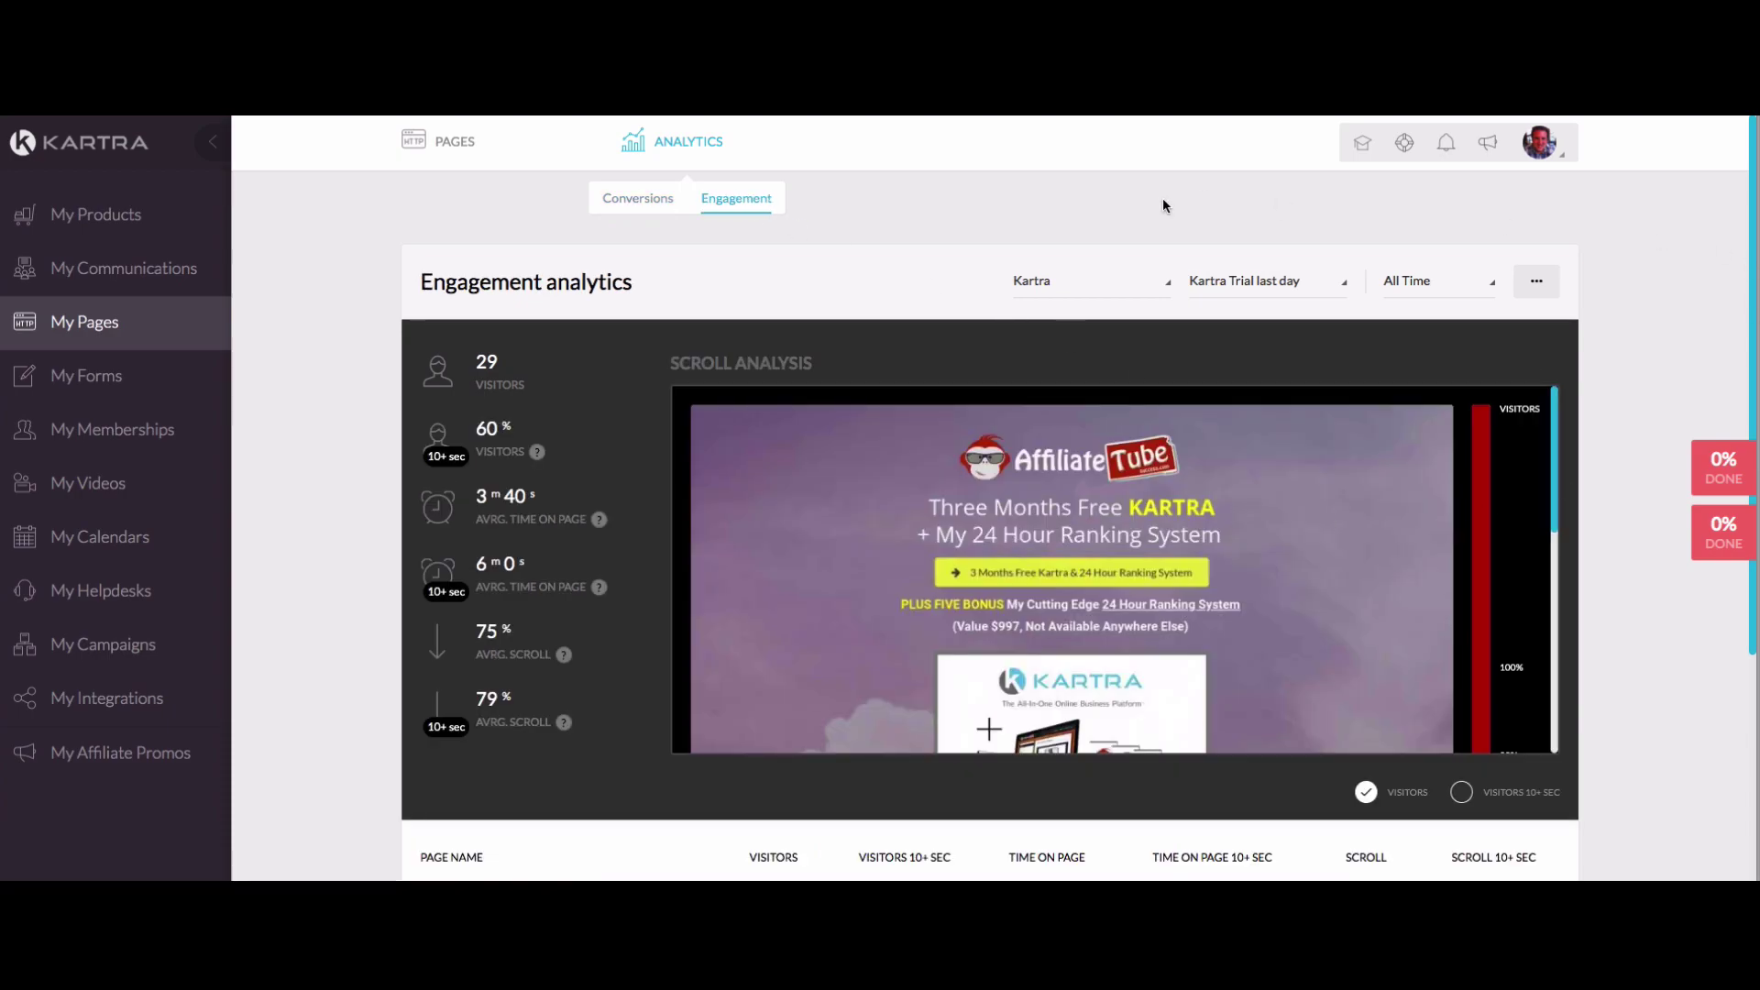
{"action": "left_click", "coordinate": [1086, 288]}
{"action": "left_click", "coordinate": [1086, 288]}
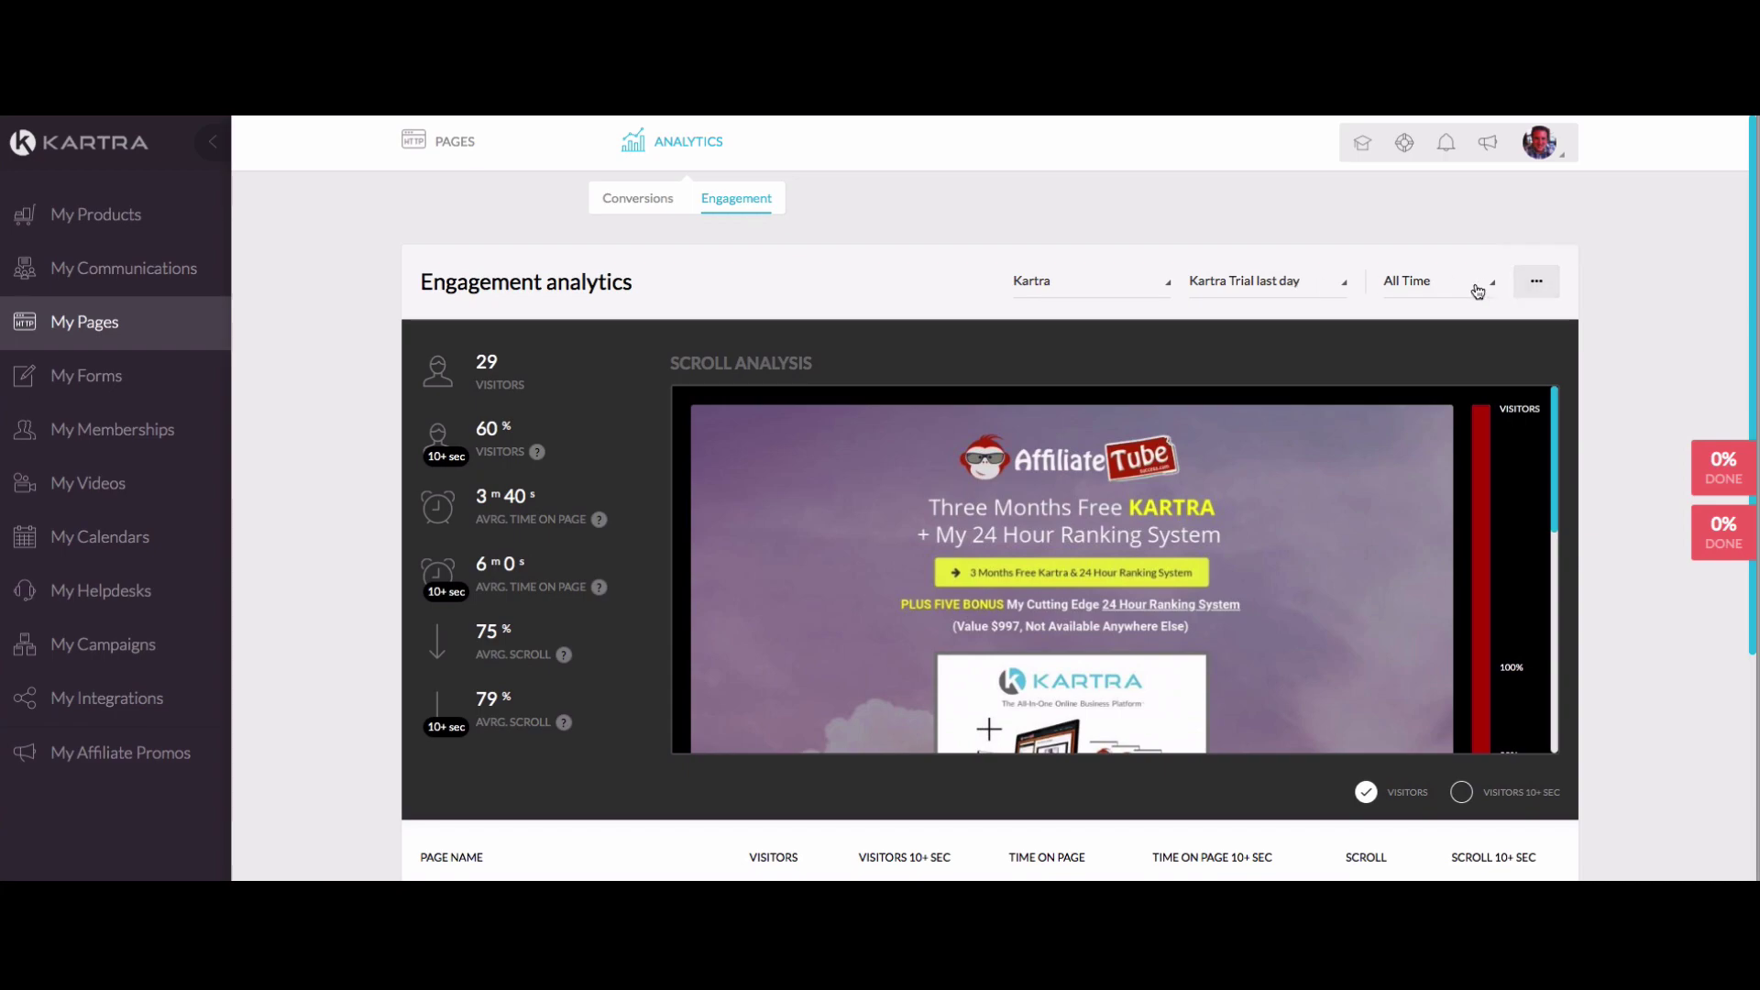
{"action": "left_click", "coordinate": [1470, 286]}
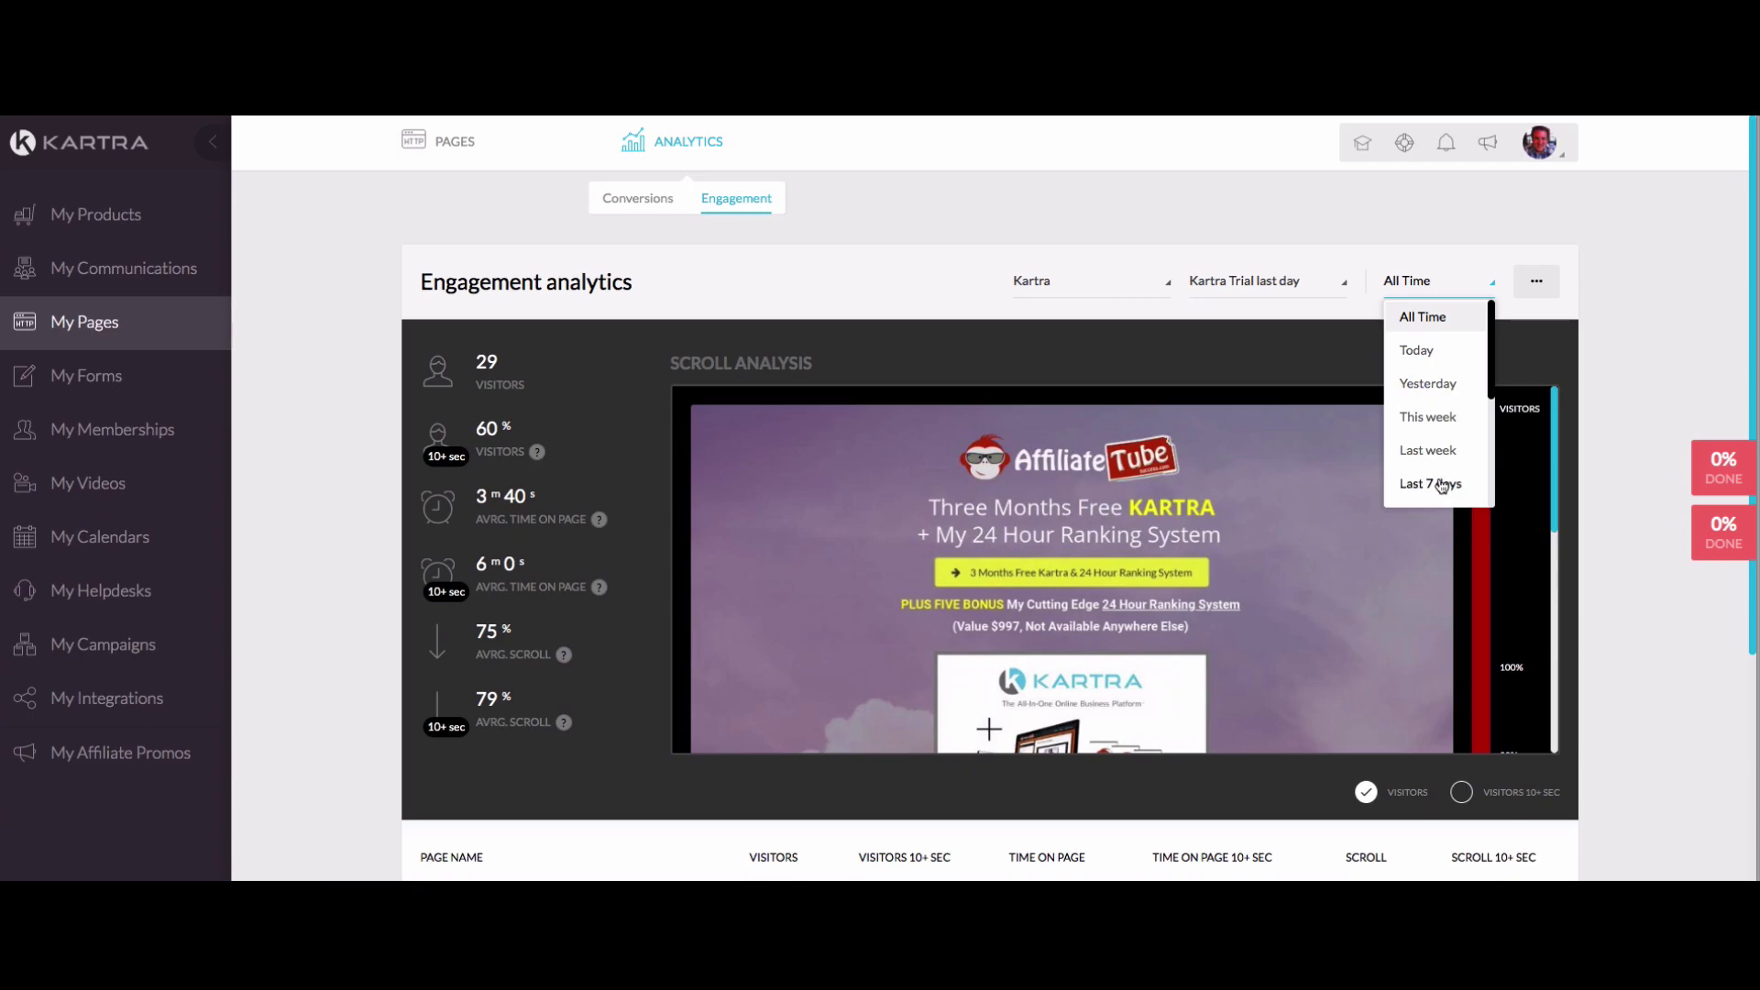
{"action": "left_click", "coordinate": [1442, 486]}
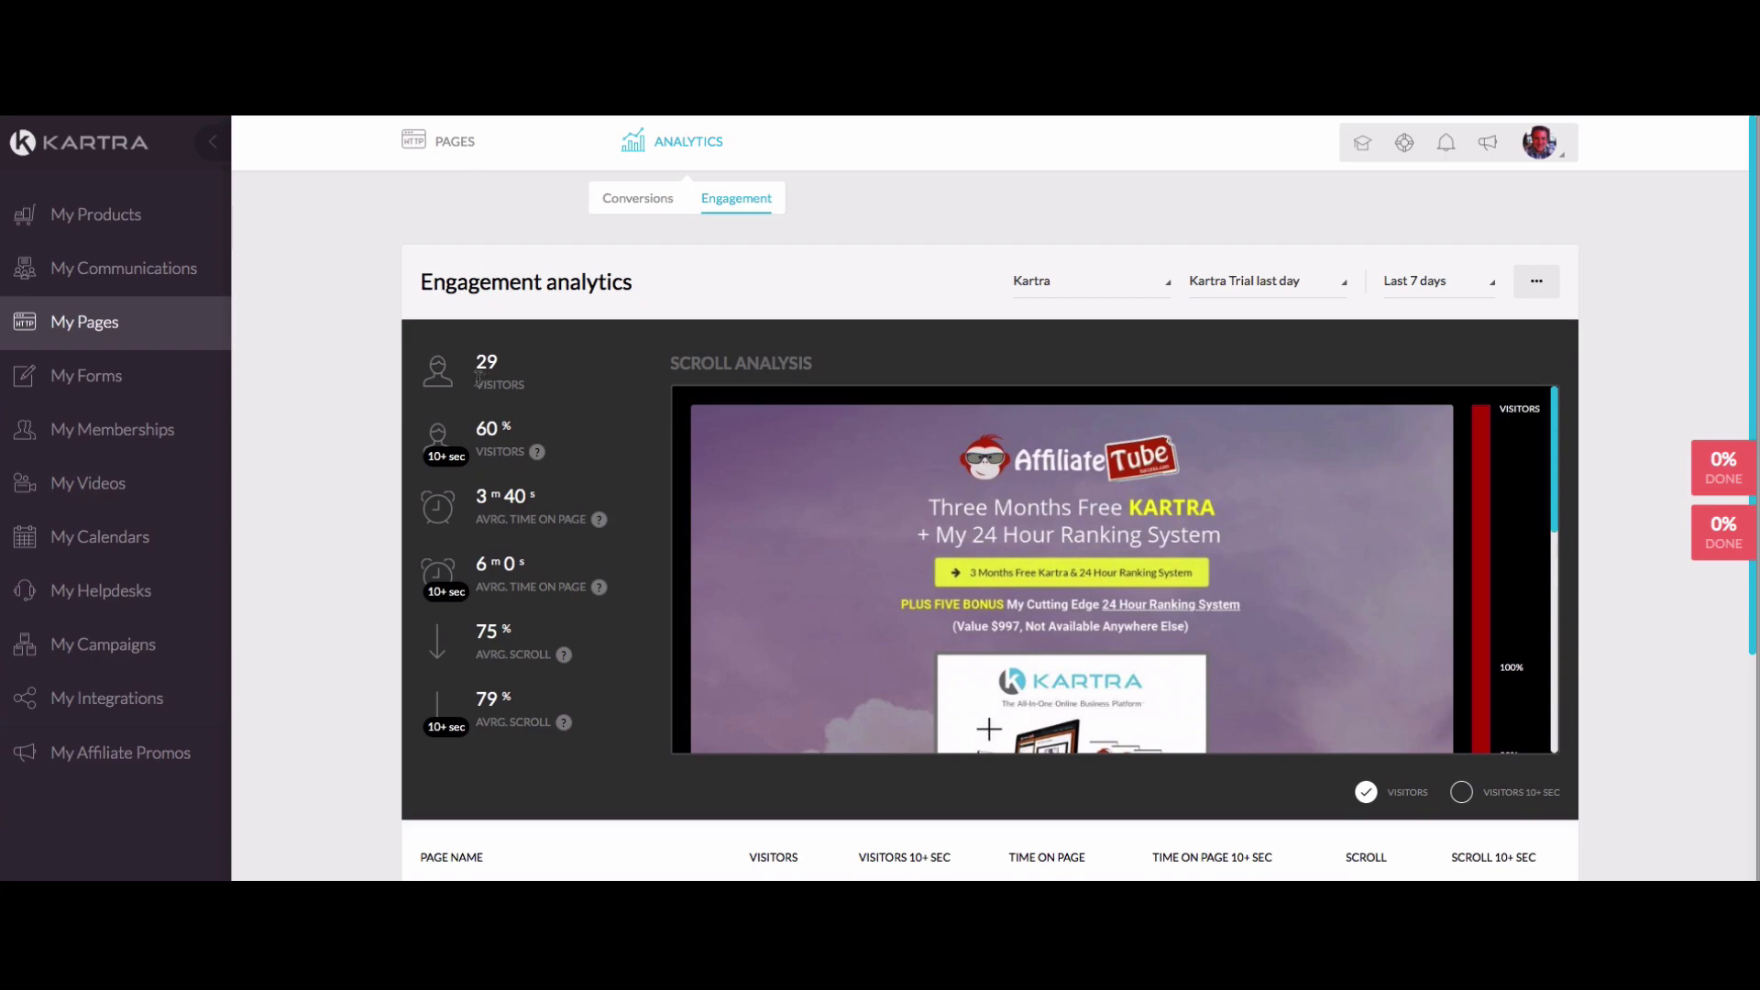
{"action": "scroll", "coordinate": [1173, 504], "scroll_direction": "down", "scroll_amount": 5}
{"action": "scroll", "coordinate": [1174, 504], "scroll_direction": "down", "scroll_amount": 3}
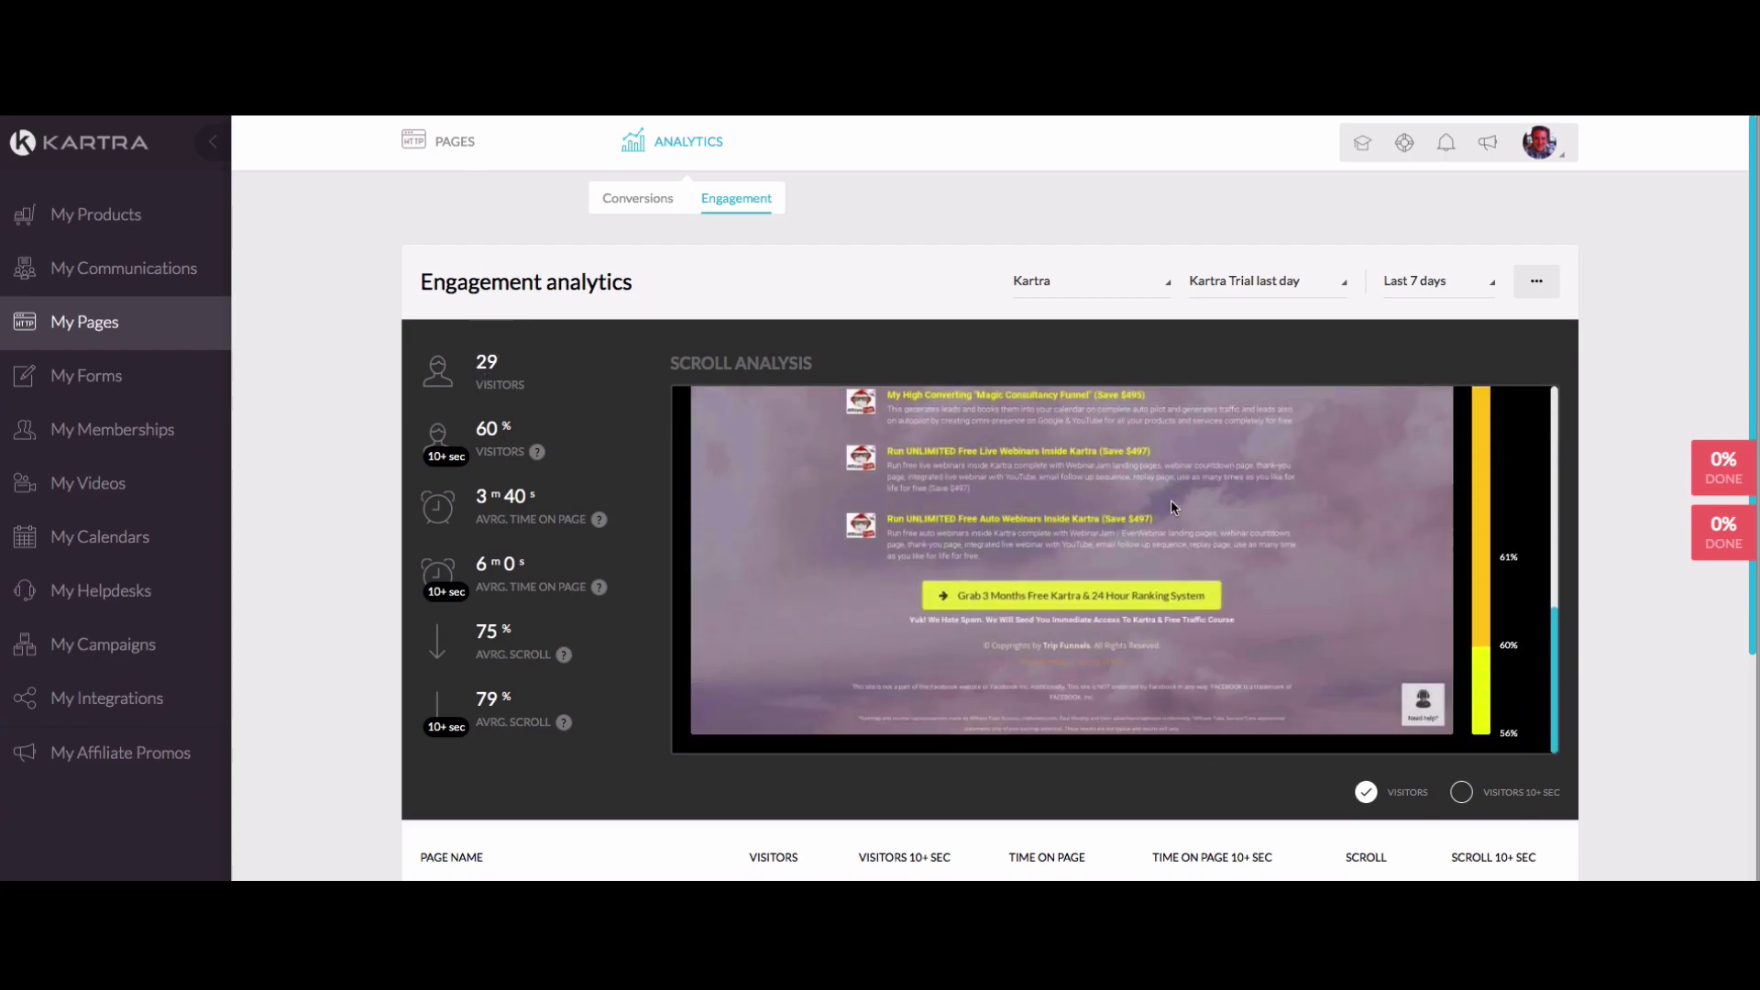
{"action": "scroll", "coordinate": [1164, 511], "scroll_direction": "up", "scroll_amount": 6}
{"action": "scroll", "coordinate": [1152, 519], "scroll_direction": "down", "scroll_amount": 3}
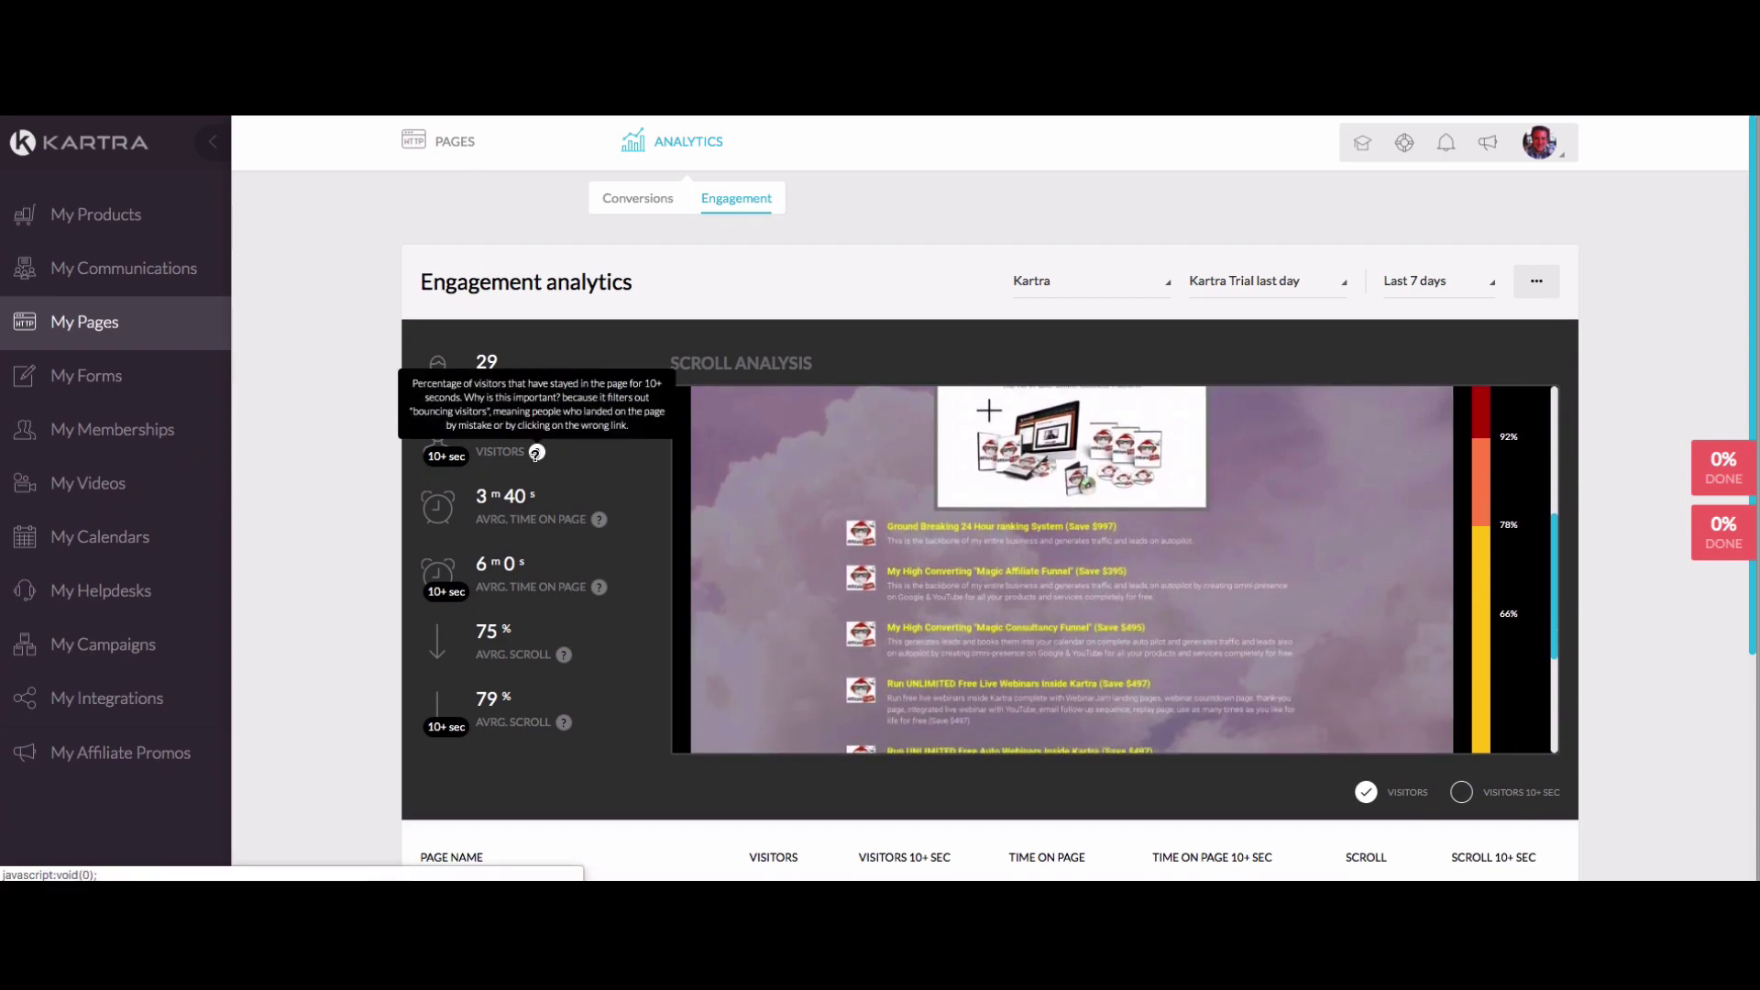
{"action": "mouse_move", "coordinate": [600, 590]}
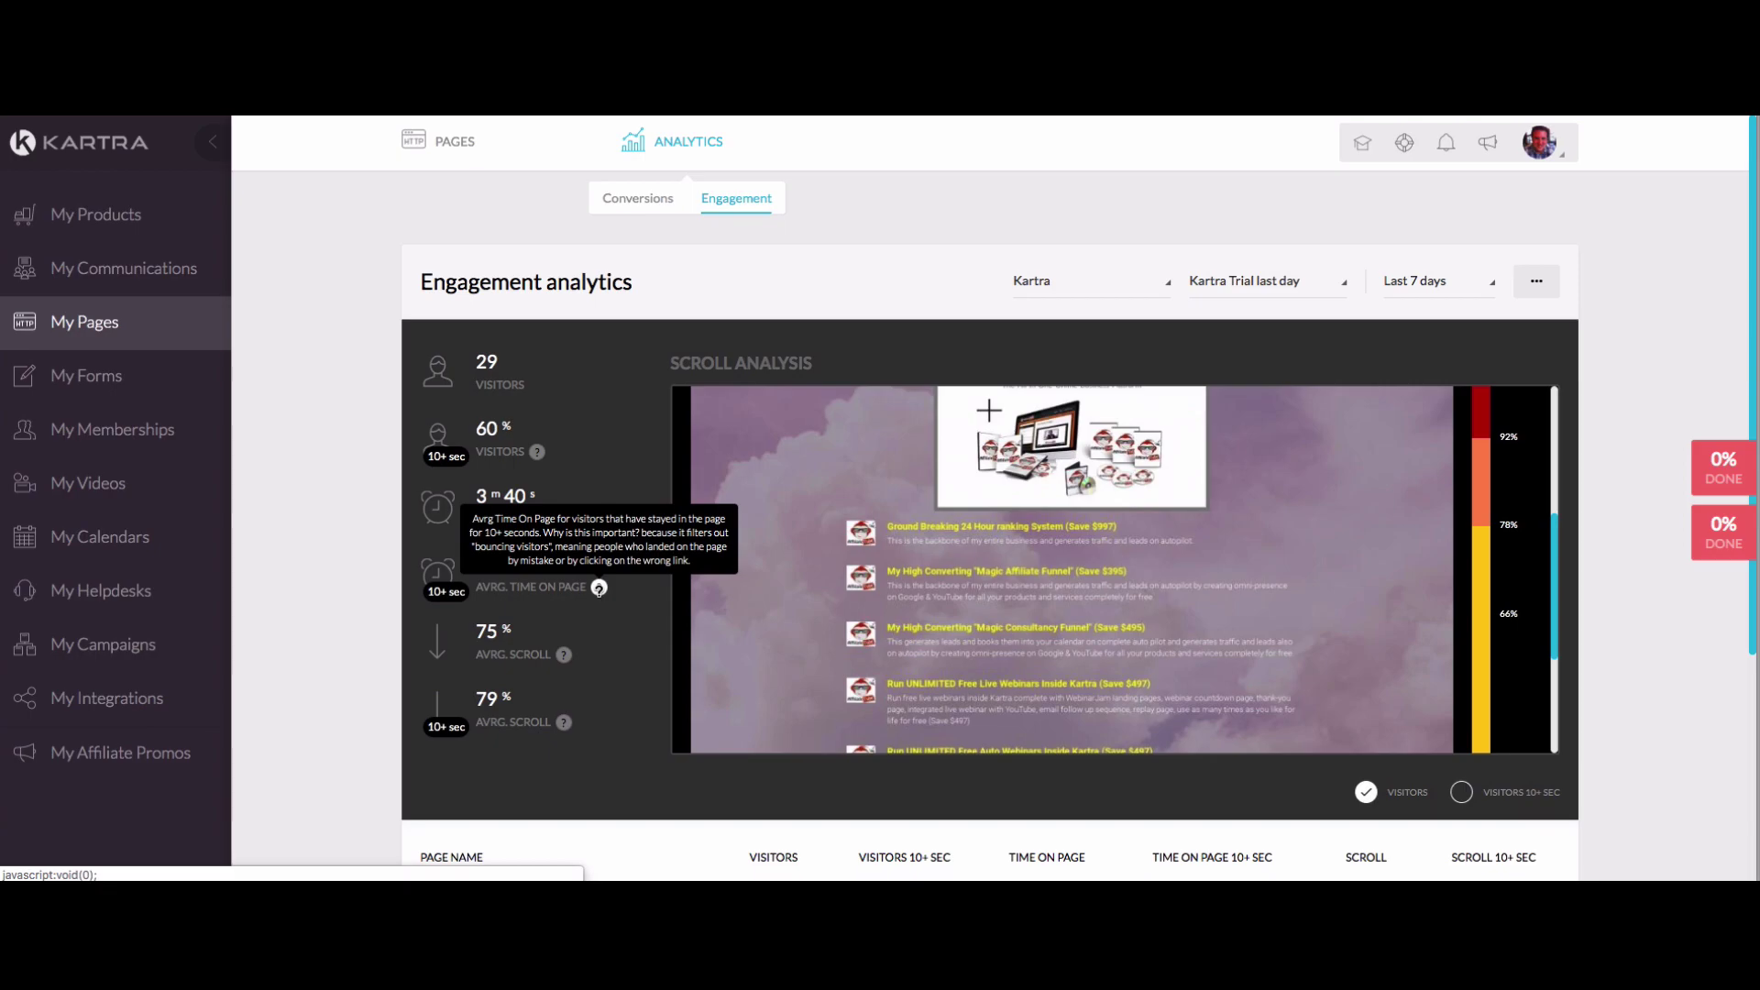
{"action": "mouse_move", "coordinate": [562, 719]}
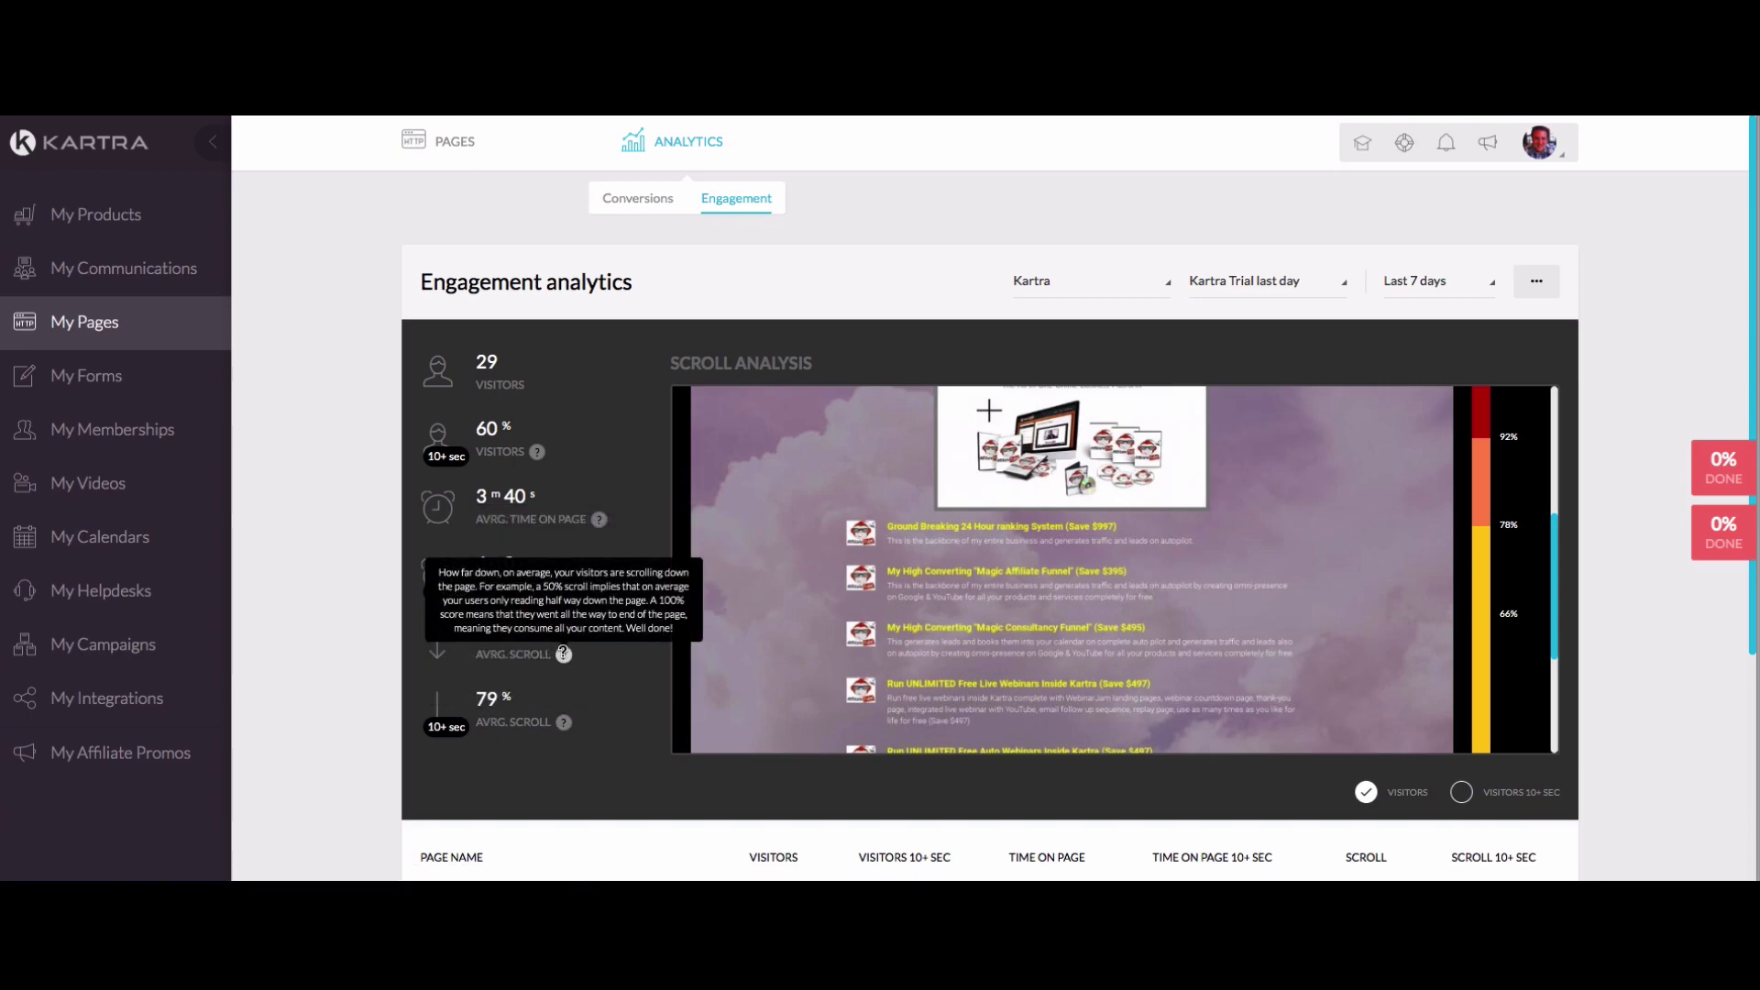
{"action": "mouse_move", "coordinate": [537, 452]}
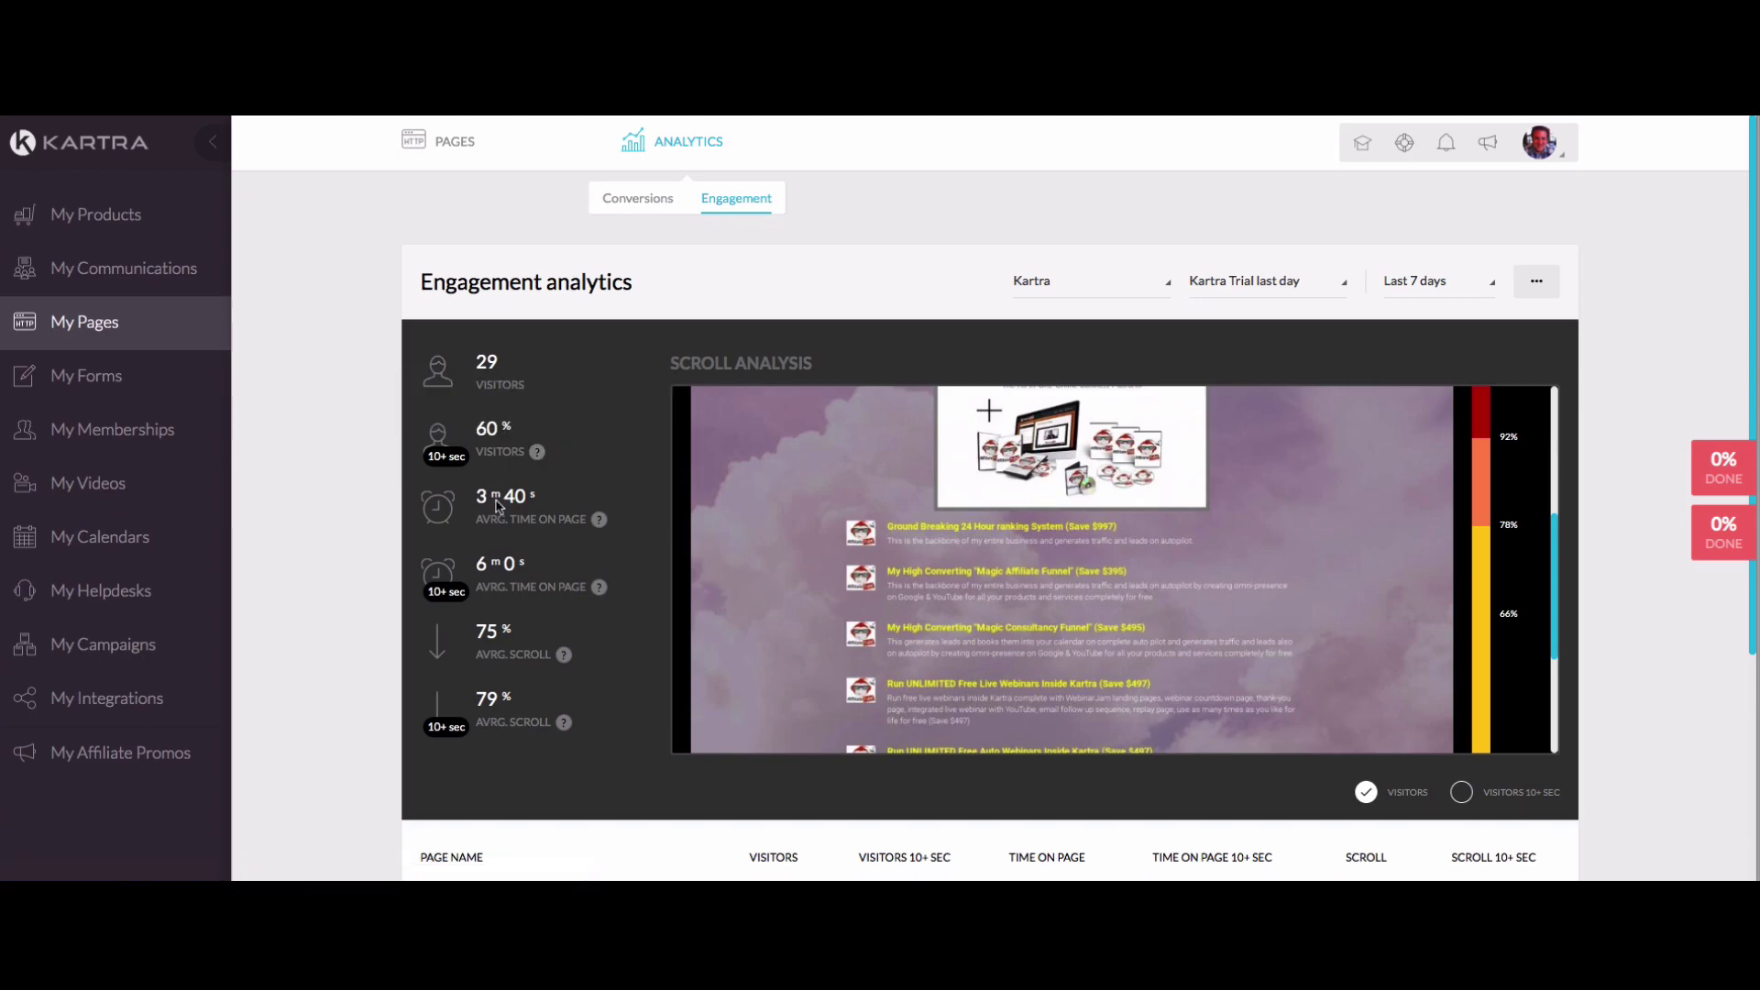
{"action": "mouse_move", "coordinate": [591, 516]}
{"action": "scroll", "coordinate": [944, 523], "scroll_direction": "up", "scroll_amount": 10}
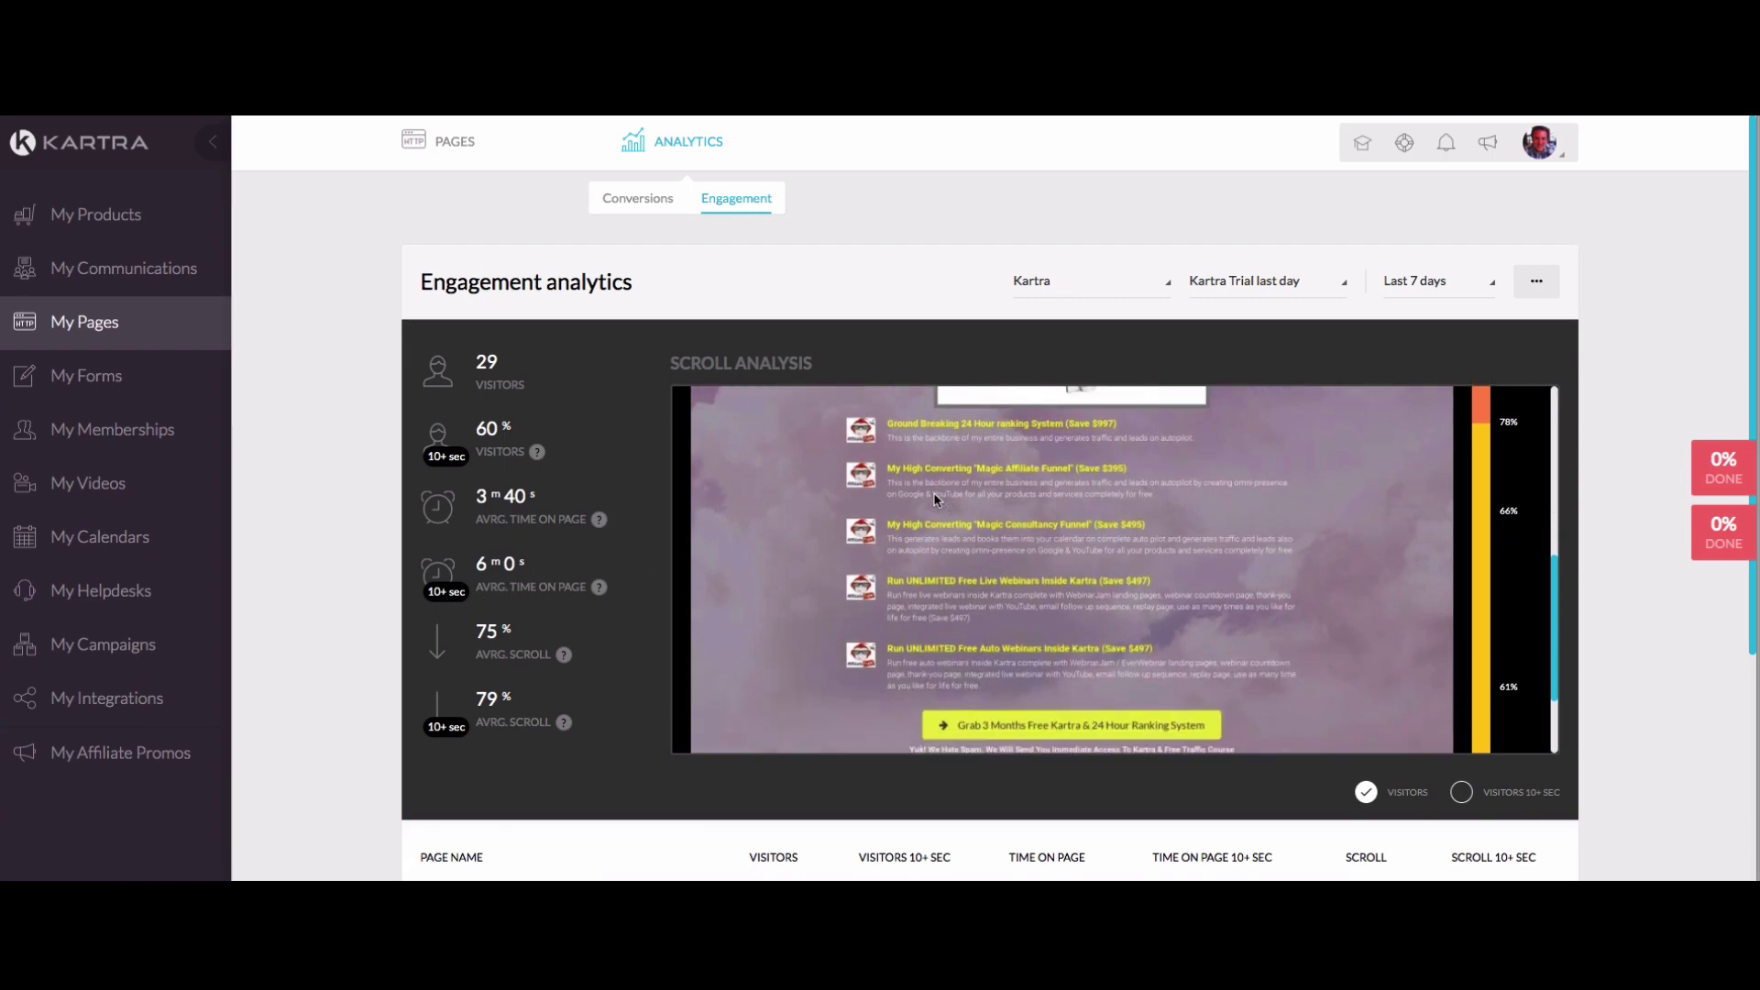
{"action": "scroll", "coordinate": [934, 499], "scroll_direction": "down", "scroll_amount": 10}
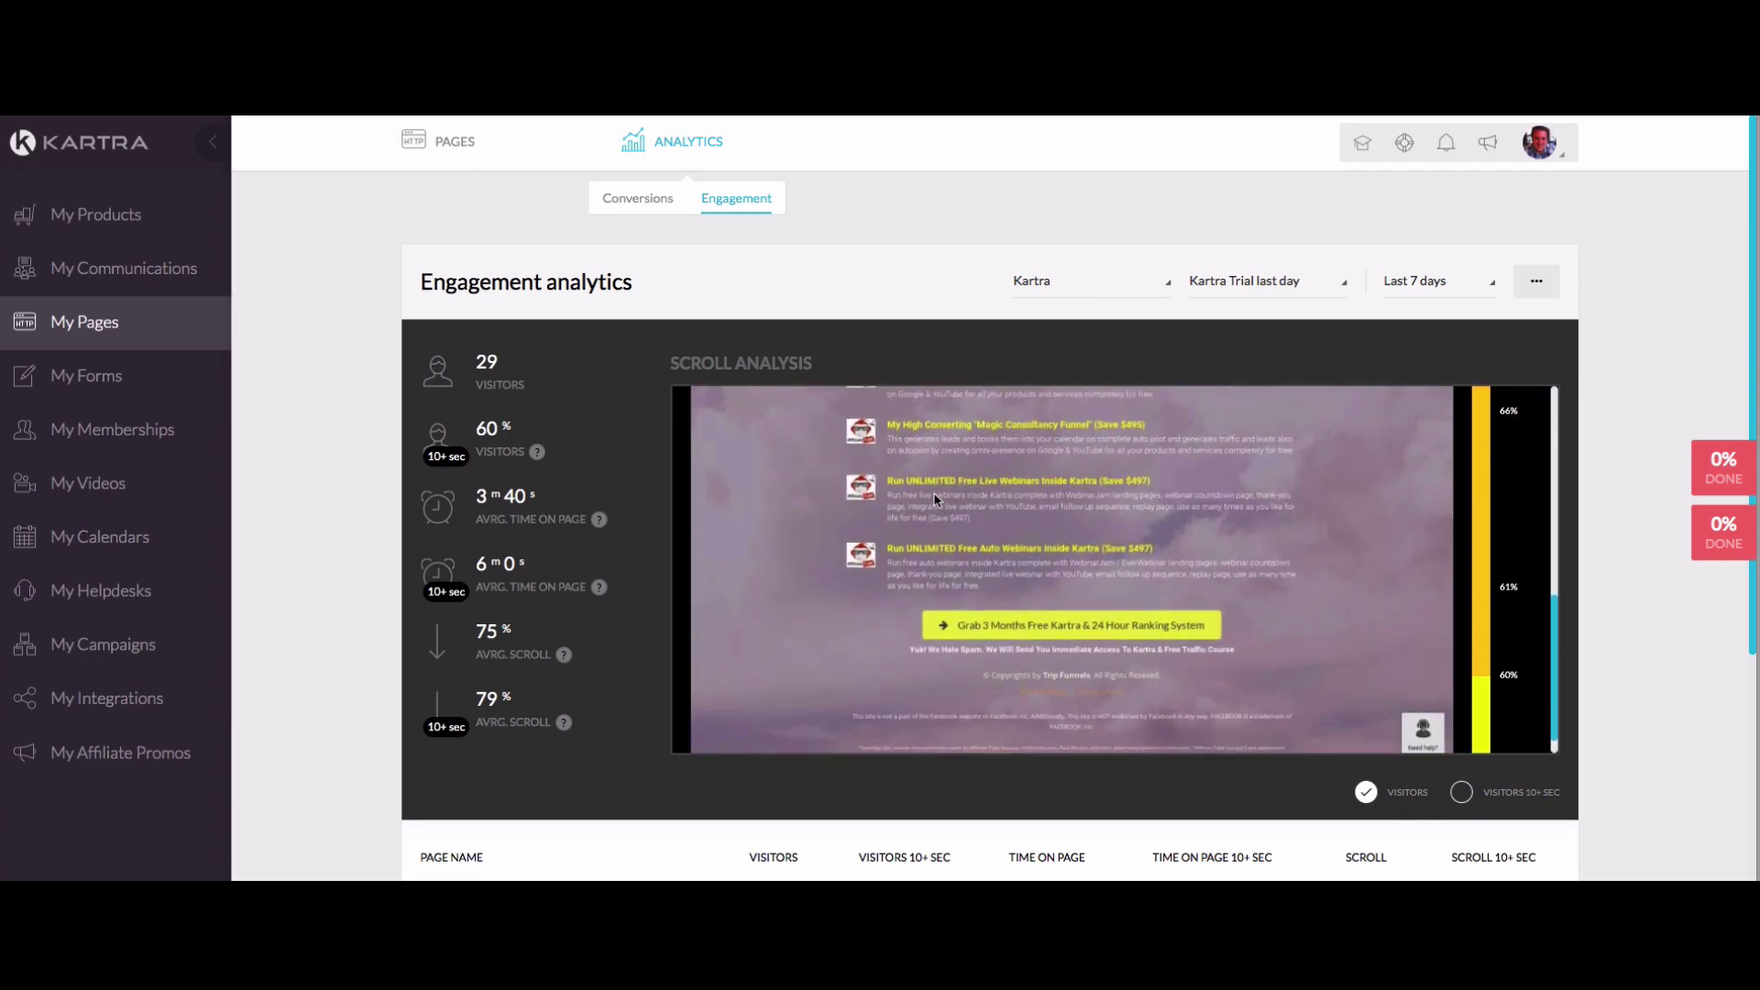
{"action": "scroll", "coordinate": [935, 500], "scroll_direction": "up", "scroll_amount": 10}
{"action": "scroll", "coordinate": [935, 499], "scroll_direction": "down", "scroll_amount": 3}
{"action": "scroll", "coordinate": [935, 499], "scroll_direction": "down", "scroll_amount": 1}
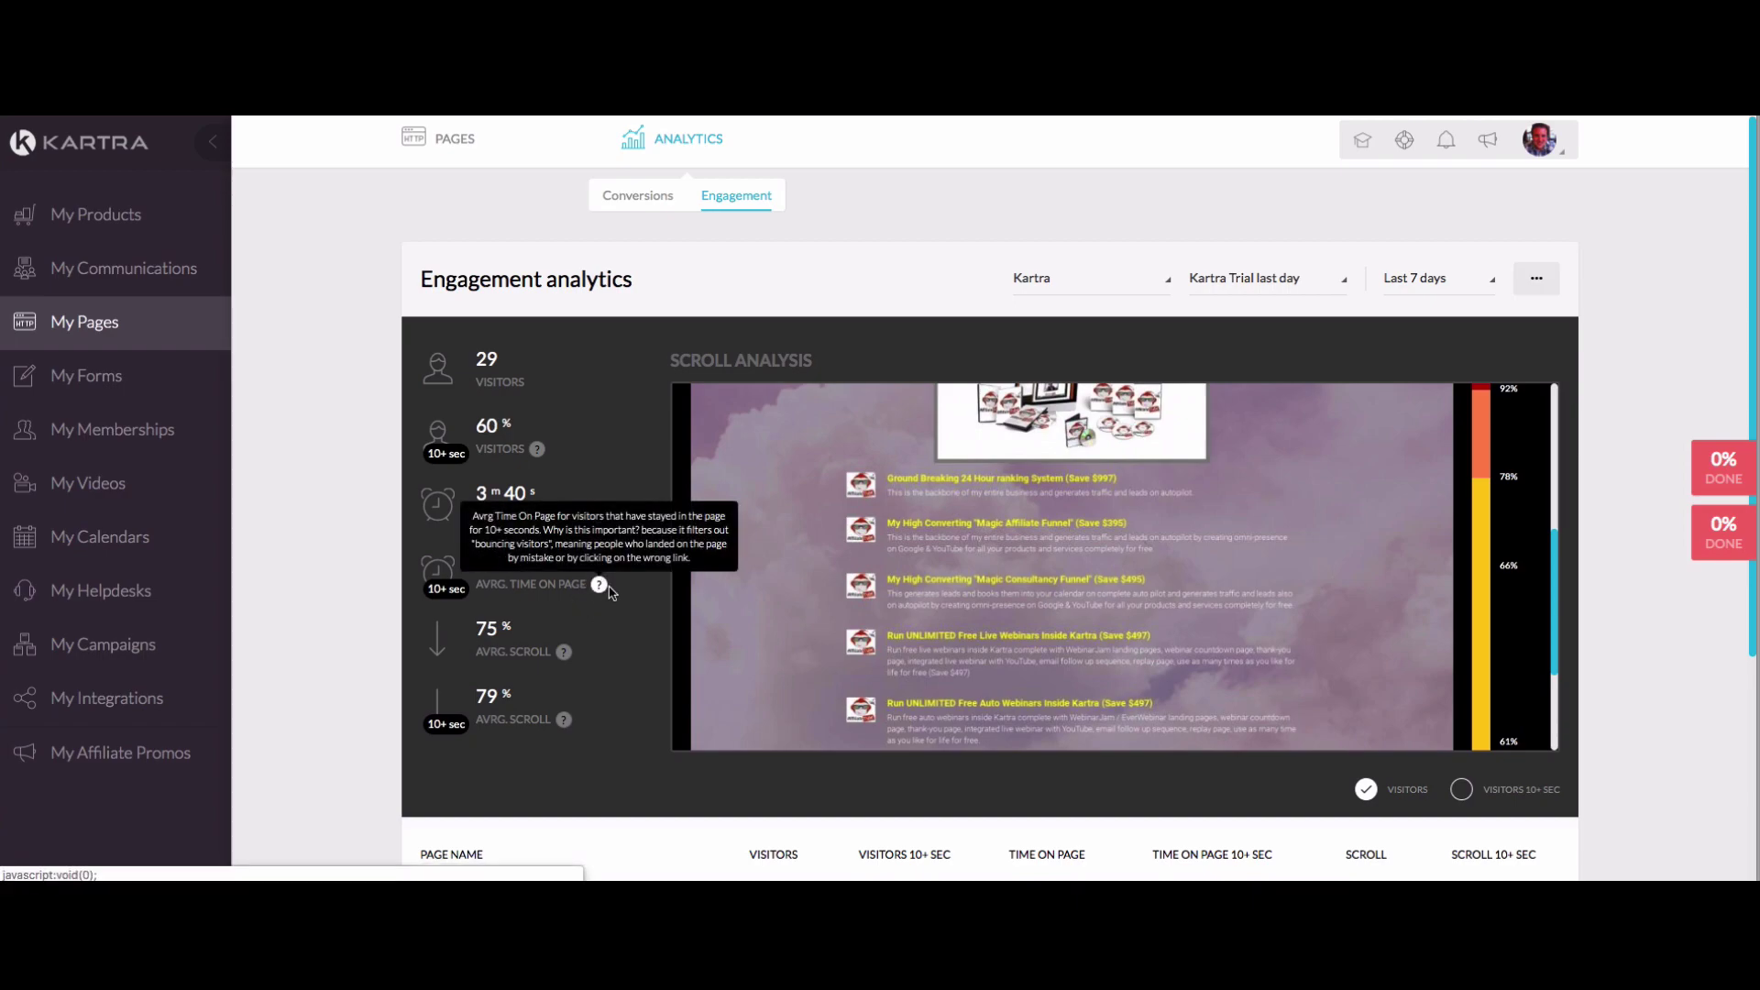
{"action": "scroll", "coordinate": [618, 589], "scroll_direction": "down", "scroll_amount": 1}
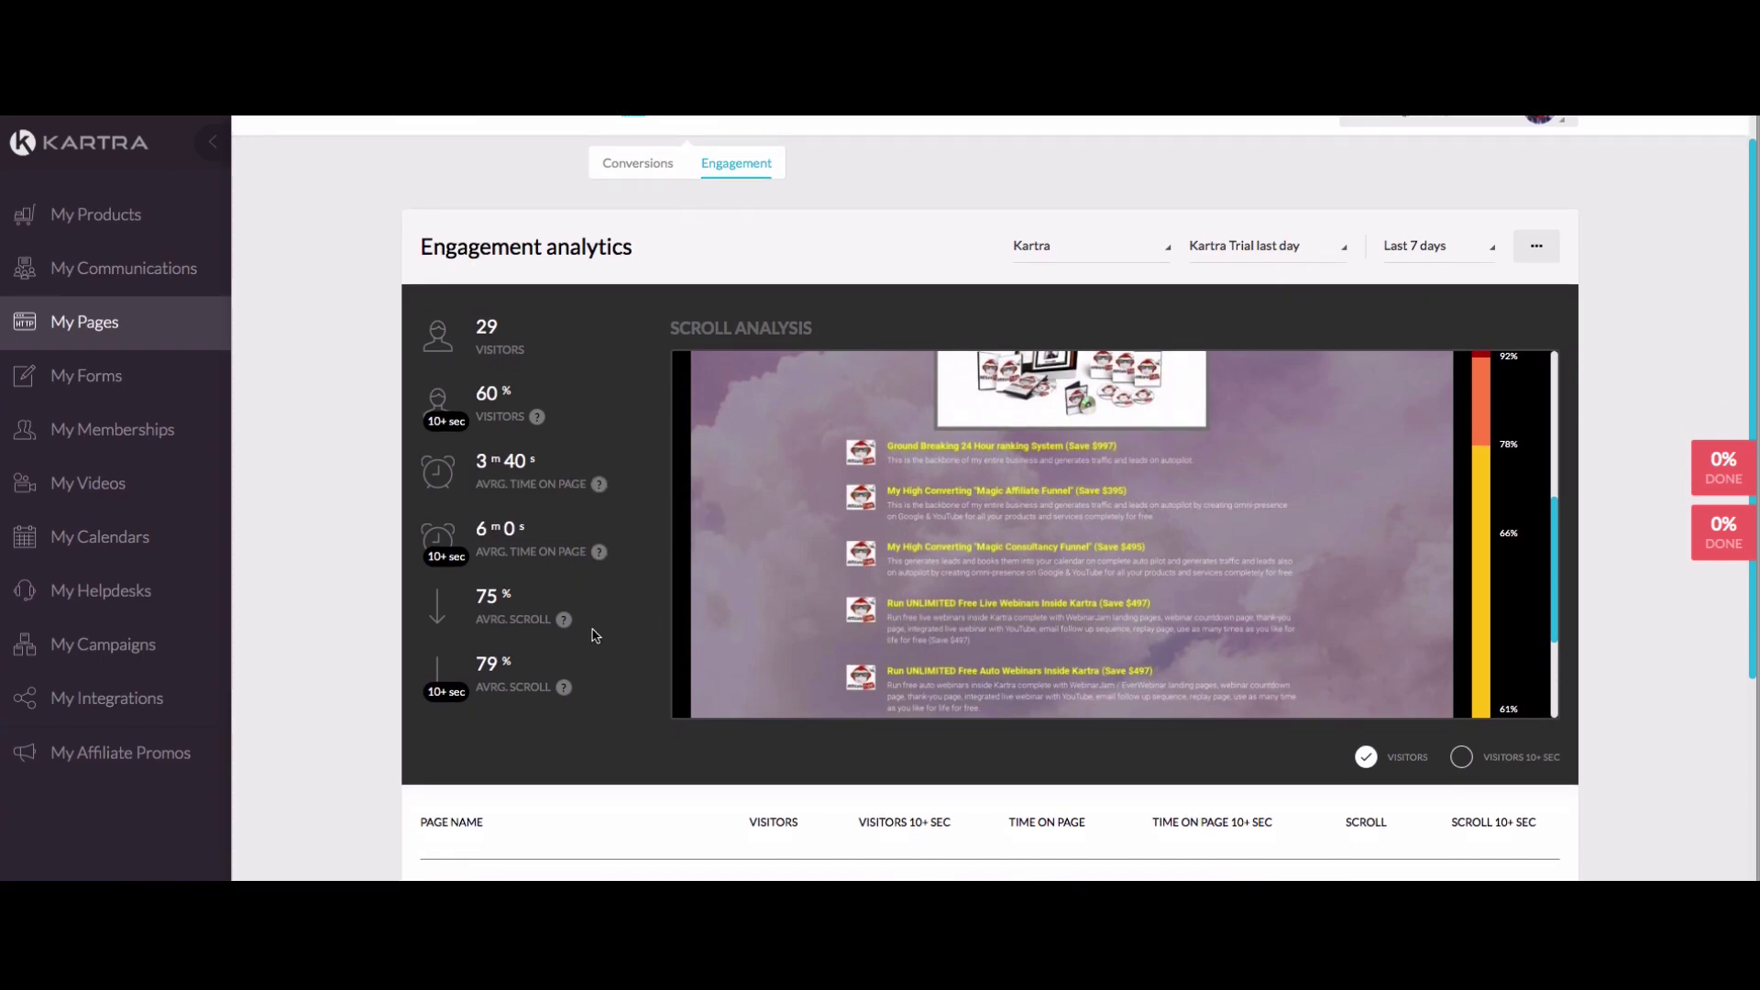
{"action": "mouse_move", "coordinate": [563, 620]}
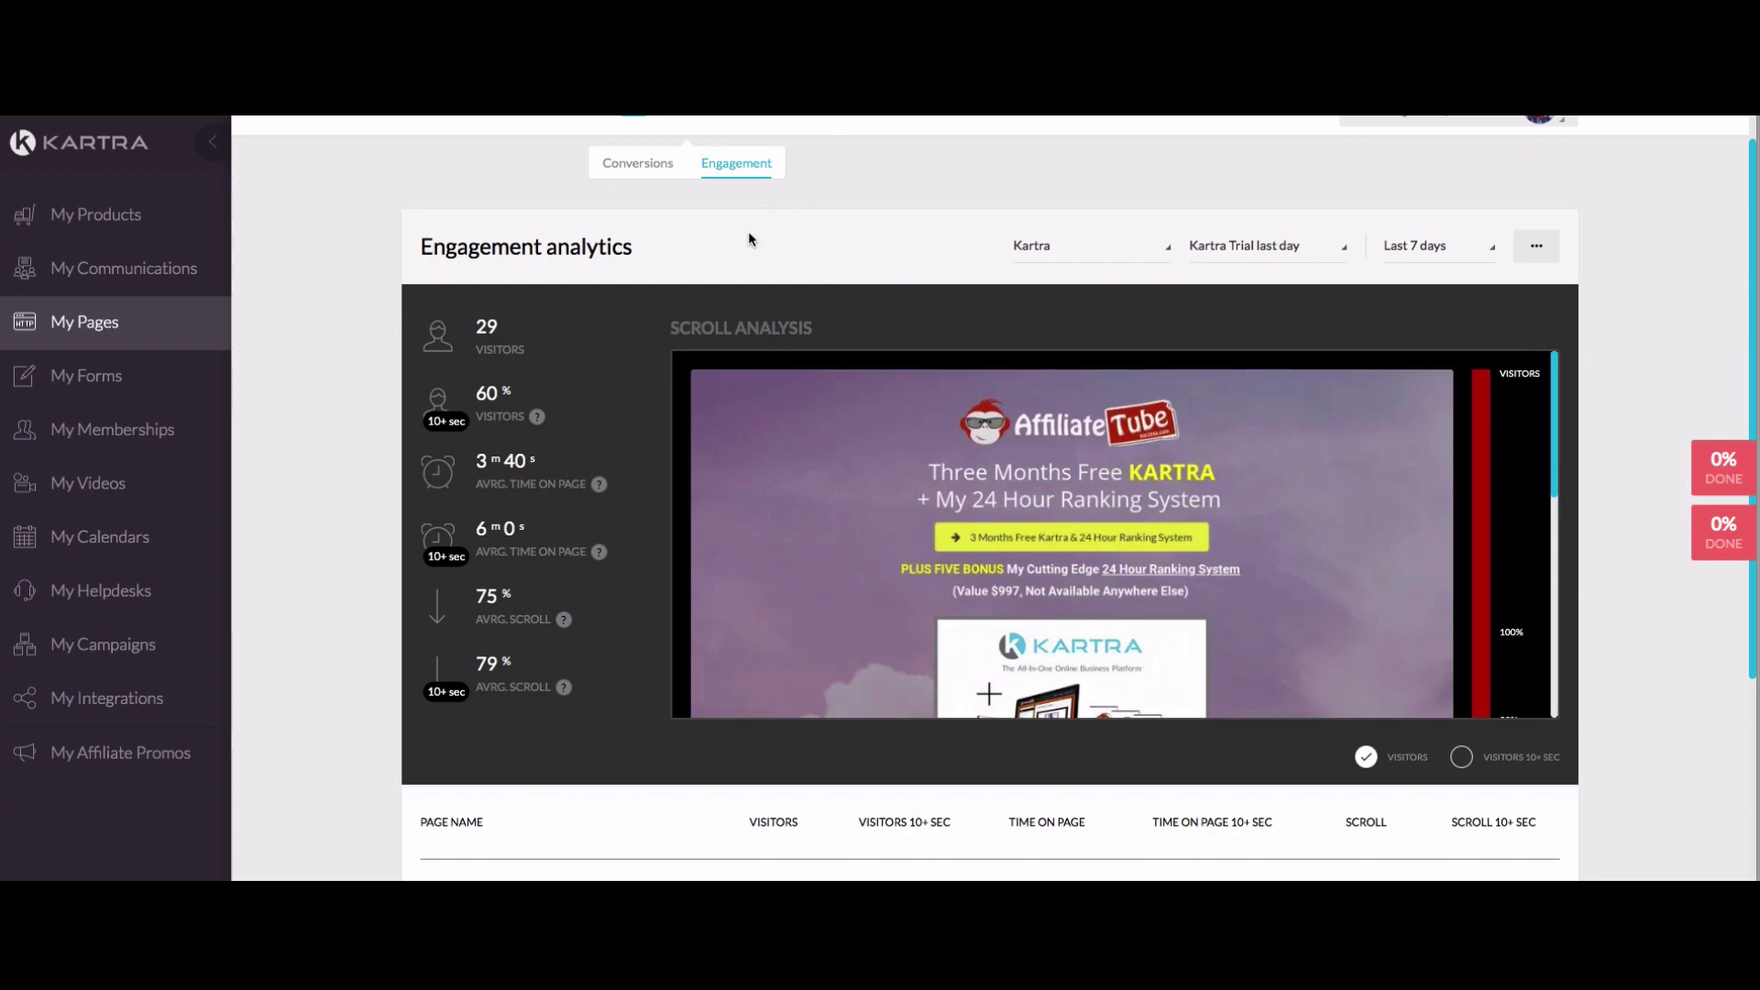
{"action": "scroll", "coordinate": [747, 240], "scroll_direction": "up", "scroll_amount": 1}
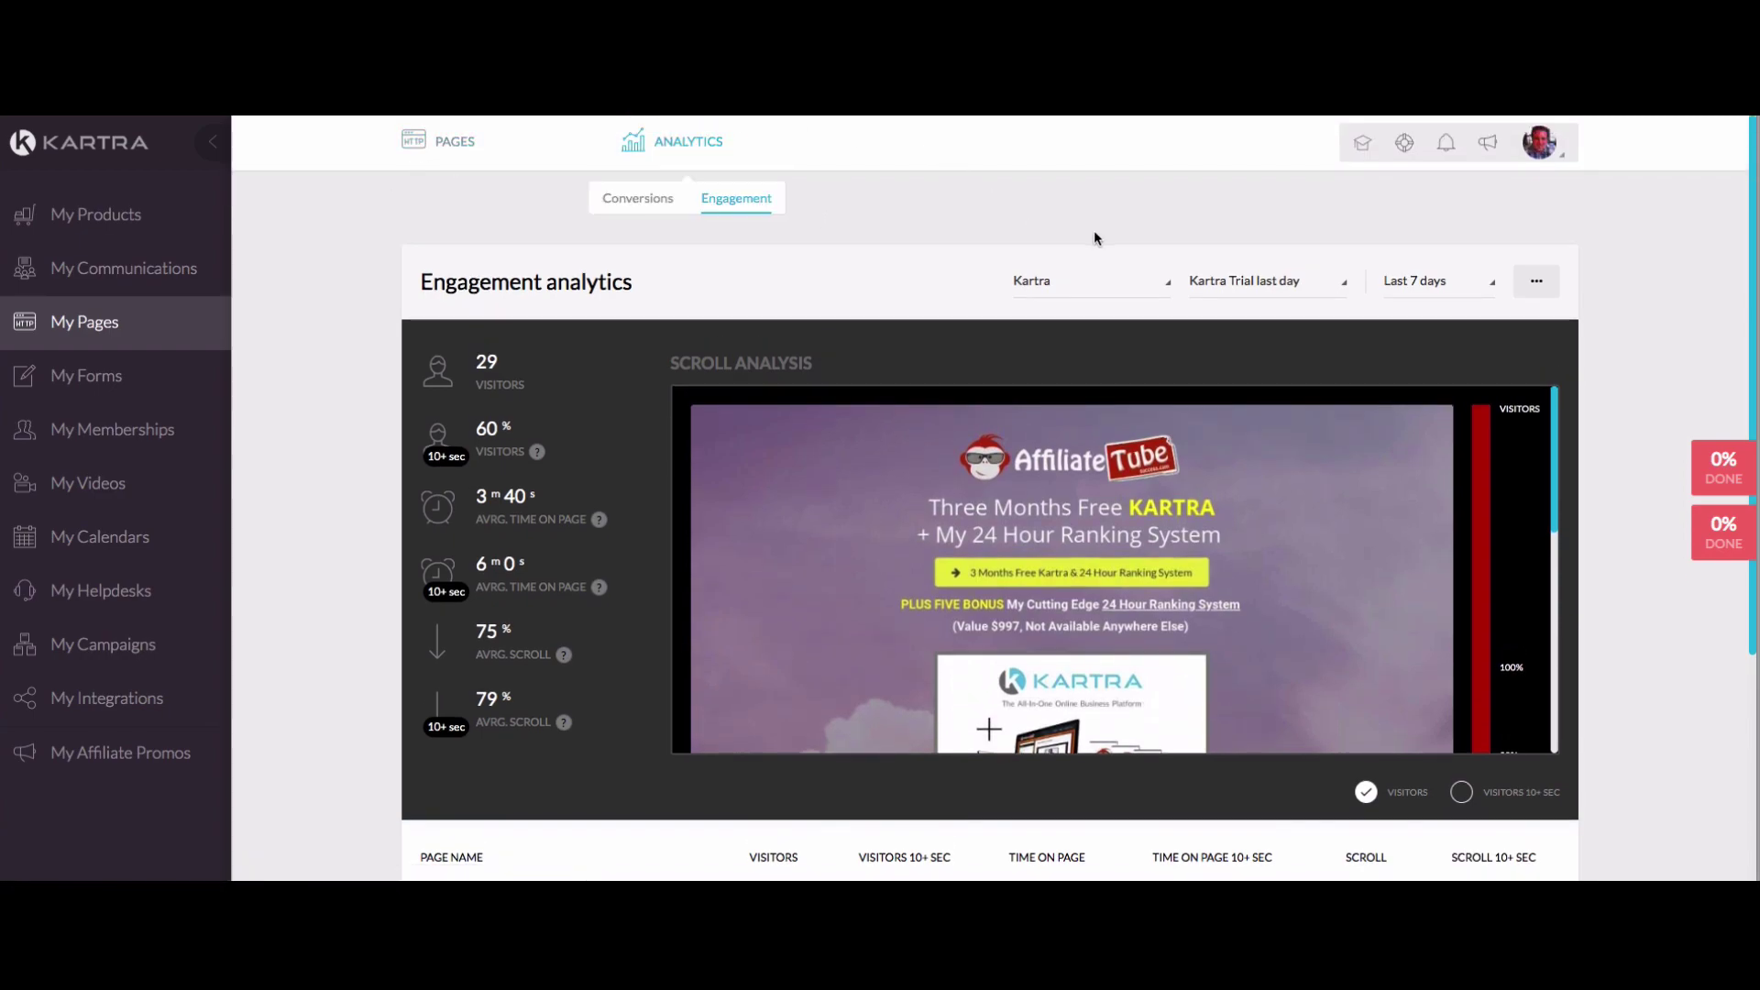